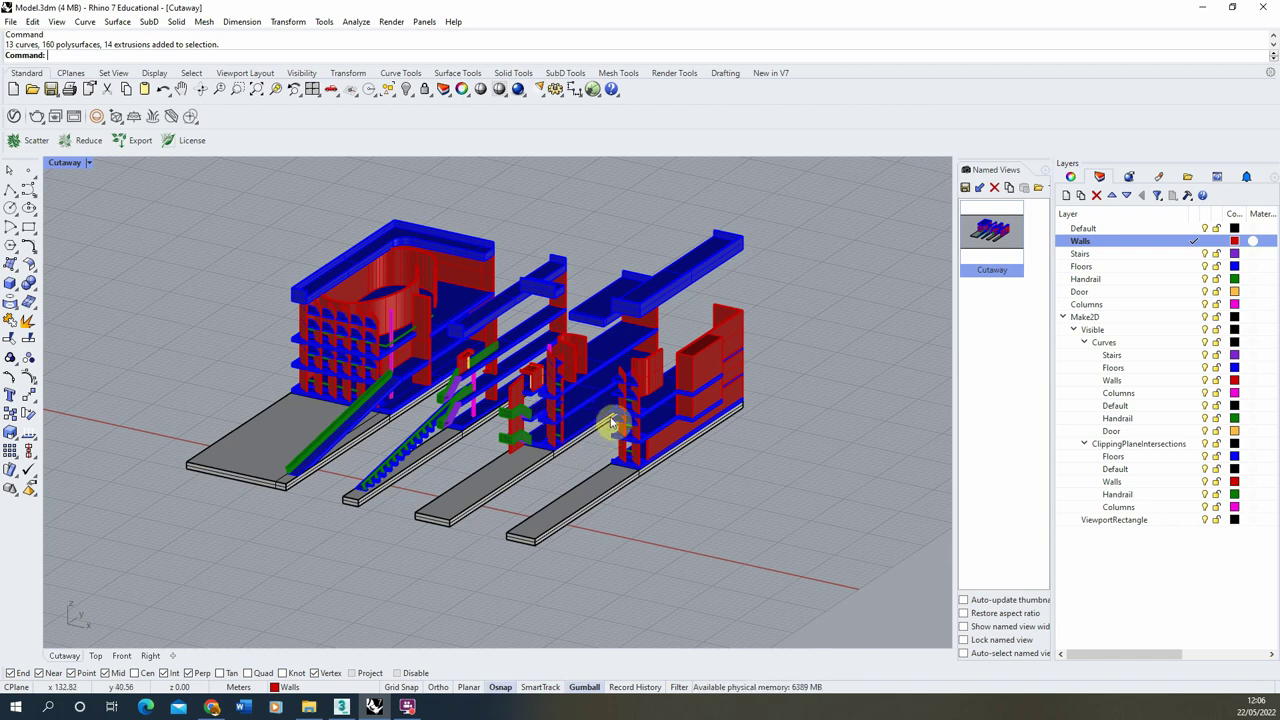
Generate a Make2D drawing of the widest building slice from the saved Cutaway view, maintaining source layers and grouping the output.
{"action": "left_click_drag", "start_coordinate": [313, 400], "coordinate": [349, 406]}
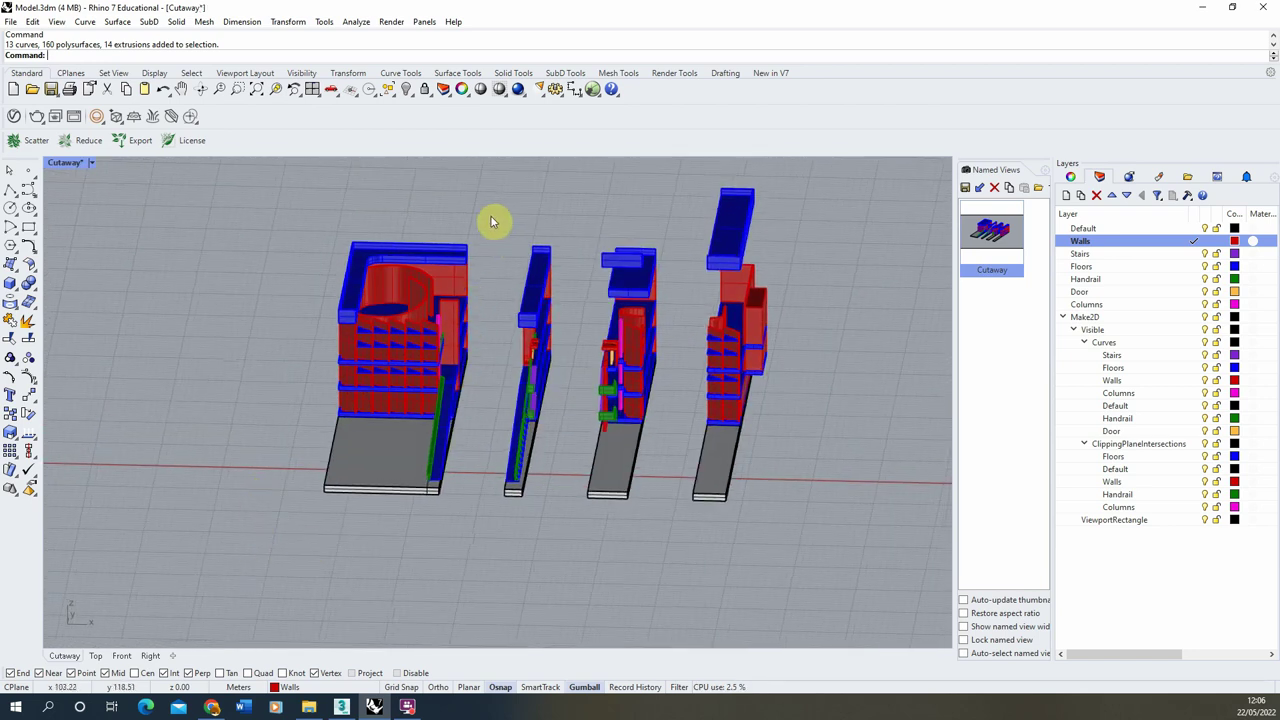
{"action": "left_click_drag", "start_coordinate": [491, 220], "coordinate": [202, 612]}
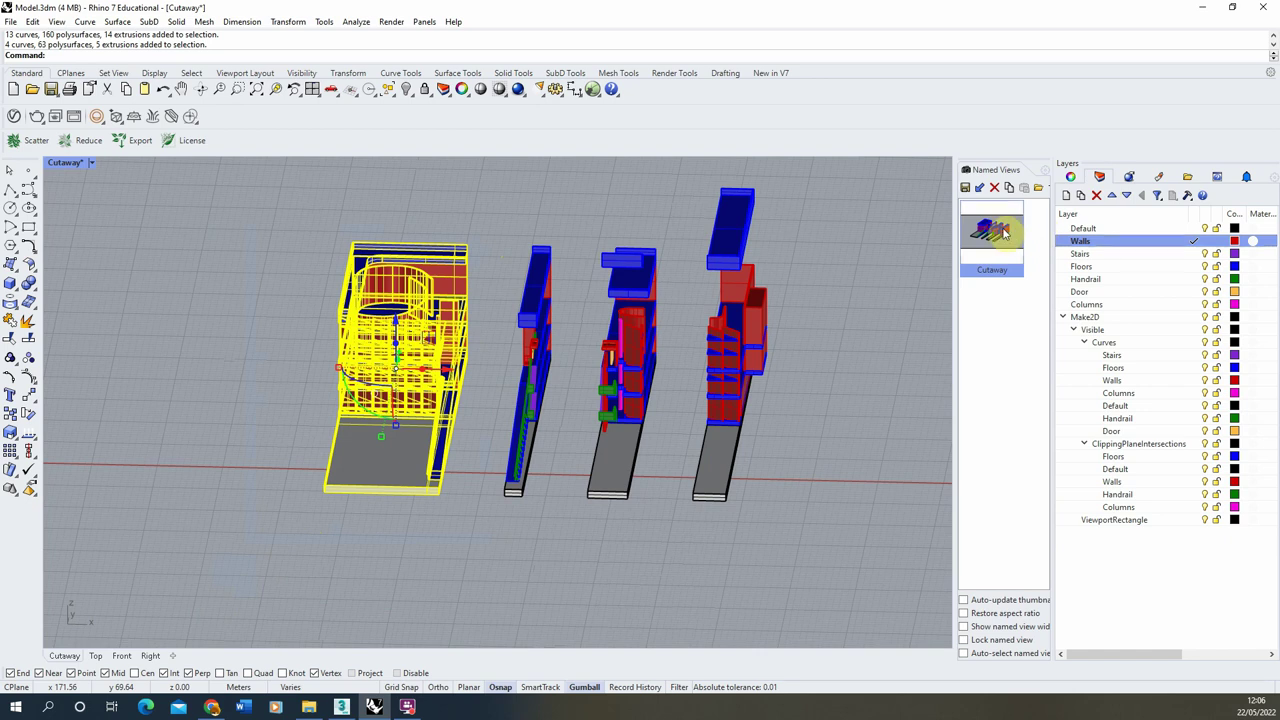
{"action": "double_click", "coordinate": [1004, 232]}
{"action": "type", "text": "Mak"}
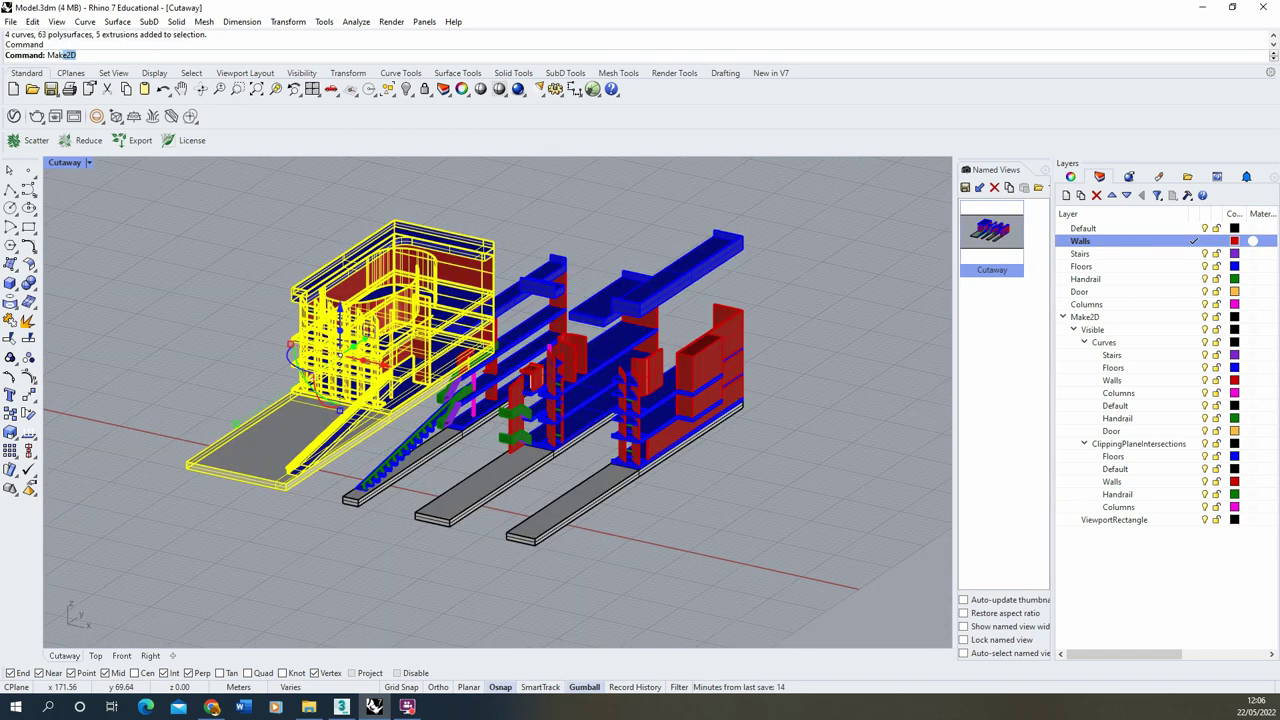
{"action": "type", "text": "e"}
{"action": "key", "text": "Return"}
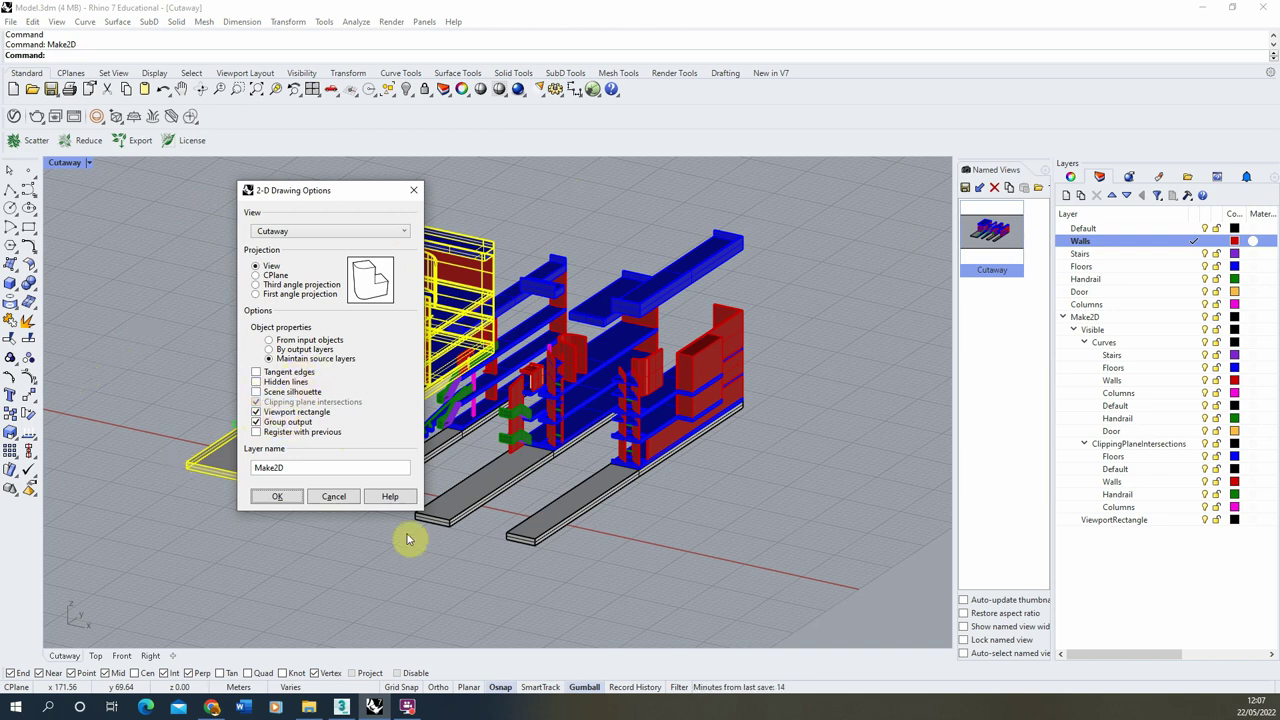
{"action": "left_click", "coordinate": [274, 497]}
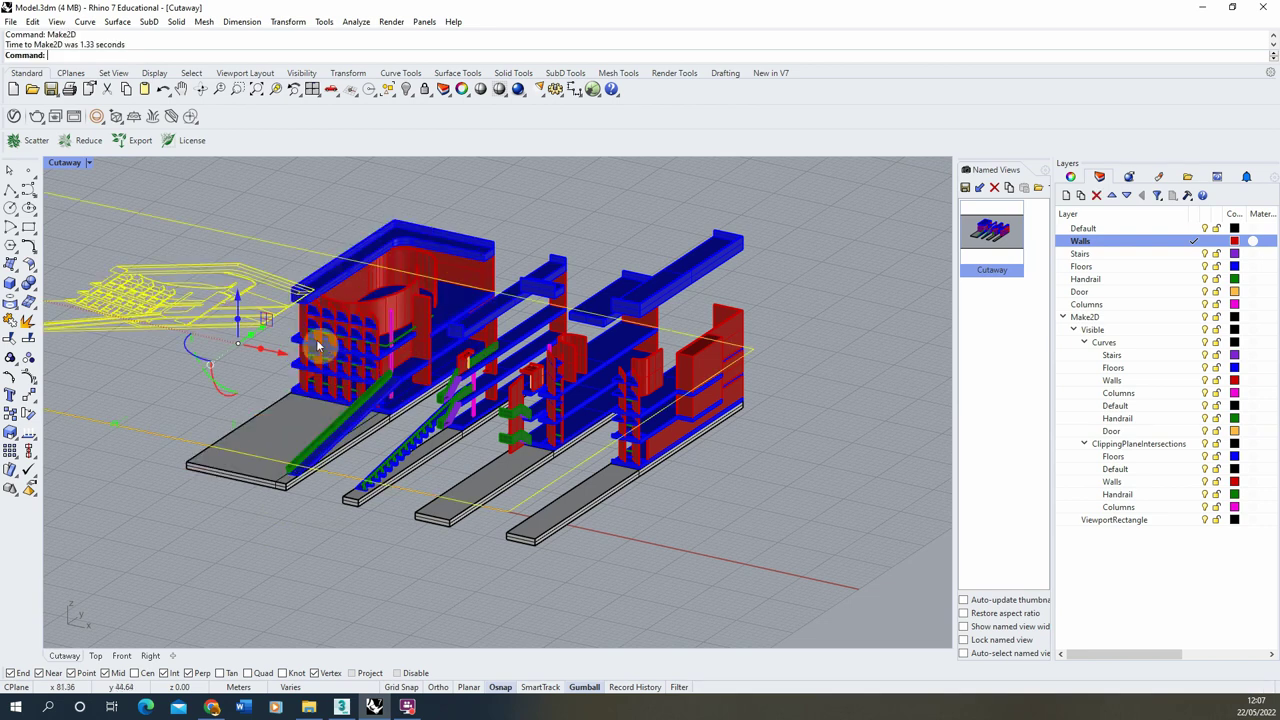
In the Top view, move the new 2D drawing and its frame about 261 m along X, clear of the model.
{"action": "double_click", "coordinate": [72, 163]}
{"action": "double_click", "coordinate": [55, 163]}
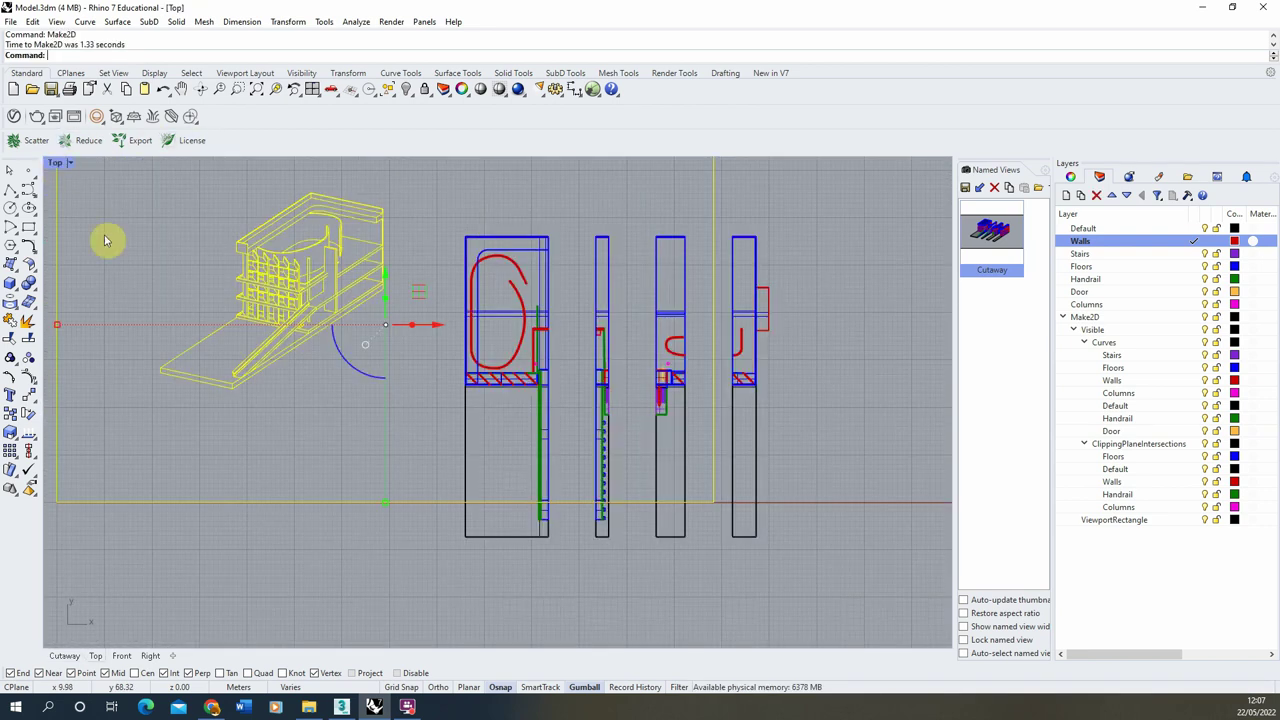
{"action": "scroll", "coordinate": [229, 371], "scroll_direction": "down", "scroll_amount": 3}
{"action": "left_click_drag", "start_coordinate": [300, 390], "coordinate": [749, 363]}
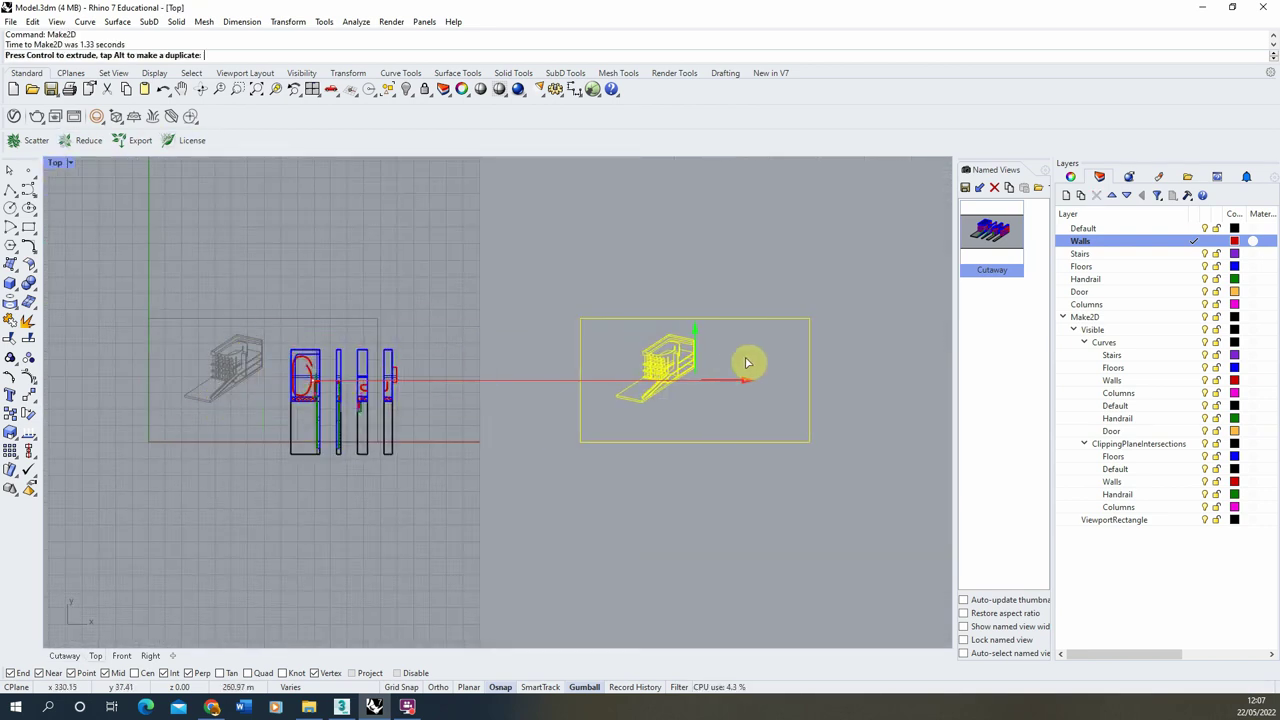
{"action": "left_click", "coordinate": [740, 334]}
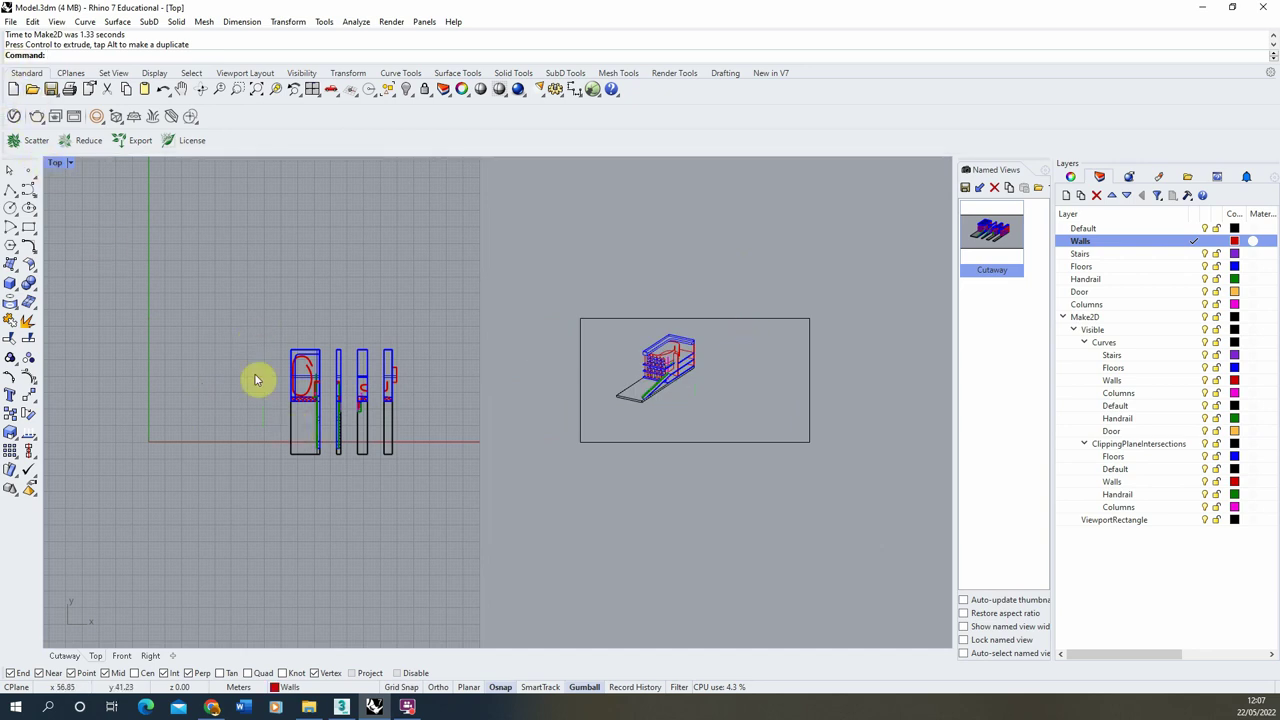
Select the second building slice in the Top view and bring up the Cutaway view at full size.
{"action": "left_click", "coordinate": [339, 395]}
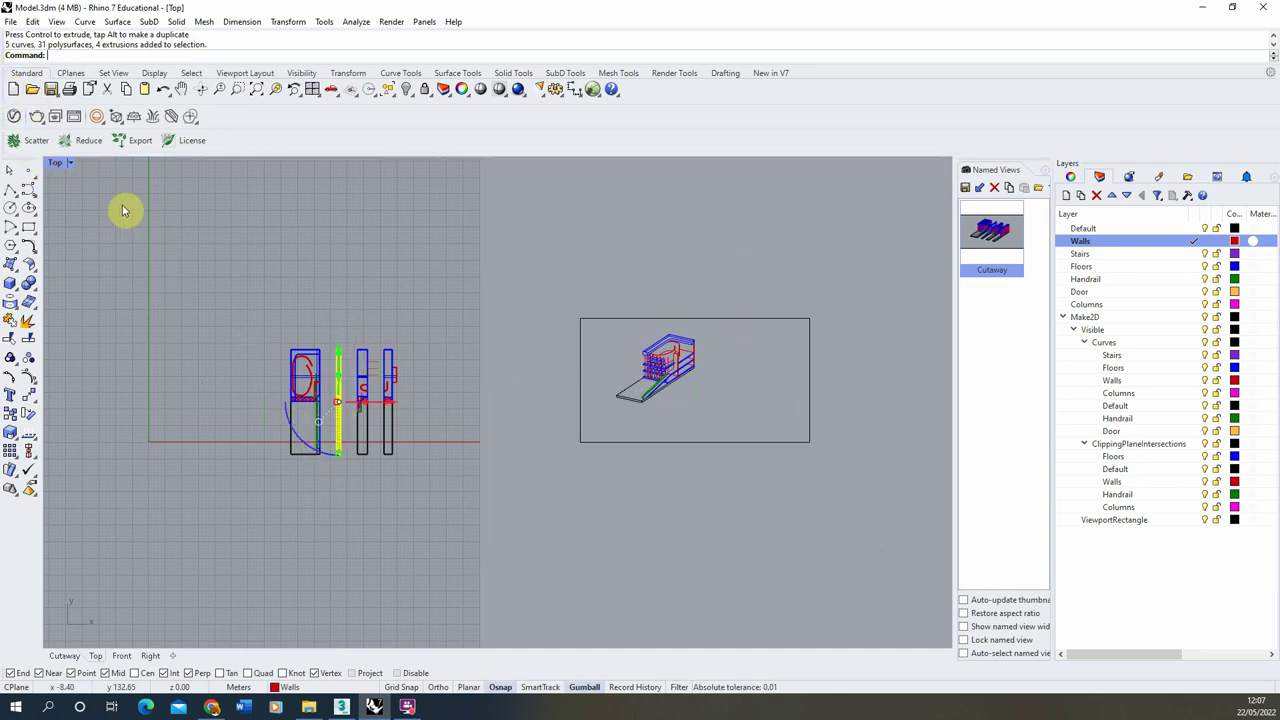
{"action": "double_click", "coordinate": [57, 164]}
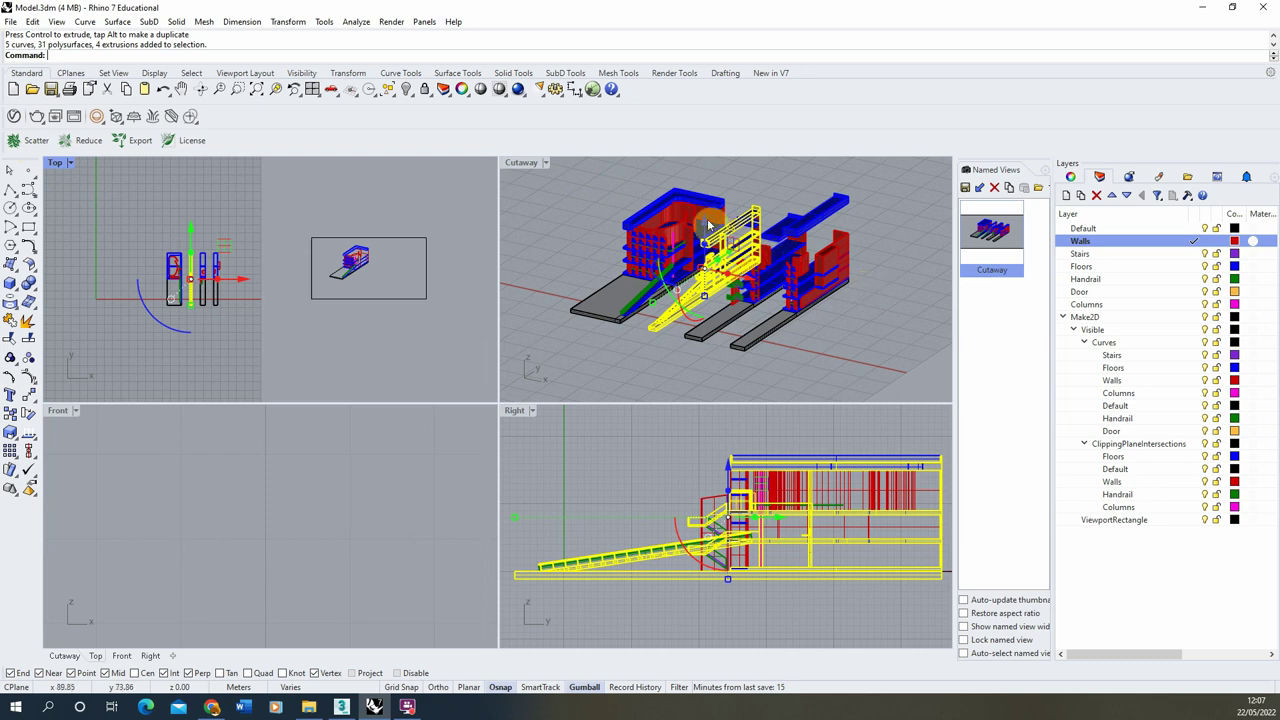
{"action": "double_click", "coordinate": [529, 165]}
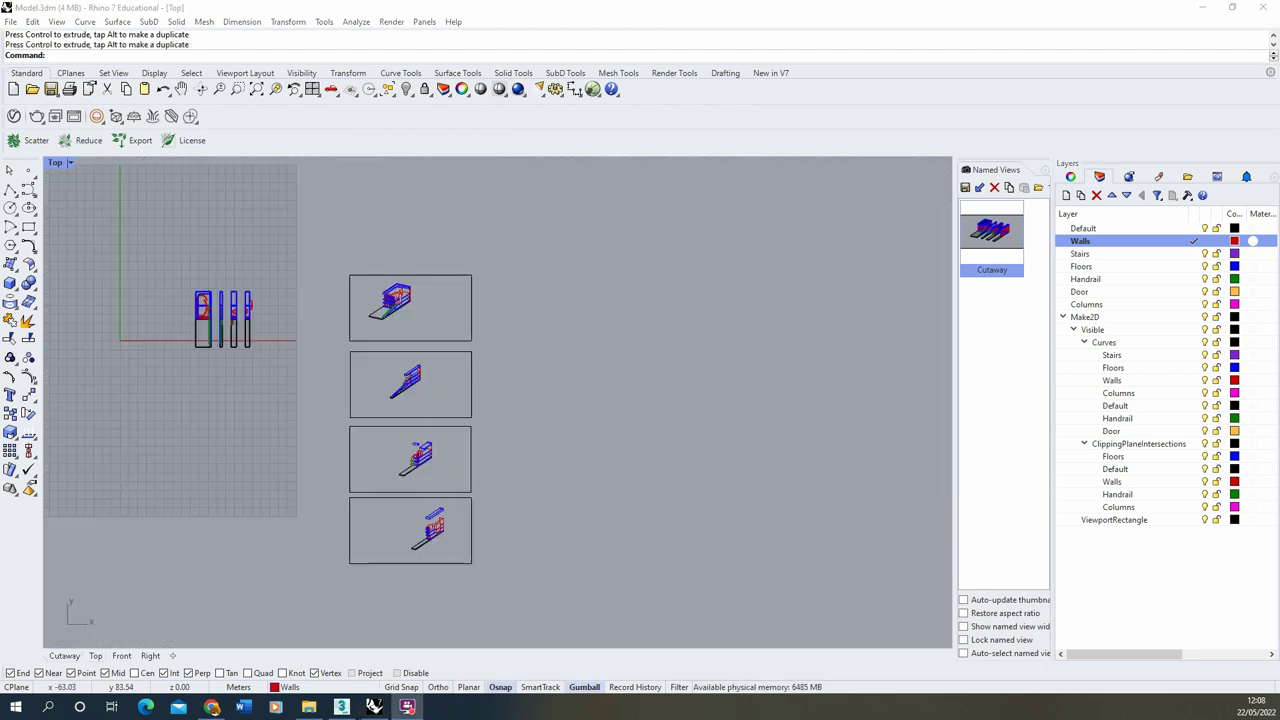
Export all four framed 2D drawings to the 053_Cutaway folder as an Adobe Illustrator file named Cutaway.
{"action": "scroll", "coordinate": [371, 291], "scroll_direction": "up", "scroll_amount": 5}
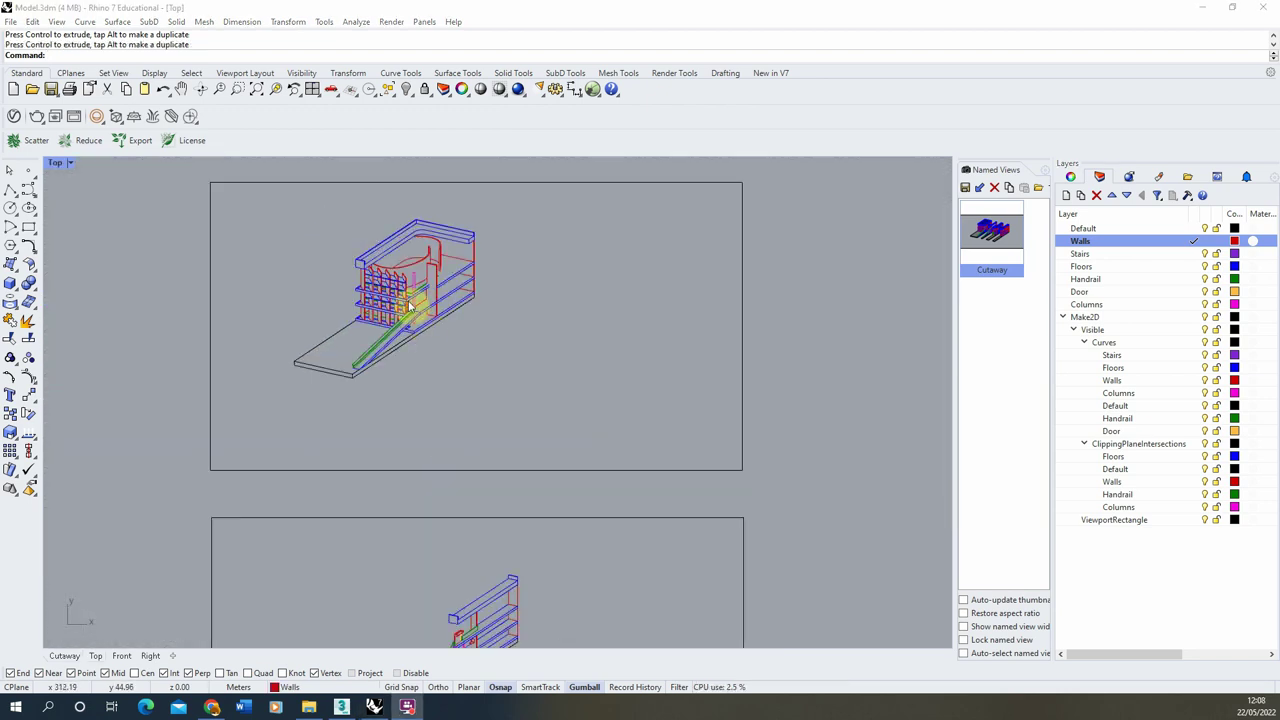
{"action": "scroll", "coordinate": [393, 255], "scroll_direction": "down", "scroll_amount": 3}
{"action": "scroll", "coordinate": [414, 343], "scroll_direction": "up", "scroll_amount": 2}
{"action": "scroll", "coordinate": [380, 243], "scroll_direction": "down", "scroll_amount": 2}
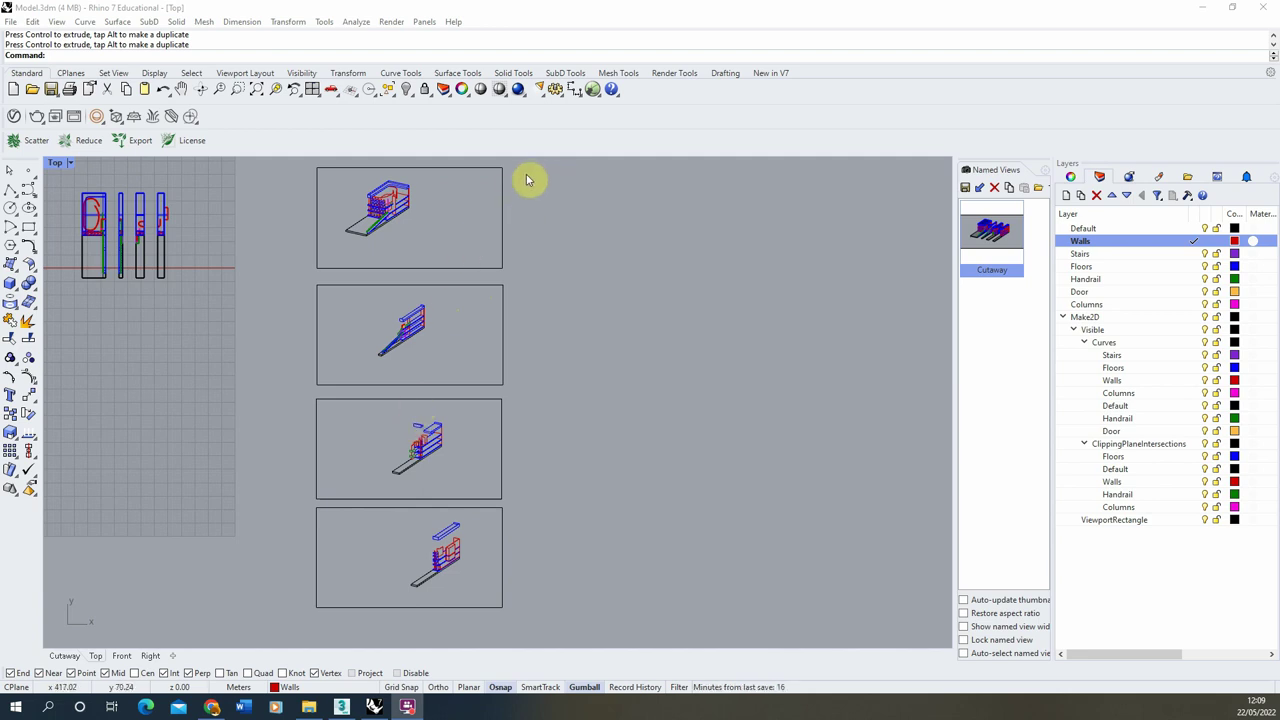
{"action": "mouse_move", "coordinate": [530, 165]}
{"action": "left_mouse_down"}
{"action": "mouse_move", "coordinate": [428, 279]}
{"action": "mouse_move", "coordinate": [270, 620]}
{"action": "left_mouse_up"}
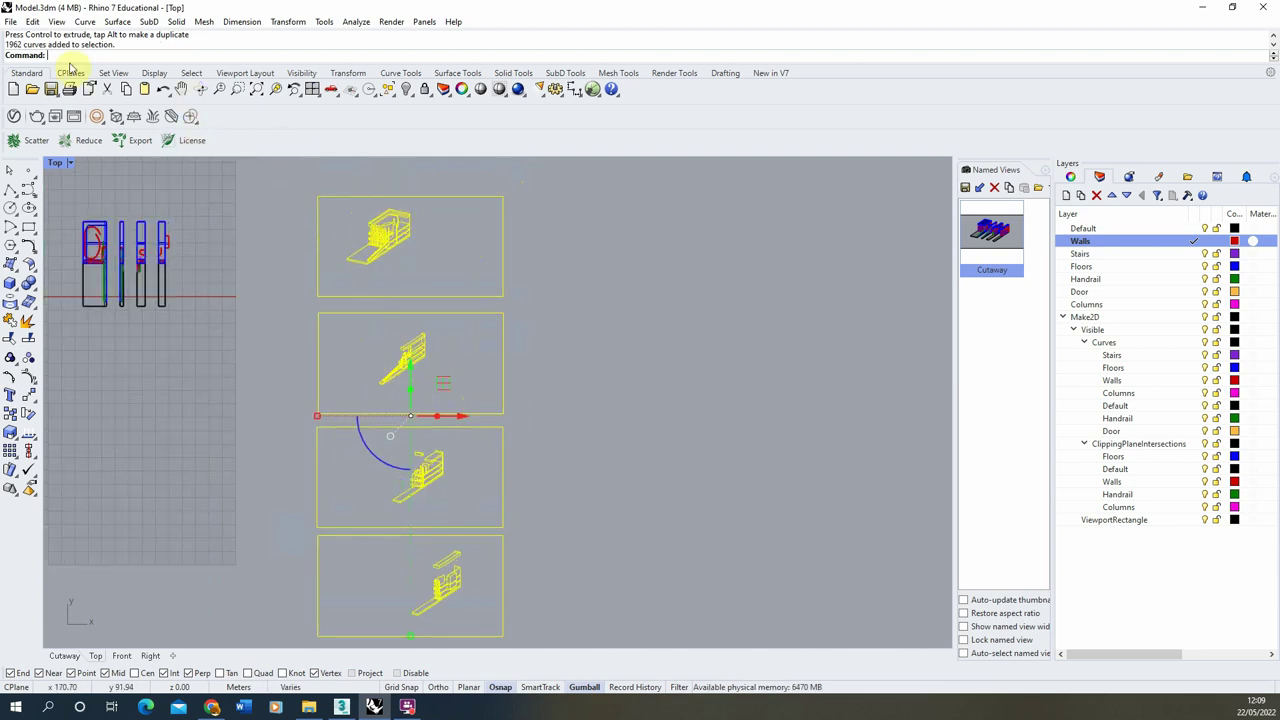
{"action": "left_click", "coordinate": [10, 22]}
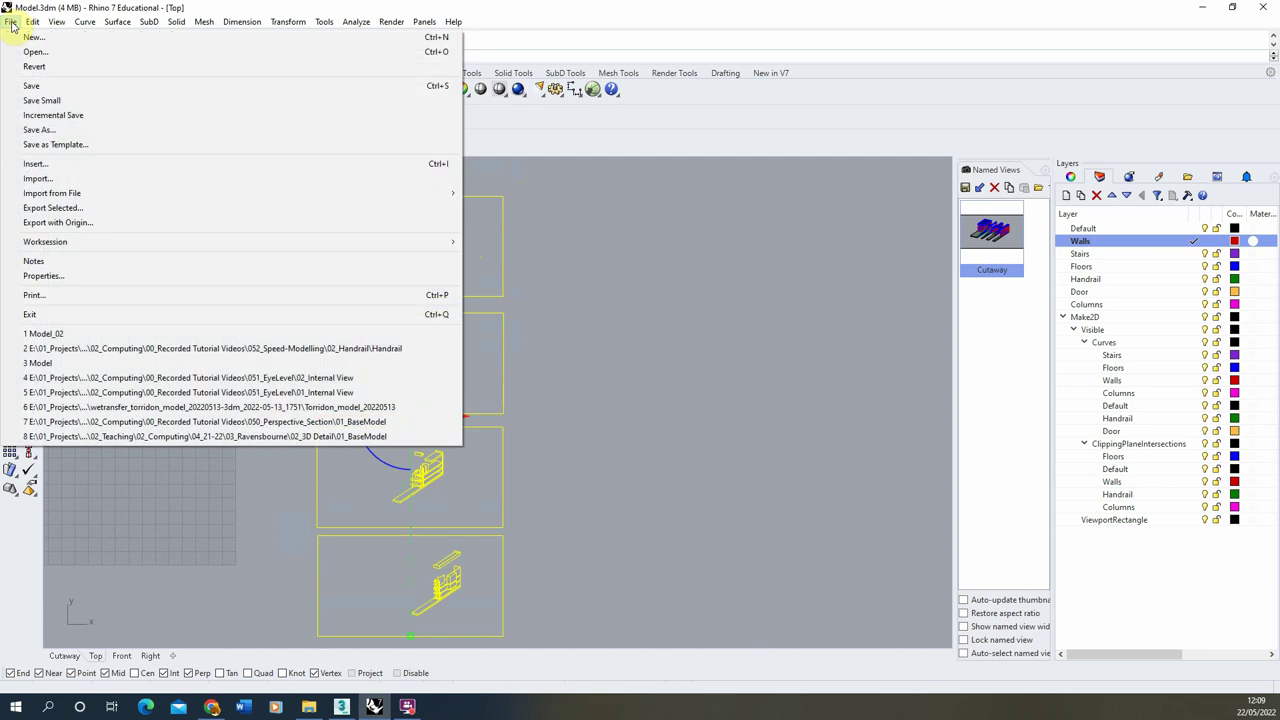
{"action": "left_click", "coordinate": [72, 209]}
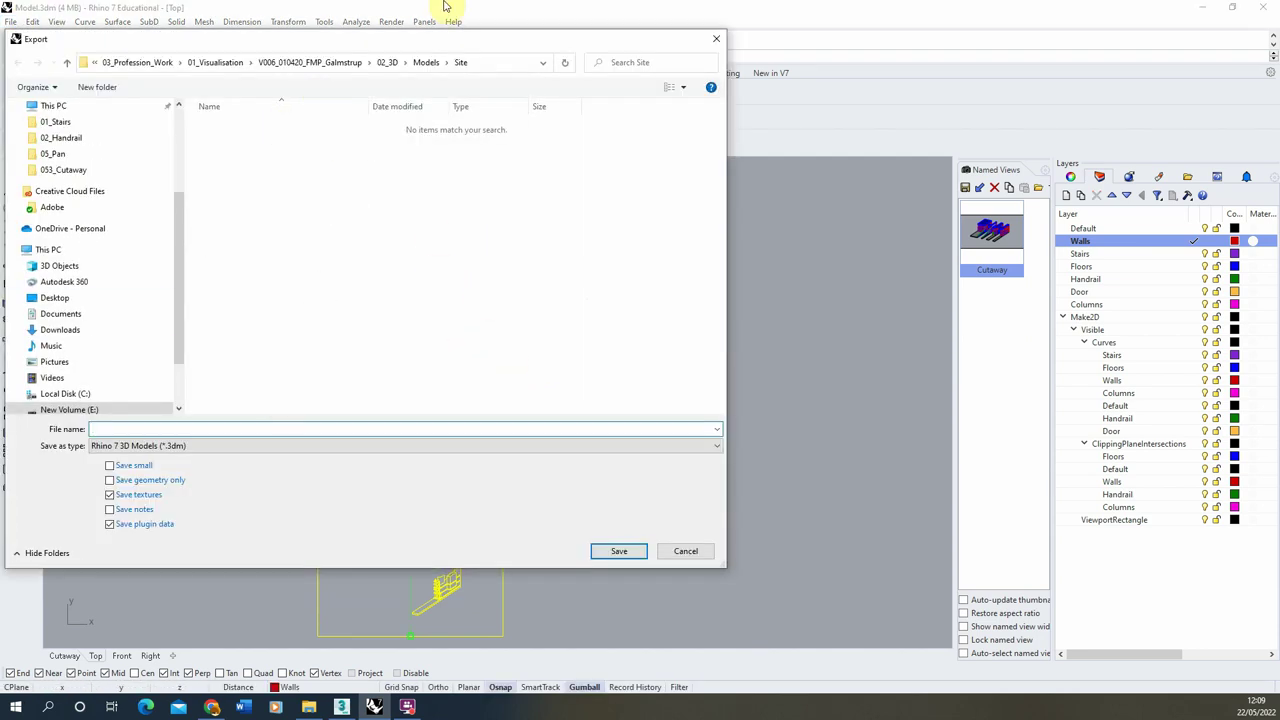
{"action": "left_click", "coordinate": [70, 170]}
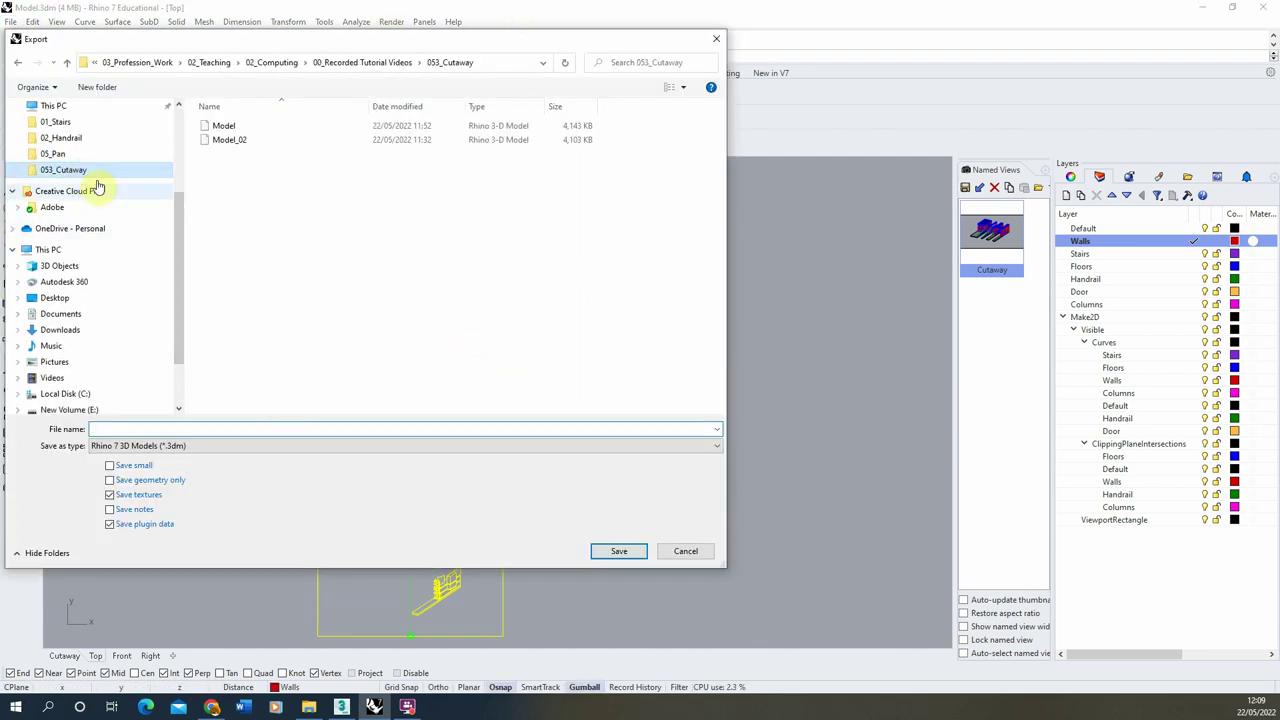
{"action": "left_click", "coordinate": [165, 445]}
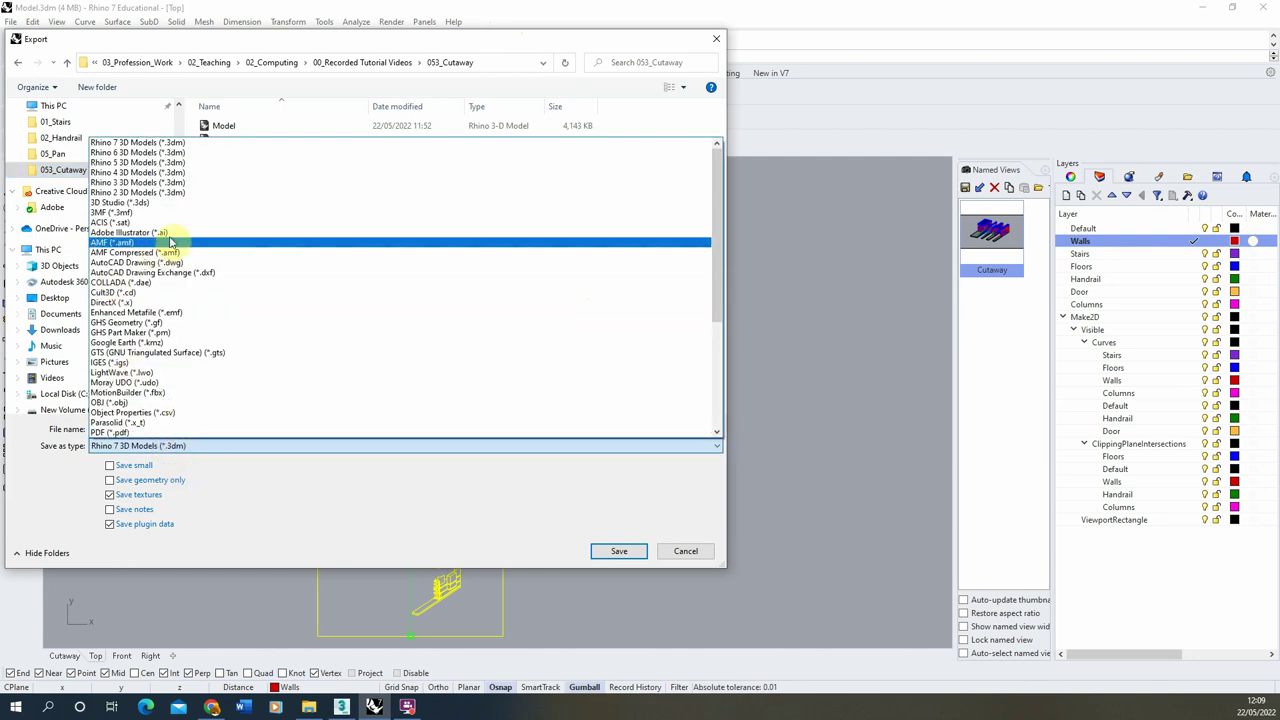
{"action": "left_click", "coordinate": [130, 232]}
{"action": "left_click", "coordinate": [118, 428]}
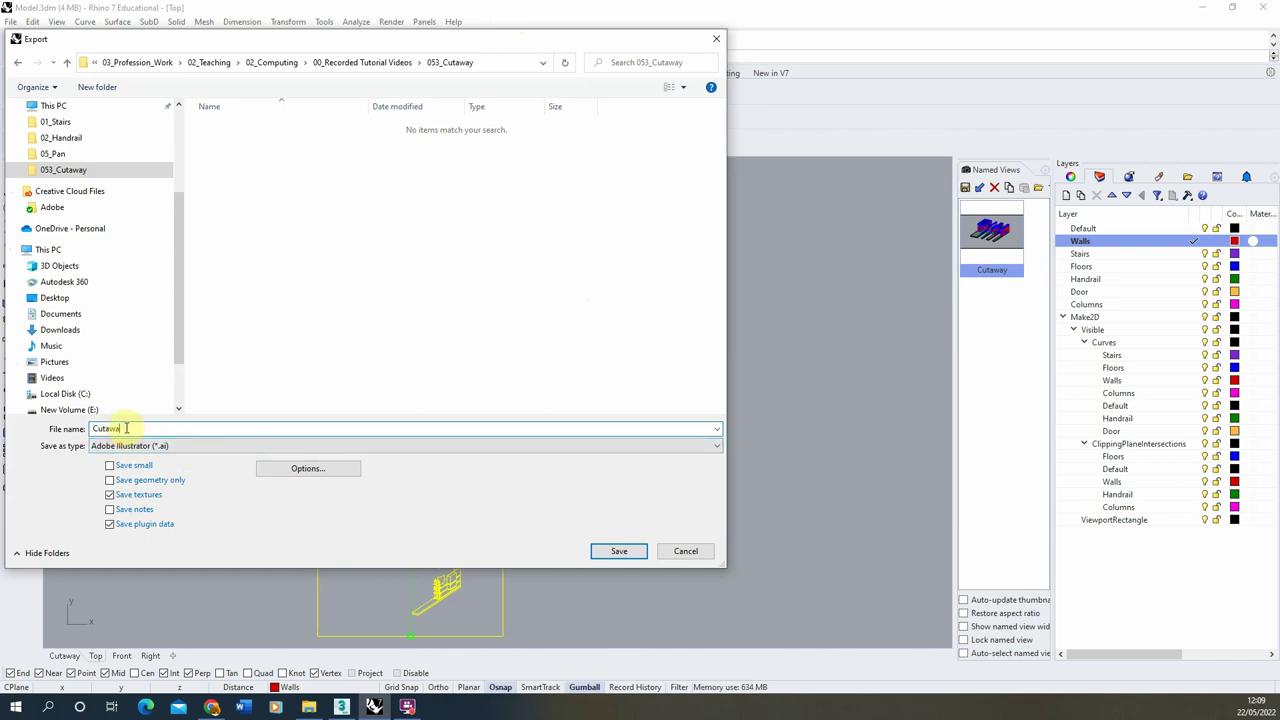
{"action": "left_click", "coordinate": [628, 551]}
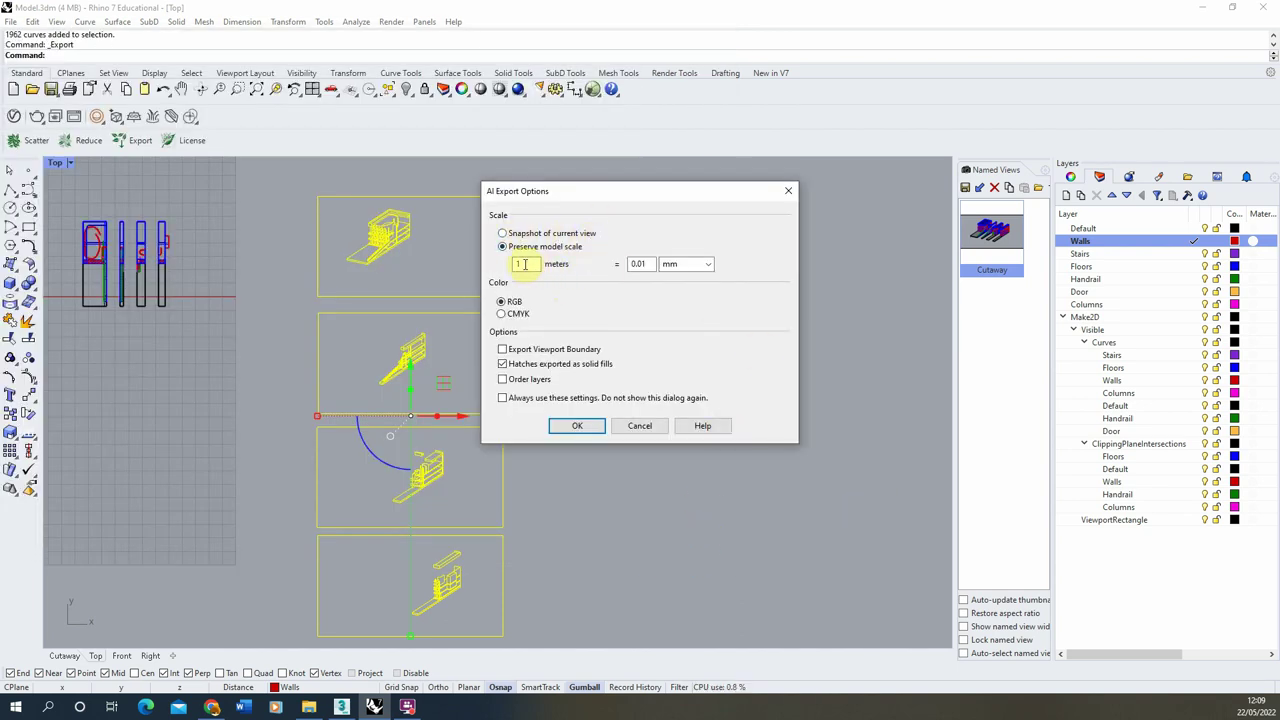
Set the AI export to preserve model scale at 1 meter = 1 cm and finish the export.
{"action": "left_click", "coordinate": [708, 268]}
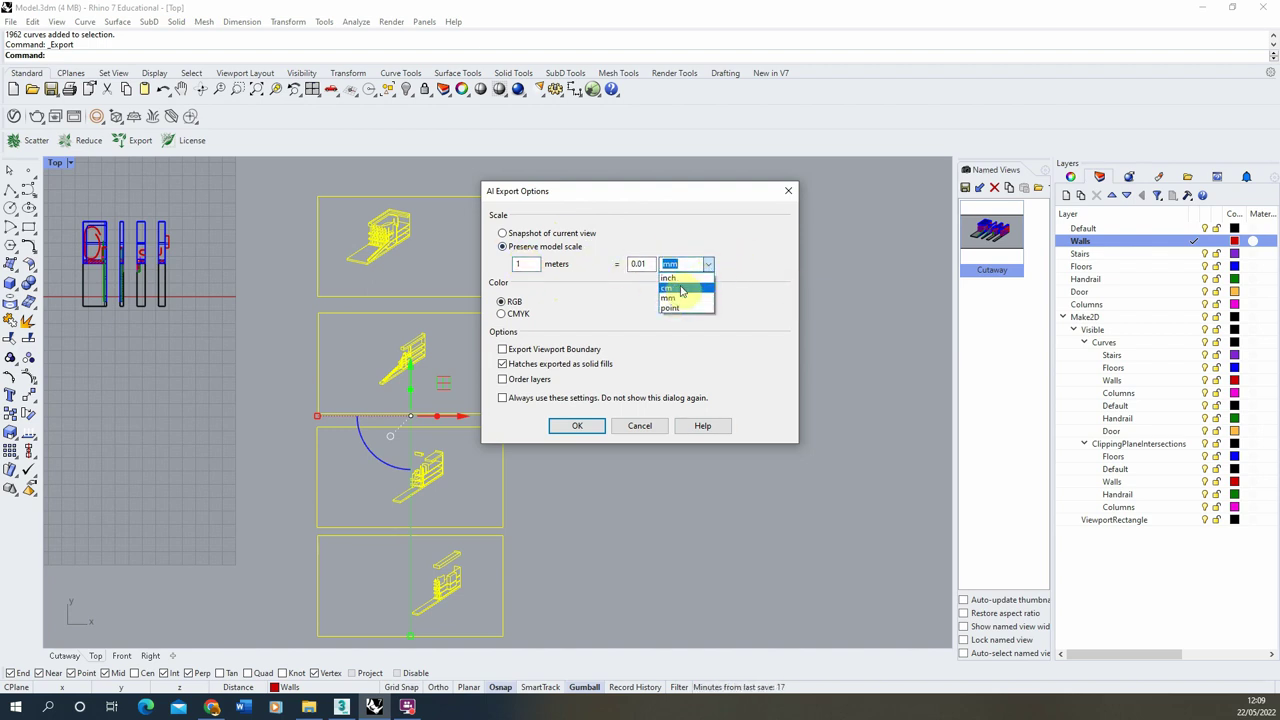
{"action": "left_click", "coordinate": [679, 298]}
{"action": "left_click", "coordinate": [708, 264]}
{"action": "left_click", "coordinate": [673, 290]}
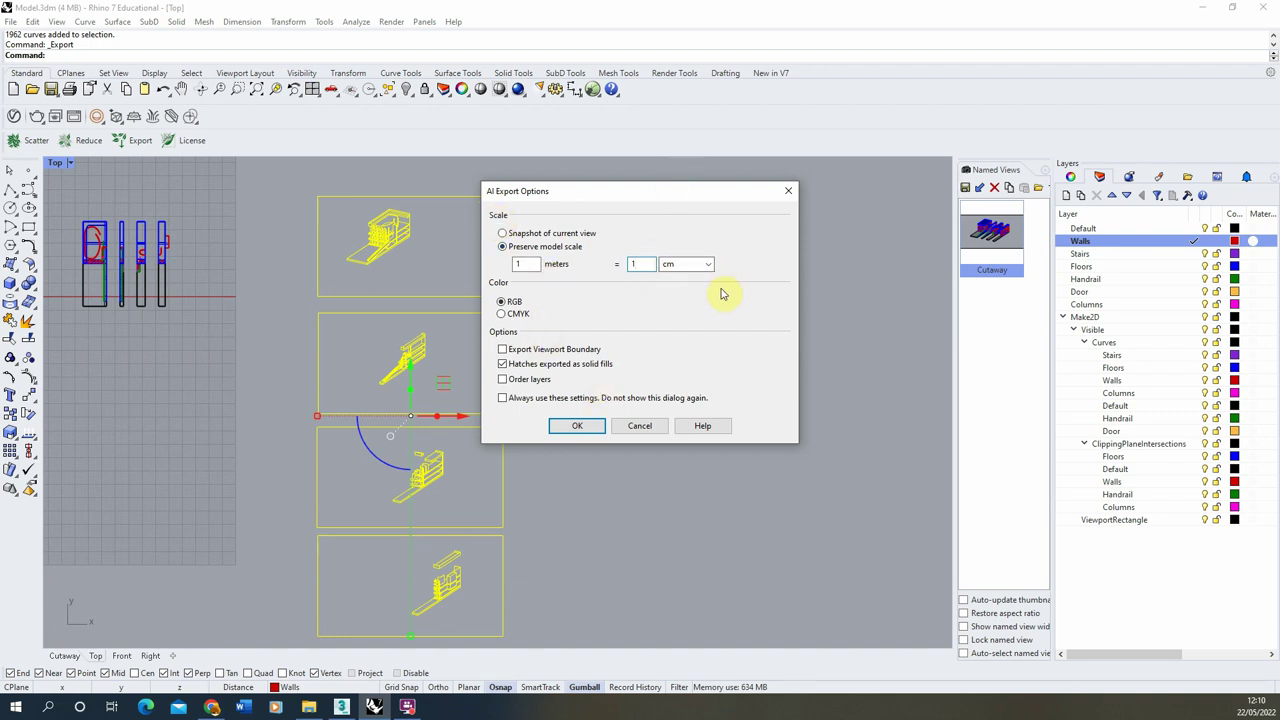
{"action": "left_click", "coordinate": [576, 428]}
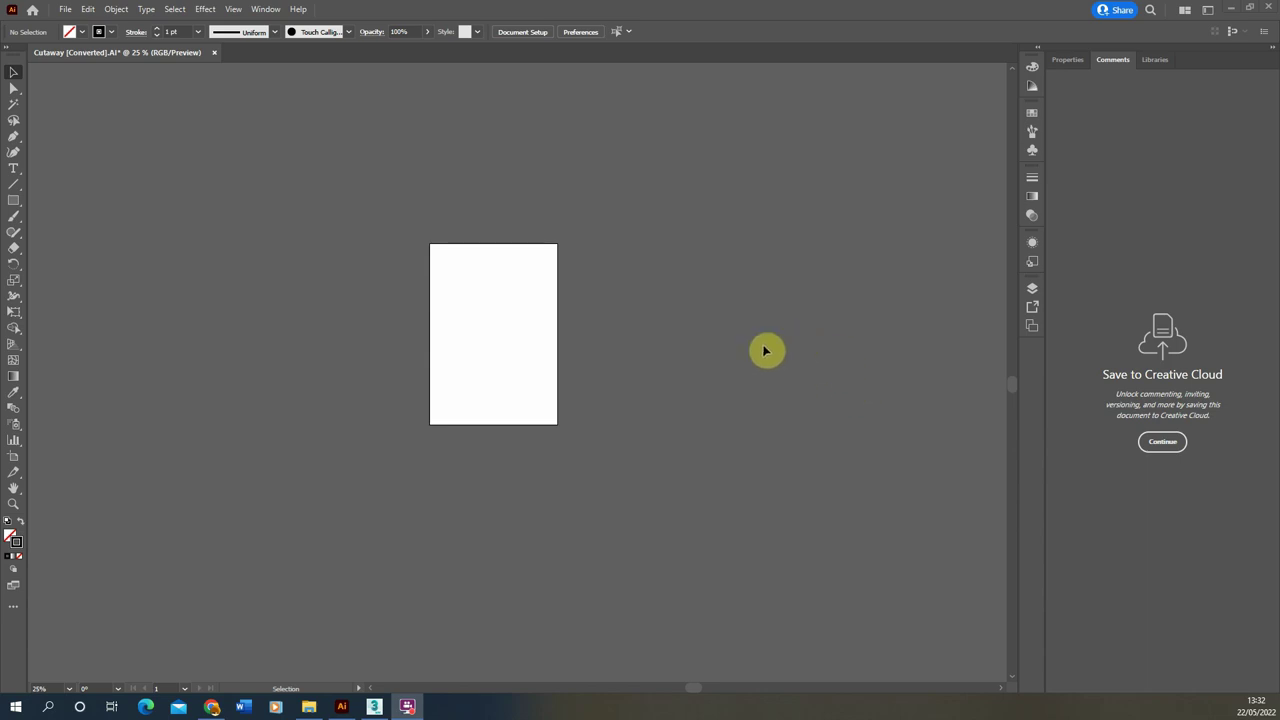
In Illustrator, select all four drawings outside the canvas and move them onto it beside the artboard.
{"action": "key", "text": "ctrl+minus"}
{"action": "key", "text": "ctrl+minus"}
{"action": "key", "text": "ctrl+minus"}
{"action": "key", "text": "ctrl+minus"}
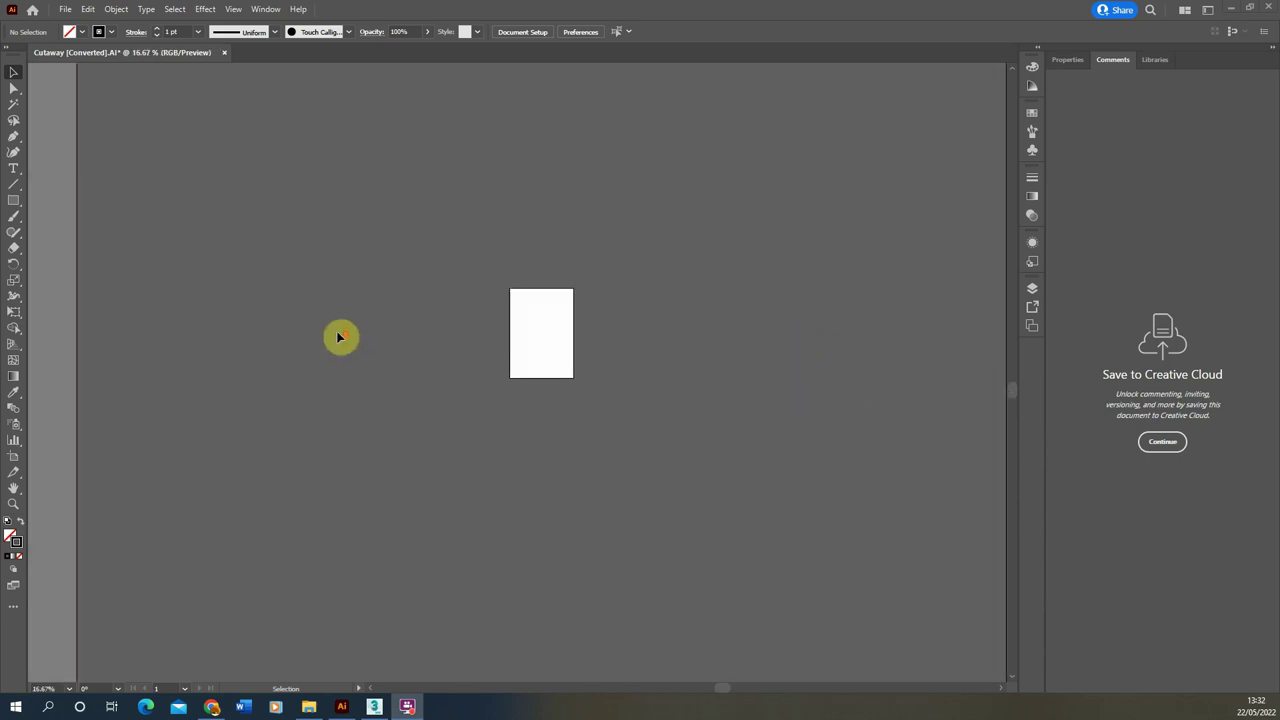
{"action": "key", "text": "ctrl+minus"}
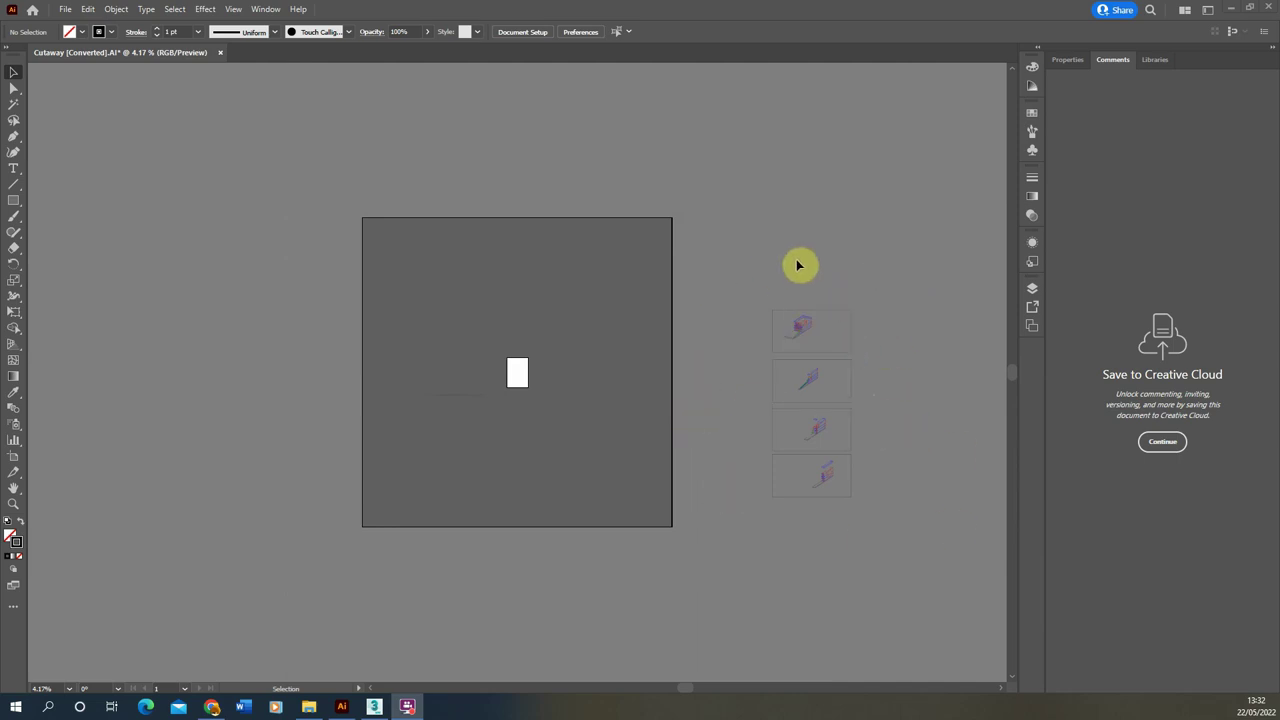
{"action": "key", "text": "ctrl+plus"}
{"action": "key", "text": "ctrl+minus"}
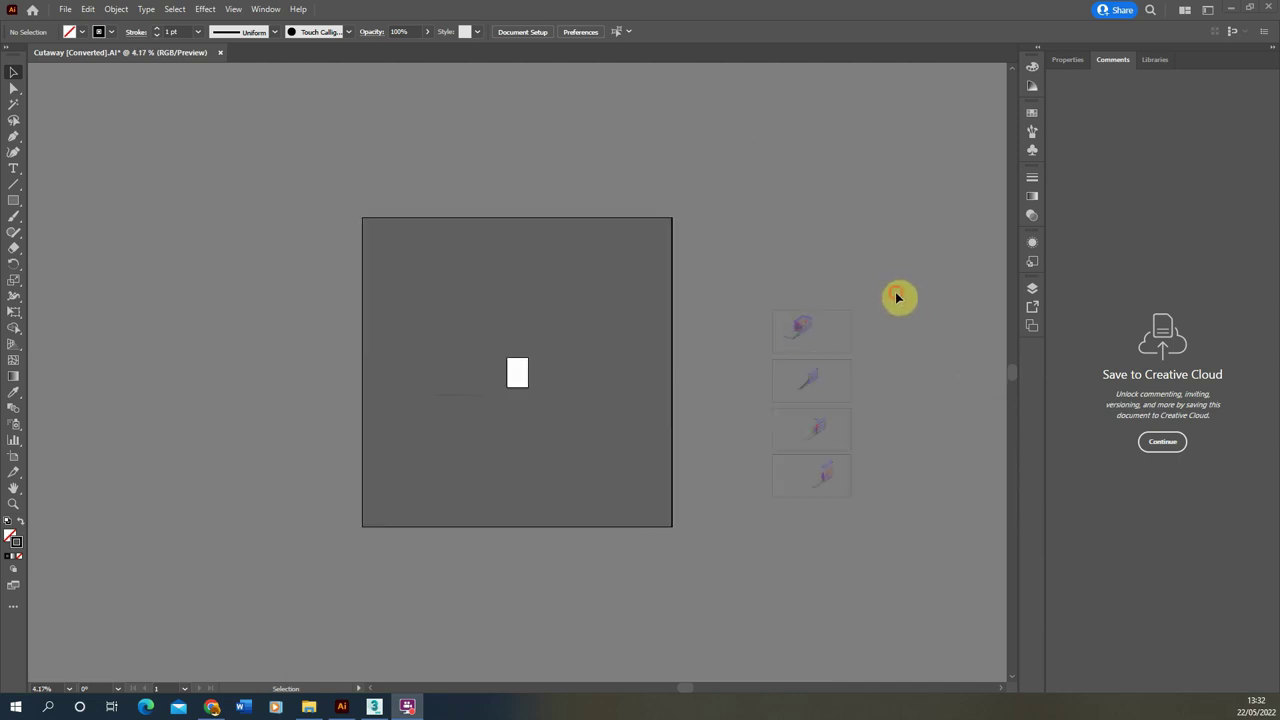
{"action": "left_click_drag", "start_coordinate": [897, 294], "coordinate": [757, 521]}
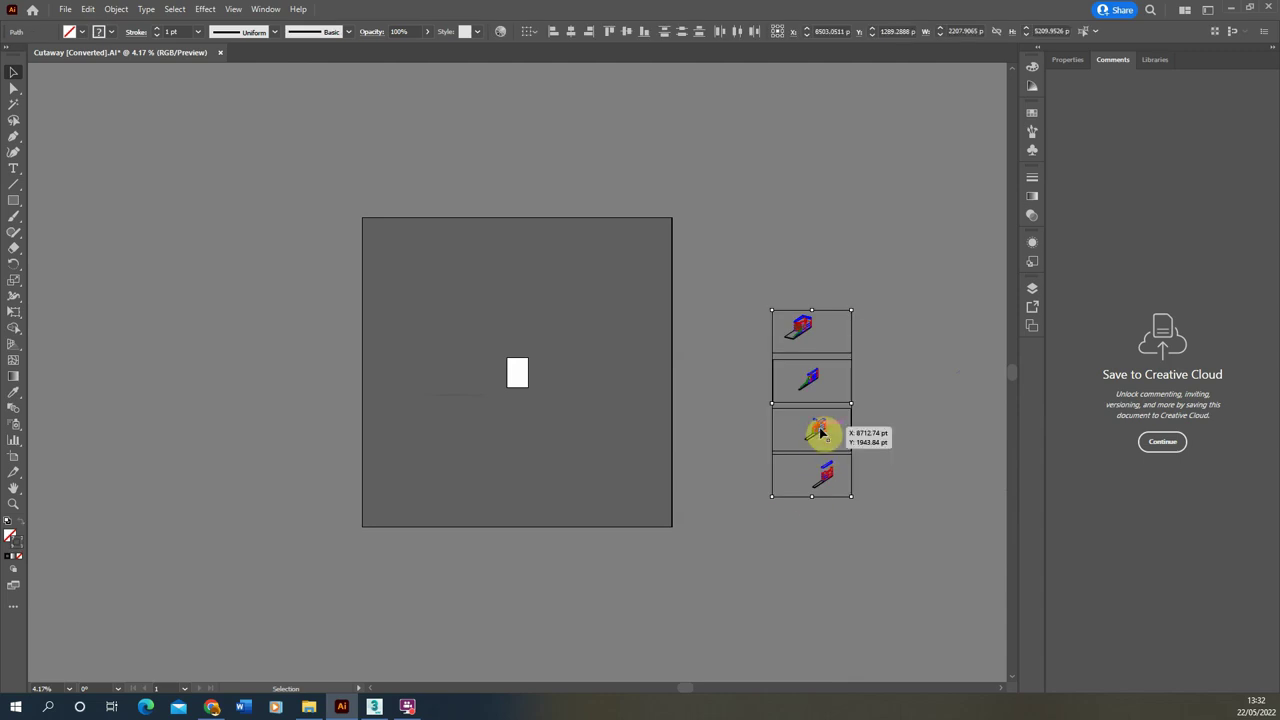
{"action": "left_click_drag", "start_coordinate": [823, 431], "coordinate": [591, 420]}
{"action": "key", "text": "ctrl+plus"}
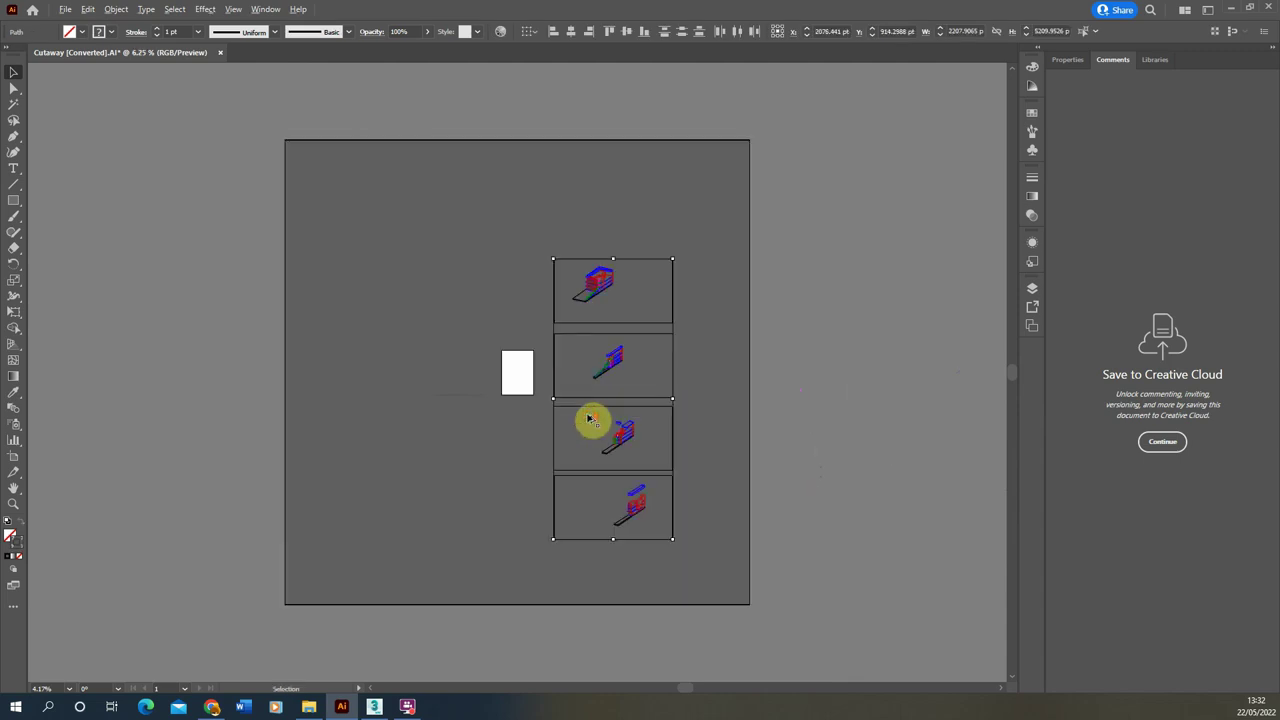
Scale the four drawings down together to about 1336 pt wide and keep them beside the artboard.
{"action": "left_click_drag", "start_coordinate": [673, 258], "coordinate": [574, 326]}
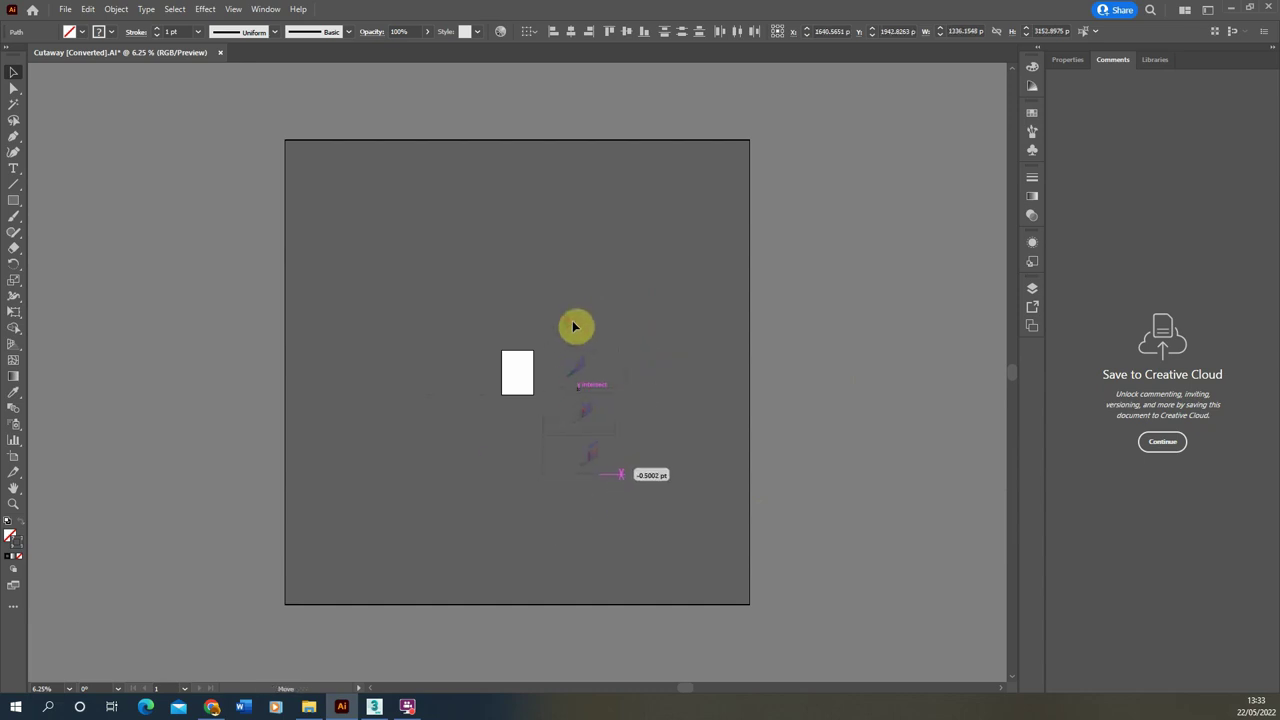
{"action": "left_click", "coordinate": [651, 374]}
{"action": "key", "text": "ctrl+plus"}
{"action": "key", "text": "ctrl+plus"}
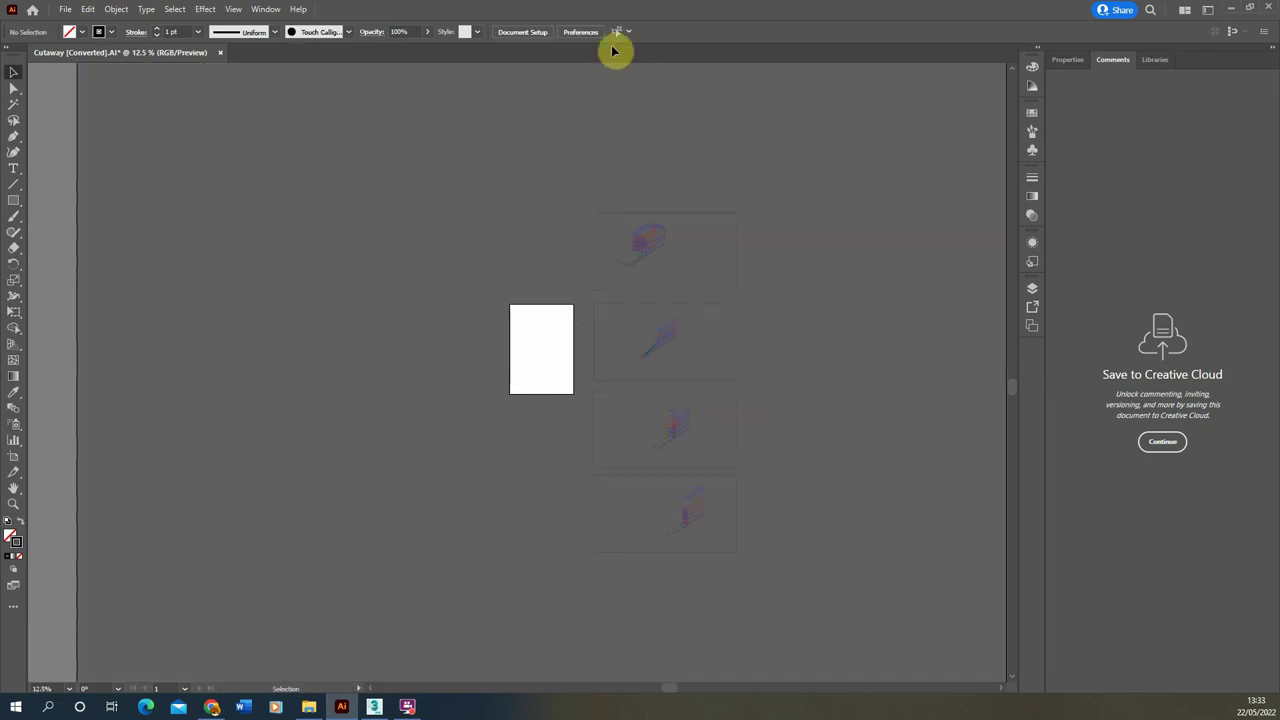
Edit the artboards so that a single tall artboard encloses all four framed drawings, and leave artboard editing.
{"action": "left_click", "coordinate": [531, 34]}
{"action": "left_click", "coordinate": [752, 243]}
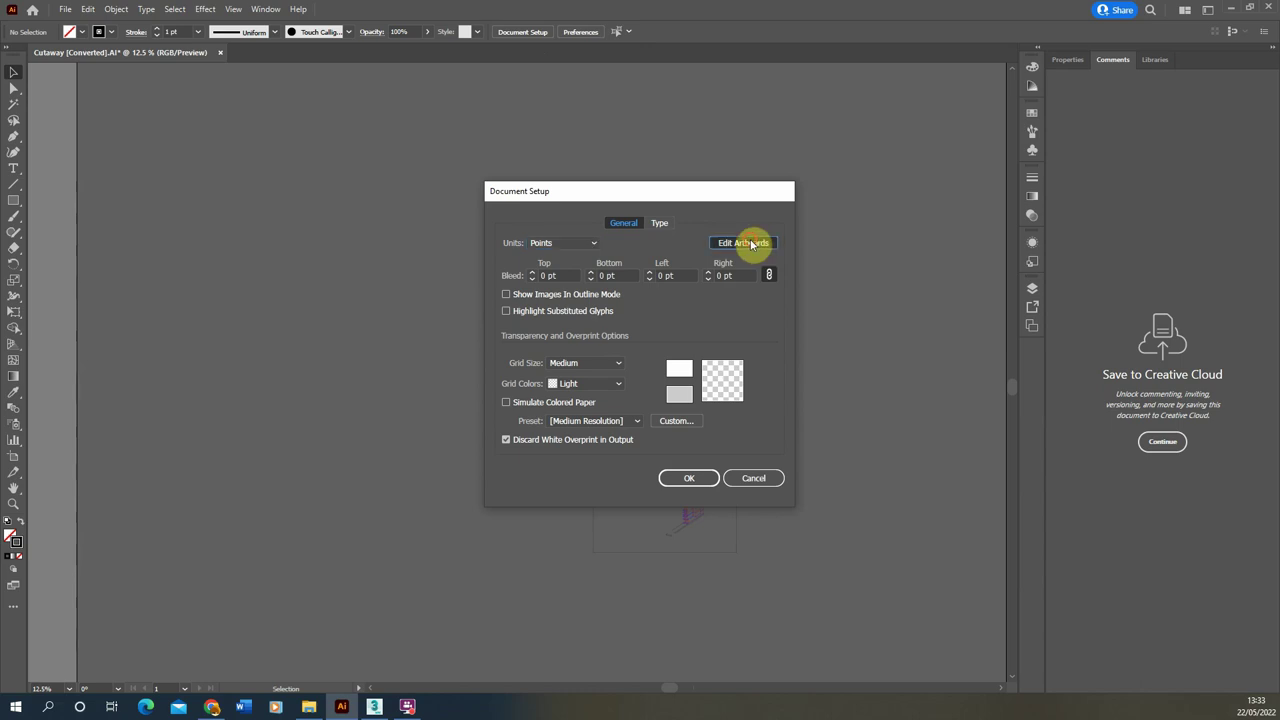
{"action": "left_click_drag", "start_coordinate": [550, 337], "coordinate": [624, 230]}
{"action": "left_click_drag", "start_coordinate": [648, 289], "coordinate": [756, 567]}
{"action": "scroll", "coordinate": [821, 315], "scroll_direction": "up", "scroll_amount": 2}
{"action": "scroll", "coordinate": [700, 300], "scroll_direction": "down", "scroll_amount": 1}
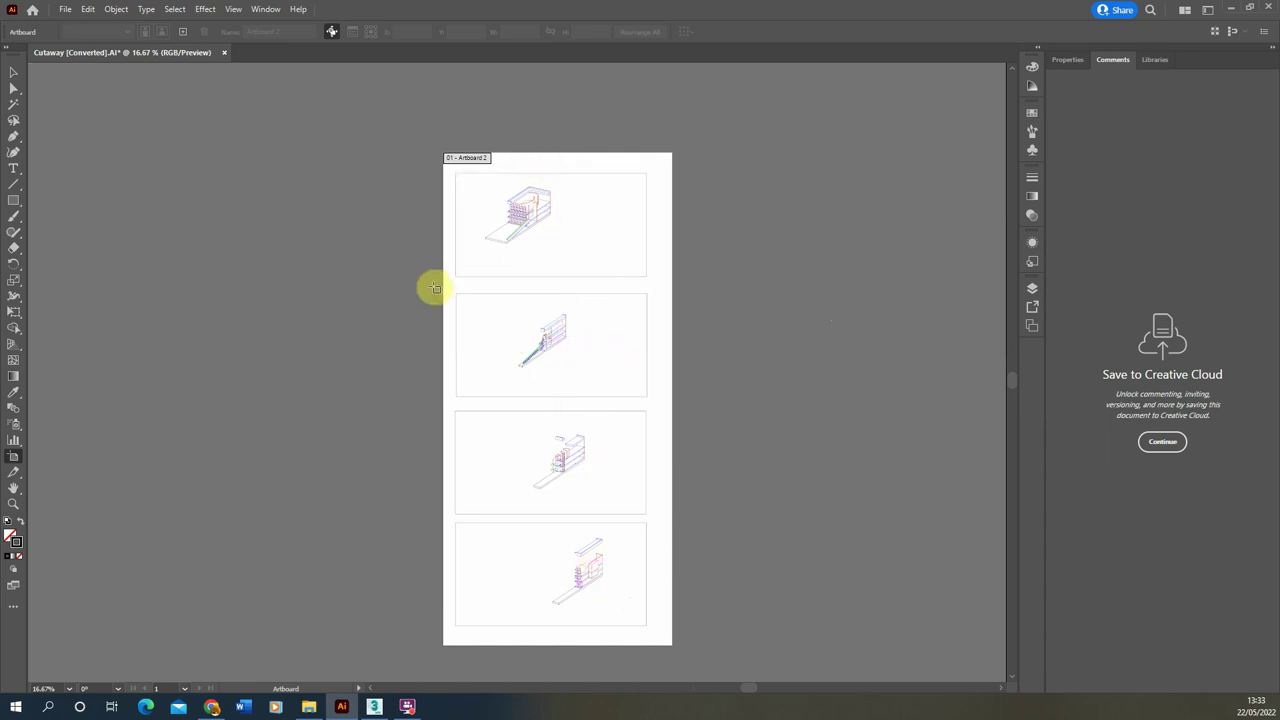
{"action": "left_click", "coordinate": [14, 72]}
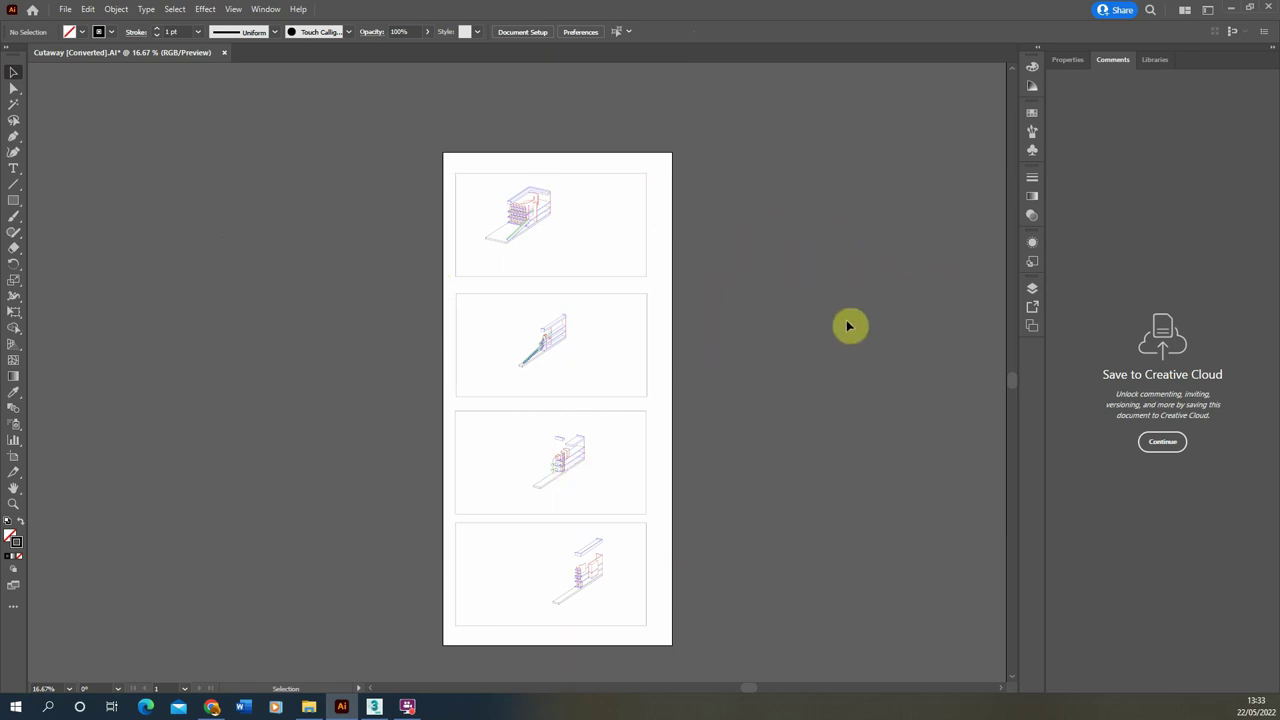
Select all four framed drawings and set their line colour to black, leaving nothing selected.
{"action": "left_click", "coordinate": [1033, 292]}
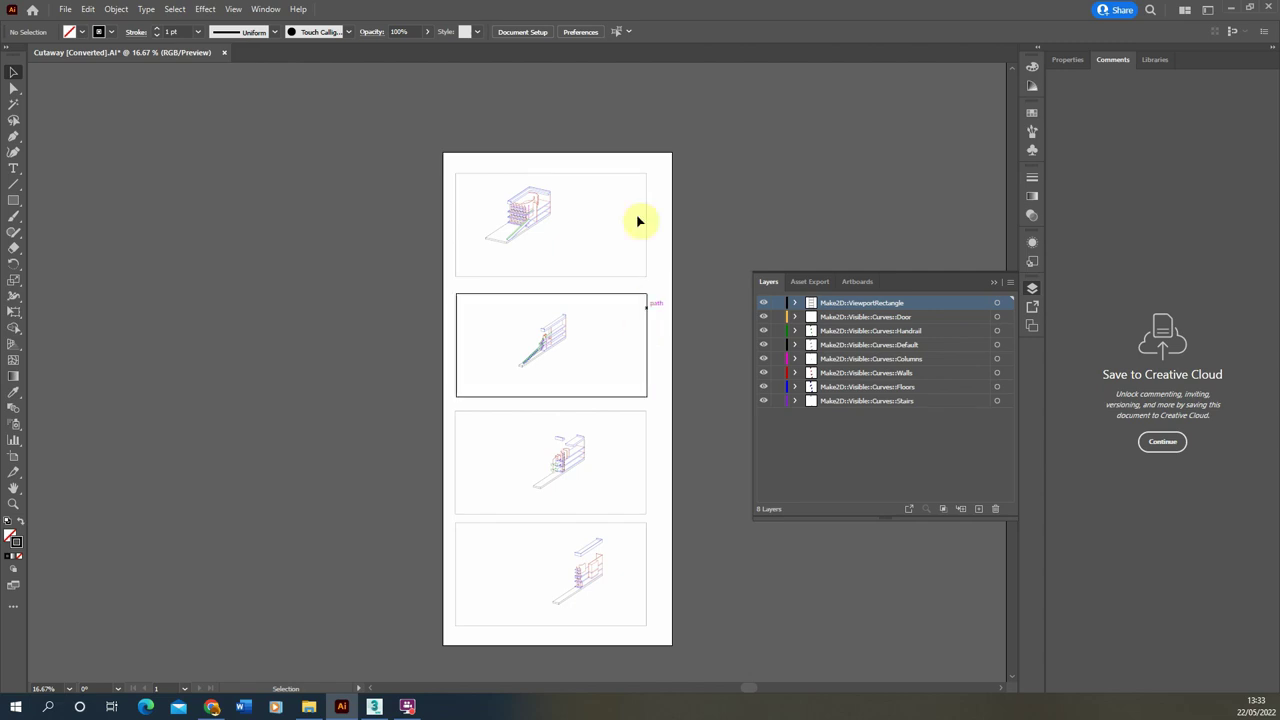
{"action": "left_click_drag", "start_coordinate": [455, 262], "coordinate": [686, 634]}
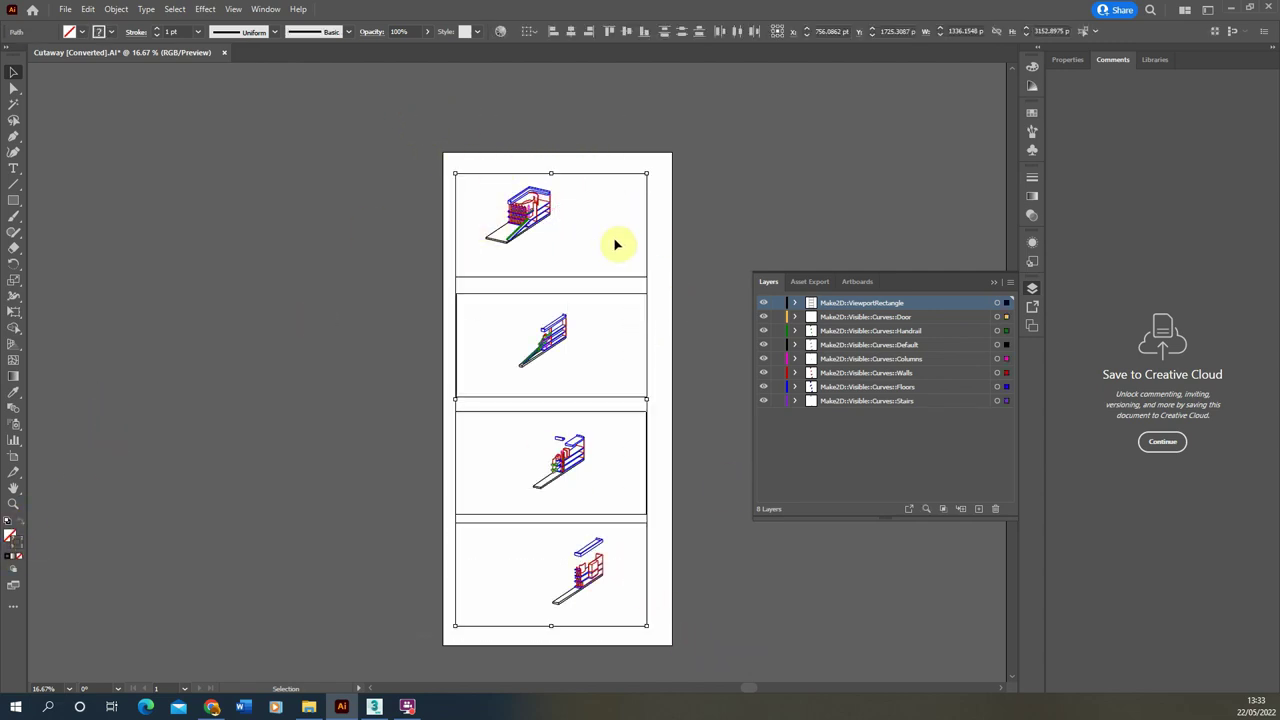
{"action": "left_click", "coordinate": [1033, 67]}
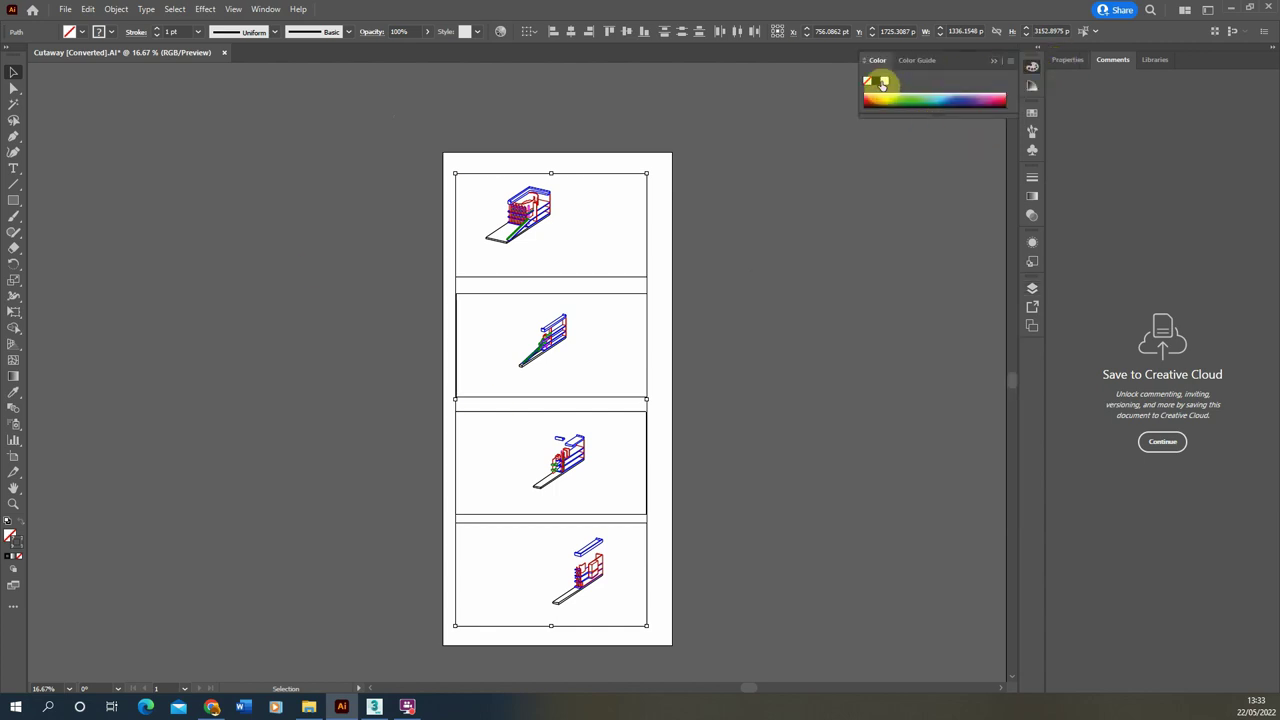
{"action": "left_click", "coordinate": [877, 85]}
{"action": "left_click", "coordinate": [777, 171]}
Set the stroke weight of everything on the Walls curves layer to 0.25 pt.
{"action": "scroll", "coordinate": [550, 200], "scroll_direction": "up", "scroll_amount": 4}
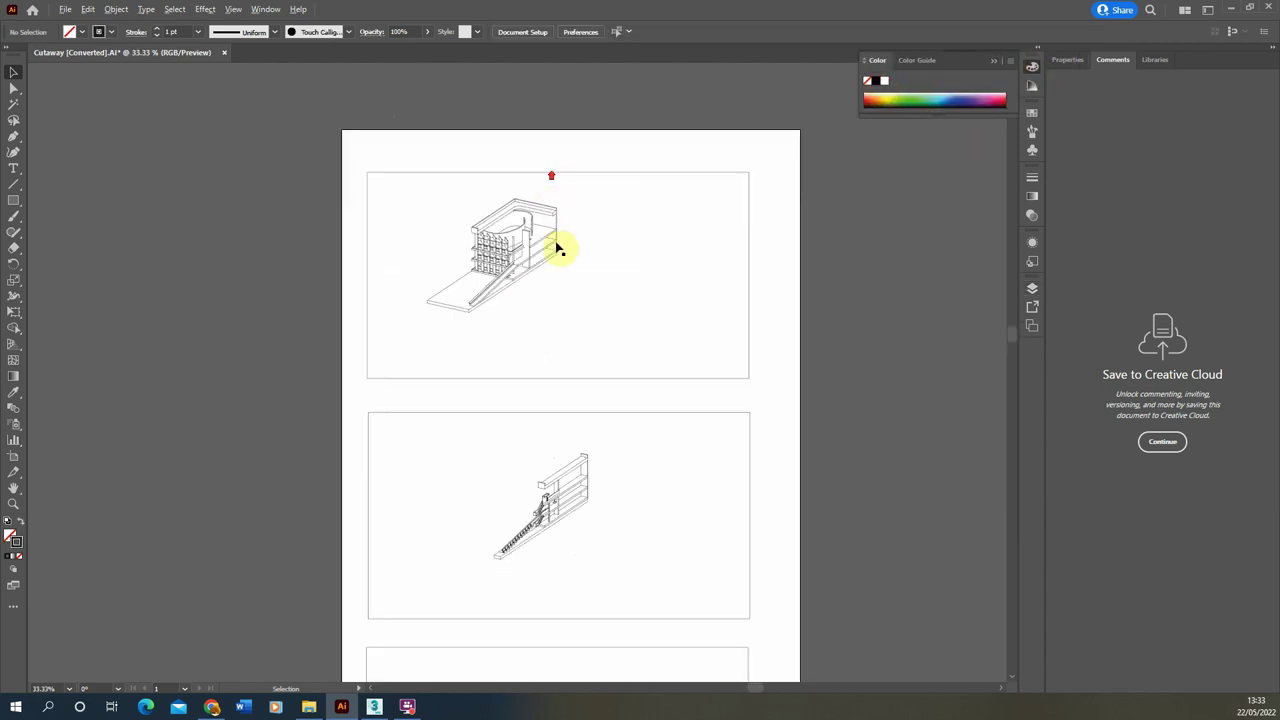
{"action": "left_click", "coordinate": [405, 210]}
{"action": "scroll", "coordinate": [405, 210], "scroll_direction": "down", "scroll_amount": 1}
{"action": "left_click", "coordinate": [1032, 288]}
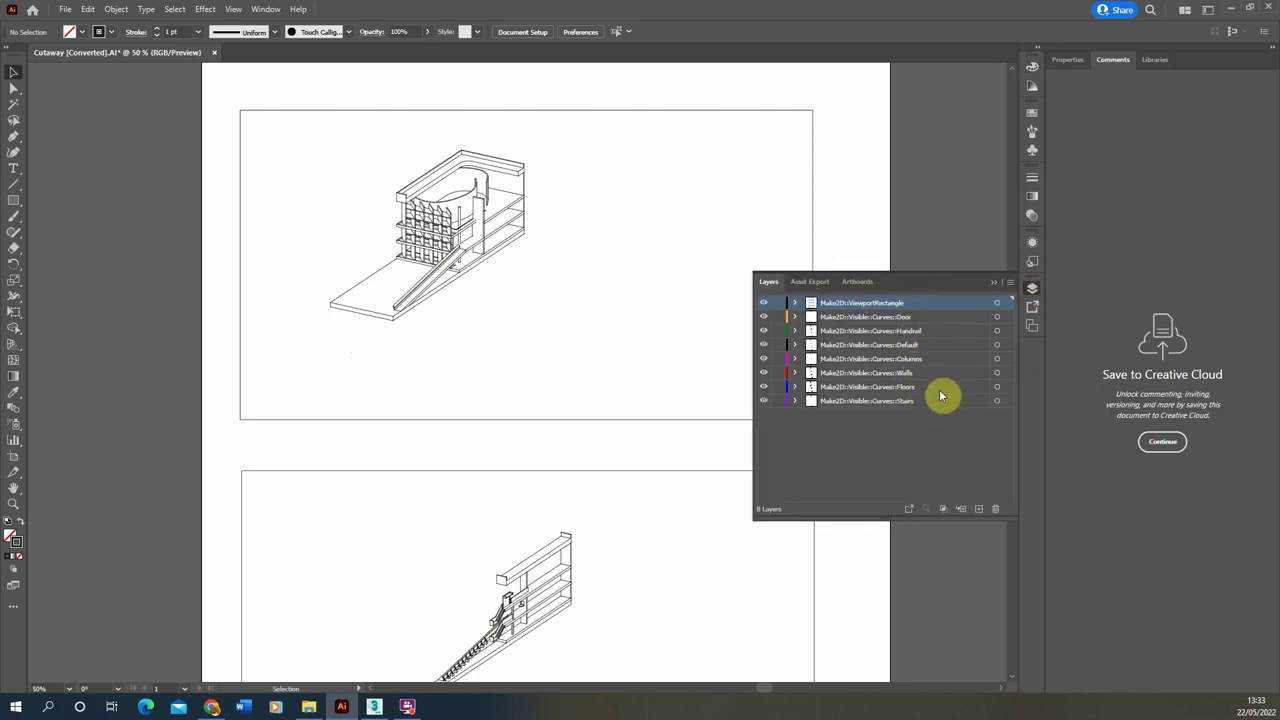
{"action": "left_click", "coordinate": [997, 373]}
{"action": "left_click", "coordinate": [199, 33]}
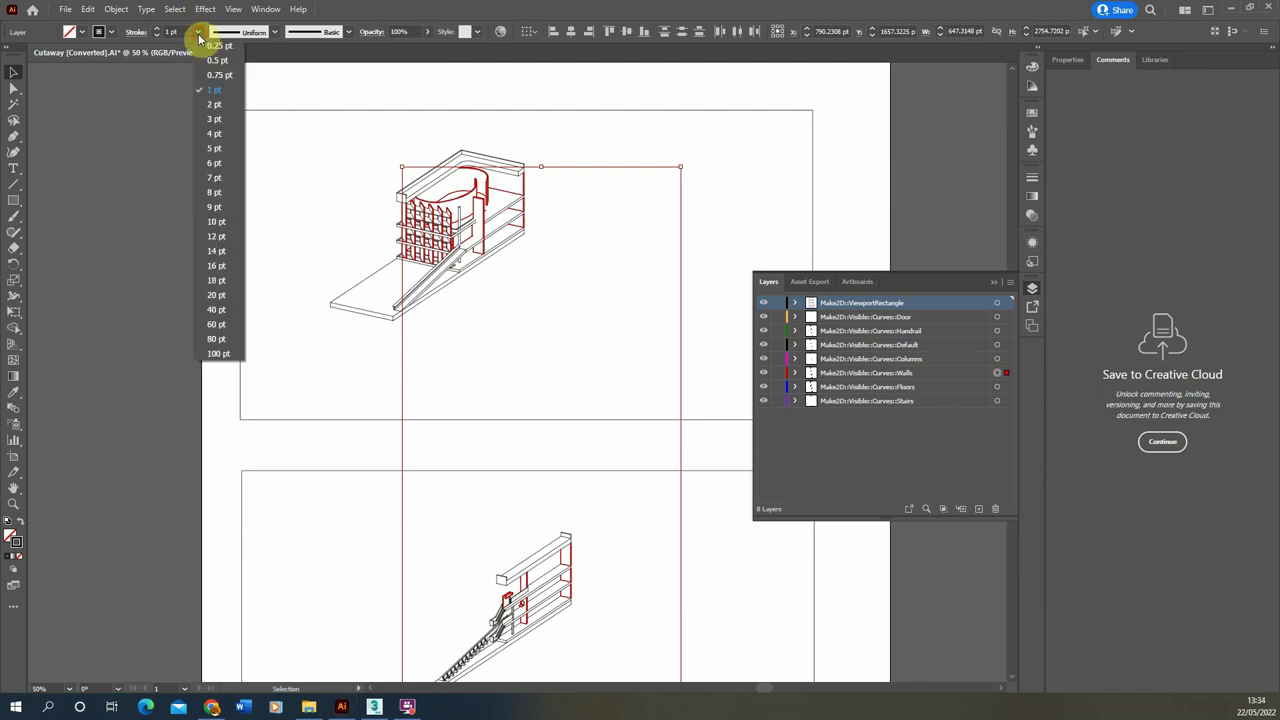
{"action": "left_click", "coordinate": [220, 46]}
{"action": "scroll", "coordinate": [470, 155], "scroll_direction": "up", "scroll_amount": 1}
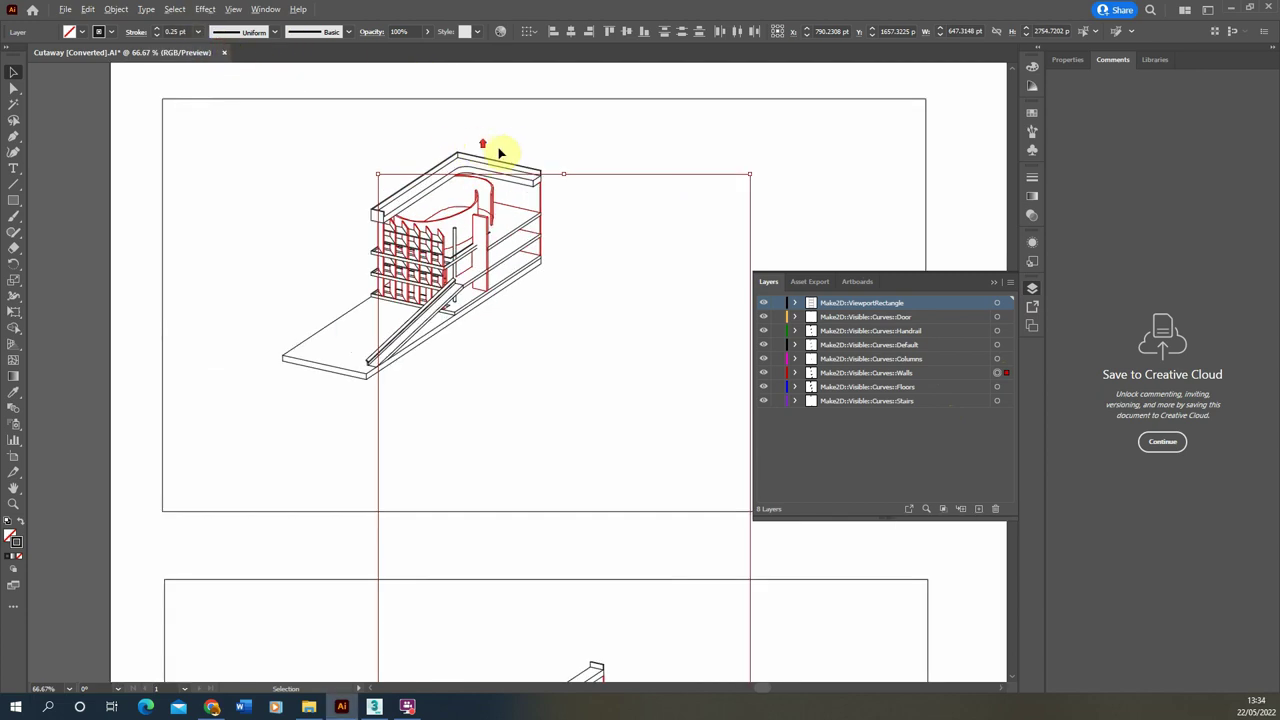
{"action": "left_click", "coordinate": [511, 144]}
Set the stroke weight of everything on the Floors curves layer to 0.3 pt.
{"action": "scroll", "coordinate": [475, 215], "scroll_direction": "up", "scroll_amount": 3}
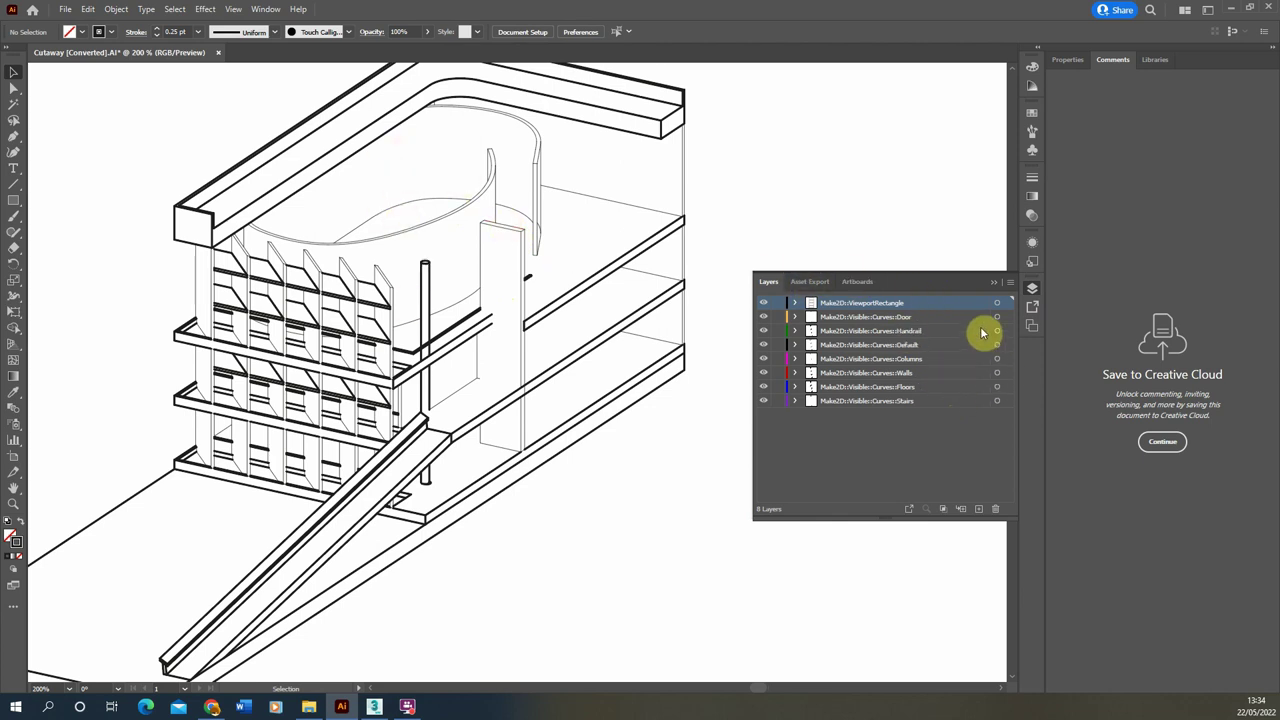
{"action": "left_click", "coordinate": [996, 387]}
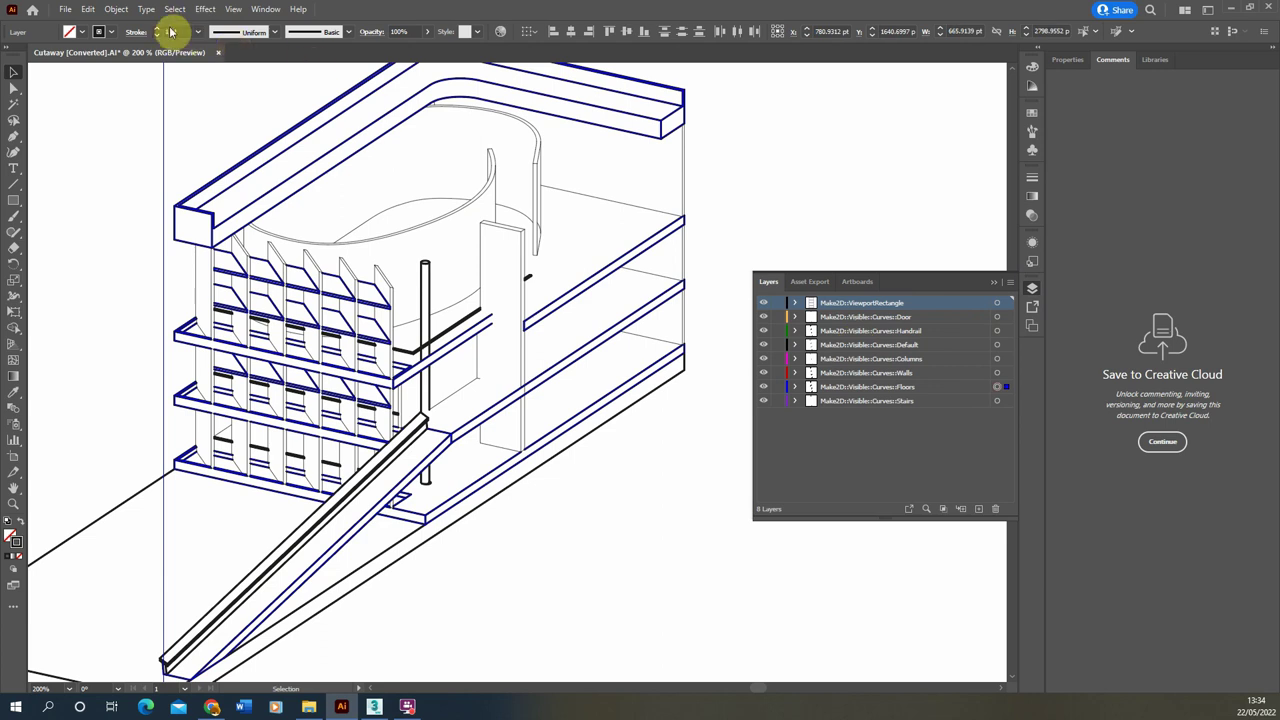
{"action": "left_click", "coordinate": [102, 32]}
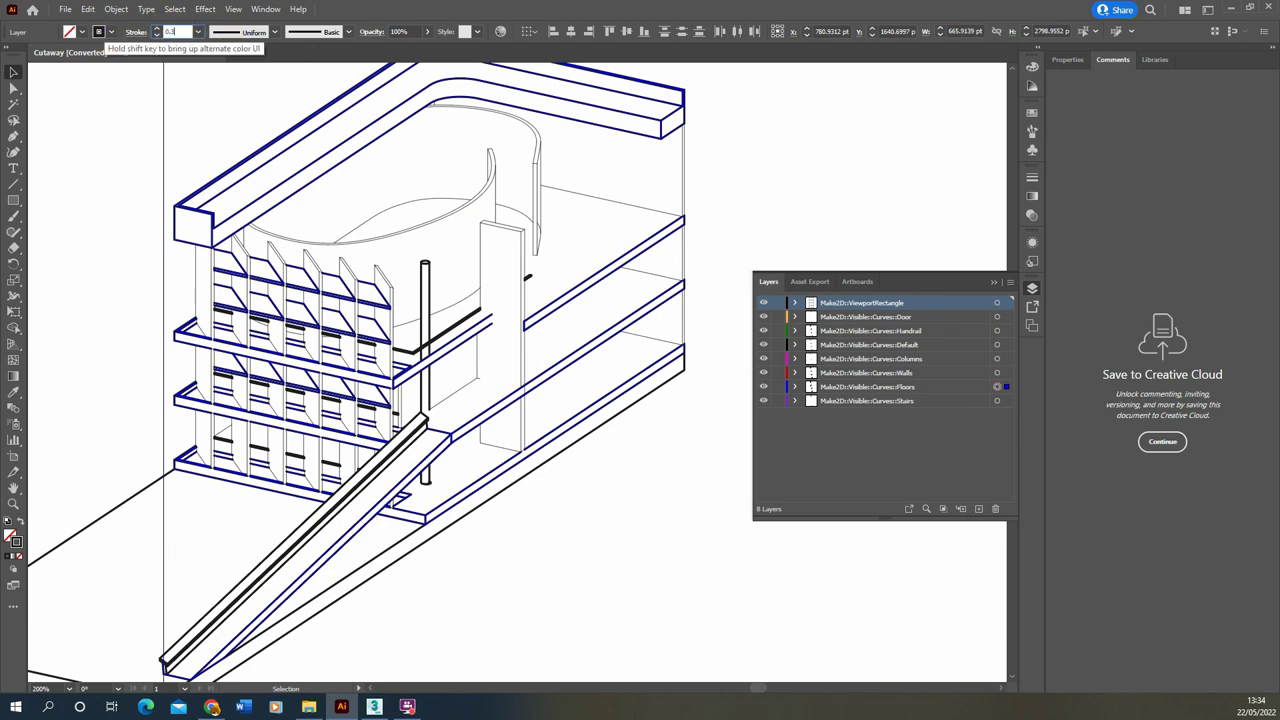
{"action": "left_click", "coordinate": [144, 169]}
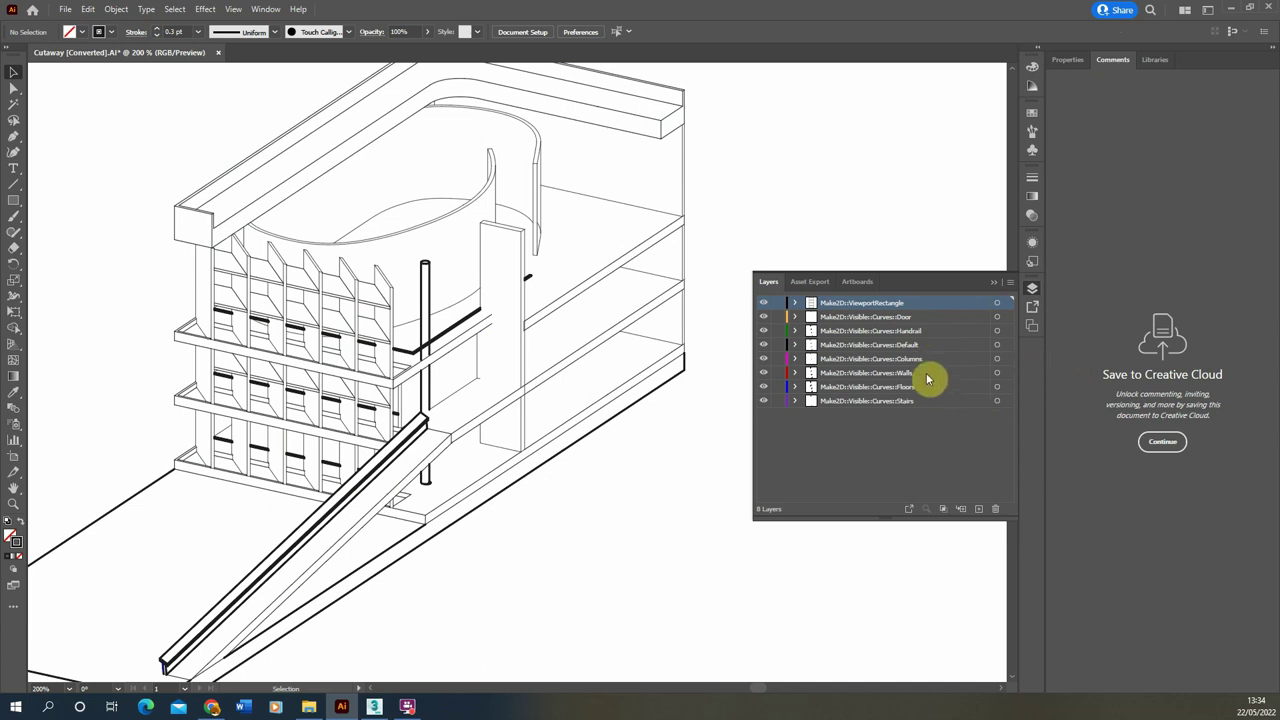
Set the stroke weight of everything on the Handrail curves layer to 0.1 pt.
{"action": "left_click", "coordinate": [997, 330]}
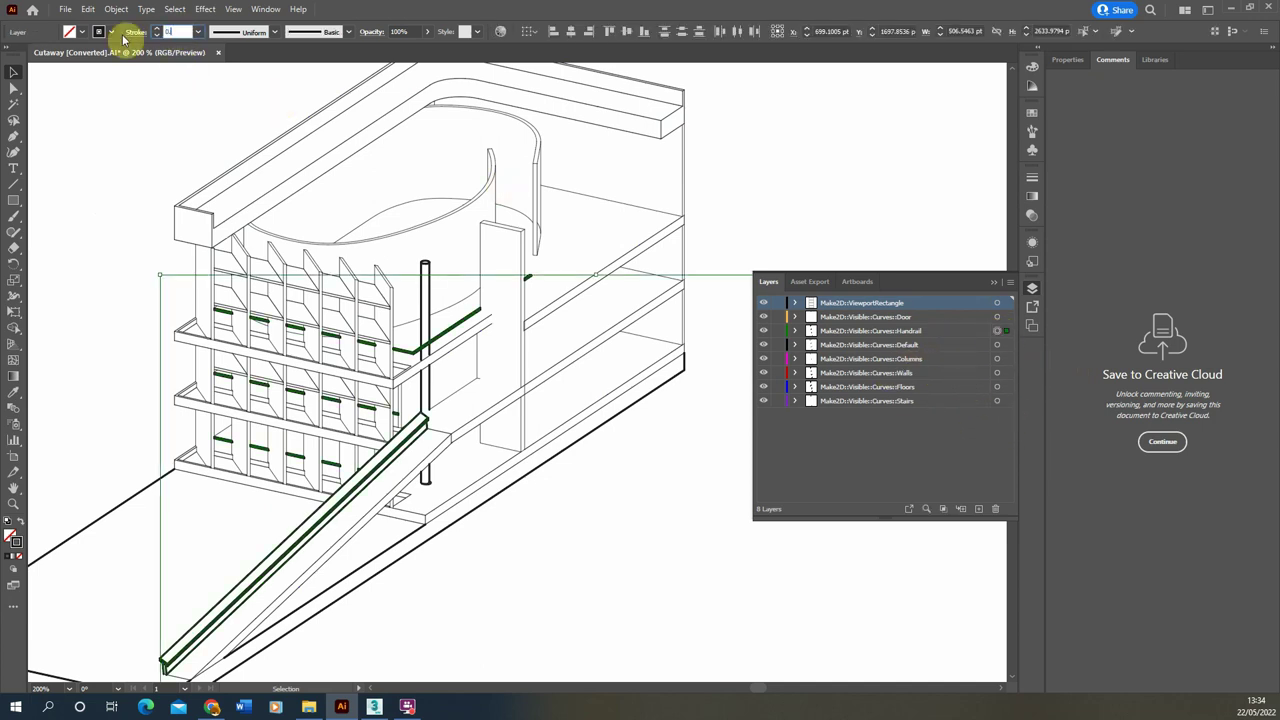
{"action": "type", "text": "0.1"}
{"action": "key", "text": "Return"}
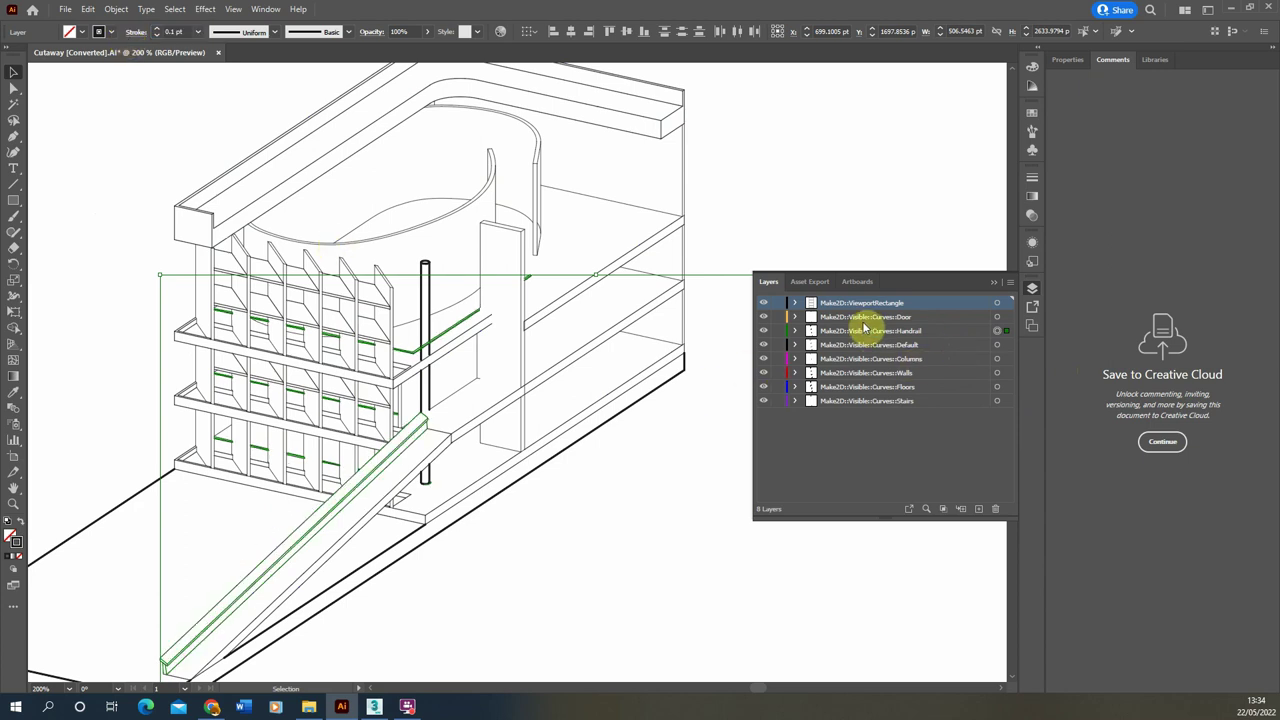
Set the stroke weight of everything on the Columns curves layer to 0.2 pt.
{"action": "left_click", "coordinate": [997, 358]}
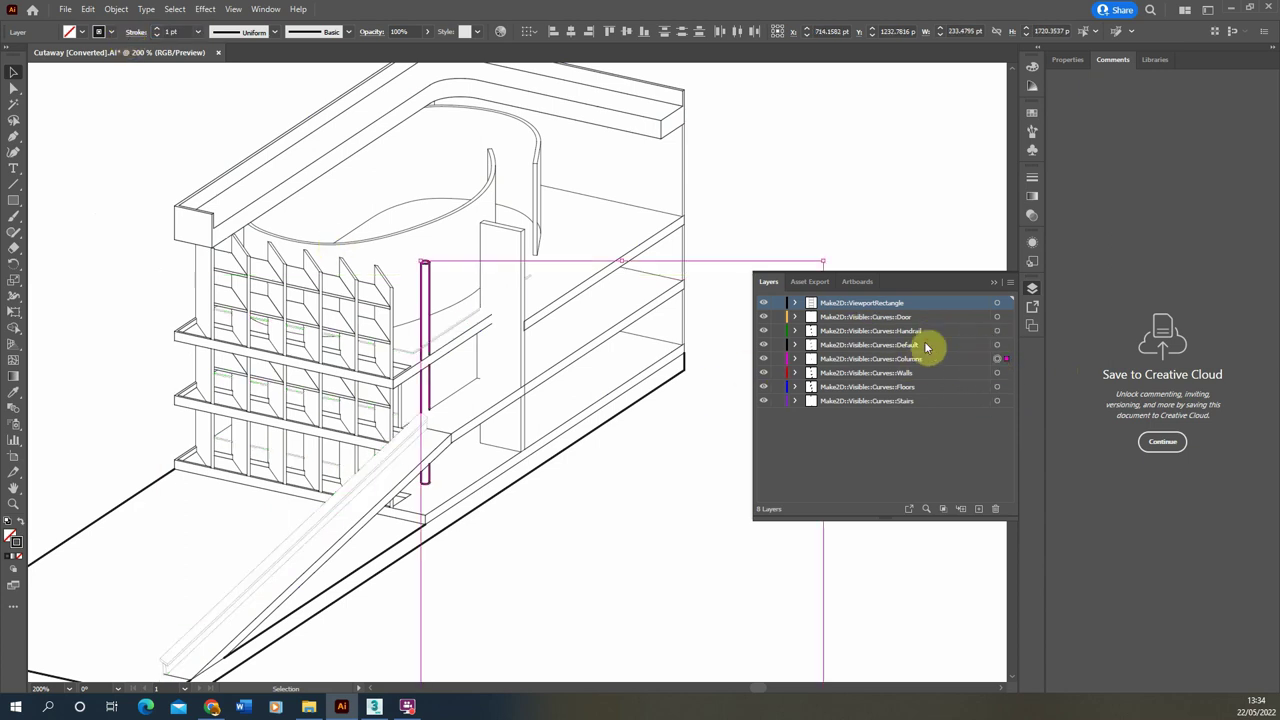
{"action": "left_click", "coordinate": [174, 32]}
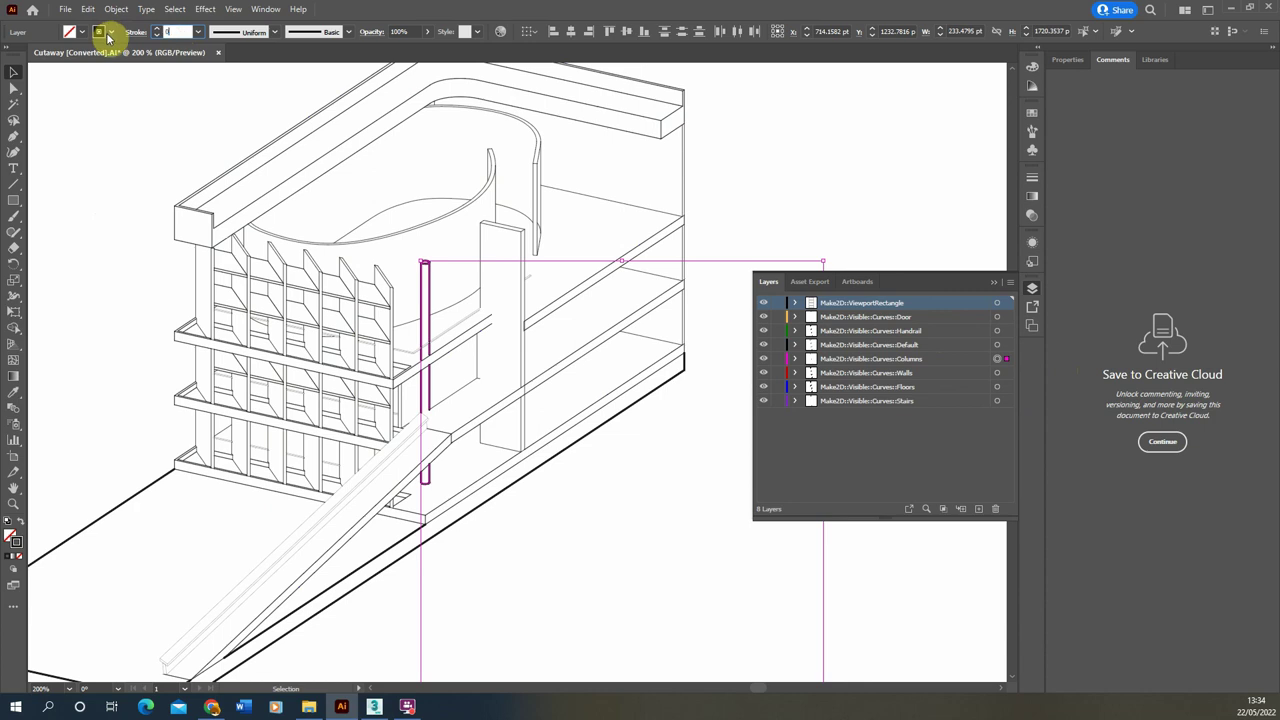
{"action": "type", "text": "0.2"}
{"action": "key", "text": "Return"}
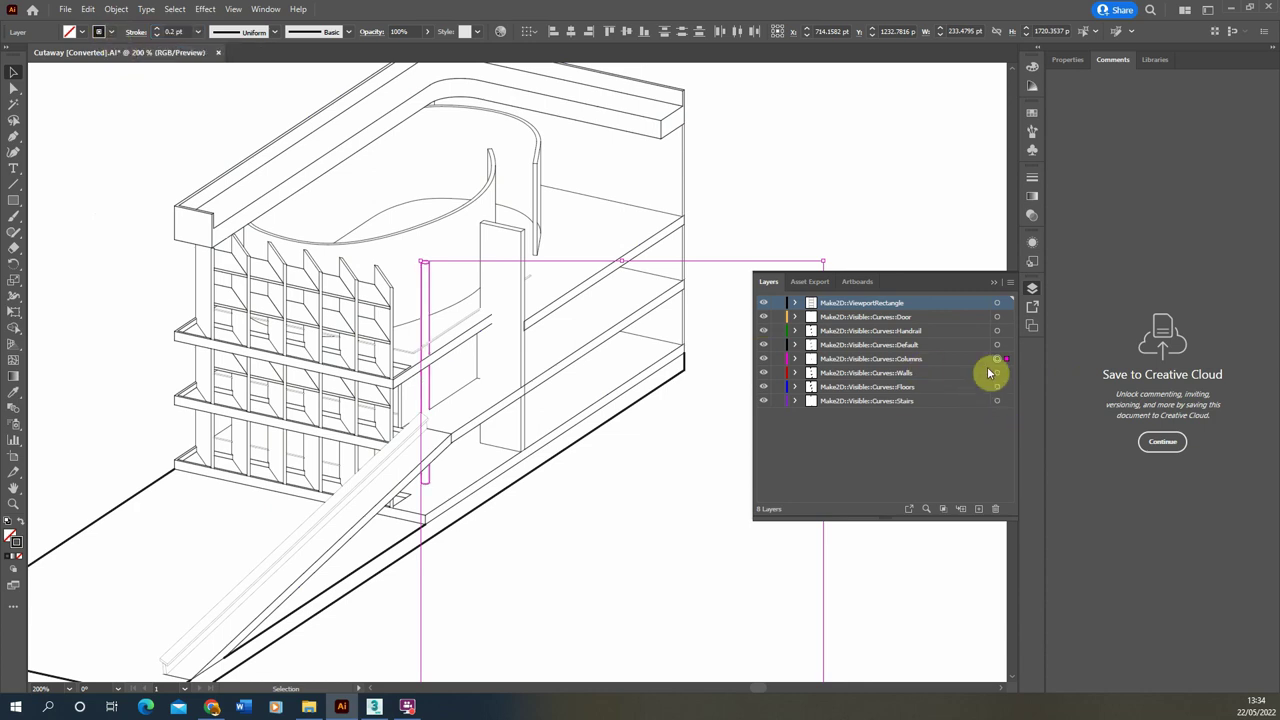
Set the stroke weight of everything on the Stairs curves layer to 0.1 pt and deselect it.
{"action": "left_click", "coordinate": [997, 400]}
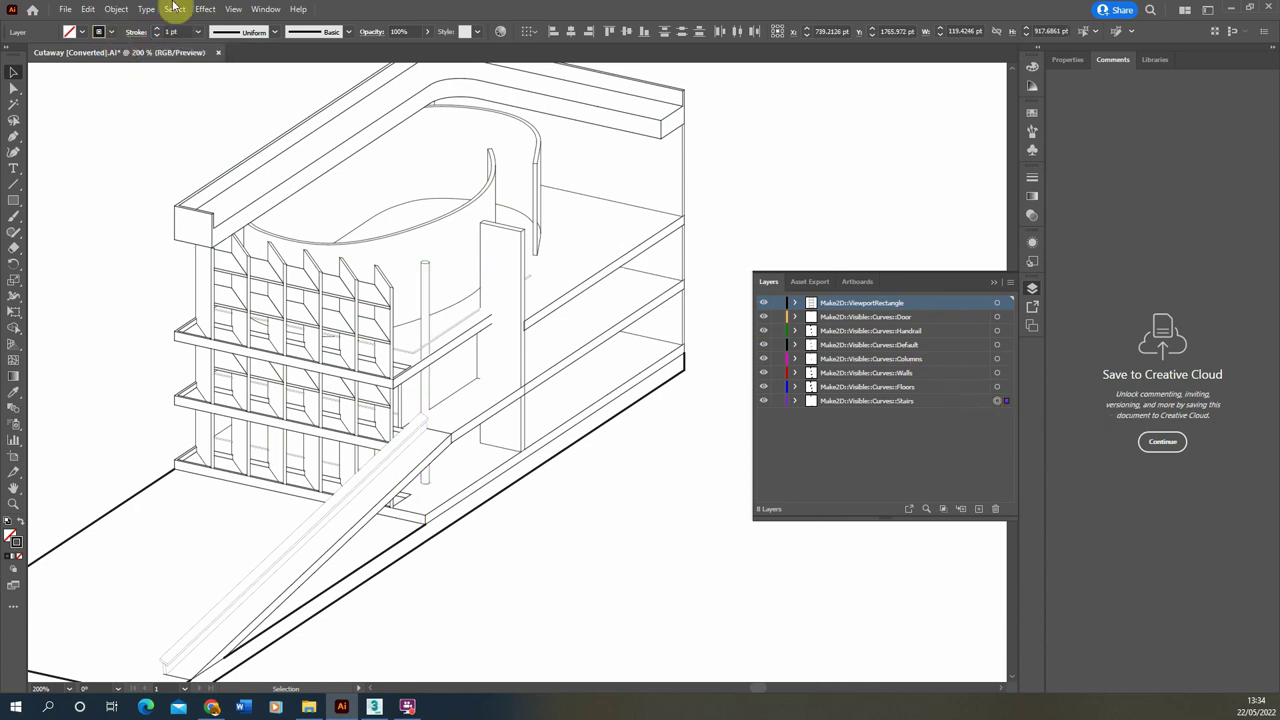
{"action": "left_click", "coordinate": [183, 31]}
{"action": "type", "text": "5"}
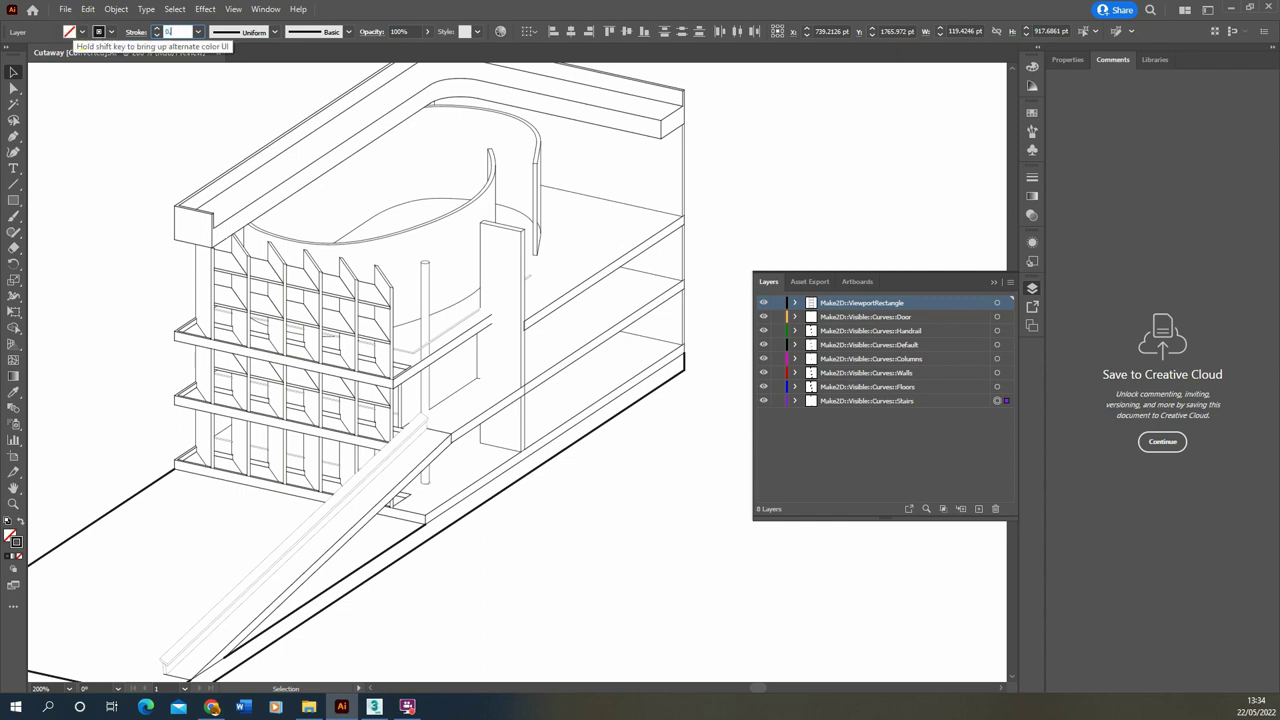
{"action": "key", "text": "Return"}
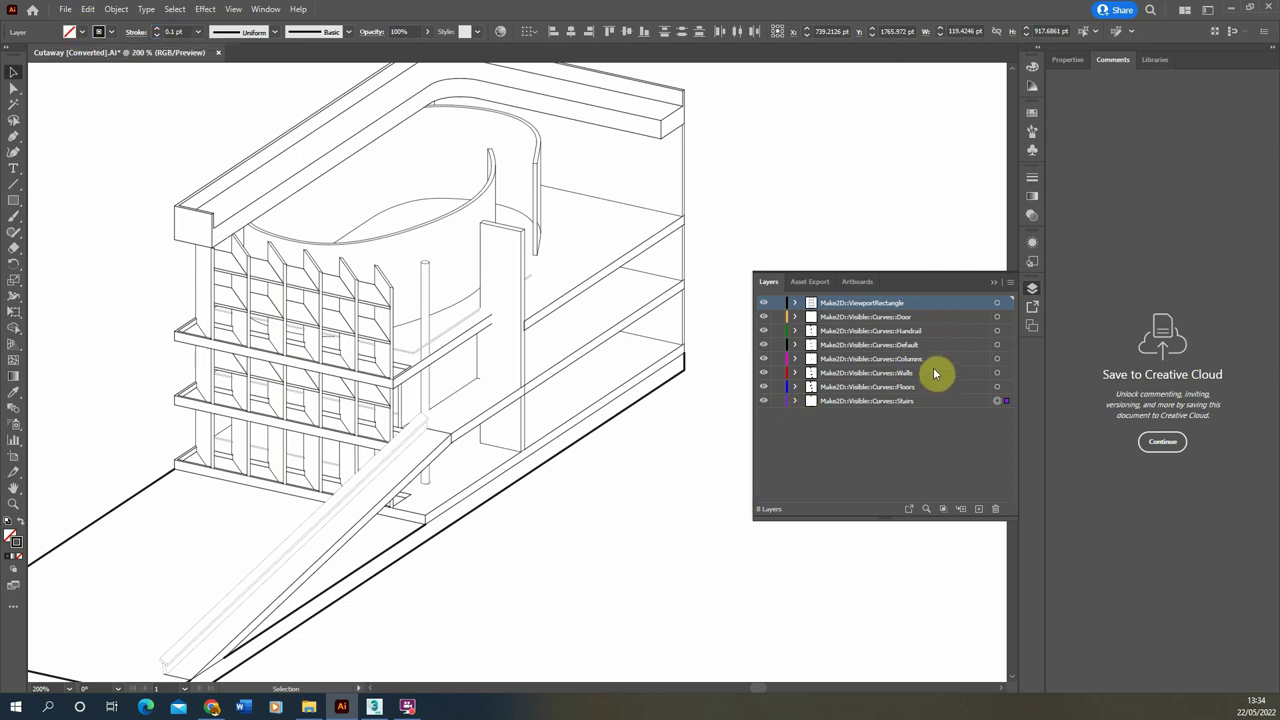
{"action": "left_click", "coordinate": [466, 564]}
Set the stroke weight of everything on the Default curves layer to 0.3 pt.
{"action": "scroll", "coordinate": [509, 497], "scroll_direction": "down", "scroll_amount": 1}
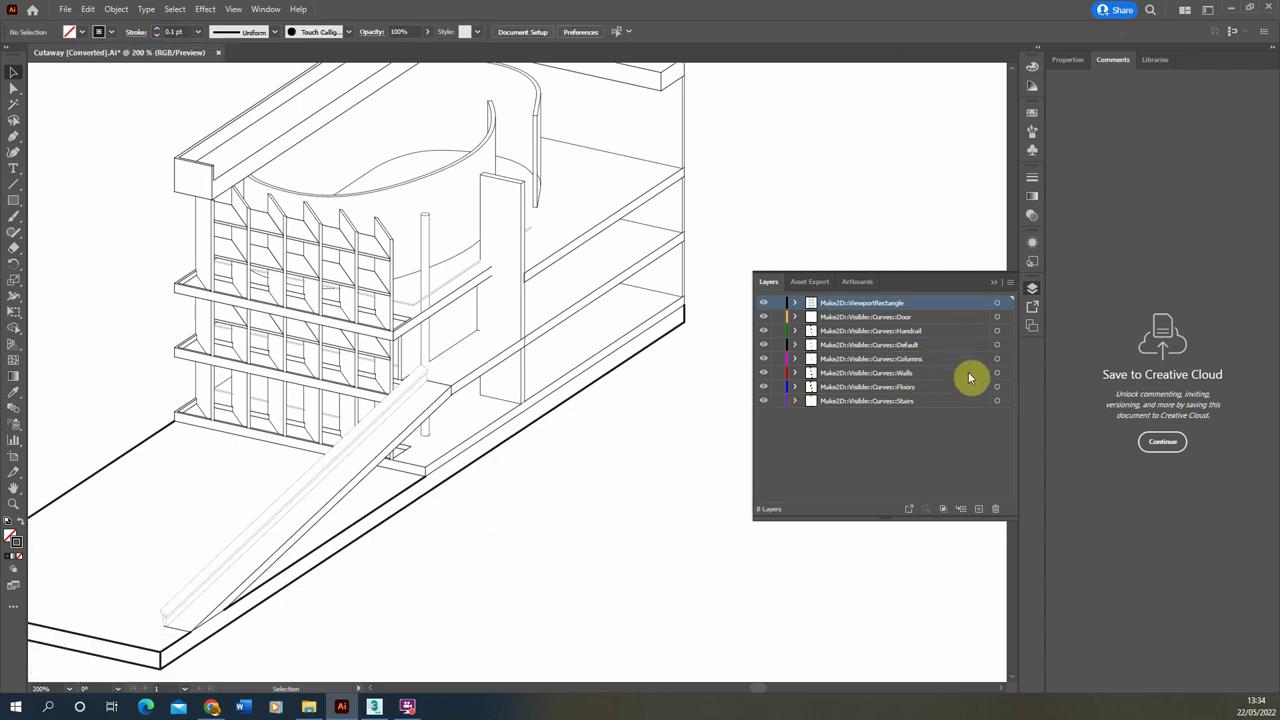
{"action": "left_click", "coordinate": [996, 346]}
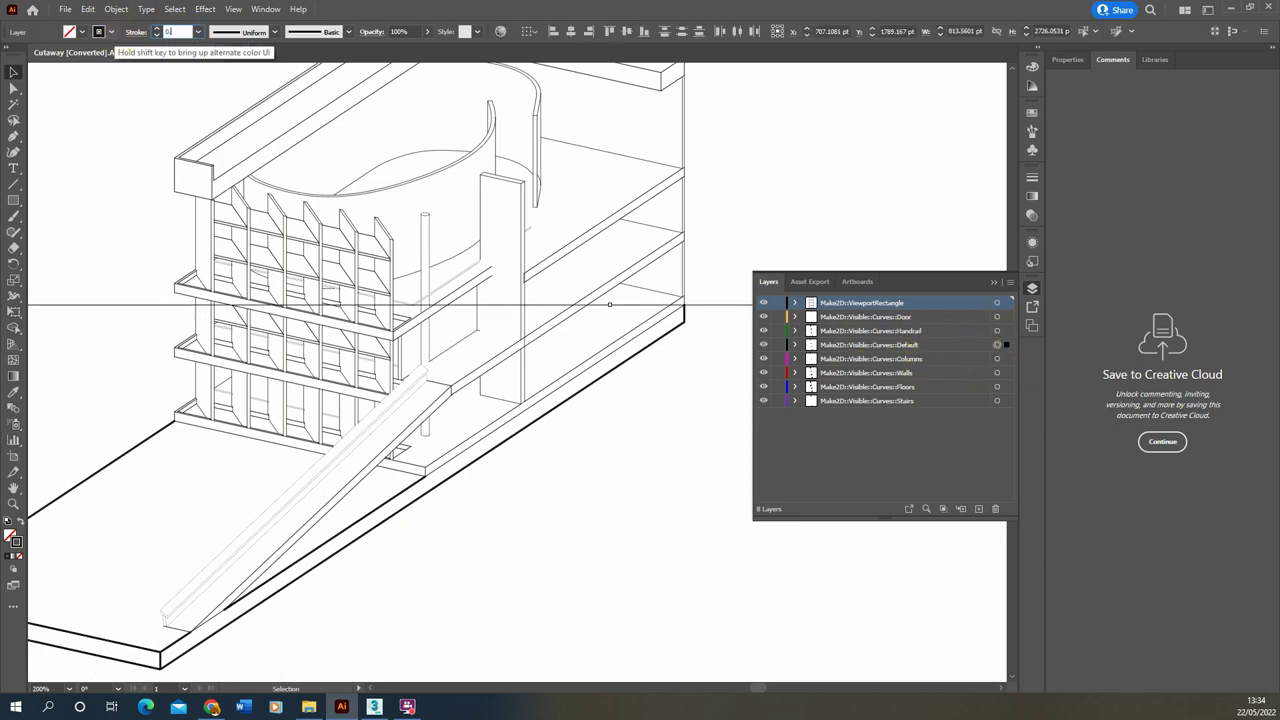
{"action": "left_click", "coordinate": [578, 522]}
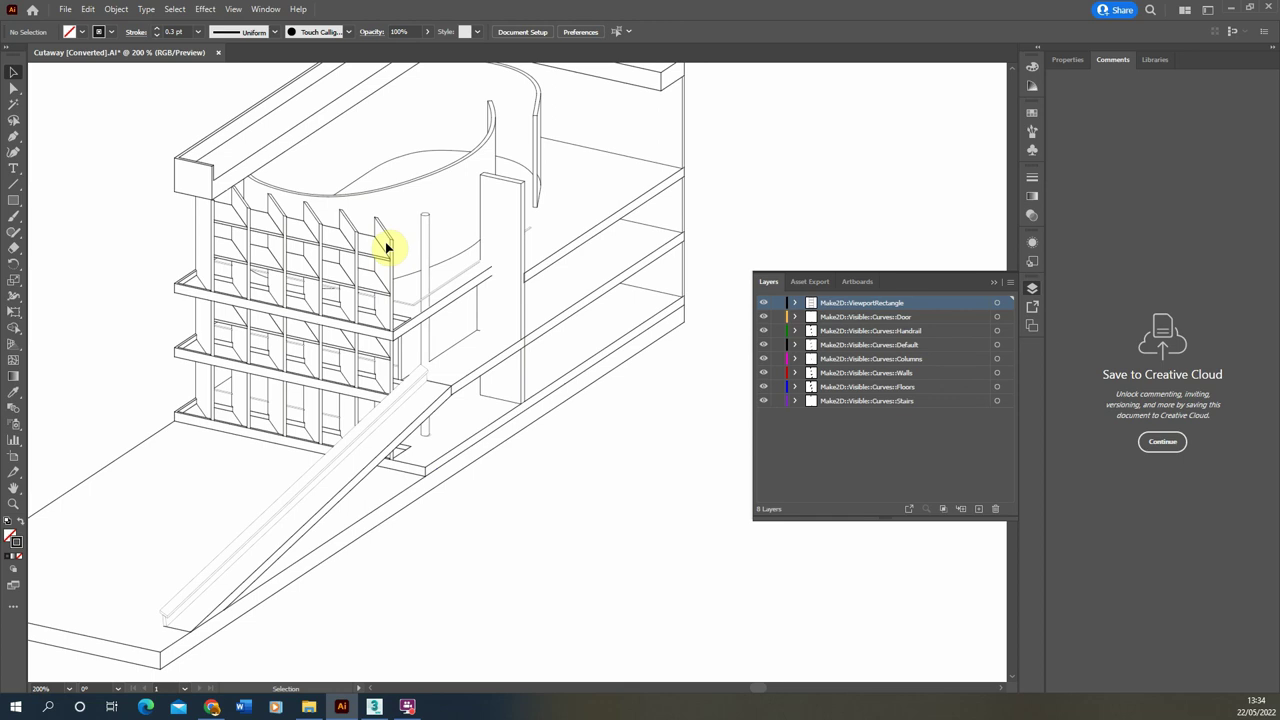
Set the stroke weight of everything on the Door curves layer to 0.1 pt, then deselect it.
{"action": "scroll", "coordinate": [400, 292], "scroll_direction": "up", "scroll_amount": 2}
{"action": "scroll", "coordinate": [392, 298], "scroll_direction": "up", "scroll_amount": 1}
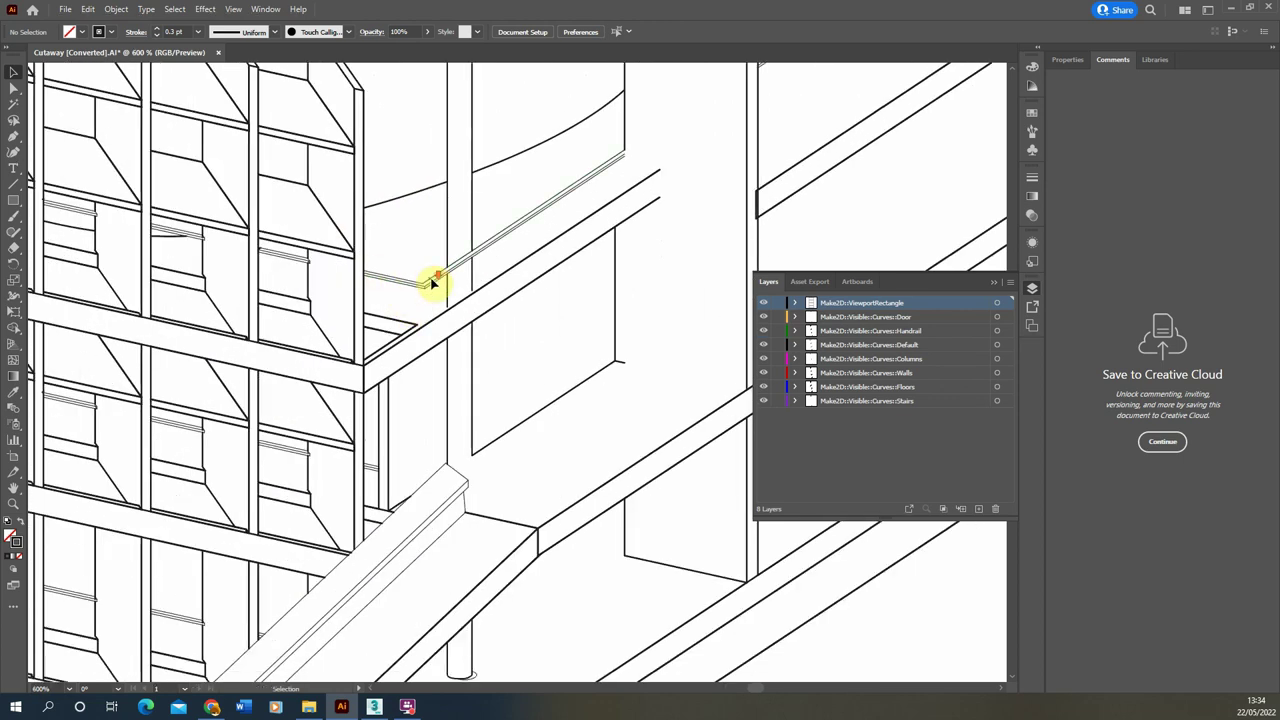
{"action": "scroll", "coordinate": [400, 320], "scroll_direction": "down", "scroll_amount": 3}
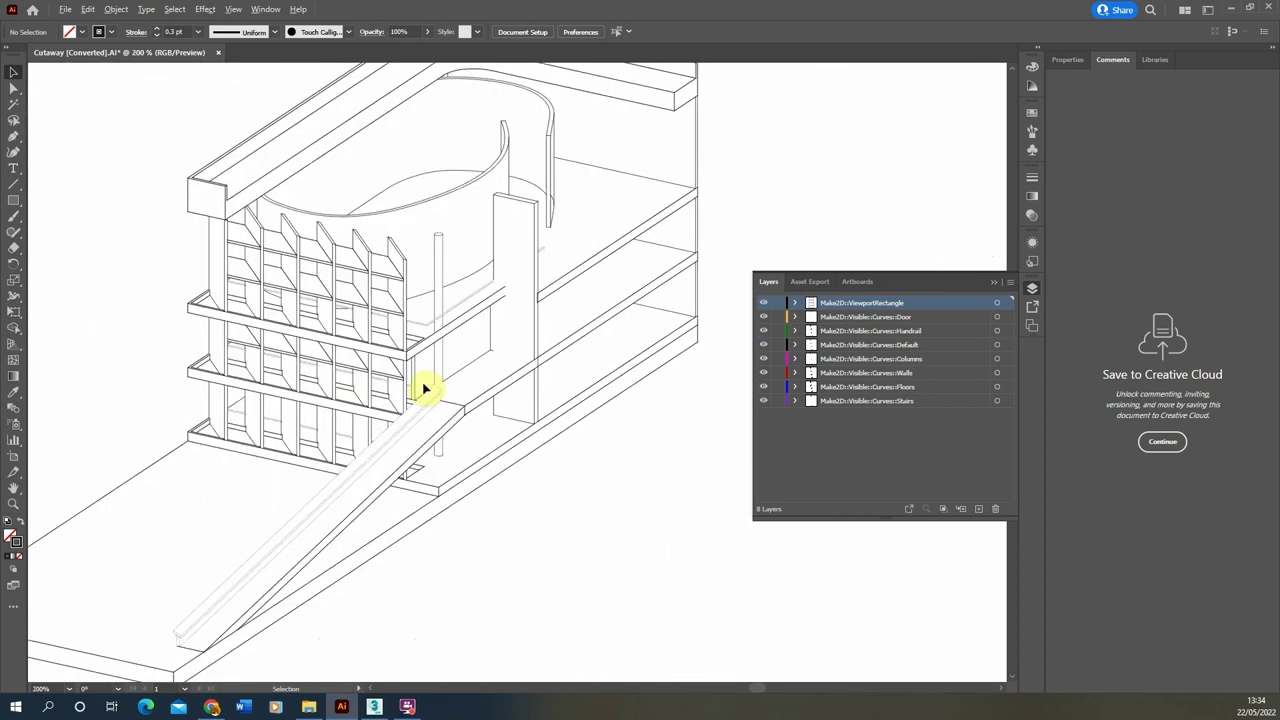
{"action": "scroll", "coordinate": [425, 387], "scroll_direction": "down", "scroll_amount": 3}
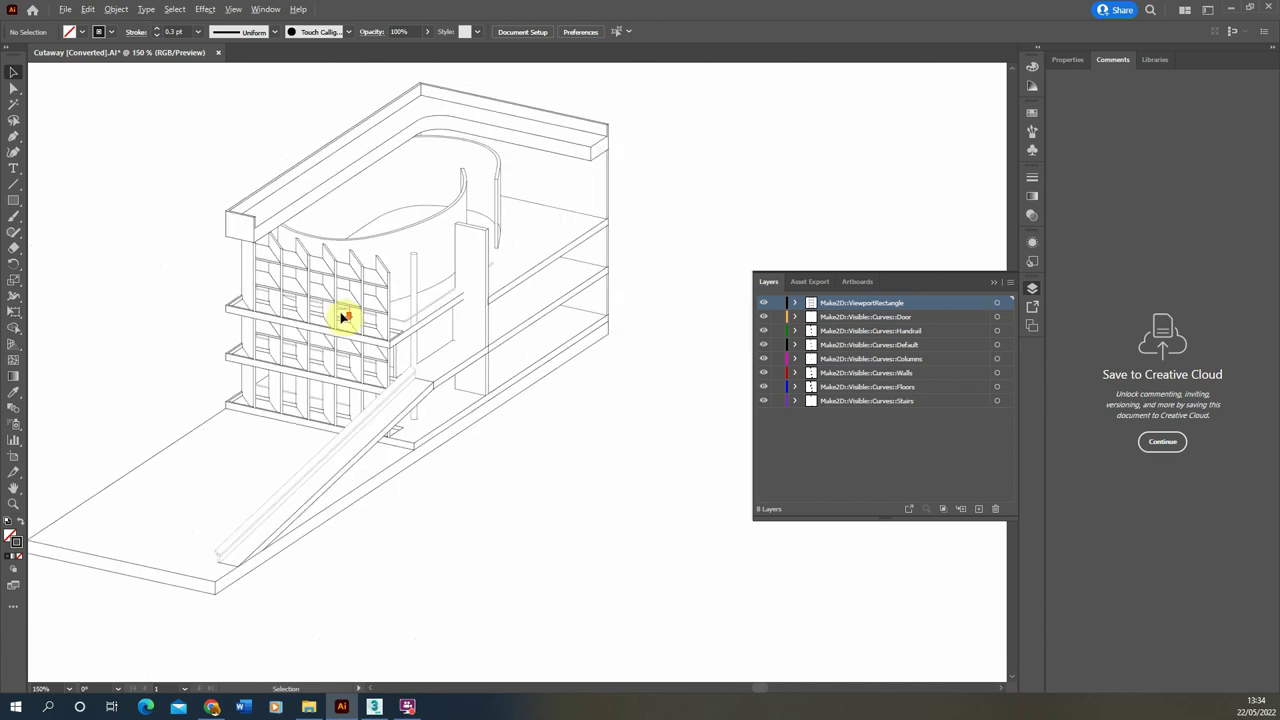
{"action": "scroll", "coordinate": [386, 208], "scroll_direction": "down", "scroll_amount": 2}
{"action": "scroll", "coordinate": [400, 250], "scroll_direction": "down", "scroll_amount": 3}
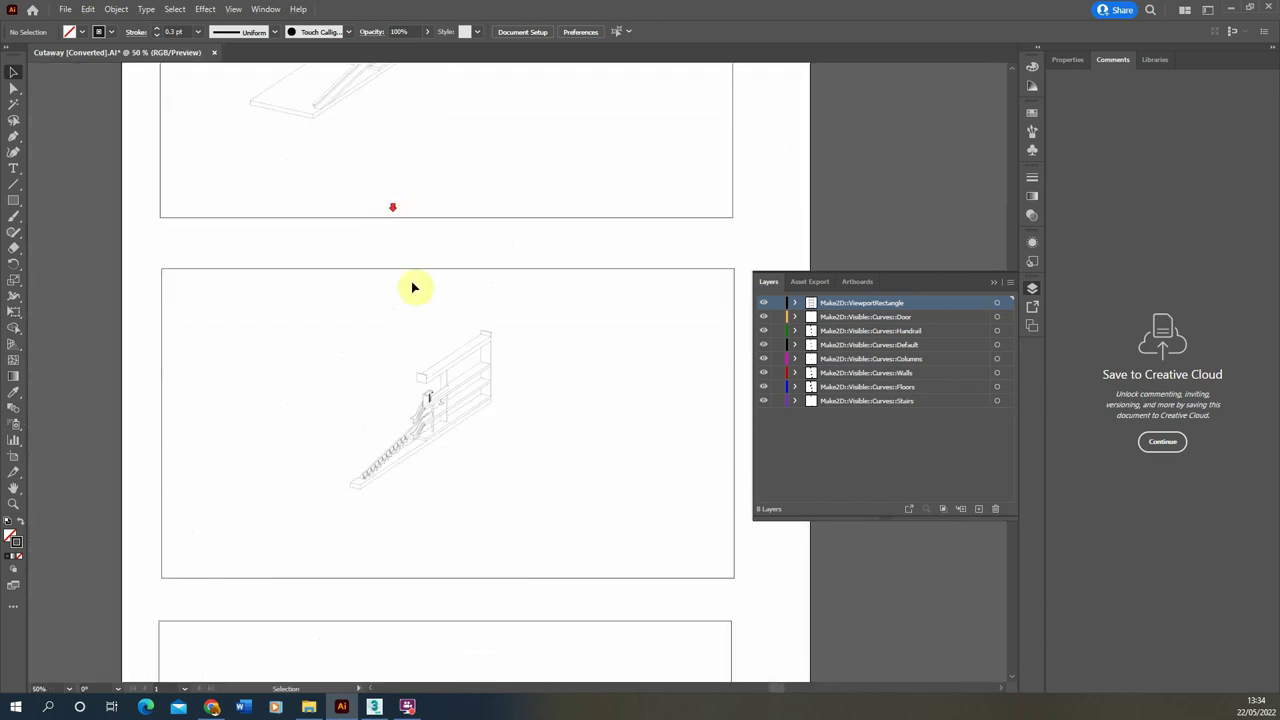
{"action": "scroll", "coordinate": [434, 406], "scroll_direction": "up", "scroll_amount": 4}
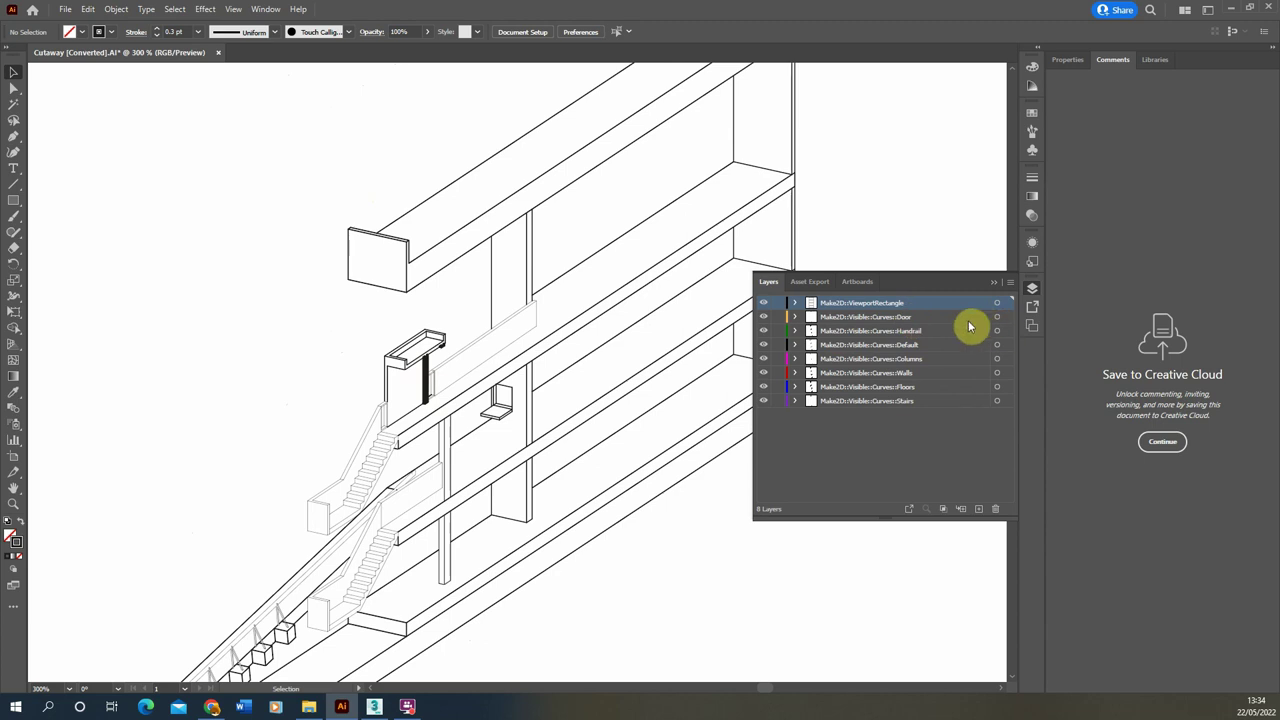
{"action": "left_click", "coordinate": [997, 316]}
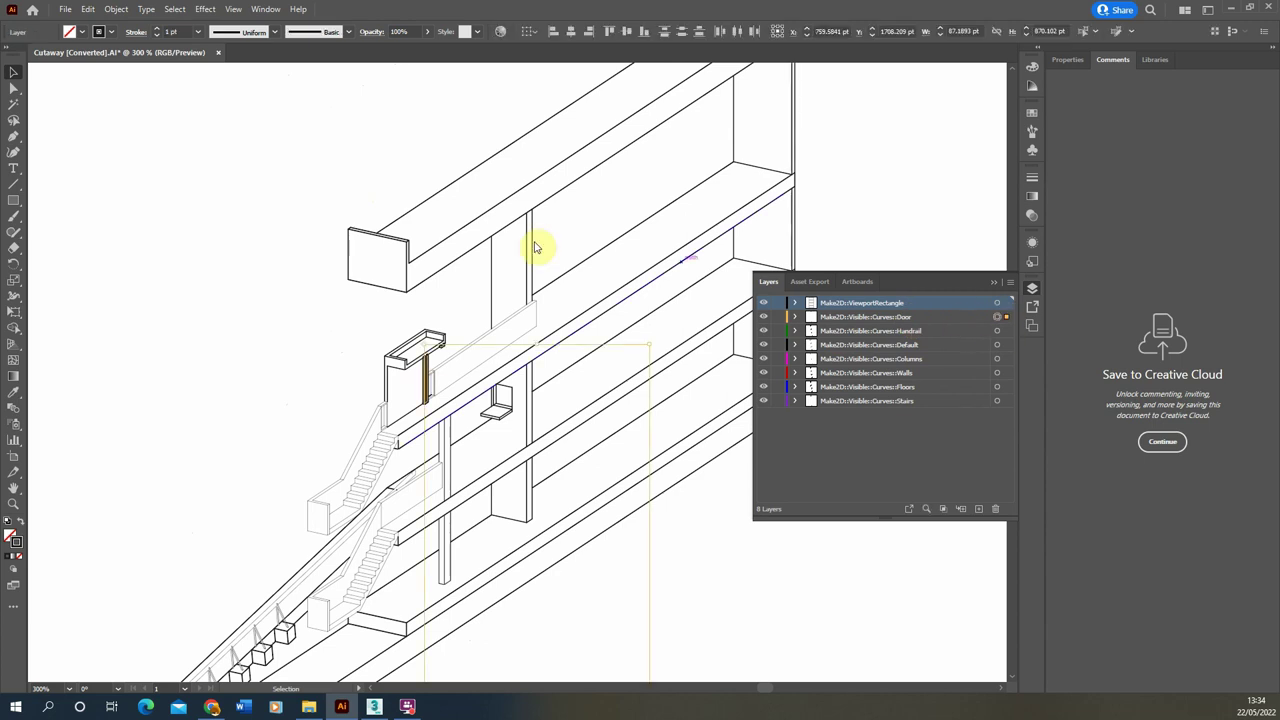
{"action": "left_click", "coordinate": [188, 30]}
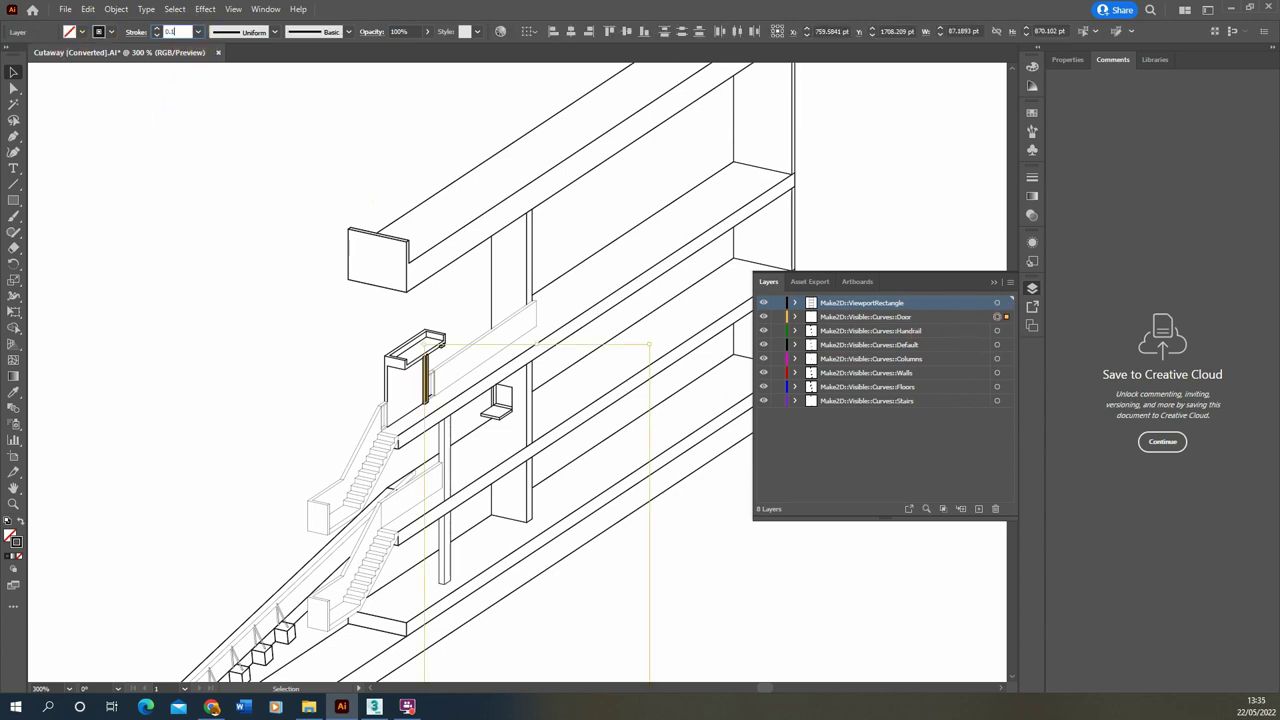
{"action": "left_click", "coordinate": [289, 263]}
Examine the line weights in the second, third and fourth cutaway drawings.
{"action": "scroll", "coordinate": [325, 260], "scroll_direction": "down", "scroll_amount": 2}
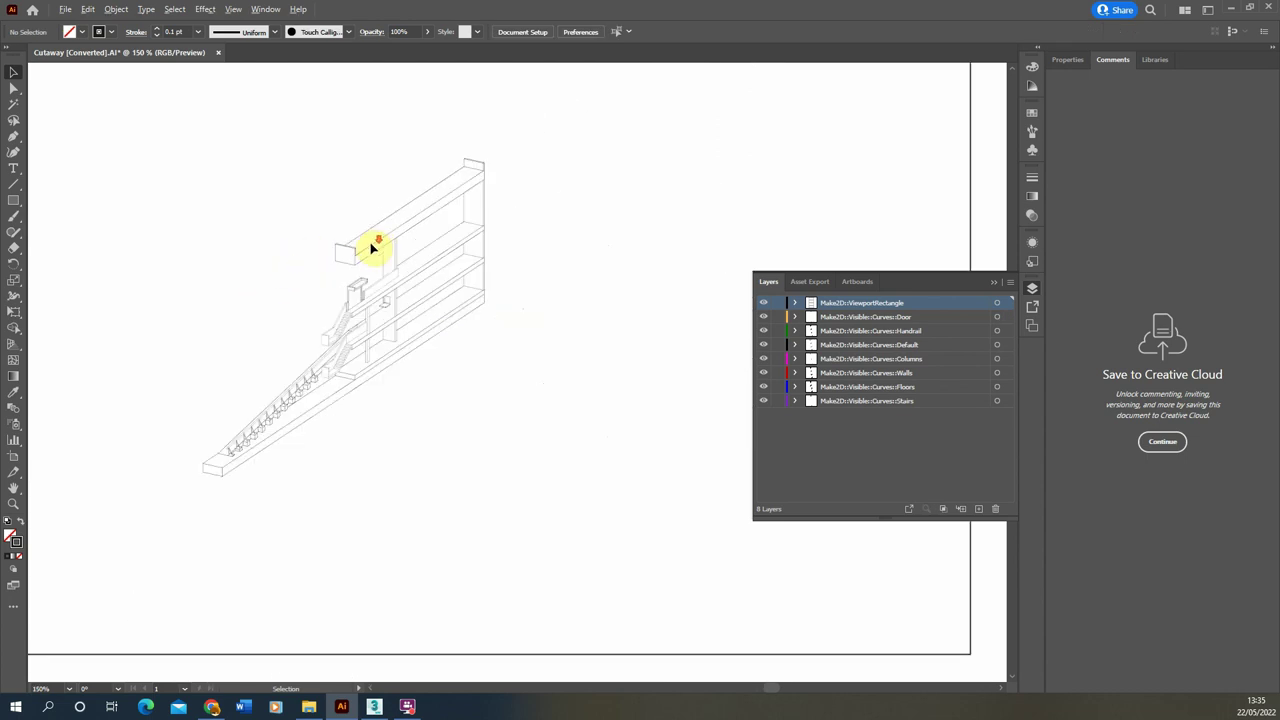
{"action": "scroll", "coordinate": [372, 248], "scroll_direction": "down", "scroll_amount": 2}
{"action": "scroll", "coordinate": [414, 400], "scroll_direction": "up", "scroll_amount": 3}
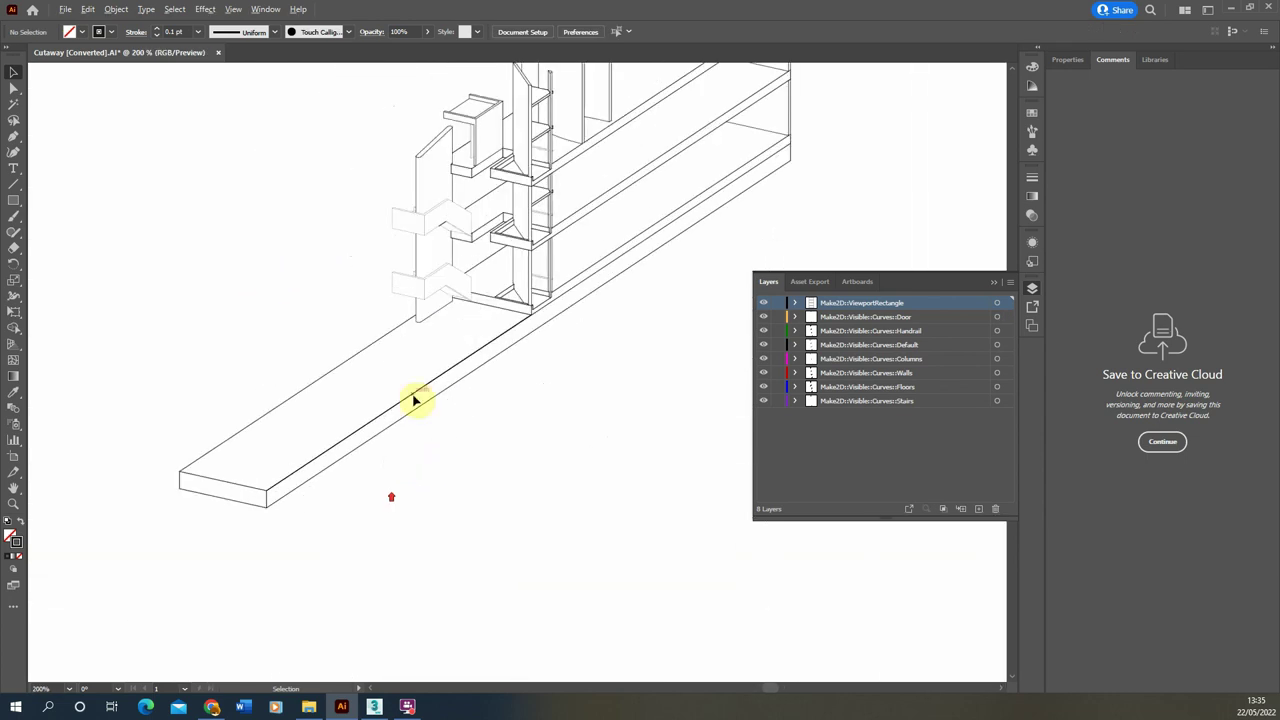
{"action": "scroll", "coordinate": [437, 320], "scroll_direction": "down", "scroll_amount": 5}
{"action": "scroll", "coordinate": [516, 469], "scroll_direction": "down", "scroll_amount": 2}
{"action": "scroll", "coordinate": [516, 469], "scroll_direction": "up", "scroll_amount": 2}
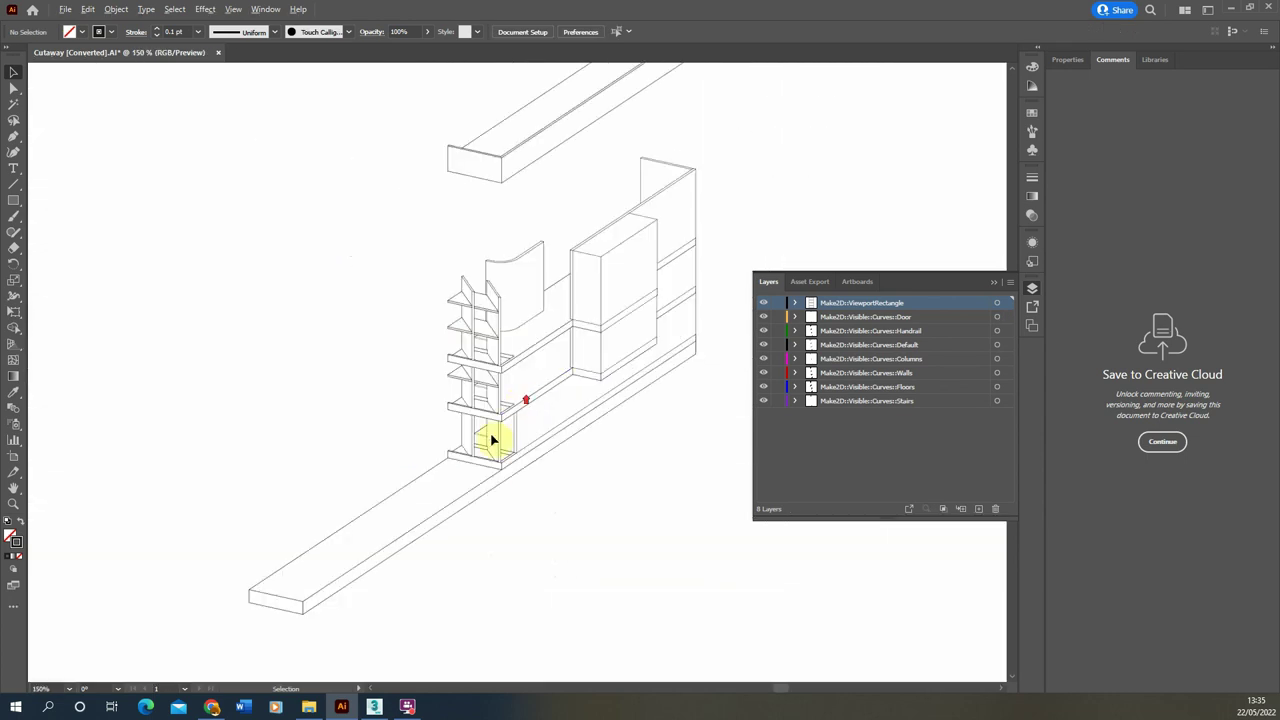
{"action": "scroll", "coordinate": [494, 437], "scroll_direction": "down", "scroll_amount": 4}
Set the stroke weight of the long curved and straight cut edges of the first cutaway's roof slab to 0.75 pt.
{"action": "scroll", "coordinate": [343, 251], "scroll_direction": "up", "scroll_amount": 5}
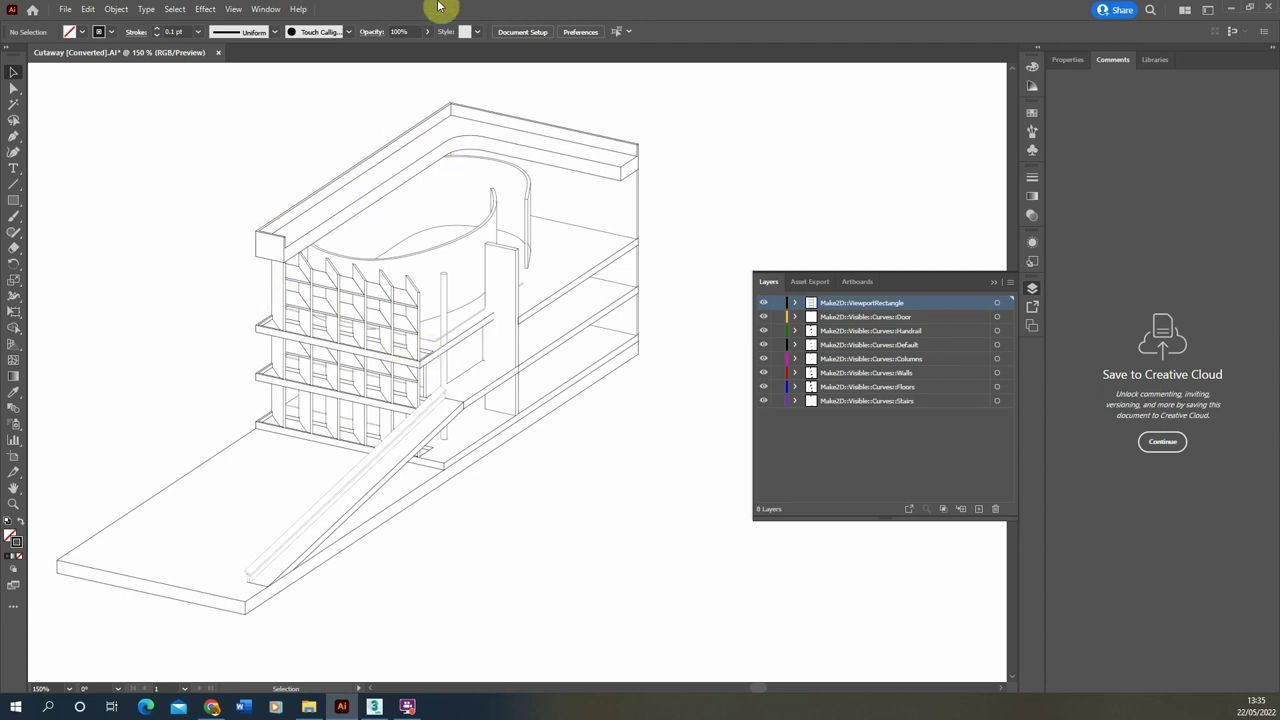
{"action": "scroll", "coordinate": [460, 125], "scroll_direction": "up", "scroll_amount": 3}
{"action": "left_click", "coordinate": [517, 154]}
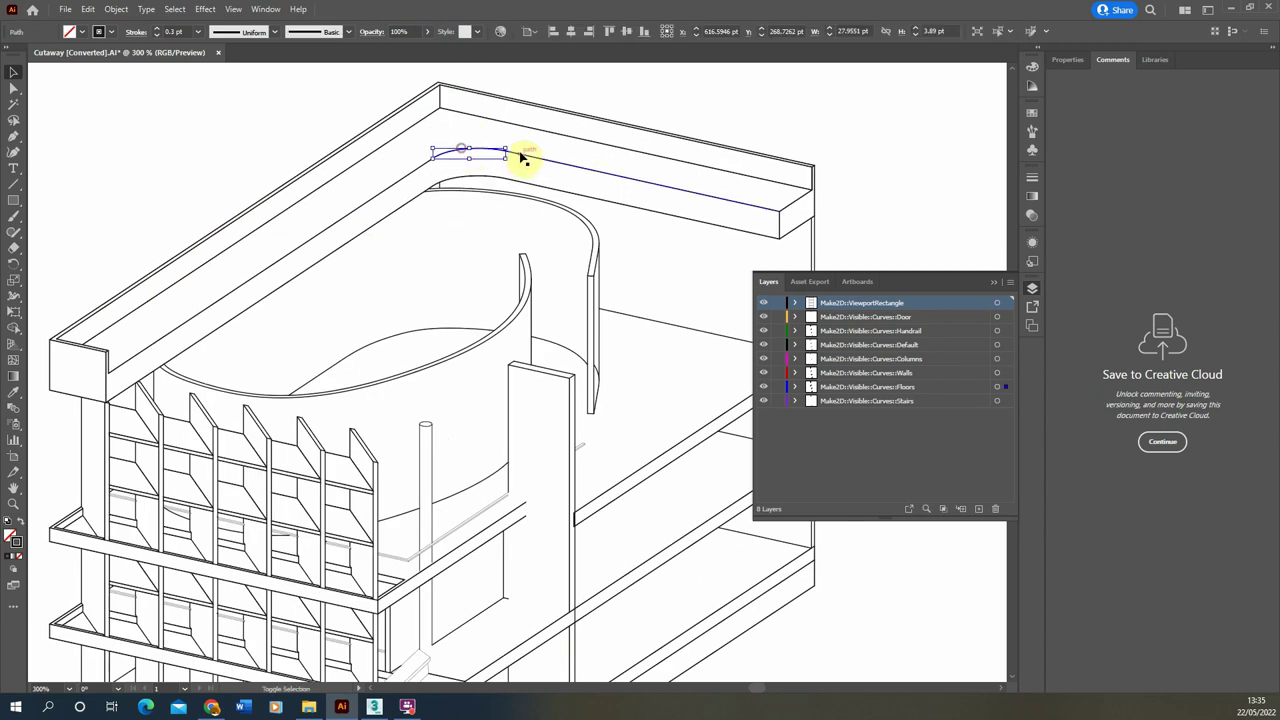
{"action": "left_click", "coordinate": [477, 183], "text": "shift"}
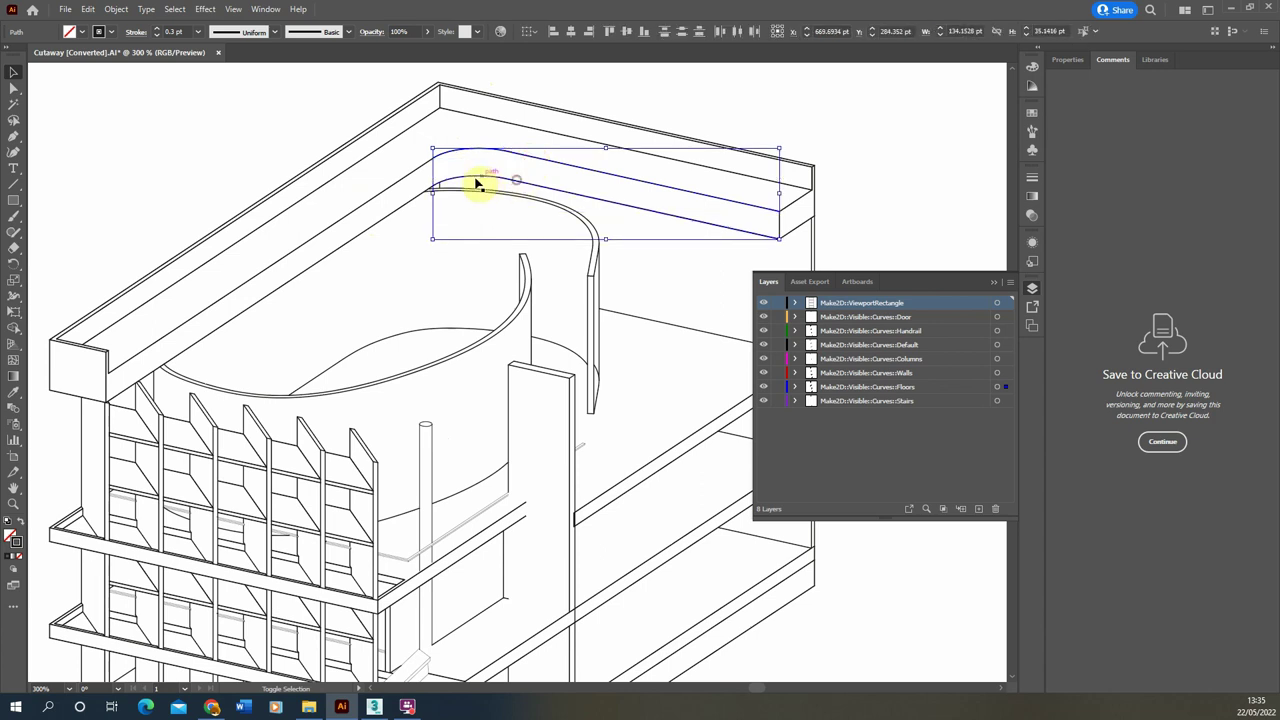
{"action": "left_click", "coordinate": [403, 184], "text": "shift"}
{"action": "left_click", "coordinate": [396, 215], "text": "shift"}
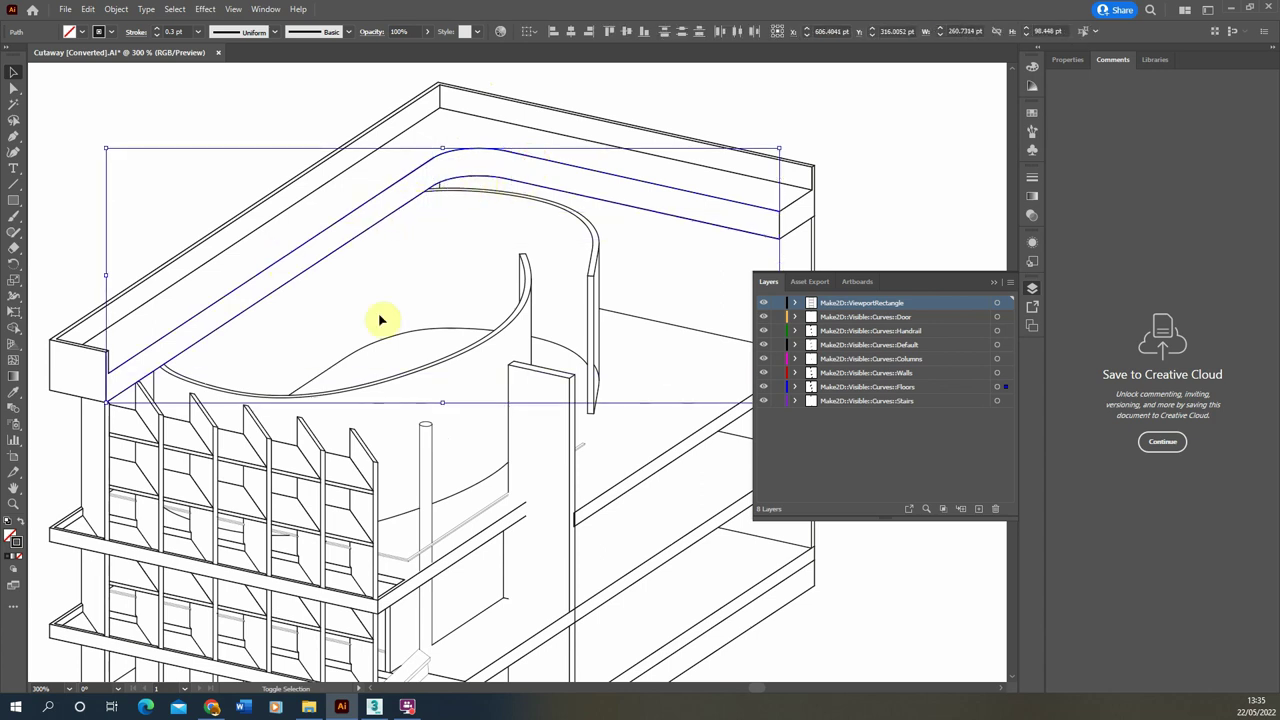
{"action": "left_click", "coordinate": [197, 32]}
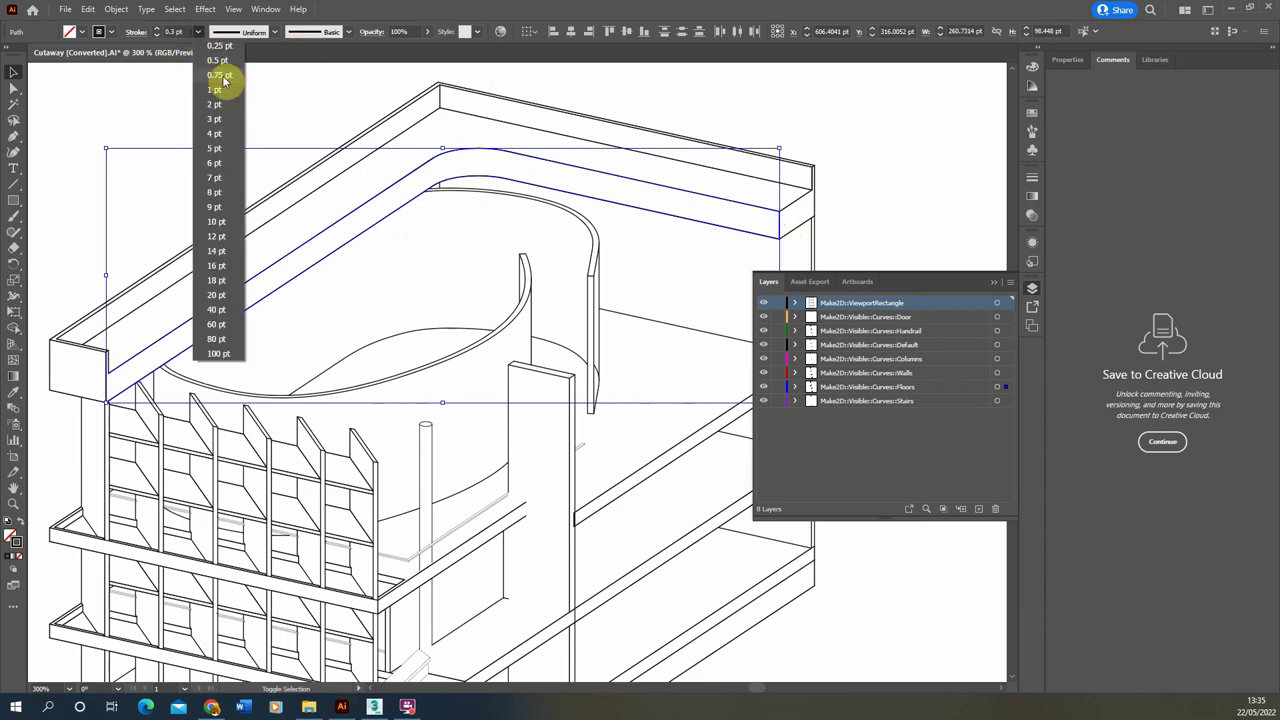
{"action": "left_click", "coordinate": [220, 76]}
{"action": "left_click", "coordinate": [192, 145]}
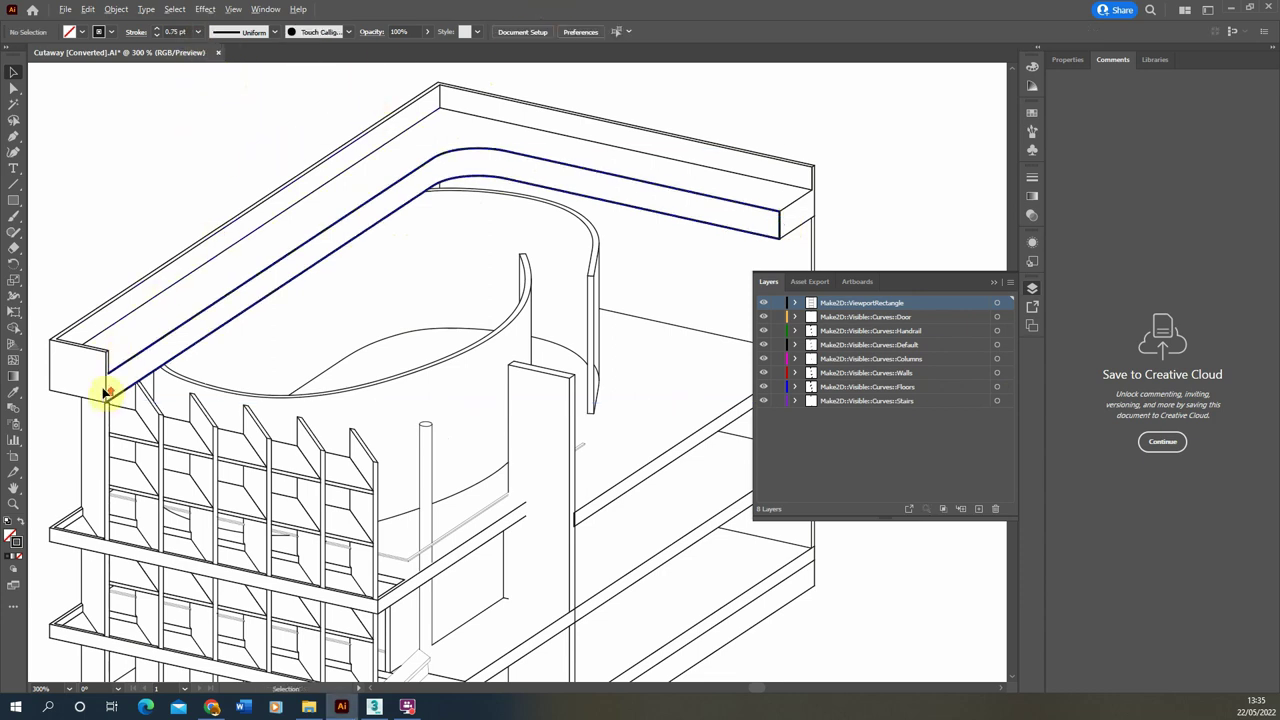
Set the stroke weight of the short vertical cut edges at the roof slab's front end to 0.75 pt, then deselect them.
{"action": "scroll", "coordinate": [104, 392], "scroll_direction": "up", "scroll_amount": 2}
{"action": "left_click", "coordinate": [103, 345]}
{"action": "scroll", "coordinate": [103, 340], "scroll_direction": "up", "scroll_amount": 2}
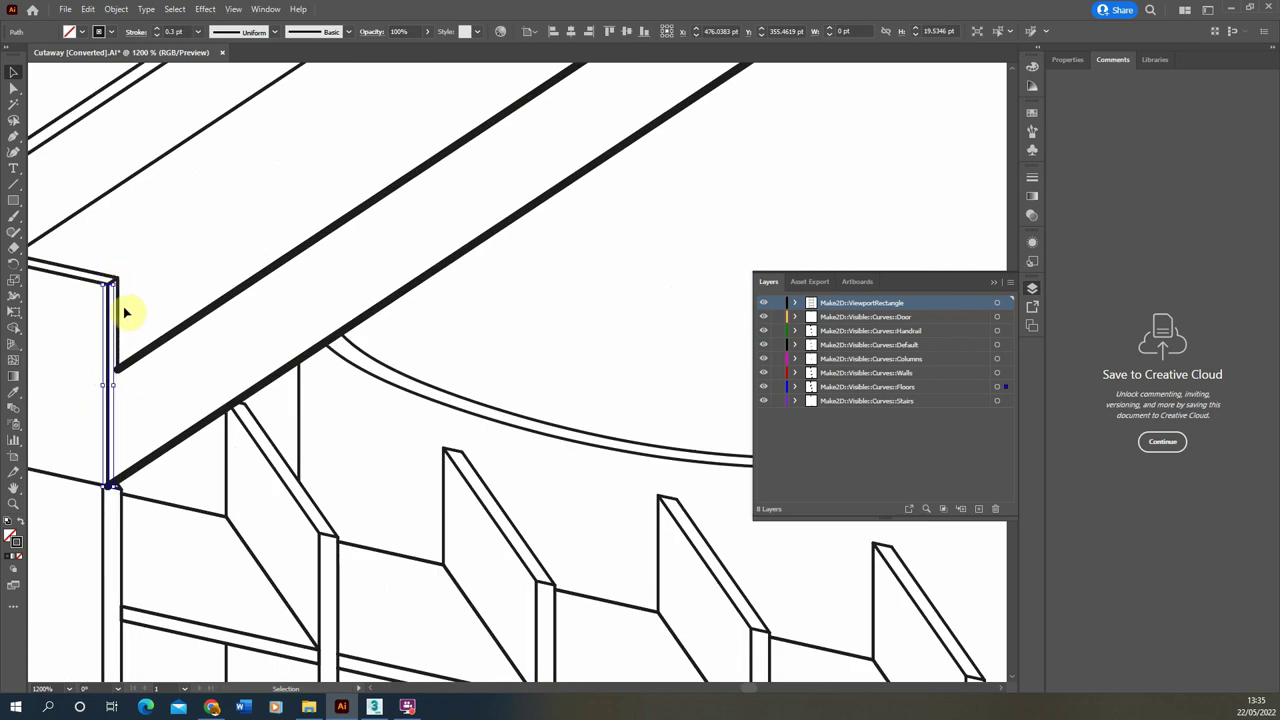
{"action": "left_click", "coordinate": [134, 300]}
{"action": "left_click", "coordinate": [118, 306]}
{"action": "left_click", "coordinate": [110, 350], "text": "shift"}
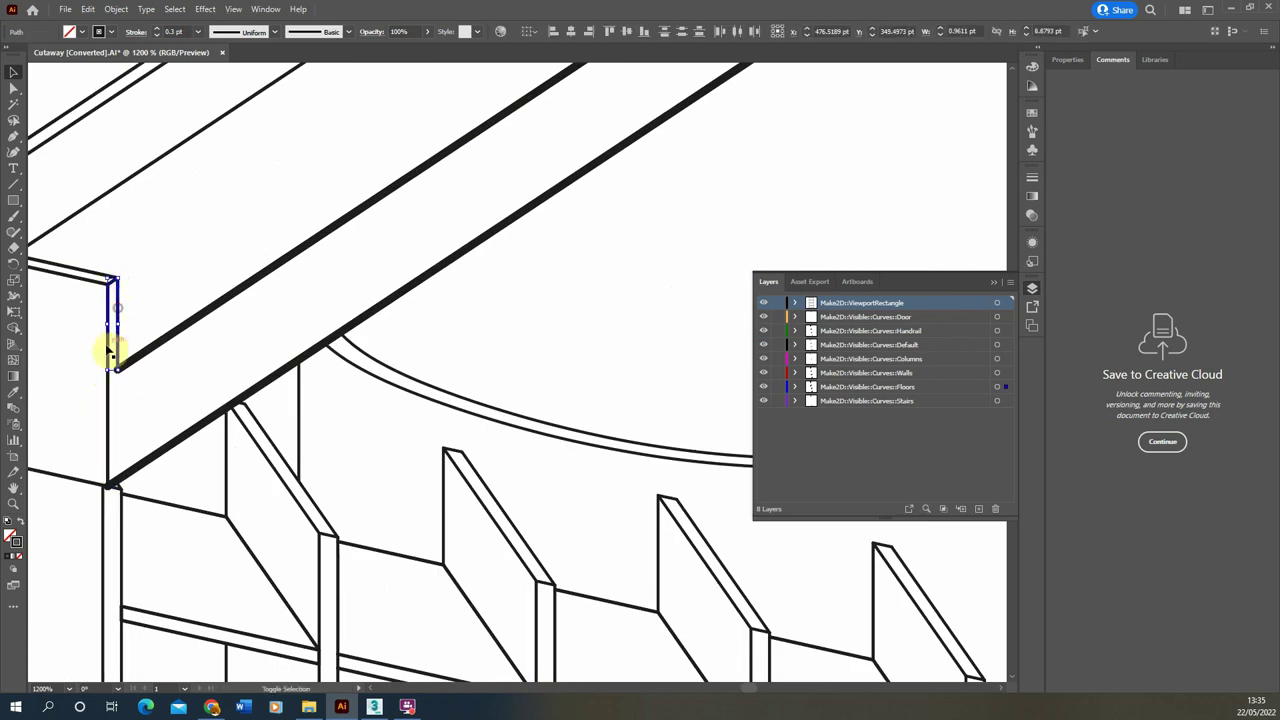
{"action": "left_click", "coordinate": [197, 31]}
{"action": "left_click", "coordinate": [216, 77]}
{"action": "left_click", "coordinate": [289, 277]}
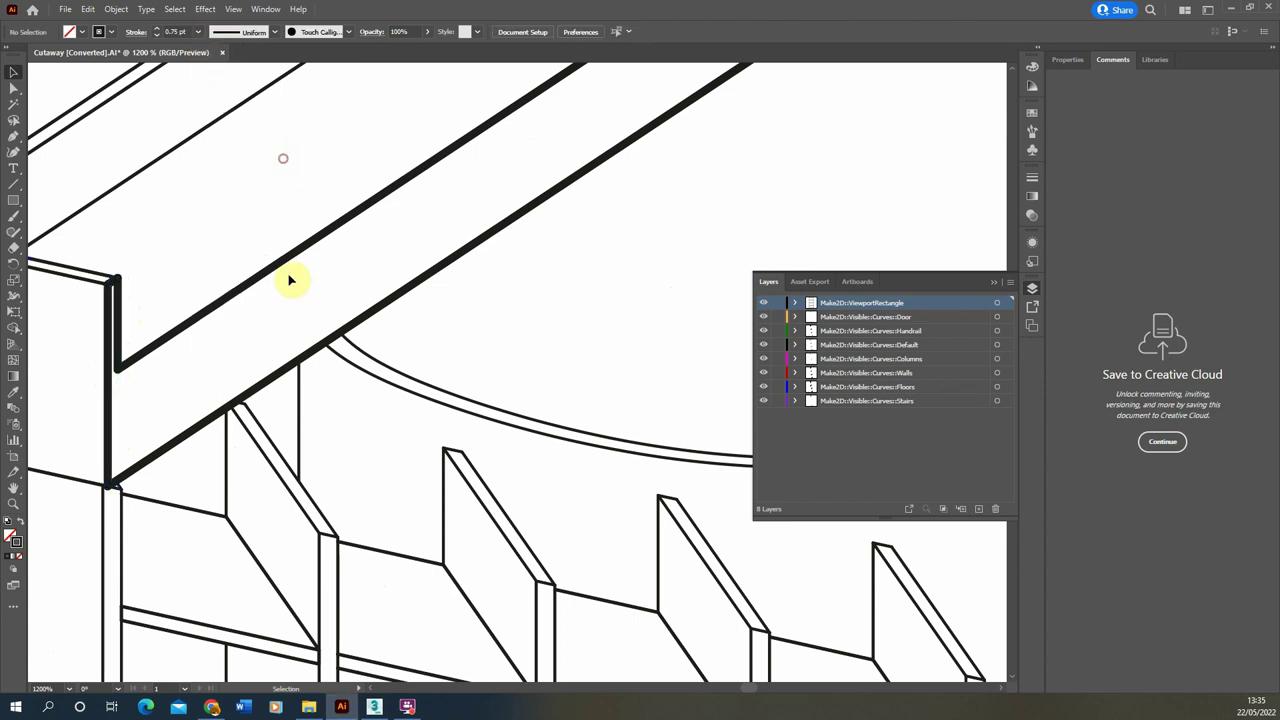
Add a new layer named Section above the Door curves layer and lock all the Visible curves layers below it.
{"action": "scroll", "coordinate": [167, 243], "scroll_direction": "down", "scroll_amount": 3}
{"action": "scroll", "coordinate": [124, 181], "scroll_direction": "down", "scroll_amount": 1}
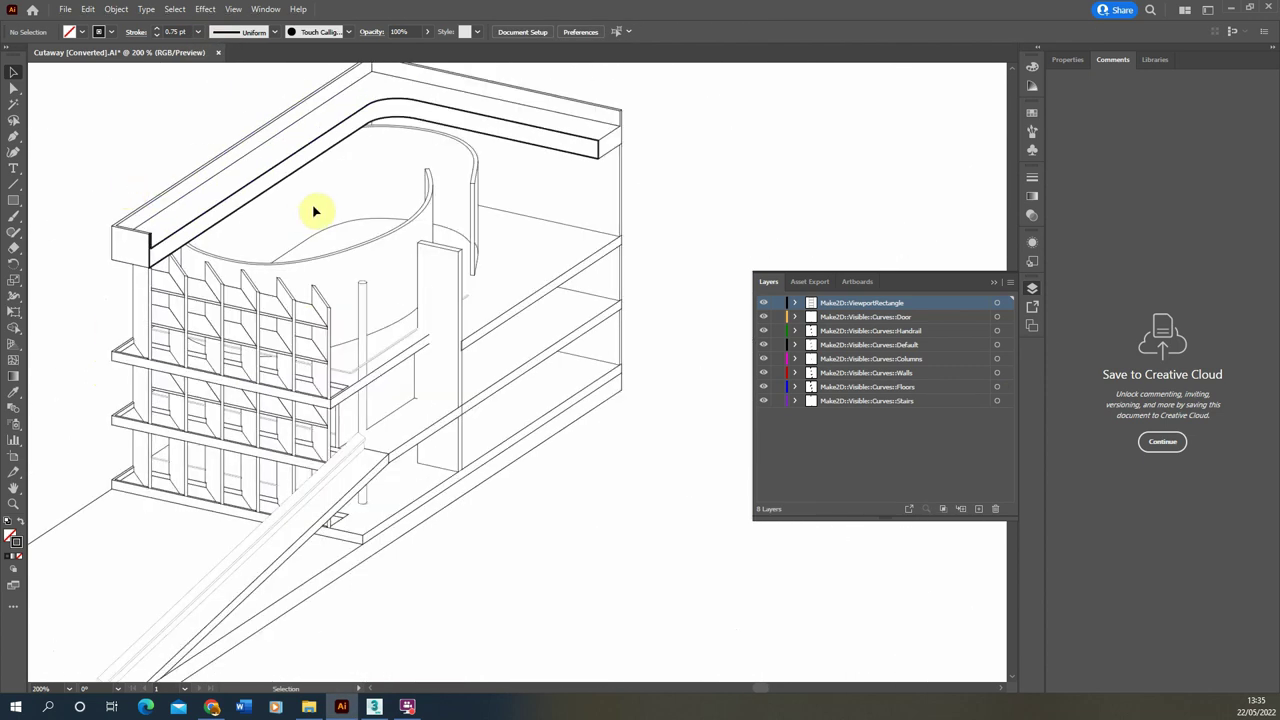
{"action": "scroll", "coordinate": [371, 277], "scroll_direction": "up", "scroll_amount": 4}
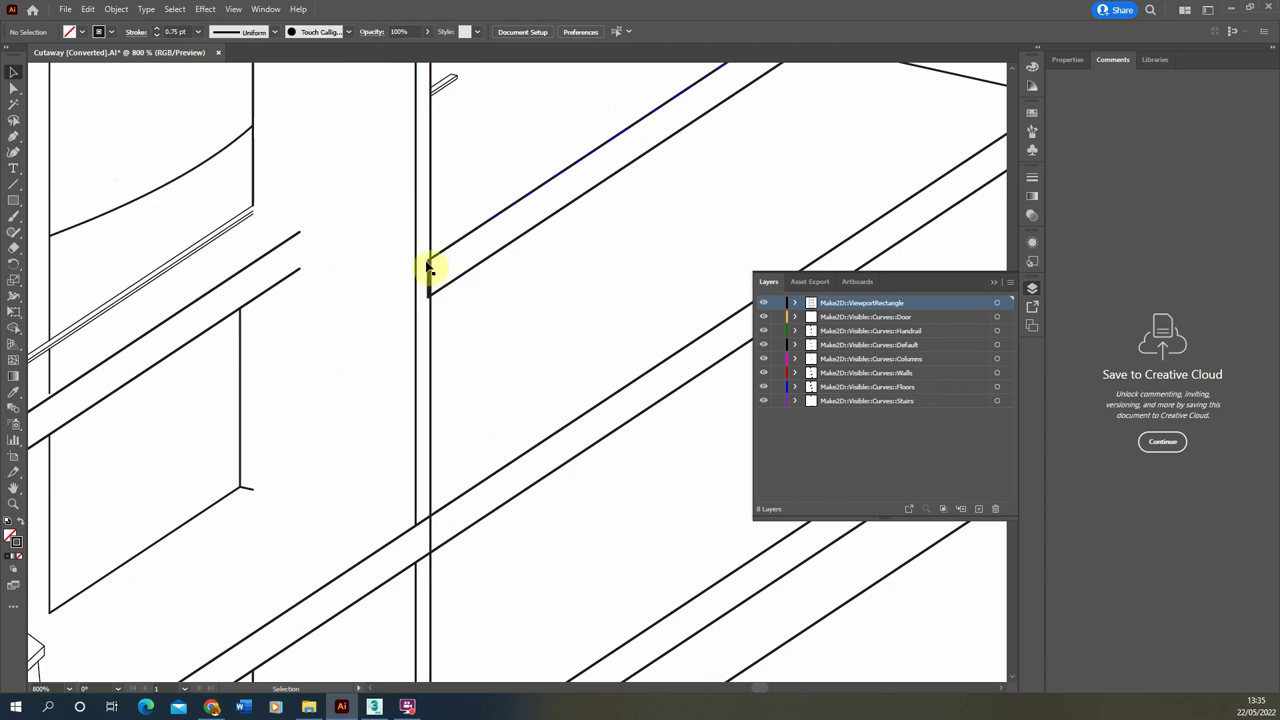
{"action": "scroll", "coordinate": [451, 320], "scroll_direction": "down", "scroll_amount": 4}
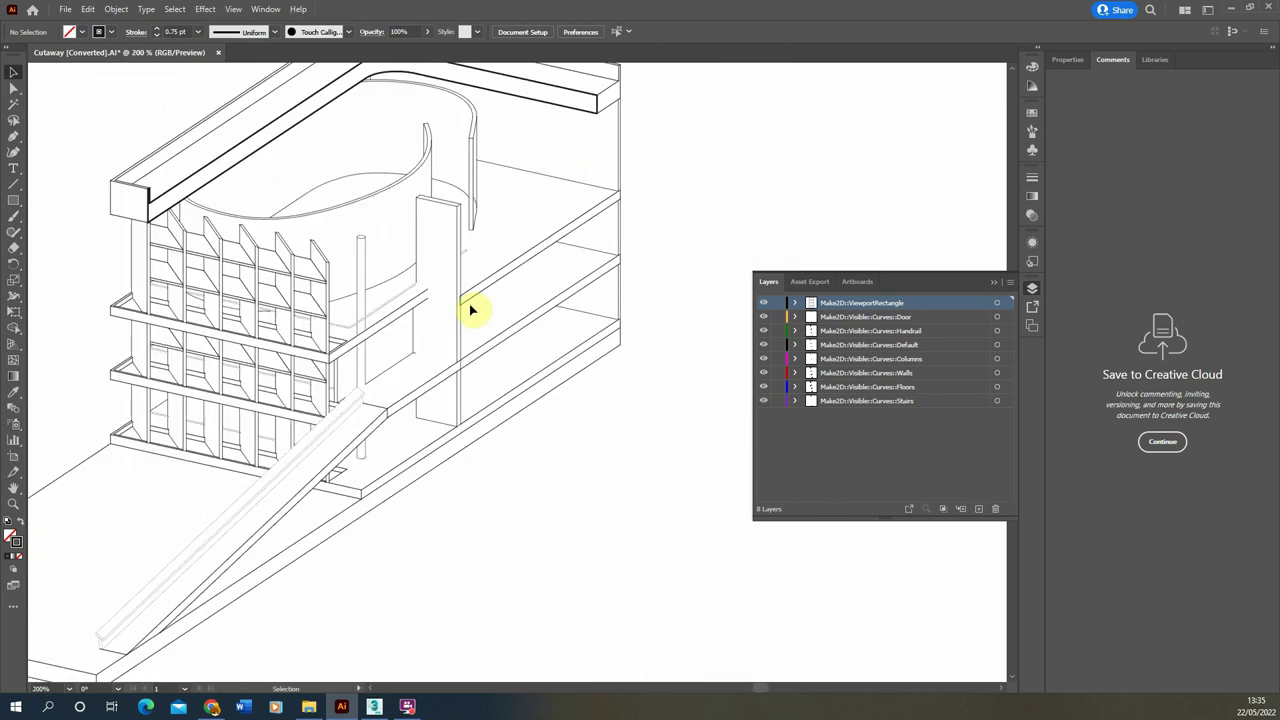
{"action": "left_click", "coordinate": [905, 317]}
{"action": "left_click", "coordinate": [979, 505]}
{"action": "double_click", "coordinate": [836, 315]}
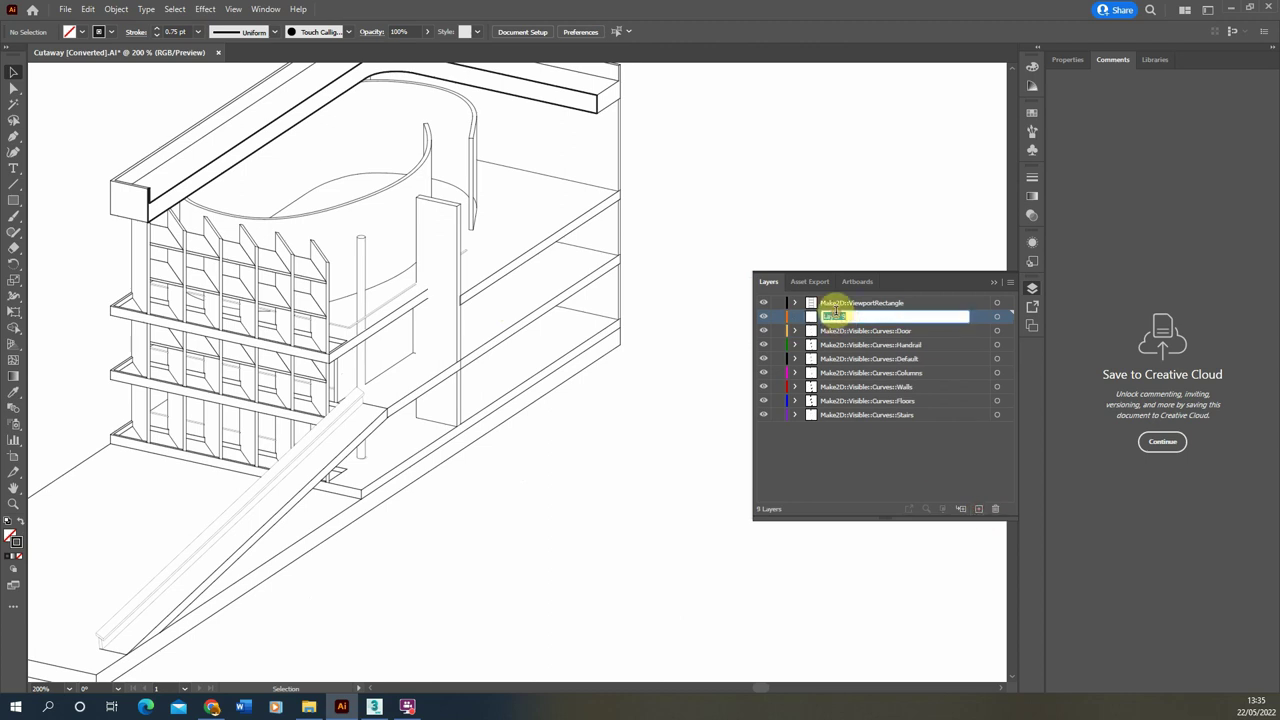
{"action": "type", "text": "Sectio"}
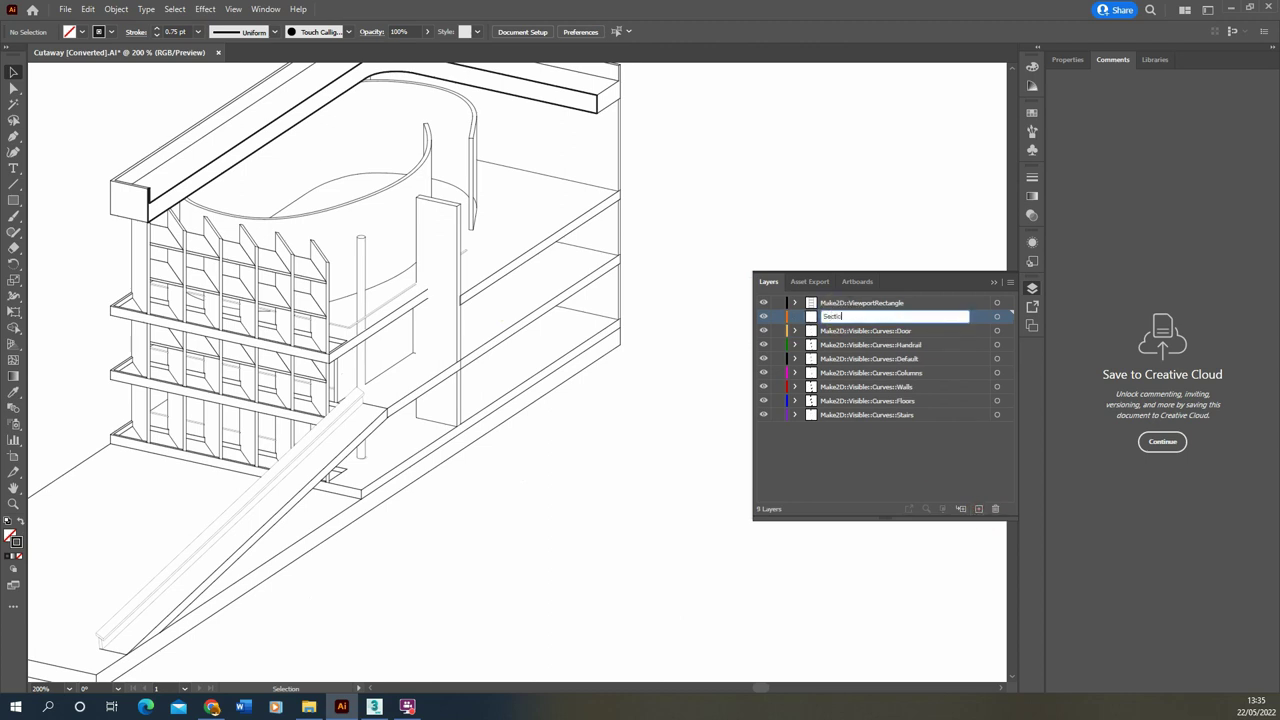
{"action": "type", "text": "n"}
{"action": "key", "text": "Return"}
{"action": "key", "text": "ctrl+0"}
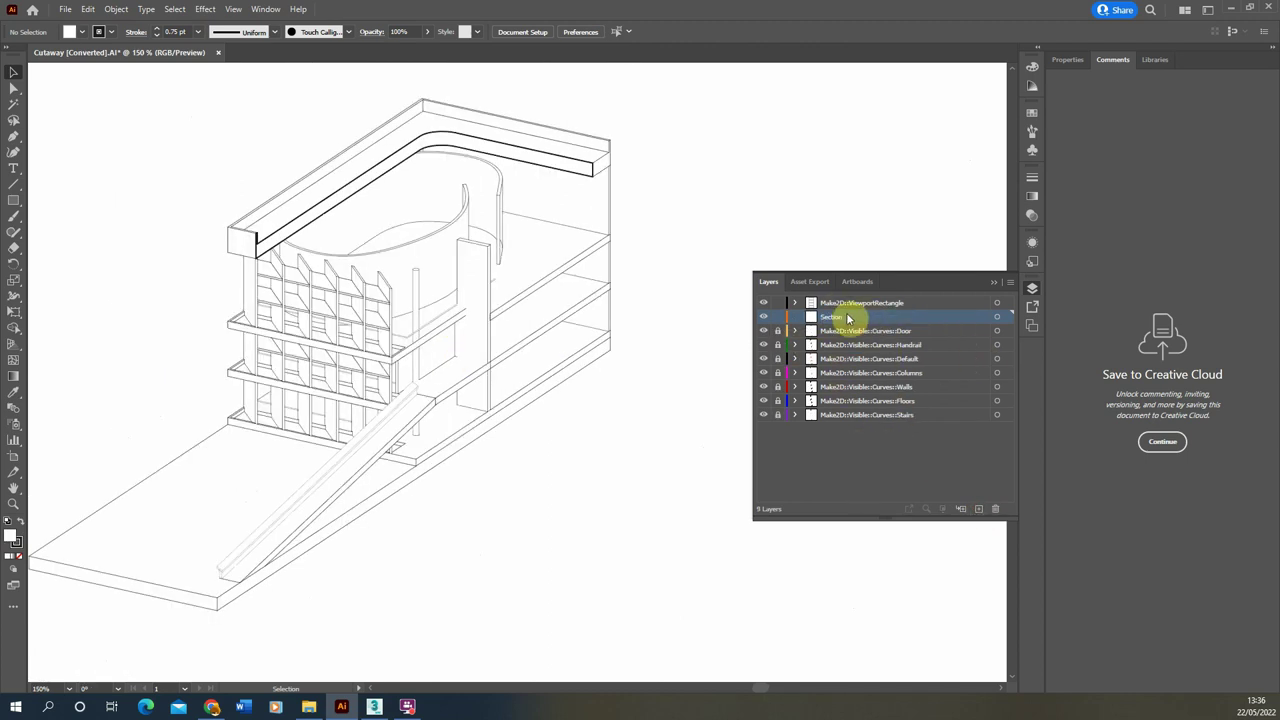
With the Pen tool, trace the section outline from the freestanding wall's top down to the upper floor and along it to the end wall.
{"action": "left_click", "coordinate": [13, 137]}
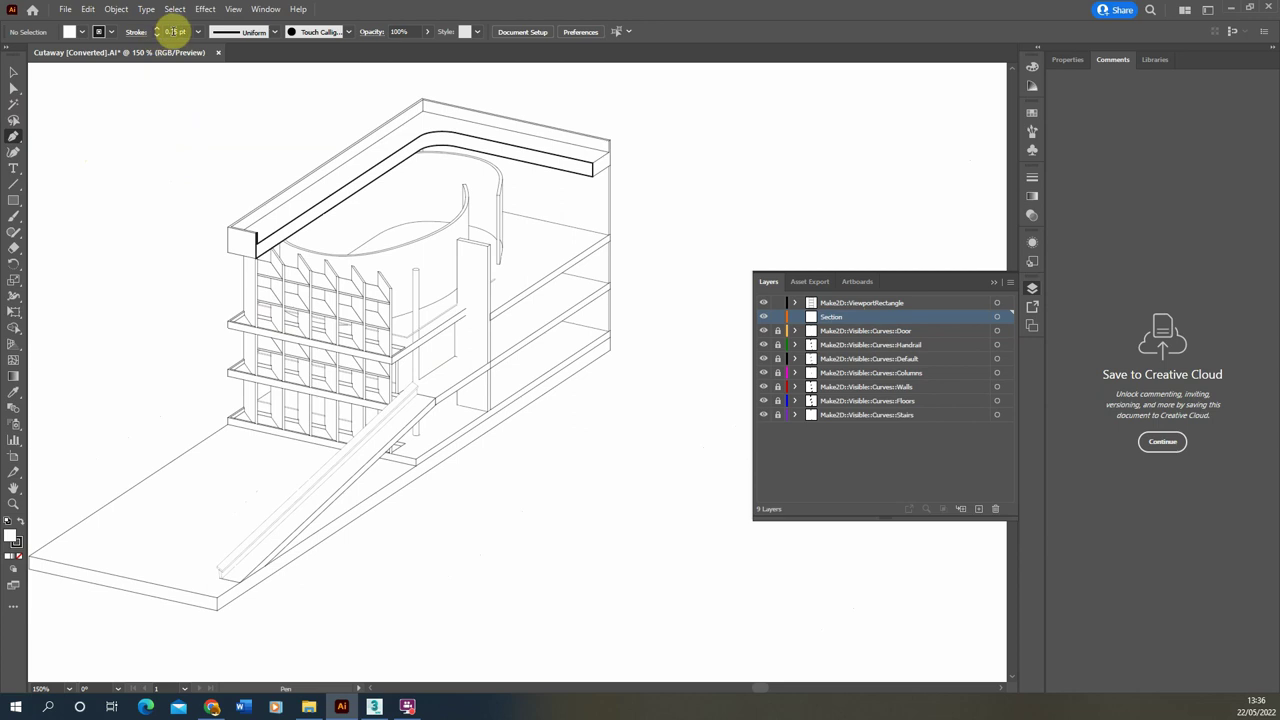
{"action": "scroll", "coordinate": [500, 243], "scroll_direction": "up", "scroll_amount": 5}
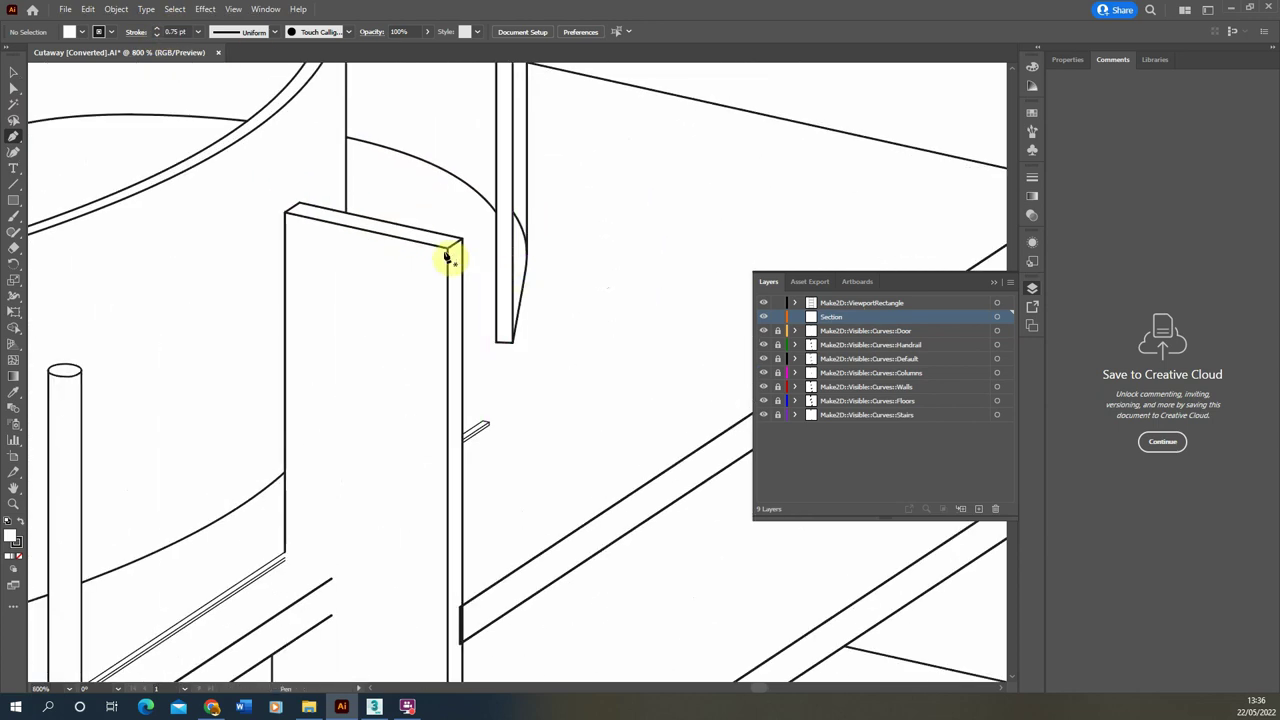
{"action": "left_click", "coordinate": [463, 243]}
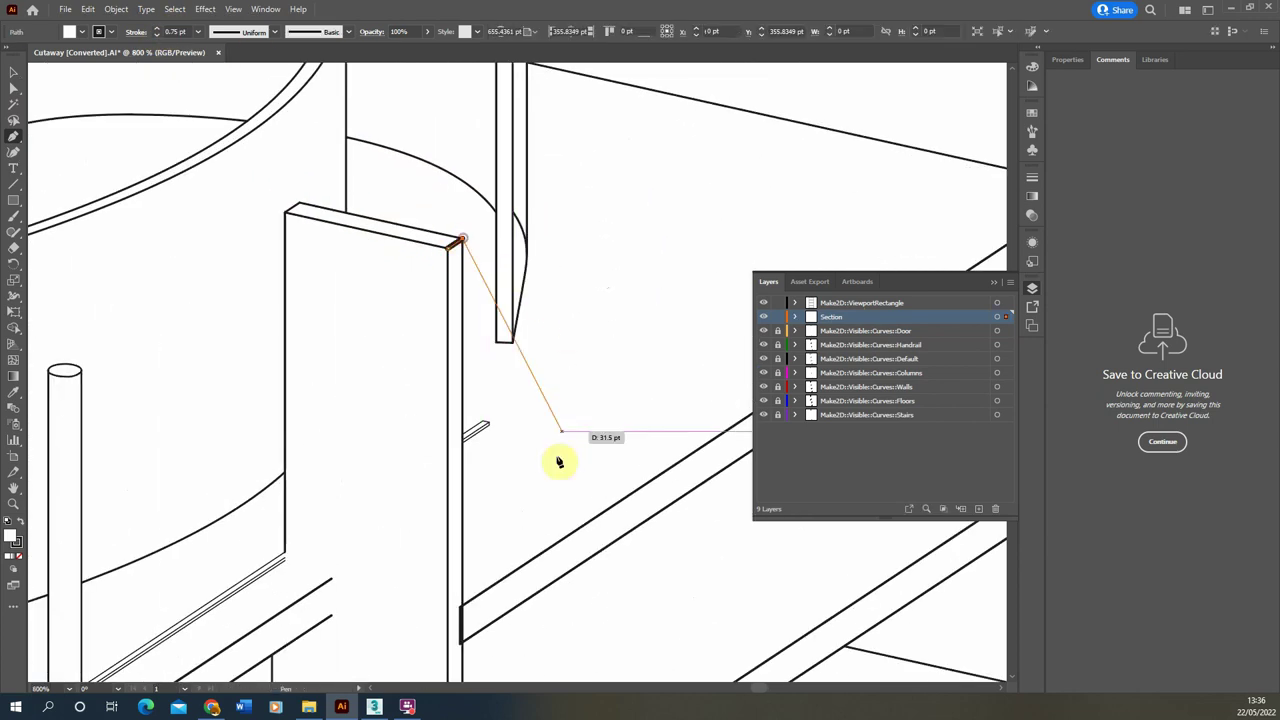
{"action": "left_click", "coordinate": [466, 610]}
{"action": "scroll", "coordinate": [437, 591], "scroll_direction": "down", "scroll_amount": 3}
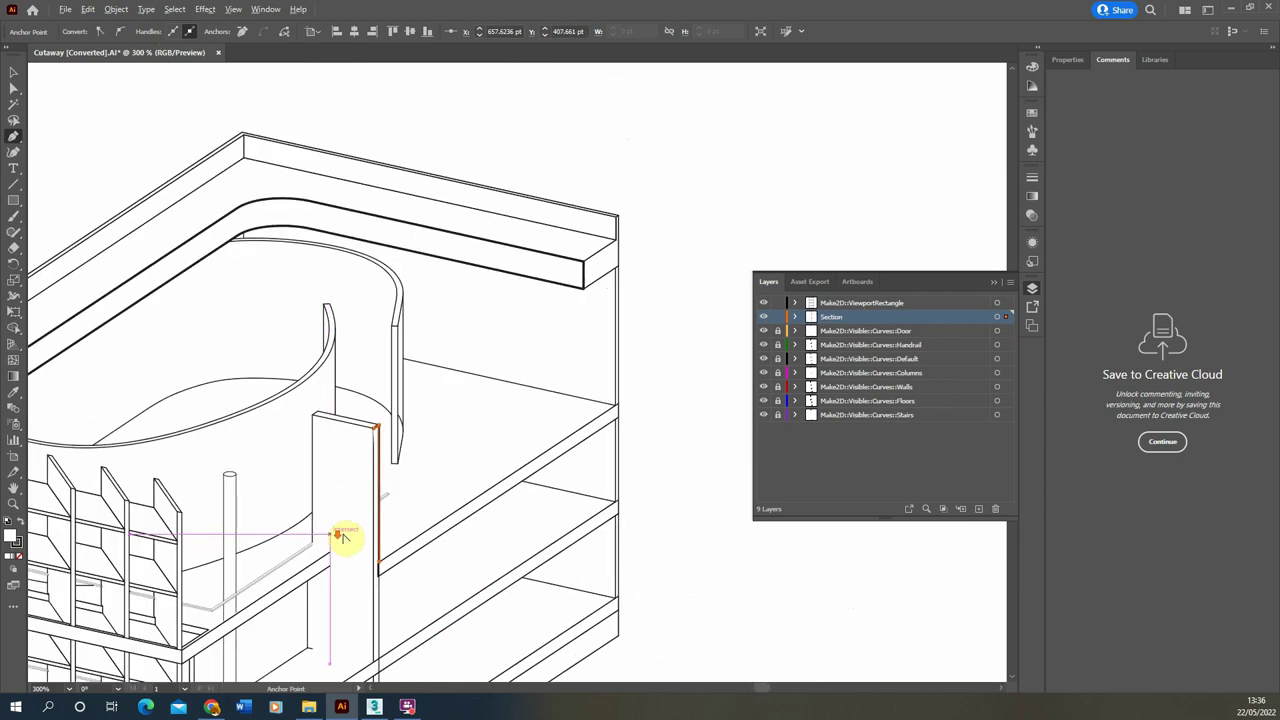
{"action": "scroll", "coordinate": [629, 409], "scroll_direction": "up", "scroll_amount": 4}
{"action": "left_click", "coordinate": [589, 408]}
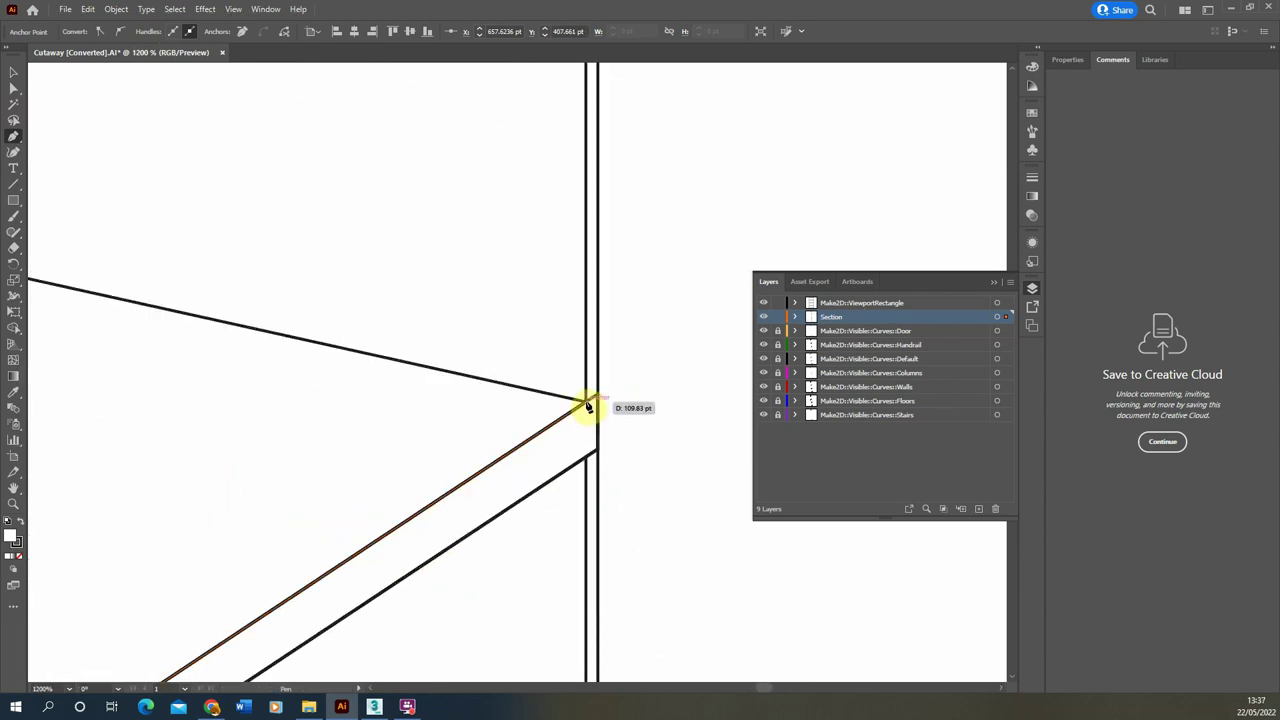
Continue the section outline up the end wall's inner face and around the roof slab's cut profile to the parapet top.
{"action": "scroll", "coordinate": [490, 483], "scroll_direction": "down", "scroll_amount": 3}
{"action": "scroll", "coordinate": [519, 256], "scroll_direction": "up", "scroll_amount": 4}
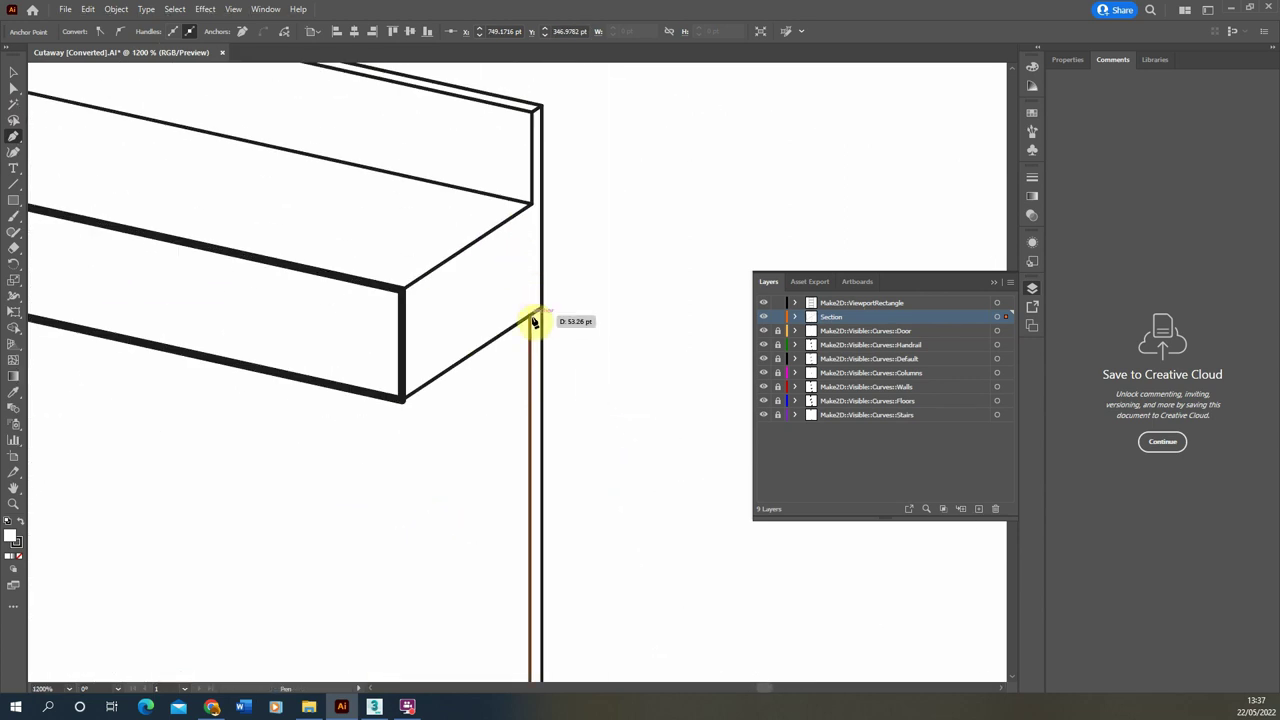
{"action": "left_click", "coordinate": [401, 397]}
{"action": "left_click", "coordinate": [401, 288]}
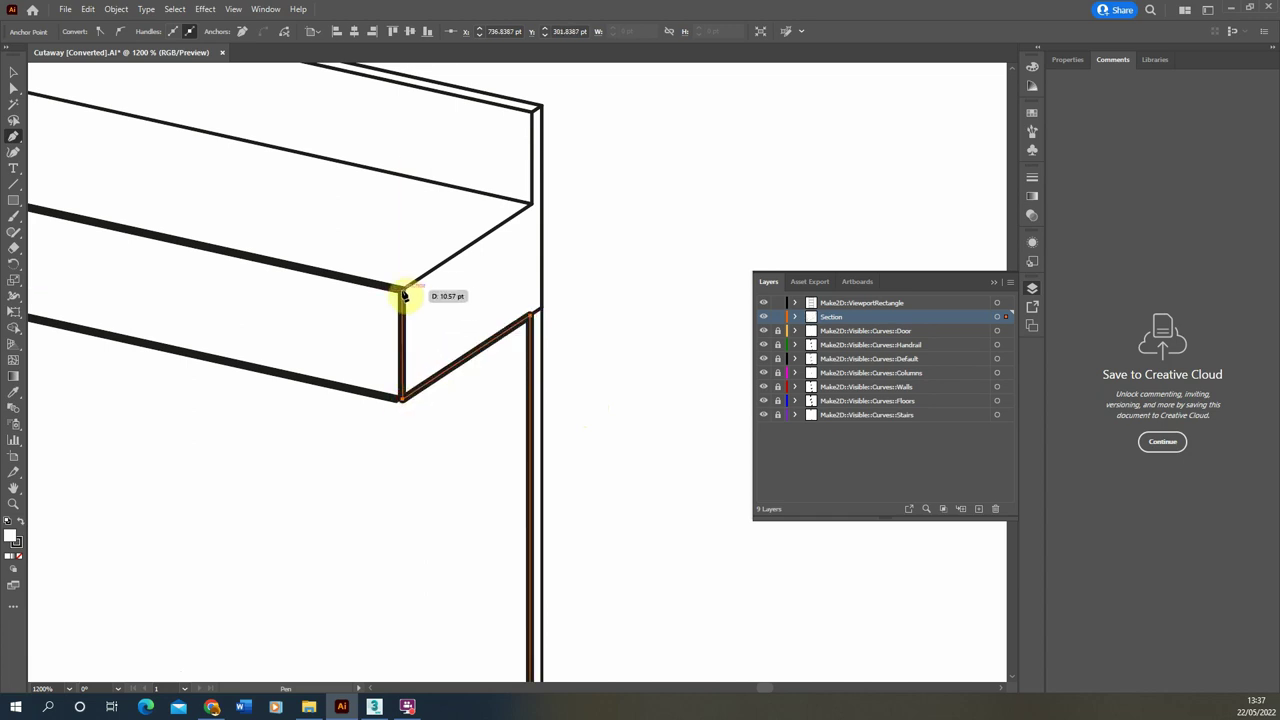
{"action": "left_click", "coordinate": [532, 204]}
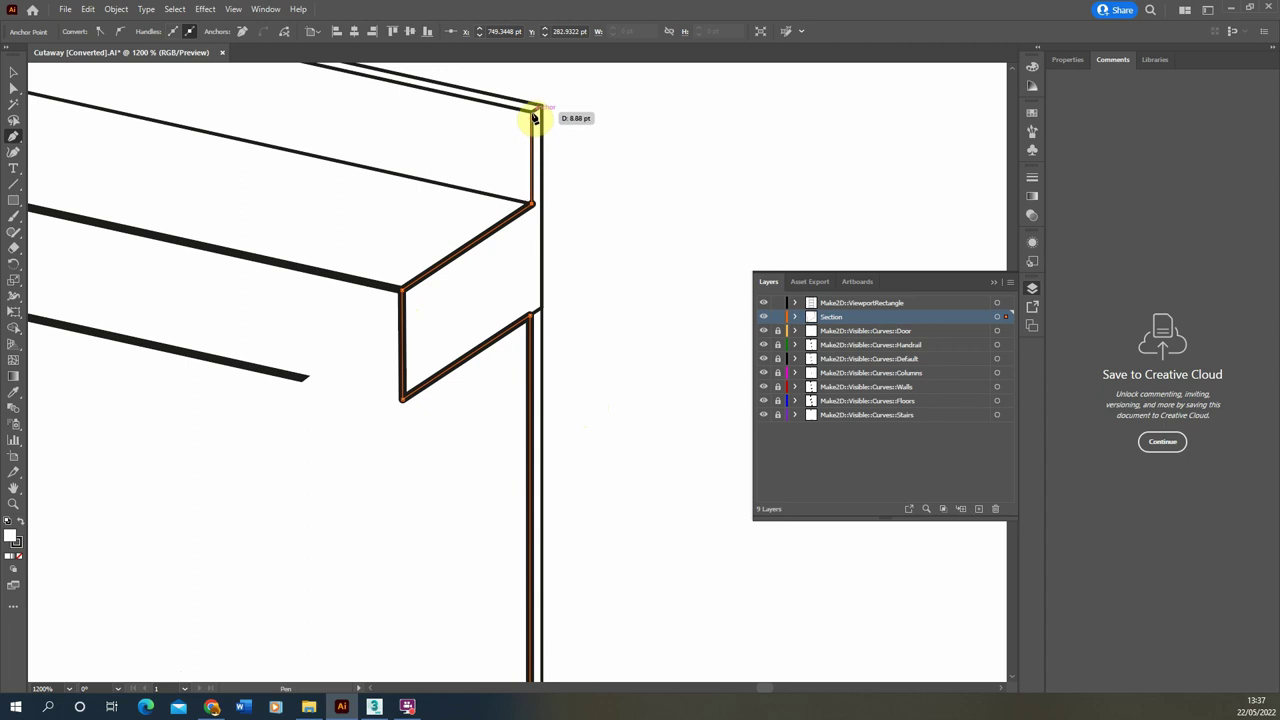
{"action": "left_click", "coordinate": [535, 107]}
Extend the section outline down the end wall's outer edge to the bottom corner of the base.
{"action": "scroll", "coordinate": [529, 126], "scroll_direction": "down", "scroll_amount": 5}
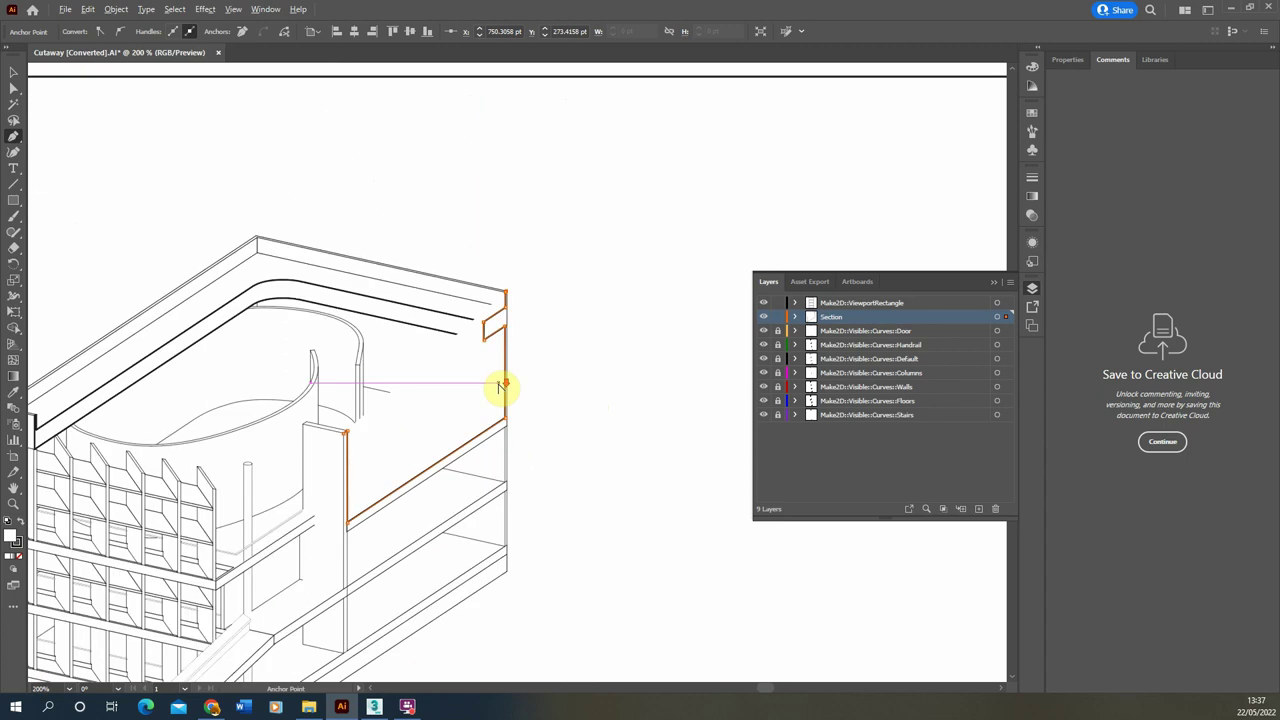
{"action": "scroll", "coordinate": [512, 520], "scroll_direction": "up", "scroll_amount": 5}
{"action": "left_click", "coordinate": [466, 491]}
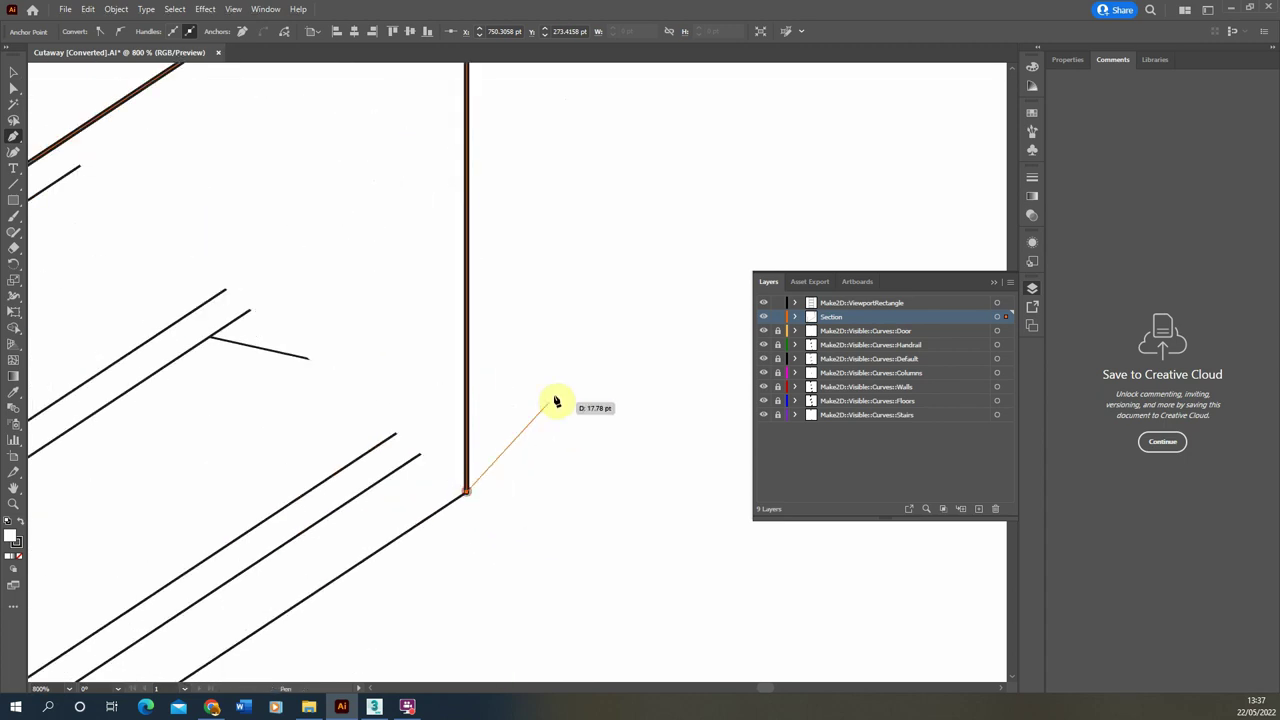
Trace the base's bottom edge to its front corner and up the front end, and set the path's fill to none.
{"action": "scroll", "coordinate": [550, 410], "scroll_direction": "down", "scroll_amount": 3}
{"action": "scroll", "coordinate": [451, 523], "scroll_direction": "down", "scroll_amount": 2}
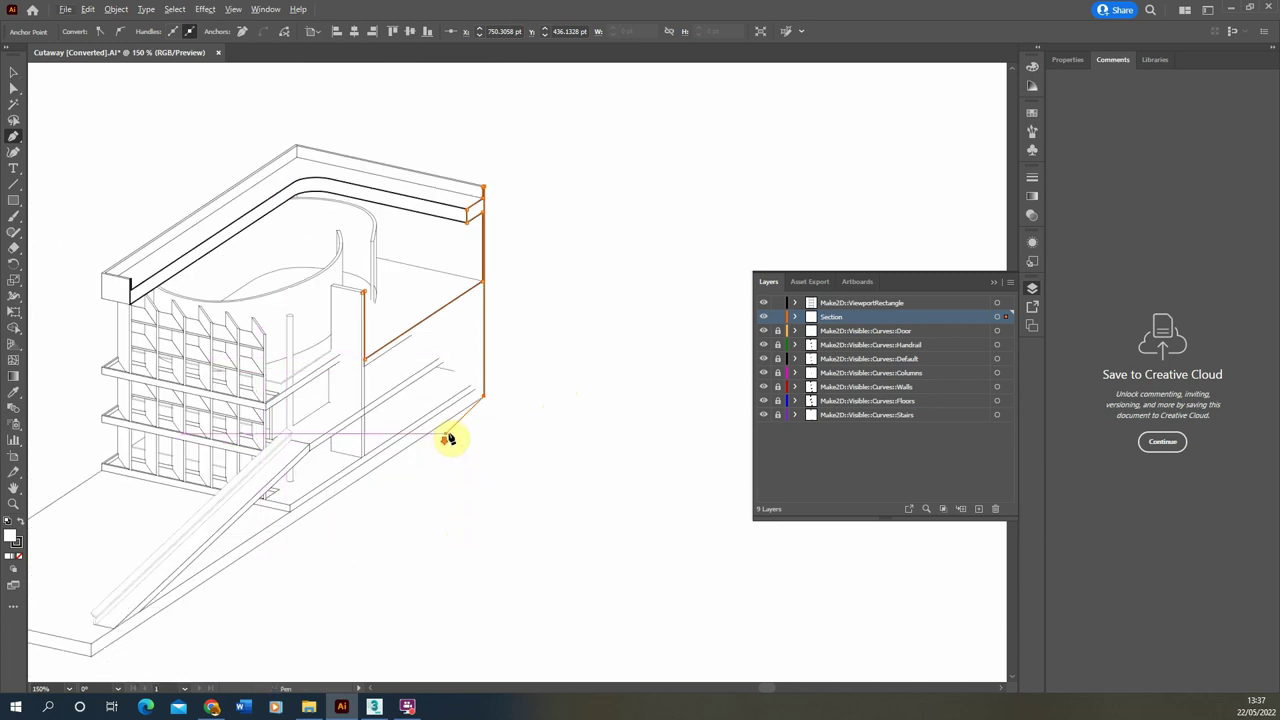
{"action": "scroll", "coordinate": [131, 575], "scroll_direction": "up", "scroll_amount": 5}
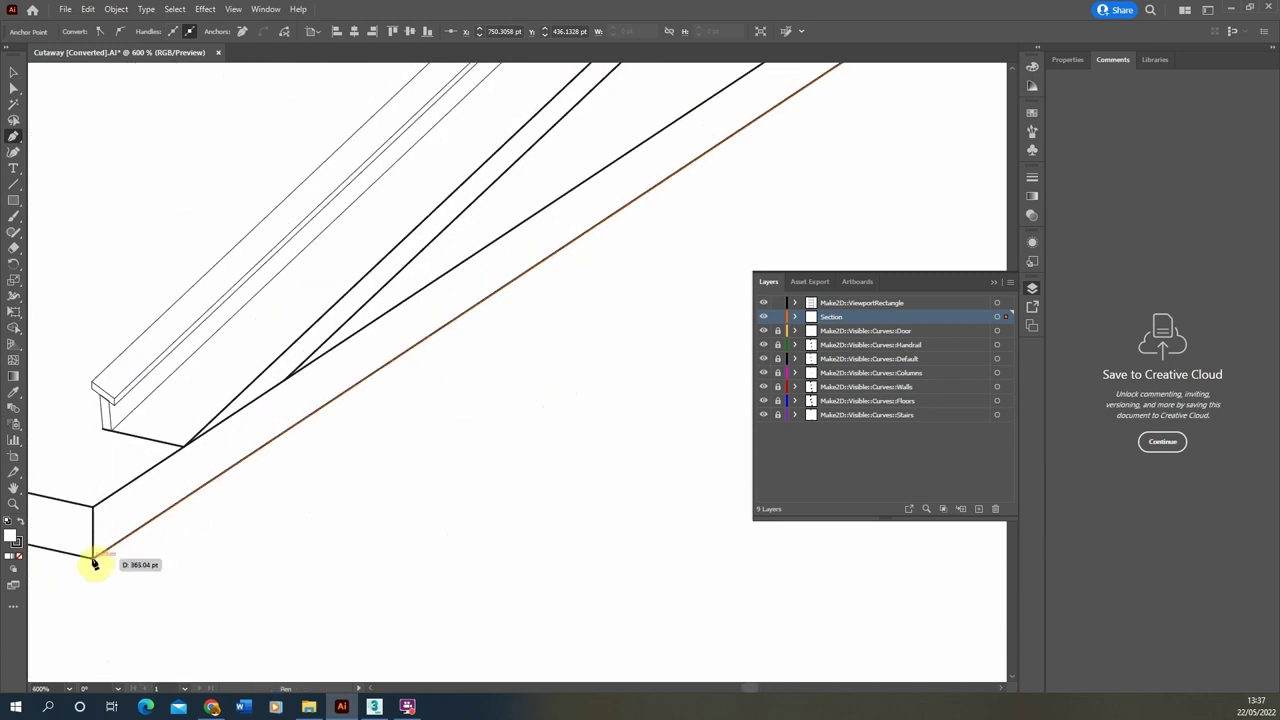
{"action": "left_click", "coordinate": [93, 558]}
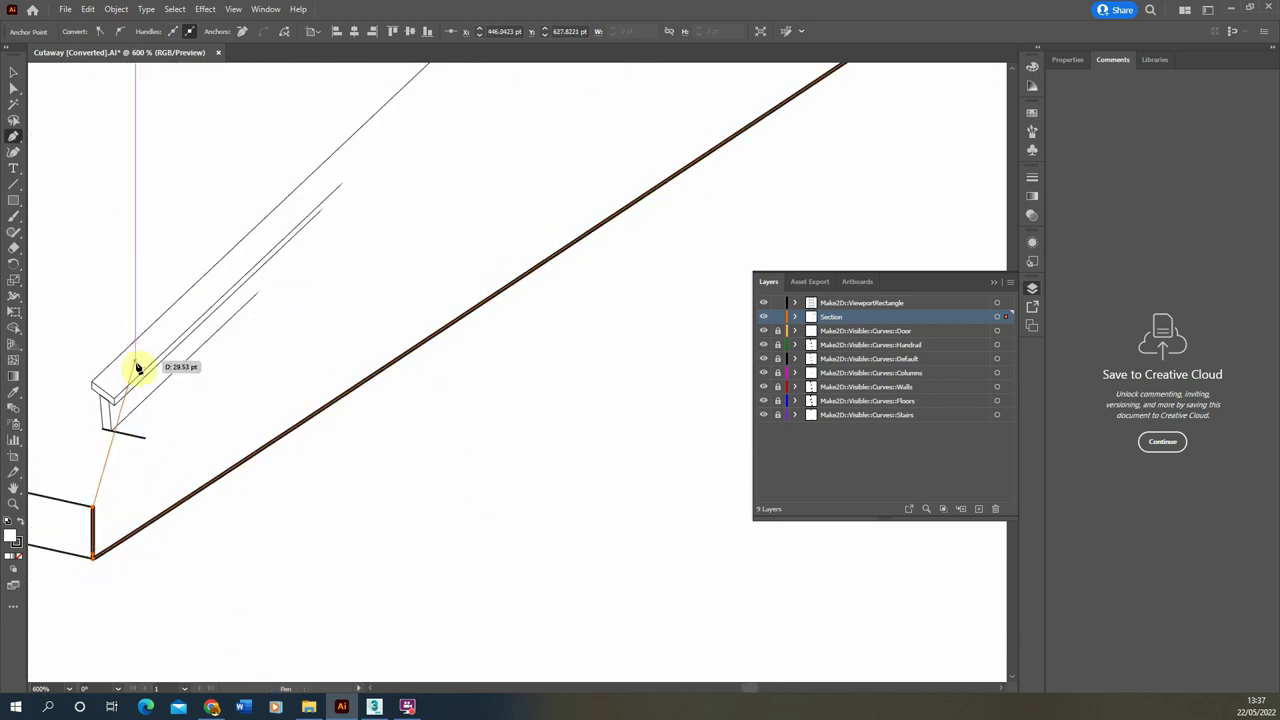
{"action": "left_click", "coordinate": [20, 558]}
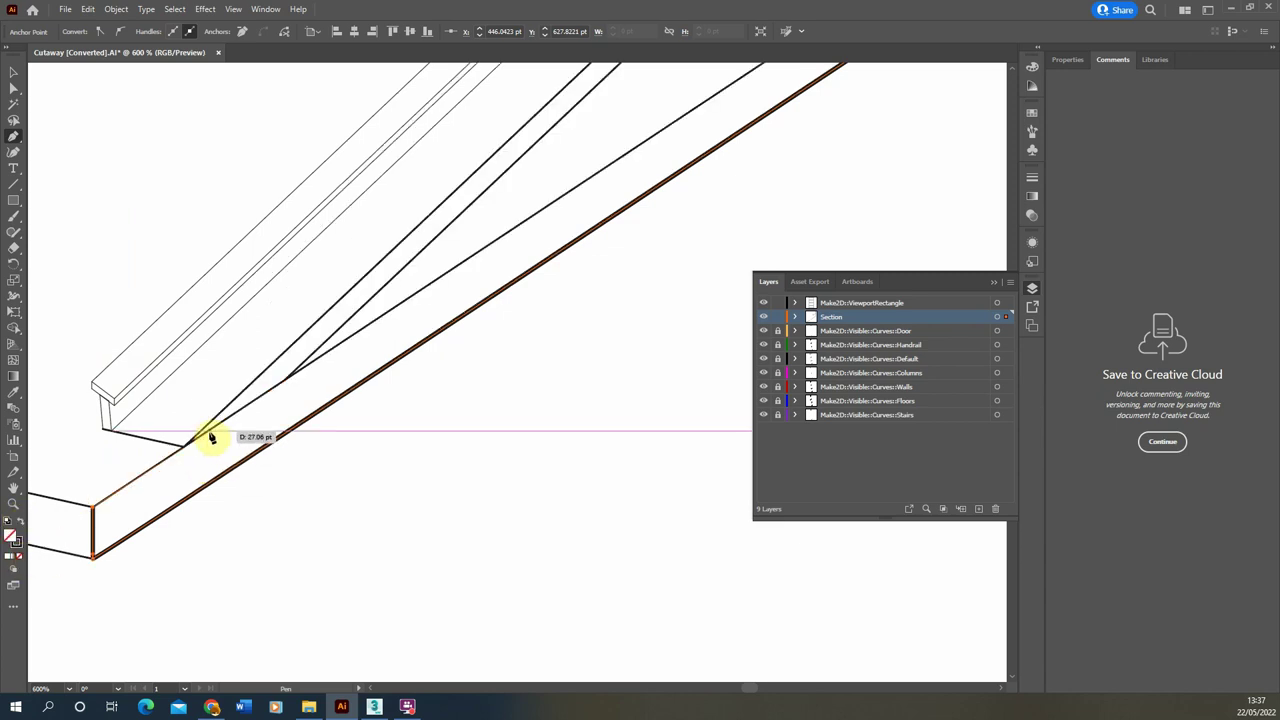
Continue the section outline along the base's top edge, up the ground floor slab's end and along its top to the end wall.
{"action": "scroll", "coordinate": [289, 381], "scroll_direction": "down", "scroll_amount": 3}
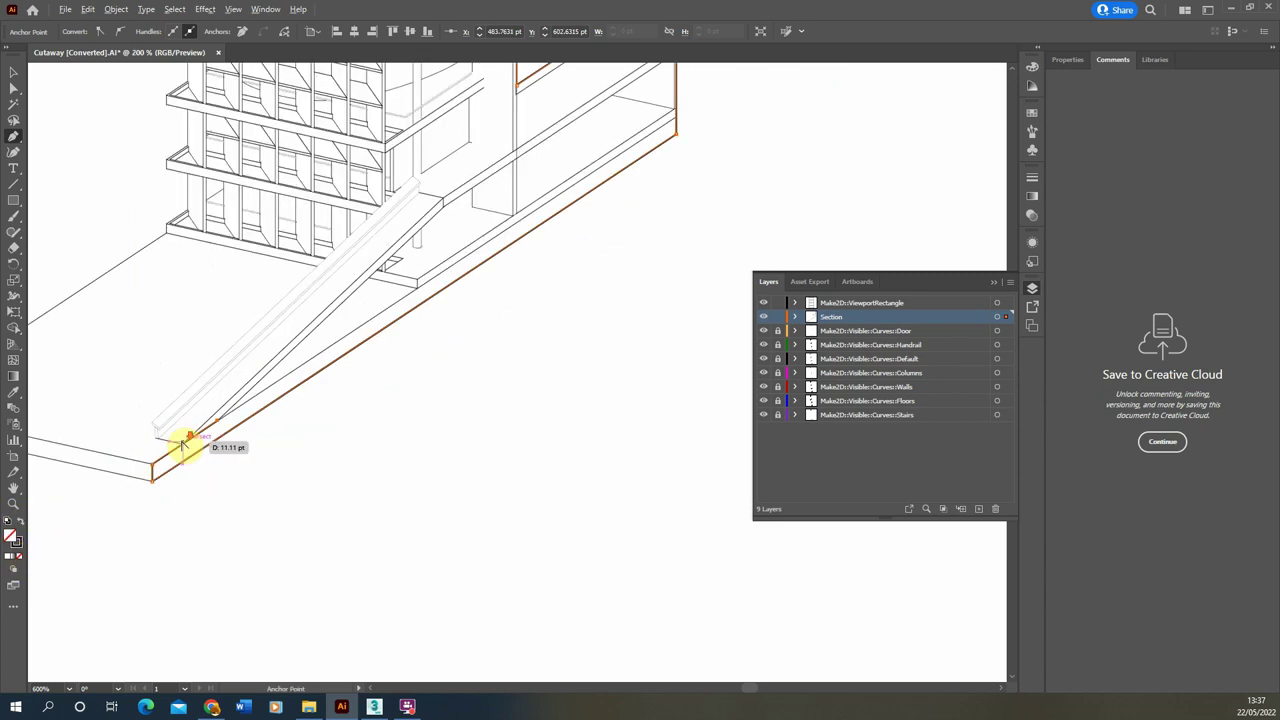
{"action": "scroll", "coordinate": [180, 443], "scroll_direction": "up", "scroll_amount": 1}
{"action": "scroll", "coordinate": [166, 484], "scroll_direction": "up", "scroll_amount": 2}
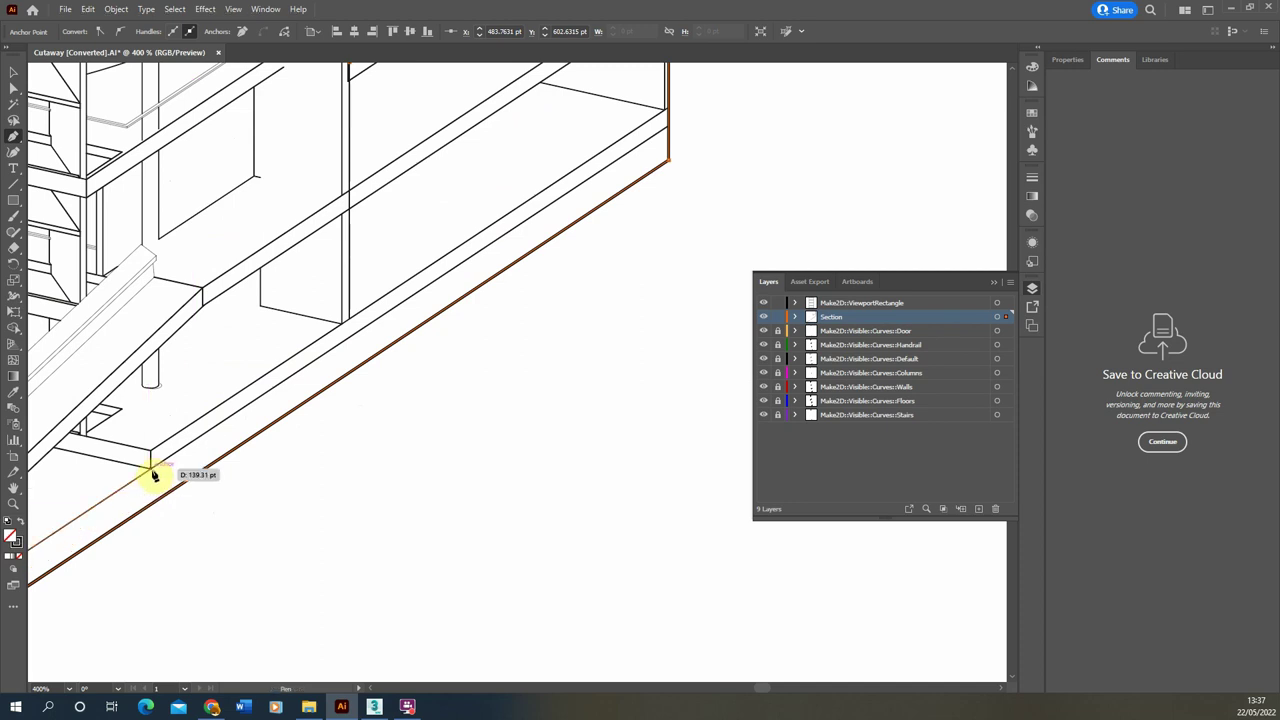
{"action": "left_click", "coordinate": [151, 459]}
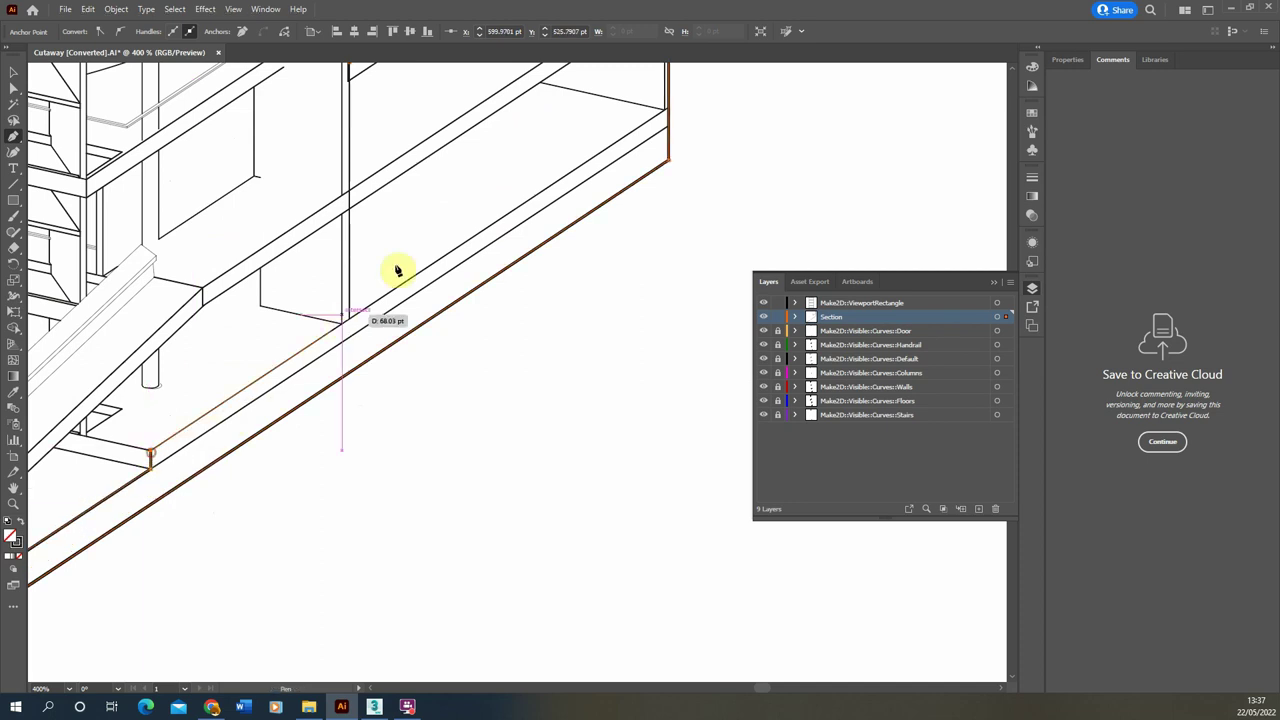
{"action": "left_click", "coordinate": [664, 117]}
Continue the section outline up the end wall's inner face to the upper floor slab's underside, and along it to the upright wall's outer edge.
{"action": "scroll", "coordinate": [640, 151], "scroll_direction": "down", "scroll_amount": 3}
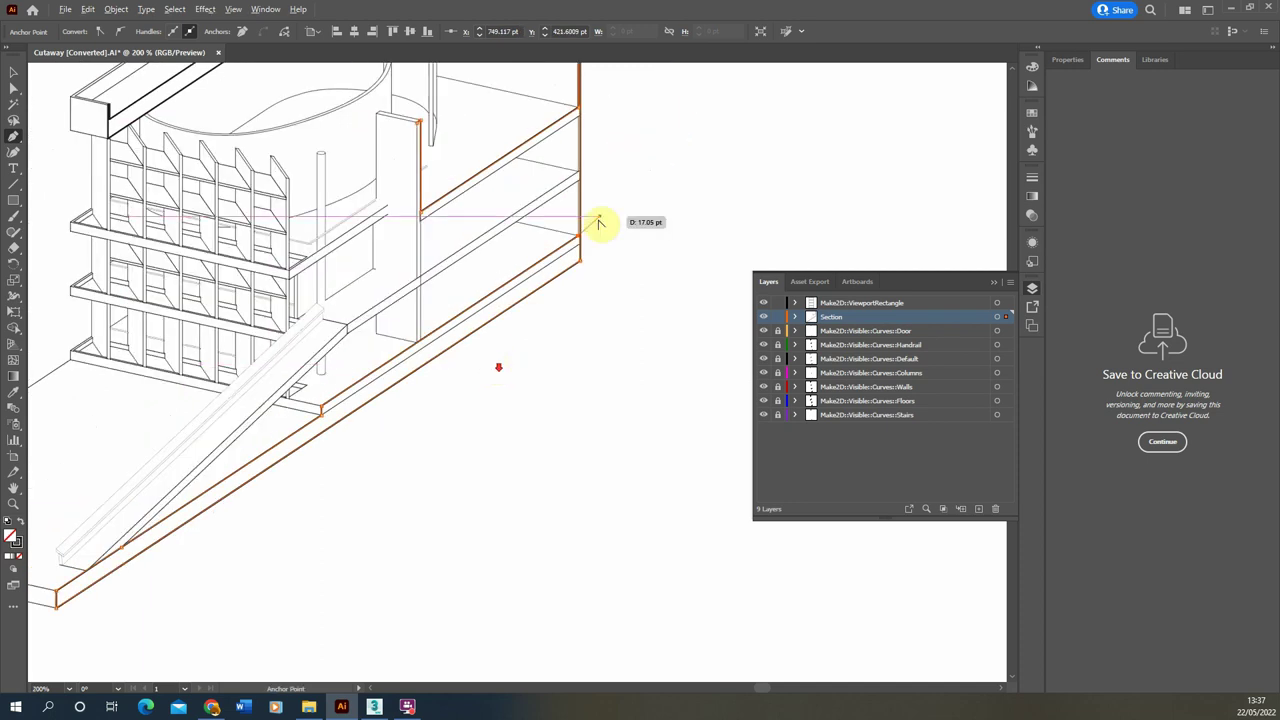
{"action": "scroll", "coordinate": [580, 130], "scroll_direction": "up", "scroll_amount": 2}
{"action": "scroll", "coordinate": [577, 99], "scroll_direction": "up", "scroll_amount": 3}
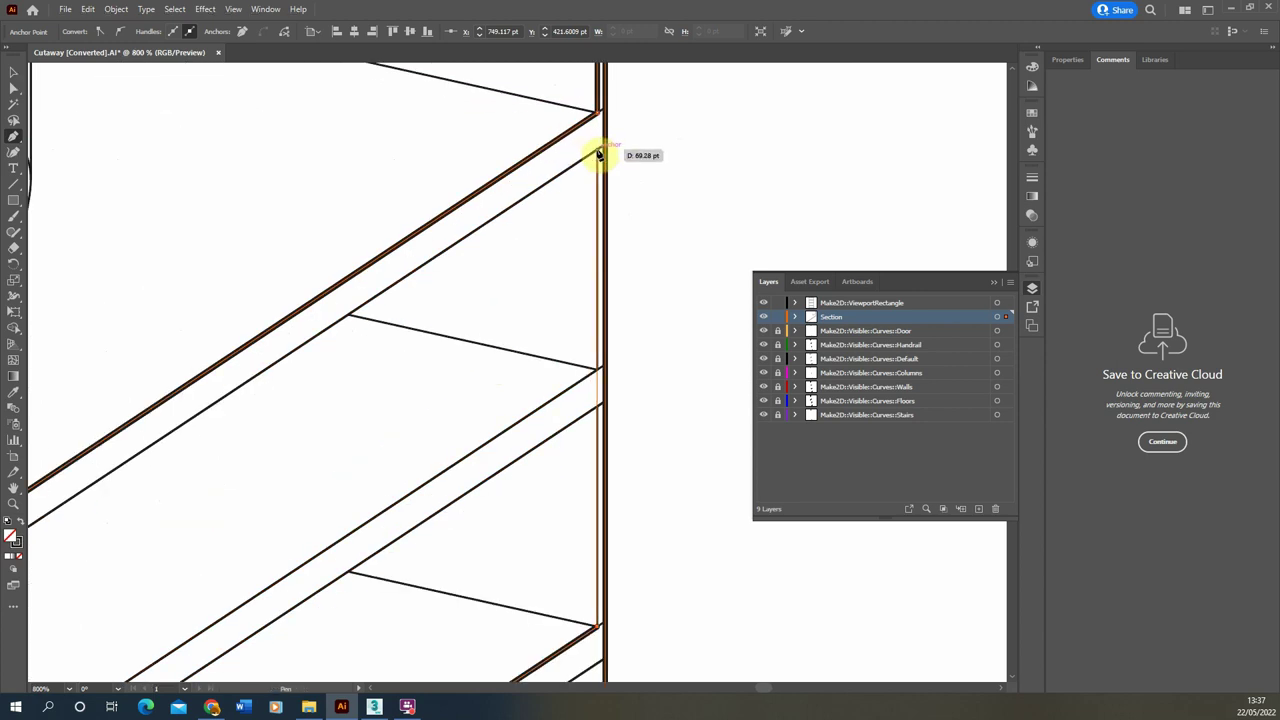
{"action": "left_click", "coordinate": [583, 140]}
{"action": "scroll", "coordinate": [600, 150], "scroll_direction": "down", "scroll_amount": 2}
{"action": "scroll", "coordinate": [297, 325], "scroll_direction": "up", "scroll_amount": 2}
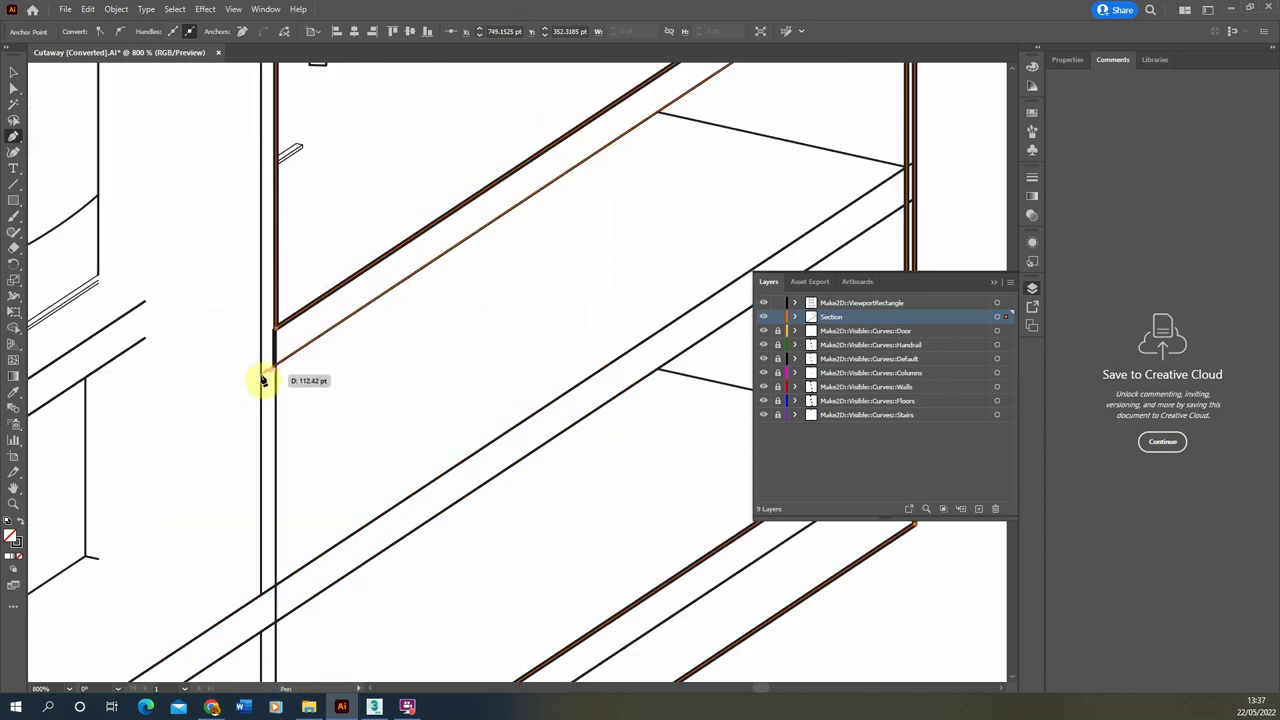
{"action": "left_click", "coordinate": [262, 380]}
Trace the section outline up the upright wall's edge, close it at the wall's top corner, and deselect the path.
{"action": "scroll", "coordinate": [280, 423], "scroll_direction": "up", "scroll_amount": 3}
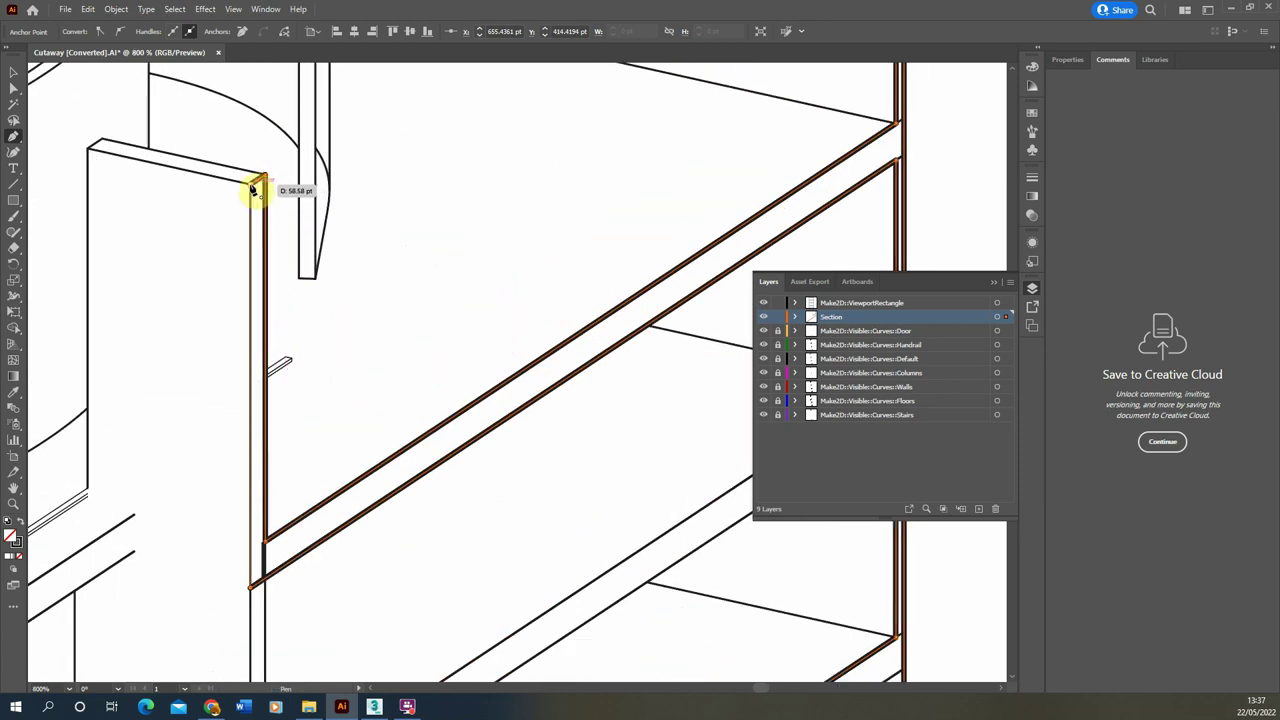
{"action": "left_click", "coordinate": [253, 186]}
{"action": "left_click", "coordinate": [17, 561]}
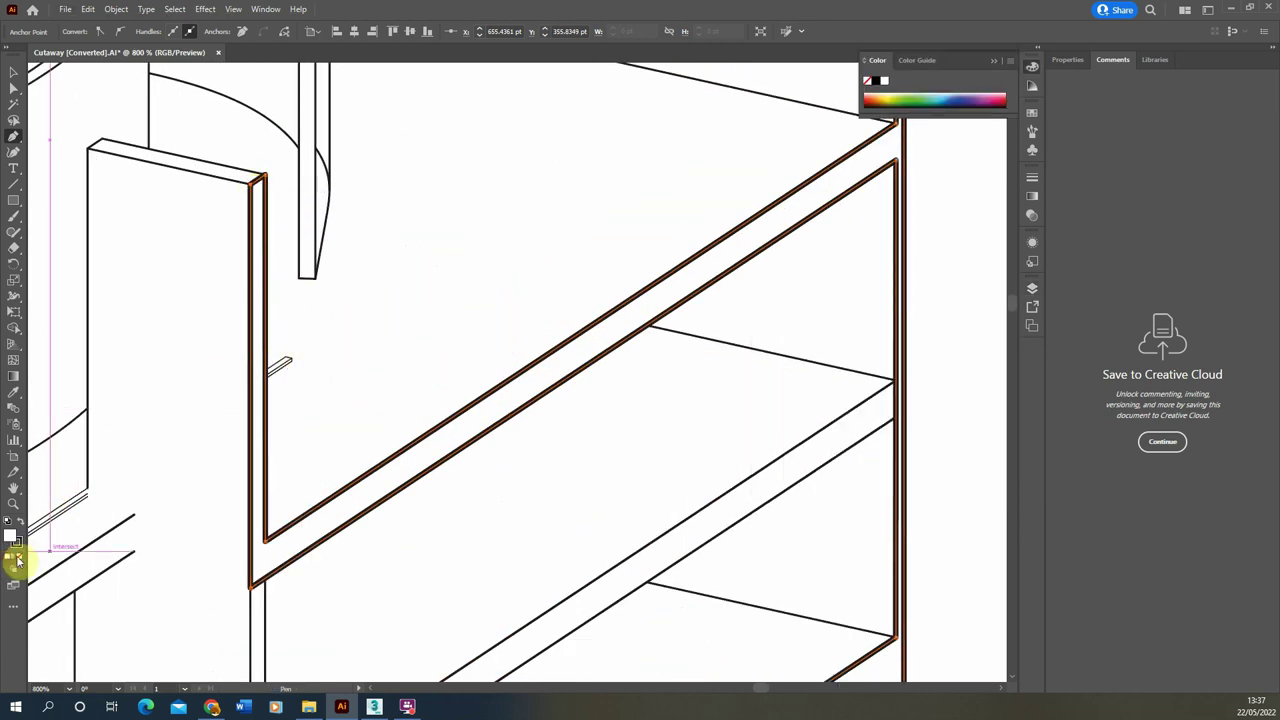
{"action": "scroll", "coordinate": [292, 442], "scroll_direction": "down", "scroll_amount": 3}
{"action": "left_click", "coordinate": [13, 72]}
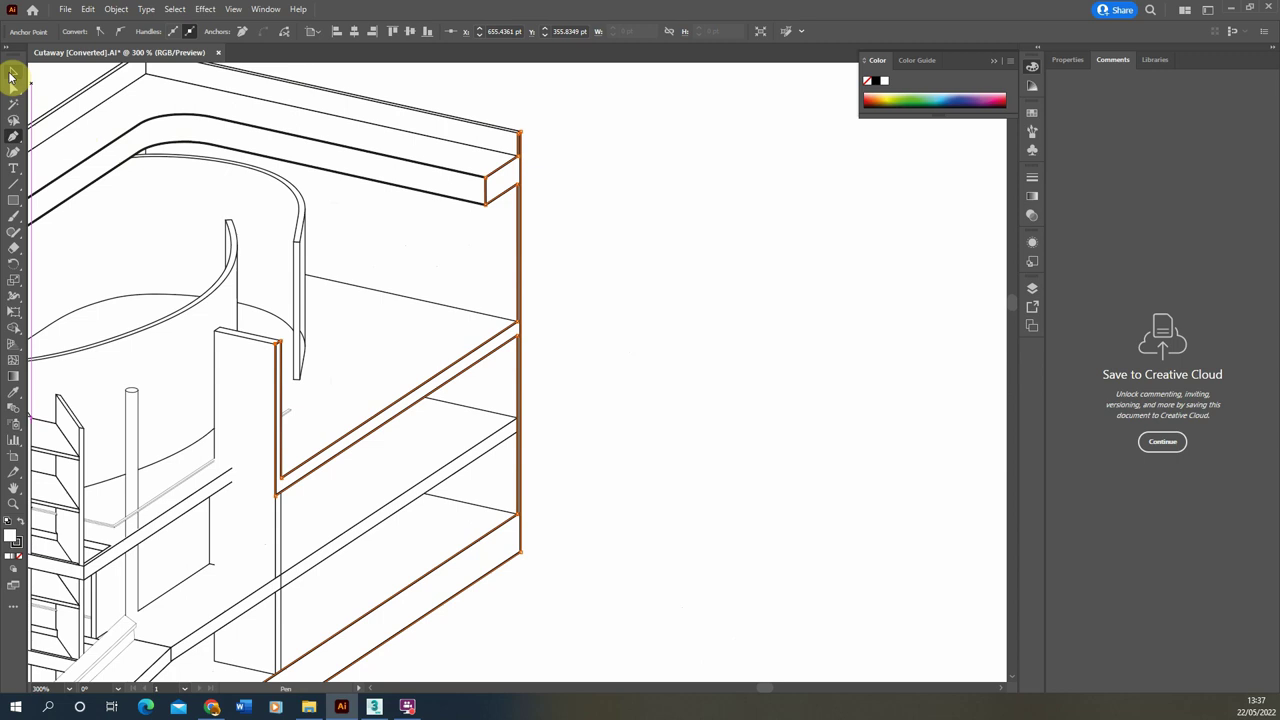
{"action": "left_click", "coordinate": [659, 284]}
Examine the heavier section outlines against the thinner linework on each cutaway drawing down the page.
{"action": "scroll", "coordinate": [543, 523], "scroll_direction": "down", "scroll_amount": 5}
{"action": "scroll", "coordinate": [605, 424], "scroll_direction": "up", "scroll_amount": 3}
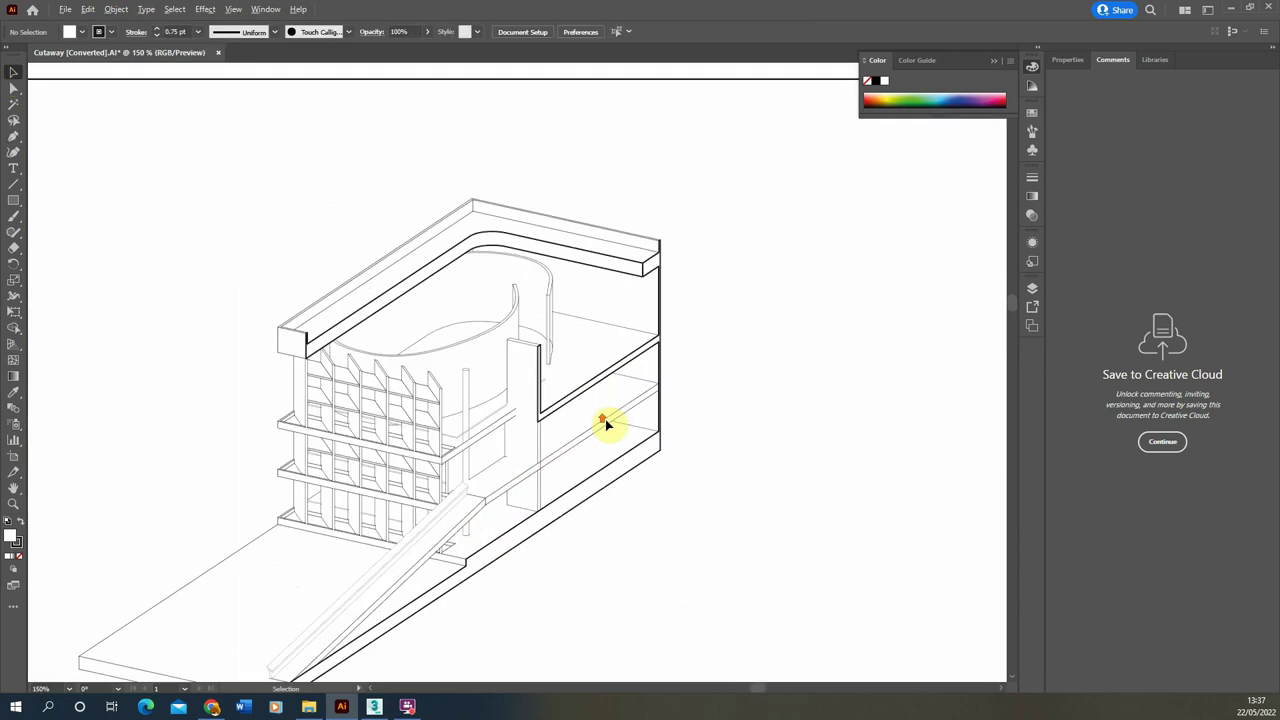
{"action": "scroll", "coordinate": [690, 370], "scroll_direction": "down", "scroll_amount": 2}
{"action": "scroll", "coordinate": [723, 466], "scroll_direction": "down", "scroll_amount": 1}
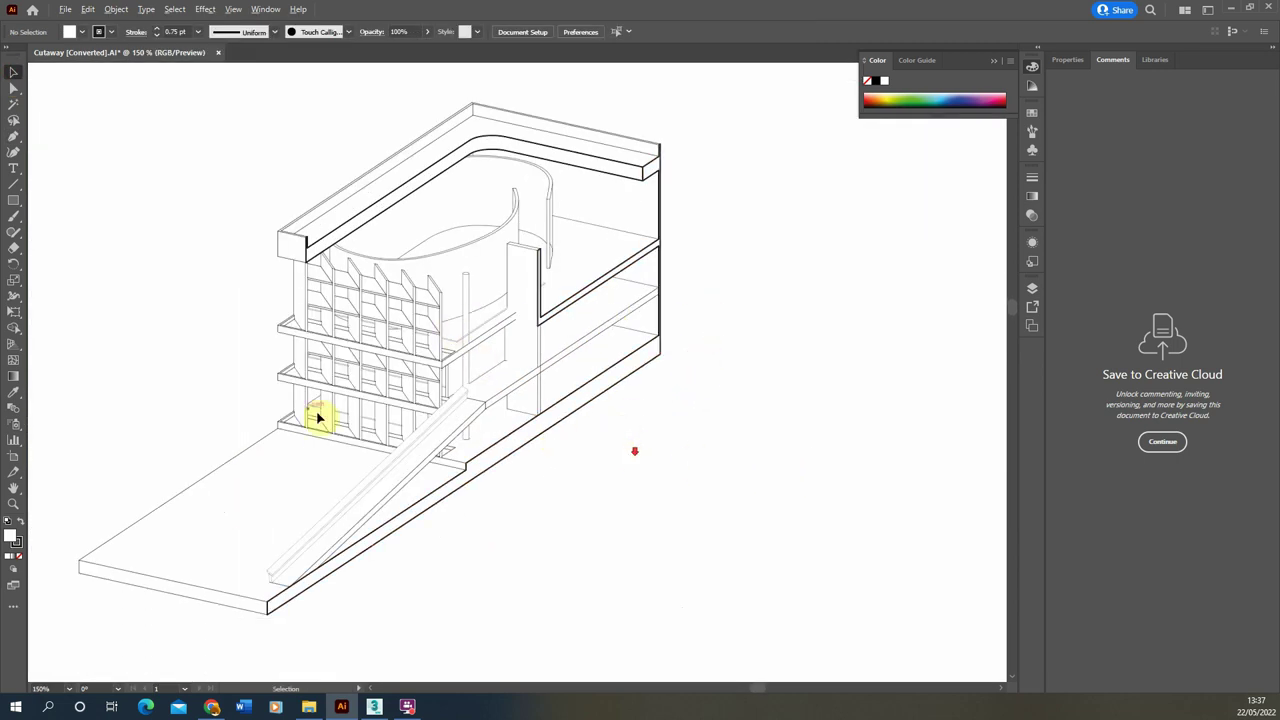
{"action": "scroll", "coordinate": [320, 420], "scroll_direction": "down", "scroll_amount": 2}
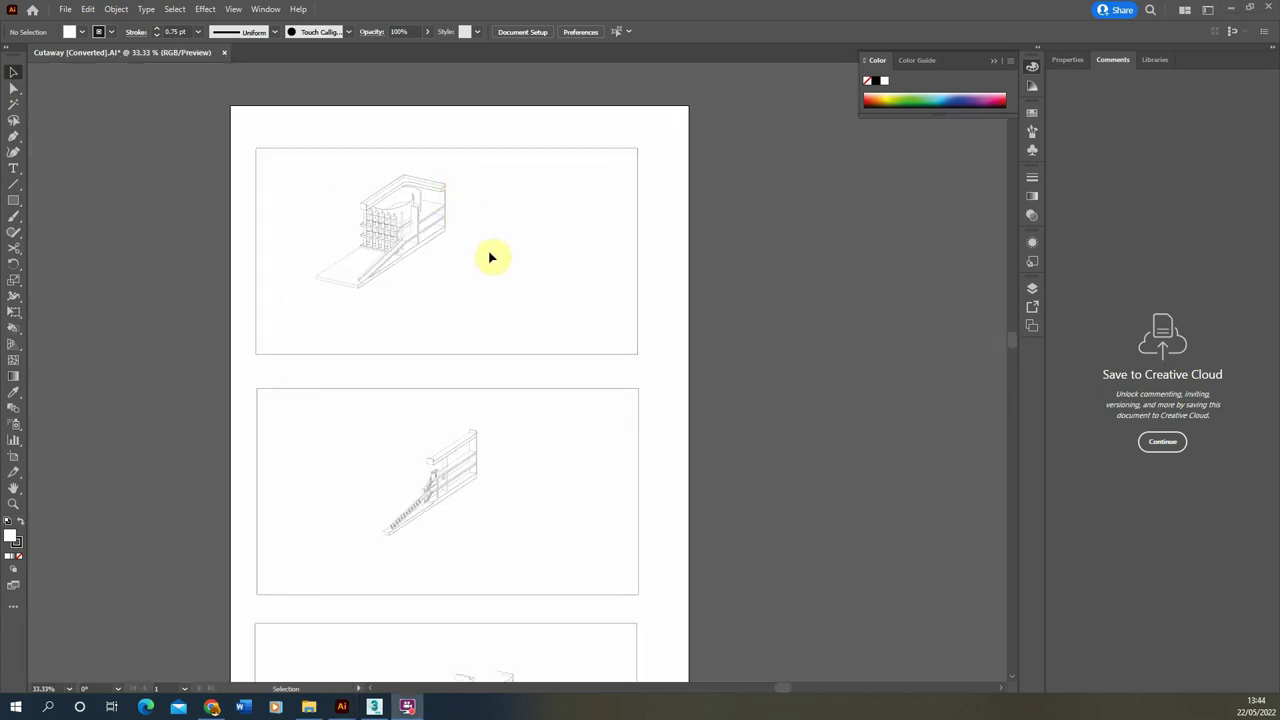
{"action": "scroll", "coordinate": [409, 214], "scroll_direction": "up", "scroll_amount": 4}
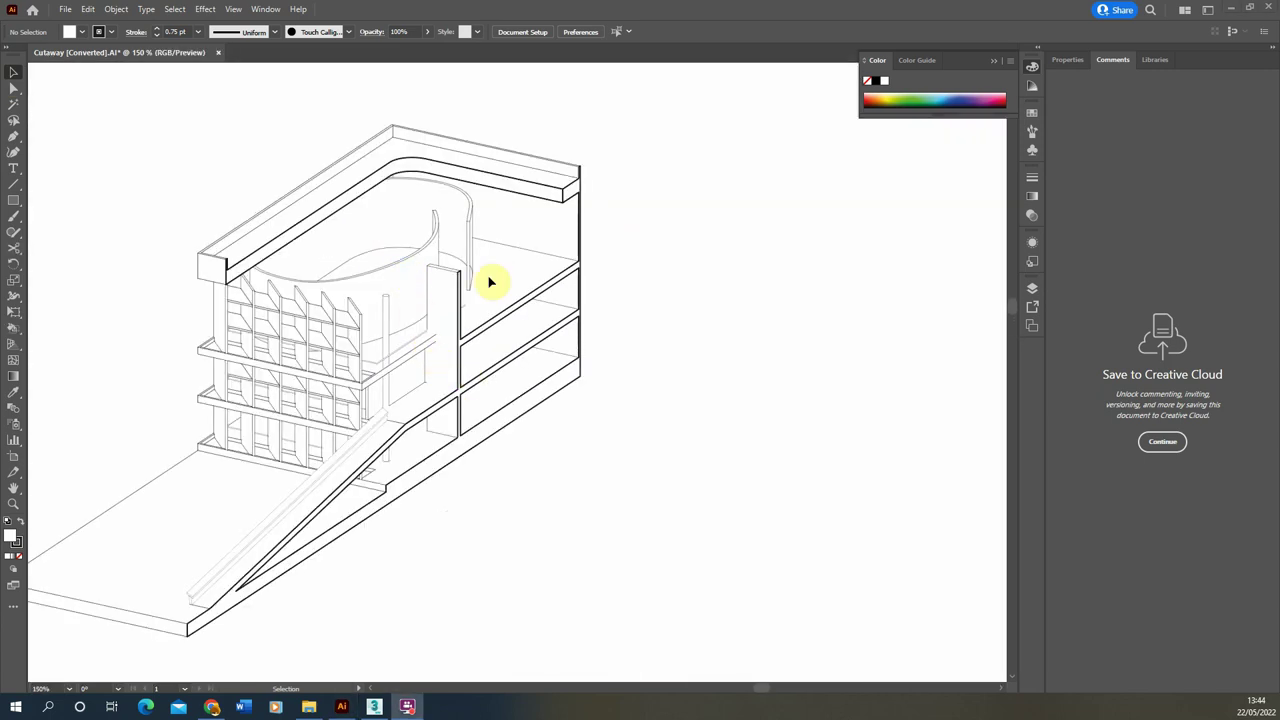
{"action": "scroll", "coordinate": [490, 283], "scroll_direction": "down", "scroll_amount": 2}
{"action": "scroll", "coordinate": [465, 288], "scroll_direction": "down", "scroll_amount": 10}
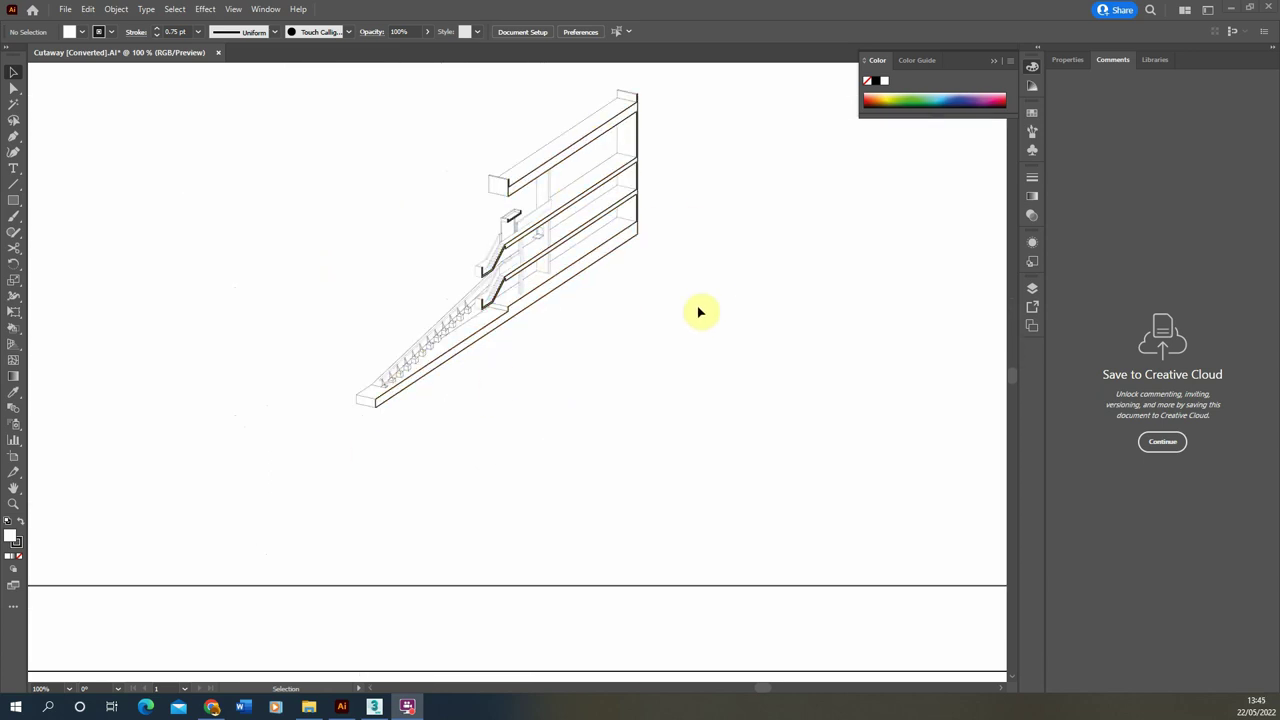
{"action": "scroll", "coordinate": [363, 291], "scroll_direction": "down", "scroll_amount": 10}
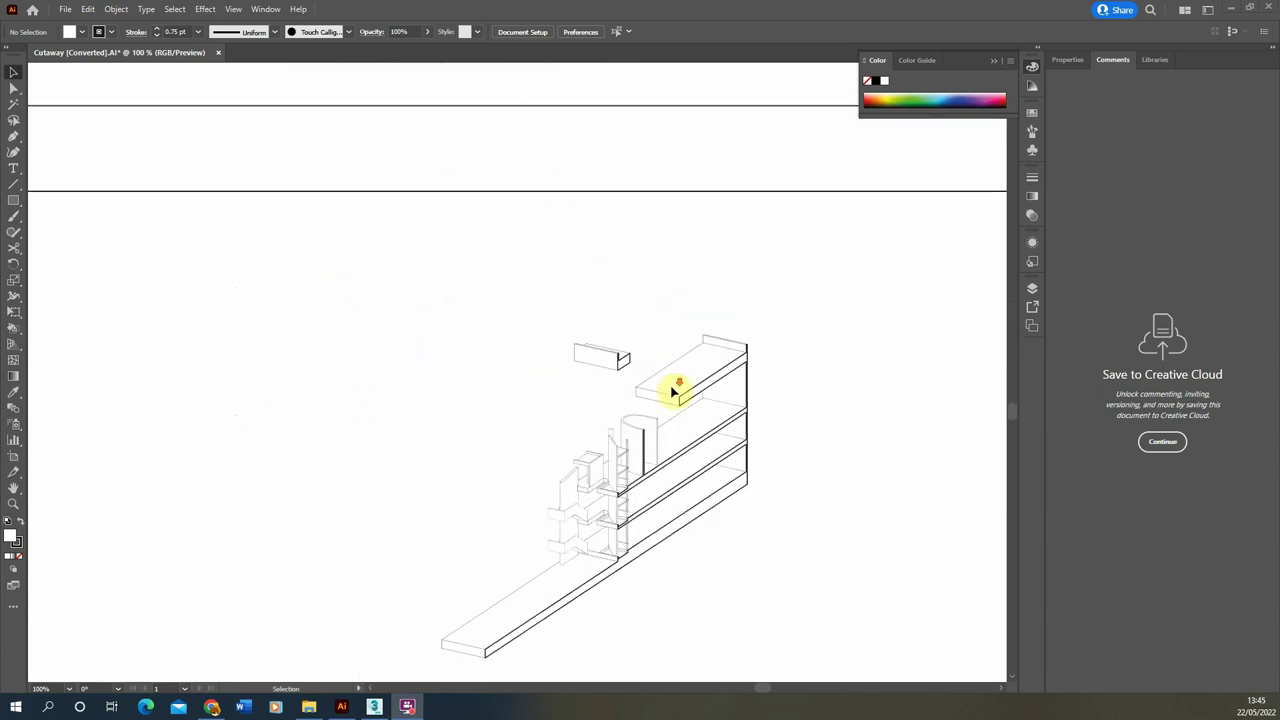
{"action": "scroll", "coordinate": [675, 392], "scroll_direction": "down", "scroll_amount": 3}
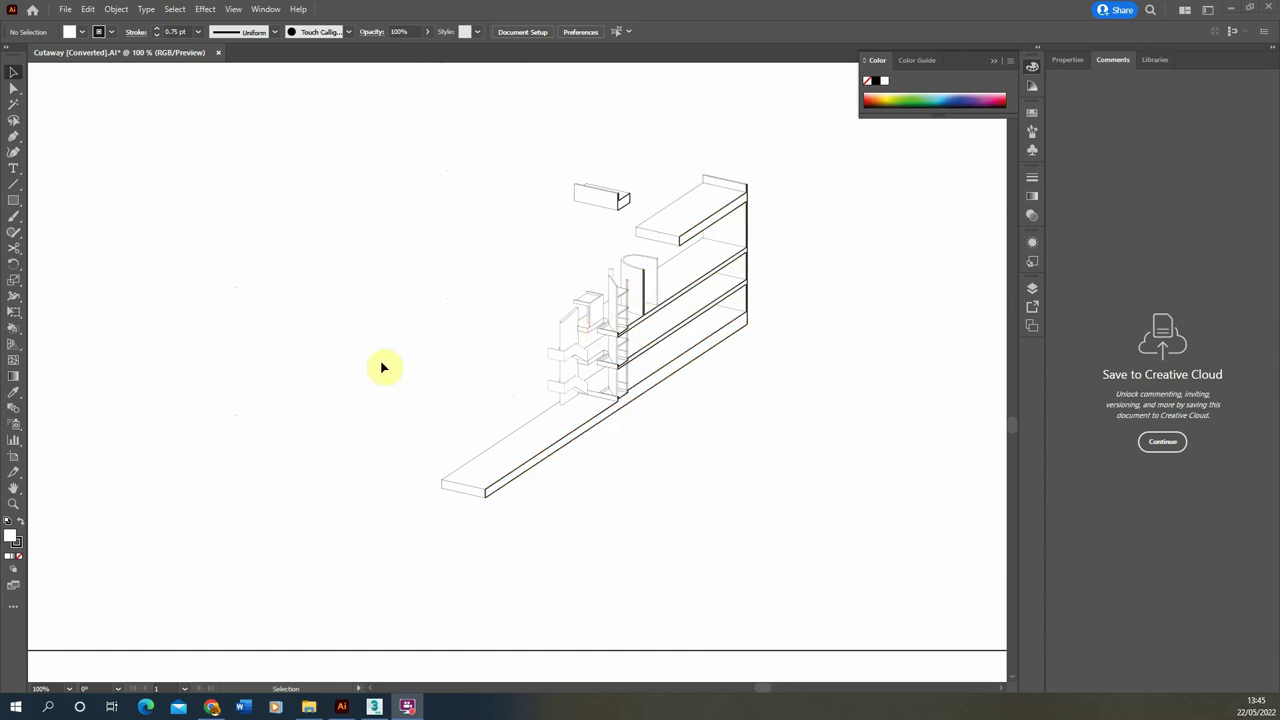
{"action": "scroll", "coordinate": [337, 360], "scroll_direction": "down", "scroll_amount": 12}
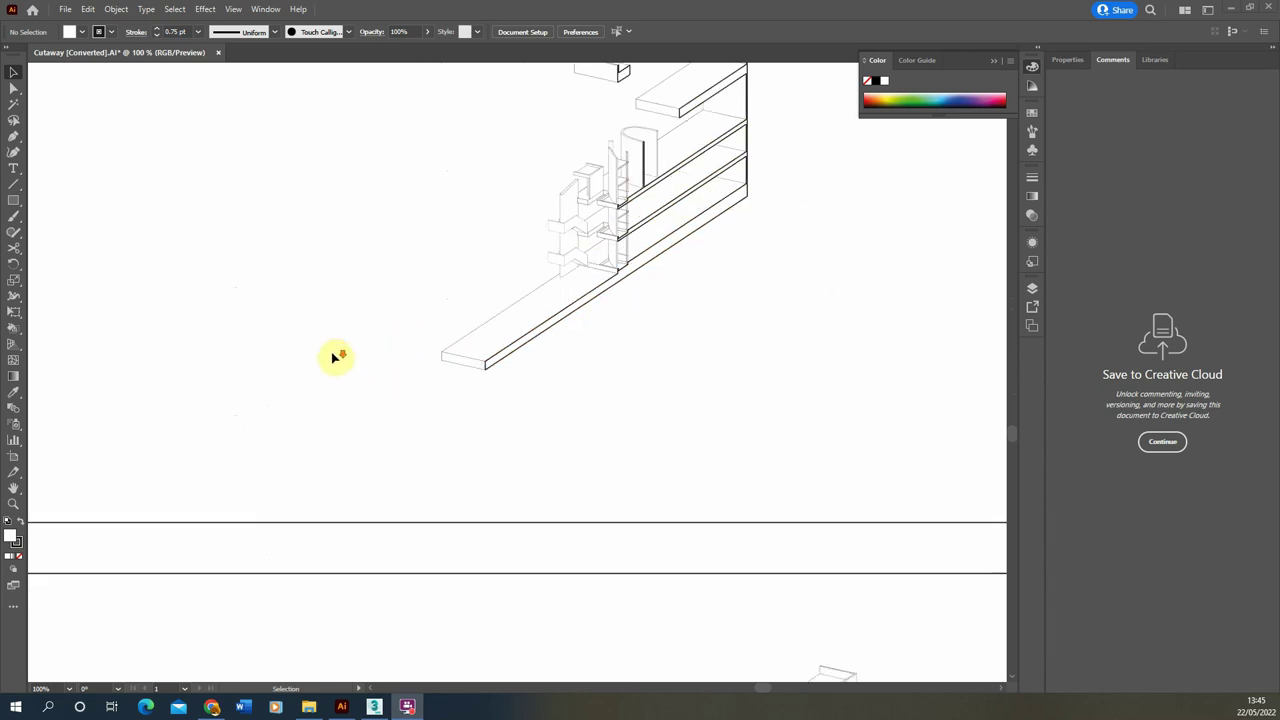
{"action": "scroll", "coordinate": [410, 515], "scroll_direction": "down", "scroll_amount": 2, "text": "alt"}
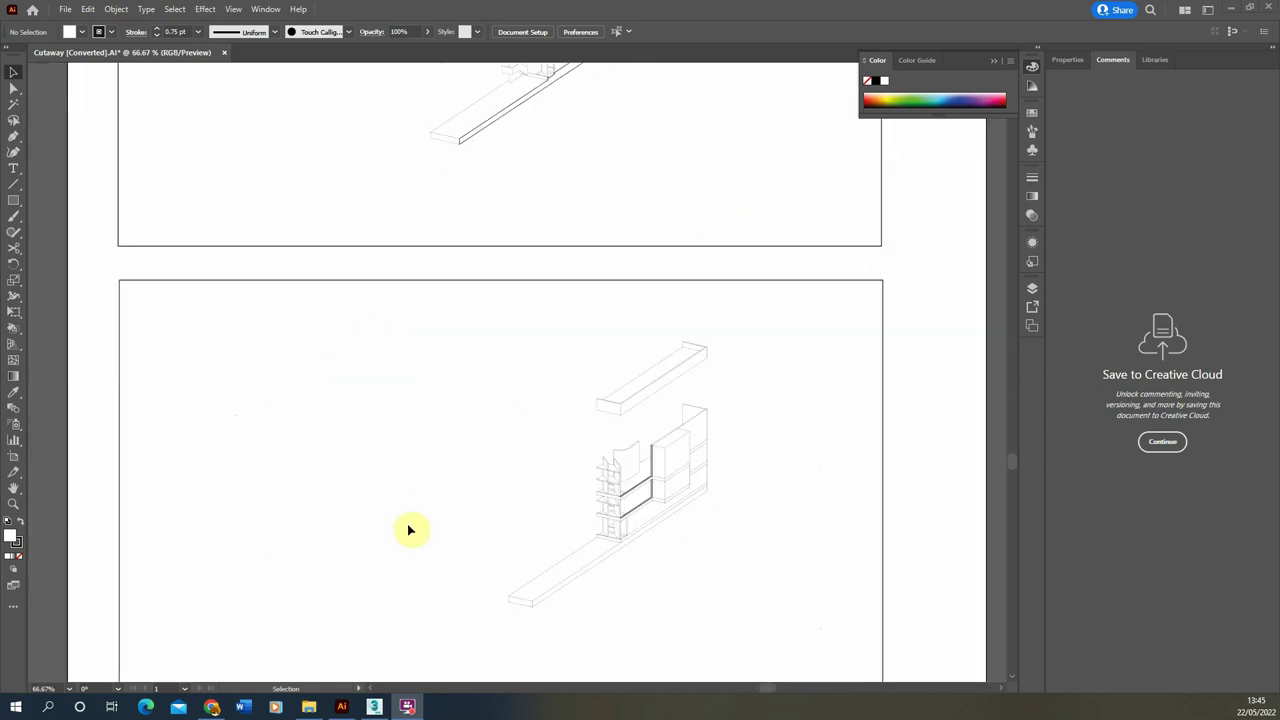
{"action": "scroll", "coordinate": [425, 524], "scroll_direction": "up", "scroll_amount": 3}
{"action": "scroll", "coordinate": [443, 457], "scroll_direction": "up", "scroll_amount": 12}
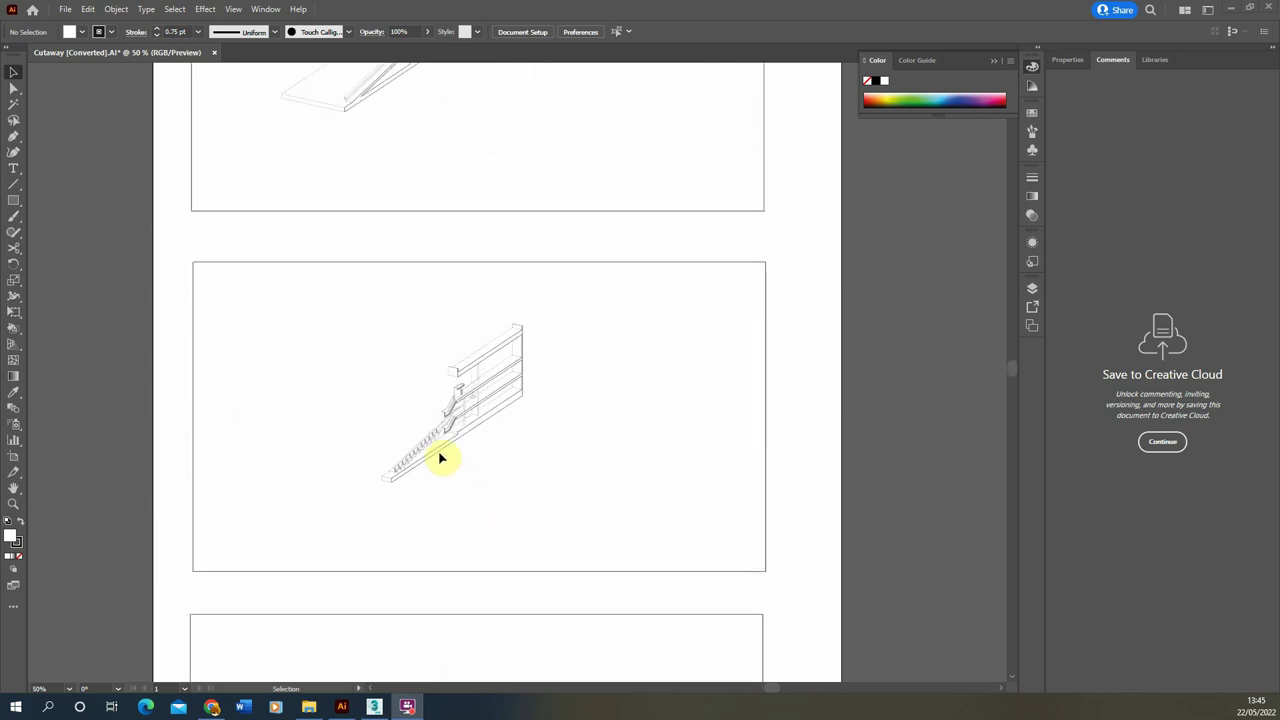
{"action": "scroll", "coordinate": [432, 454], "scroll_direction": "down", "scroll_amount": 3}
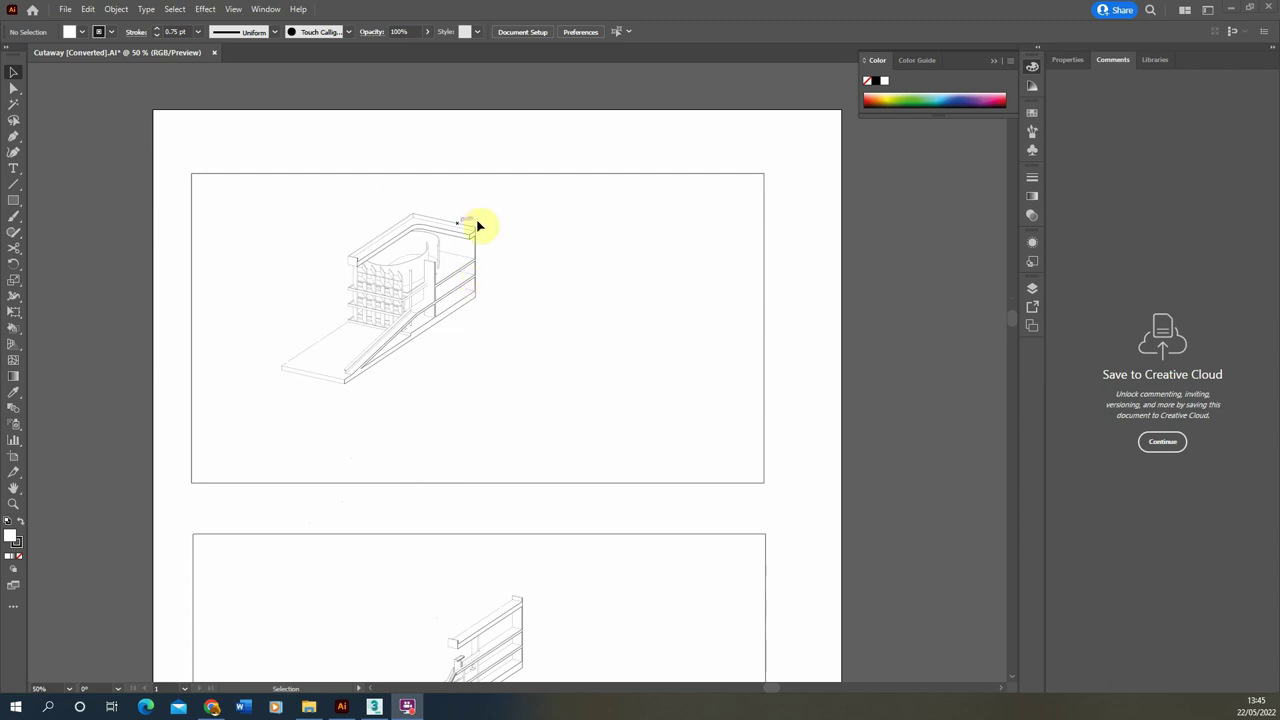
{"action": "scroll", "coordinate": [612, 412], "scroll_direction": "down", "scroll_amount": 2}
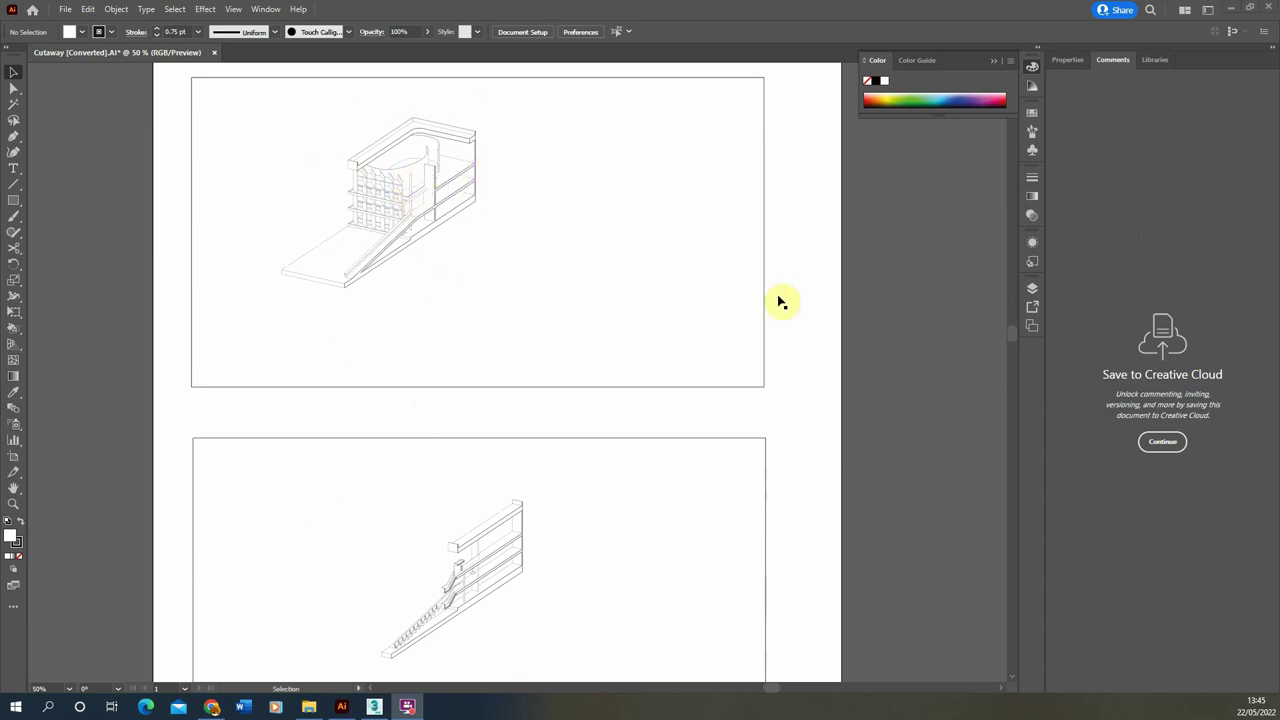
Unlock all the Make2D visible curves layers, keeping the viewport rectangle and Section locked, and select the first cutaway's linework to copy.
{"action": "left_click", "coordinate": [1031, 290]}
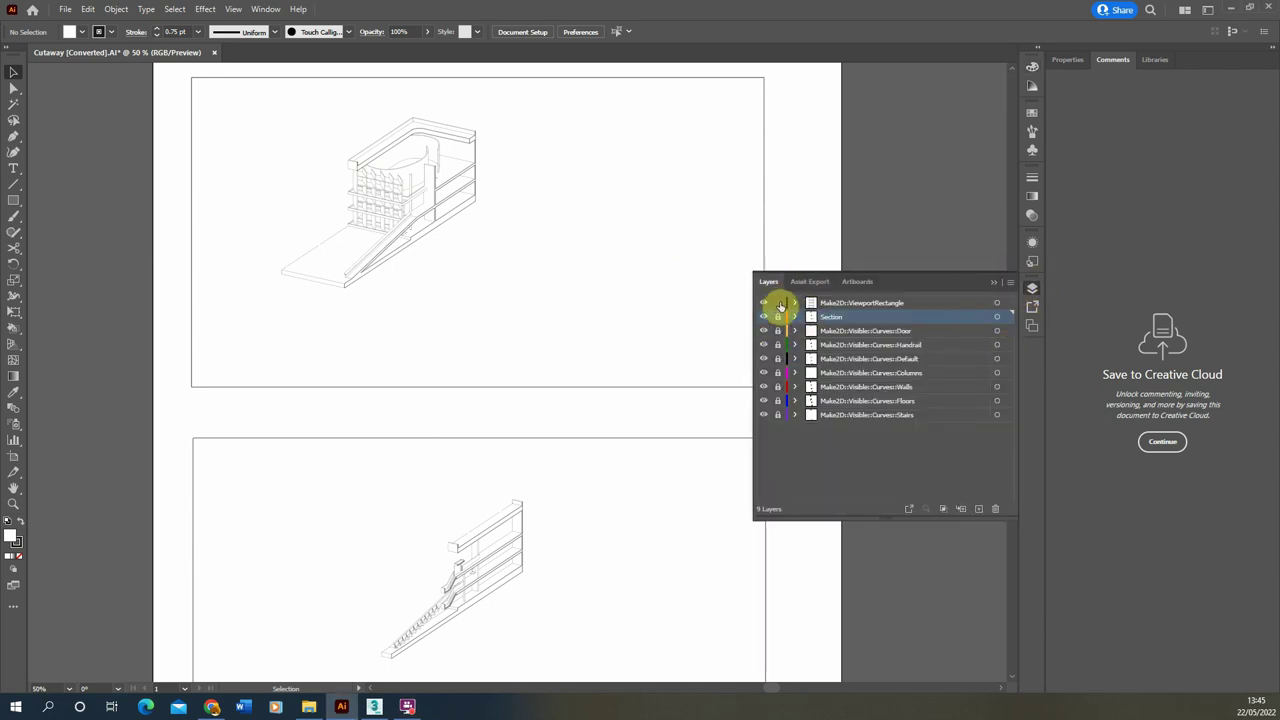
{"action": "left_click_drag", "start_coordinate": [778, 341], "coordinate": [771, 423]}
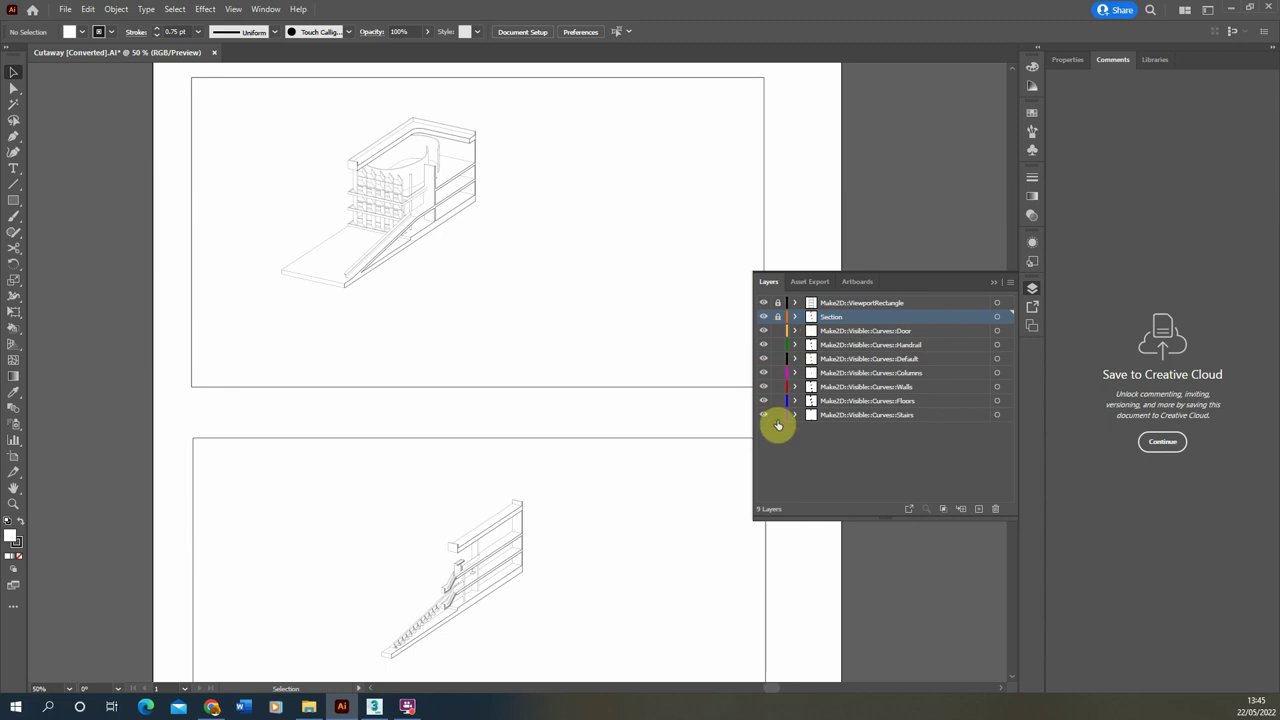
{"action": "left_click_drag", "start_coordinate": [390, 233], "coordinate": [260, 320]}
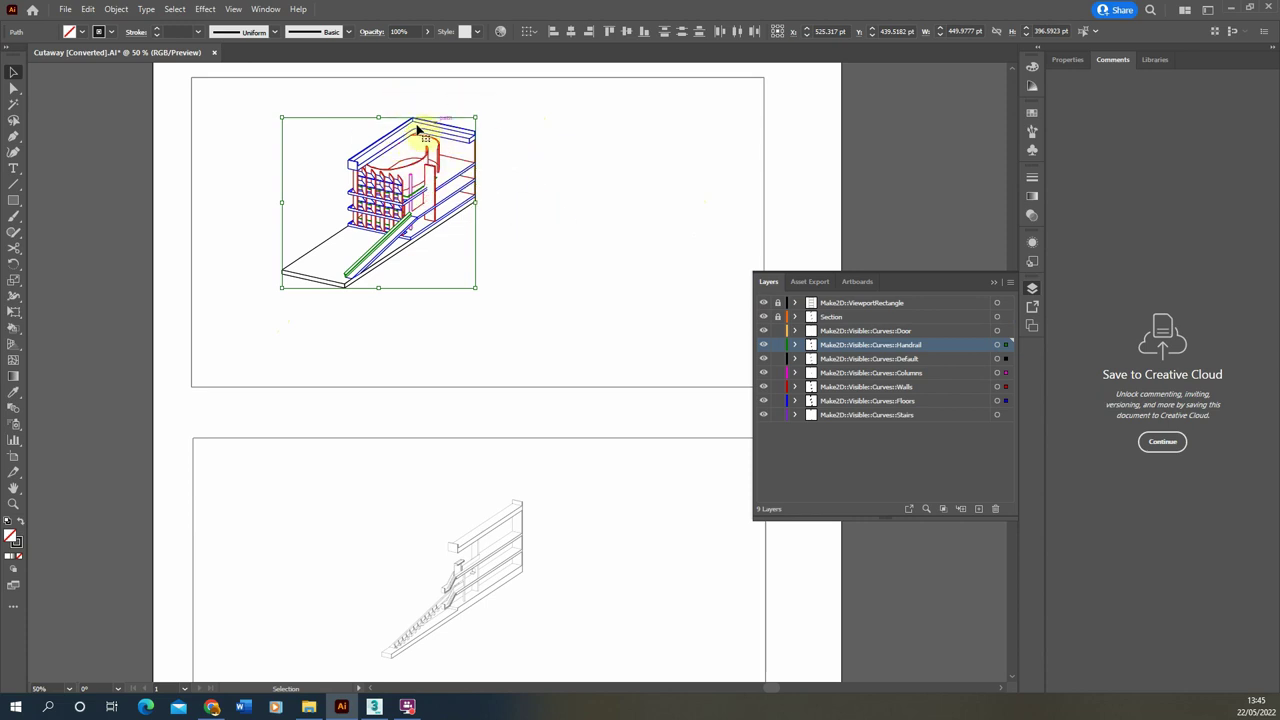
Create a new layer below the Stairs curves layer, name it Paint, and deselect the linework.
{"action": "left_click", "coordinate": [884, 415]}
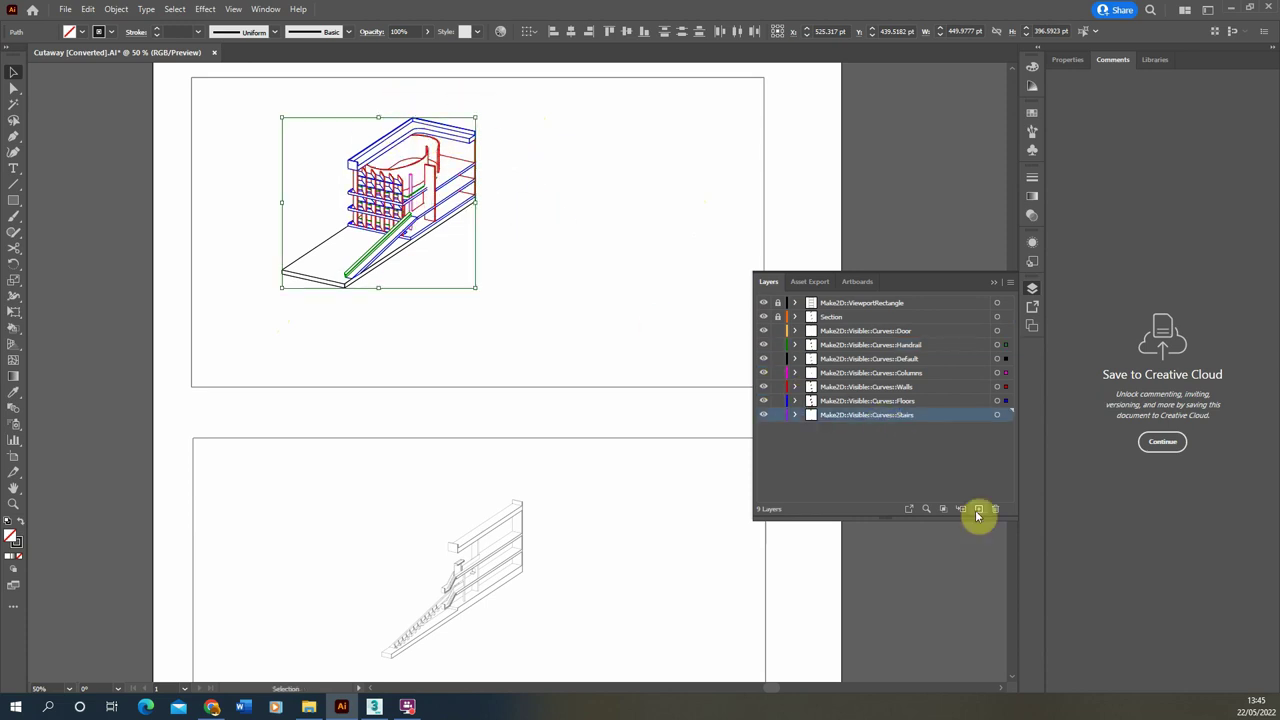
{"action": "left_click", "coordinate": [978, 510]}
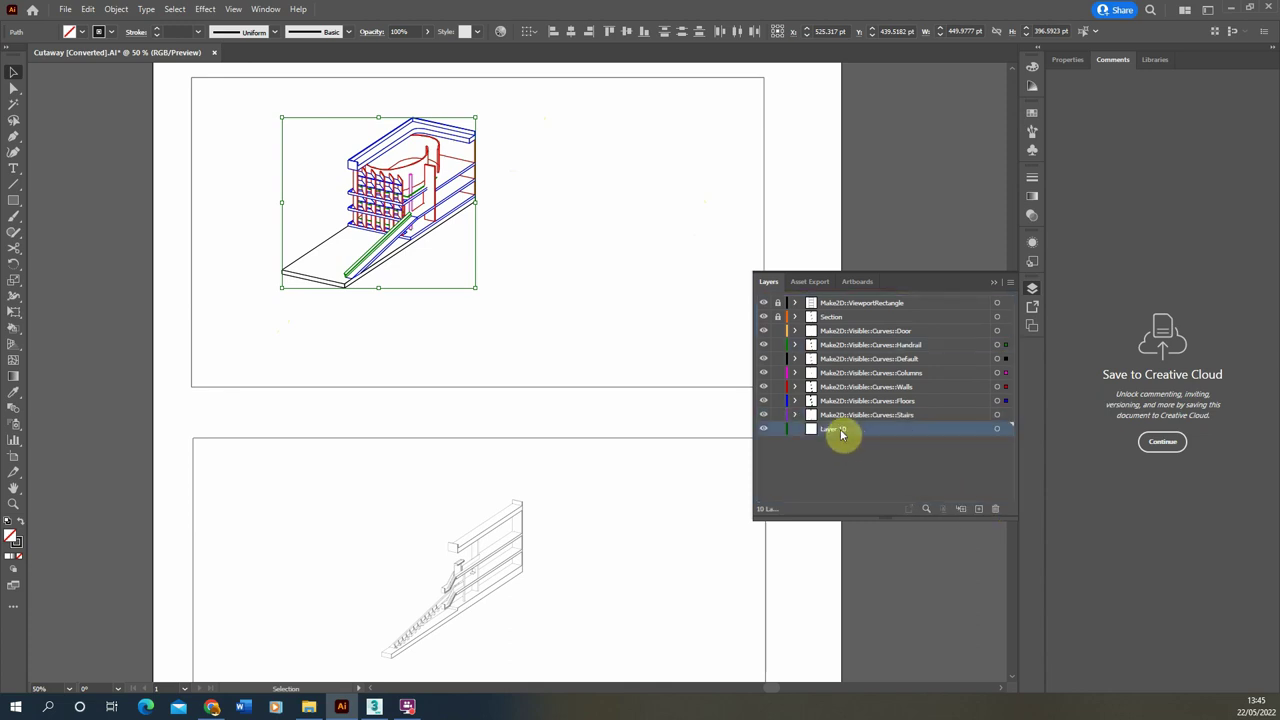
{"action": "double_click", "coordinate": [840, 429]}
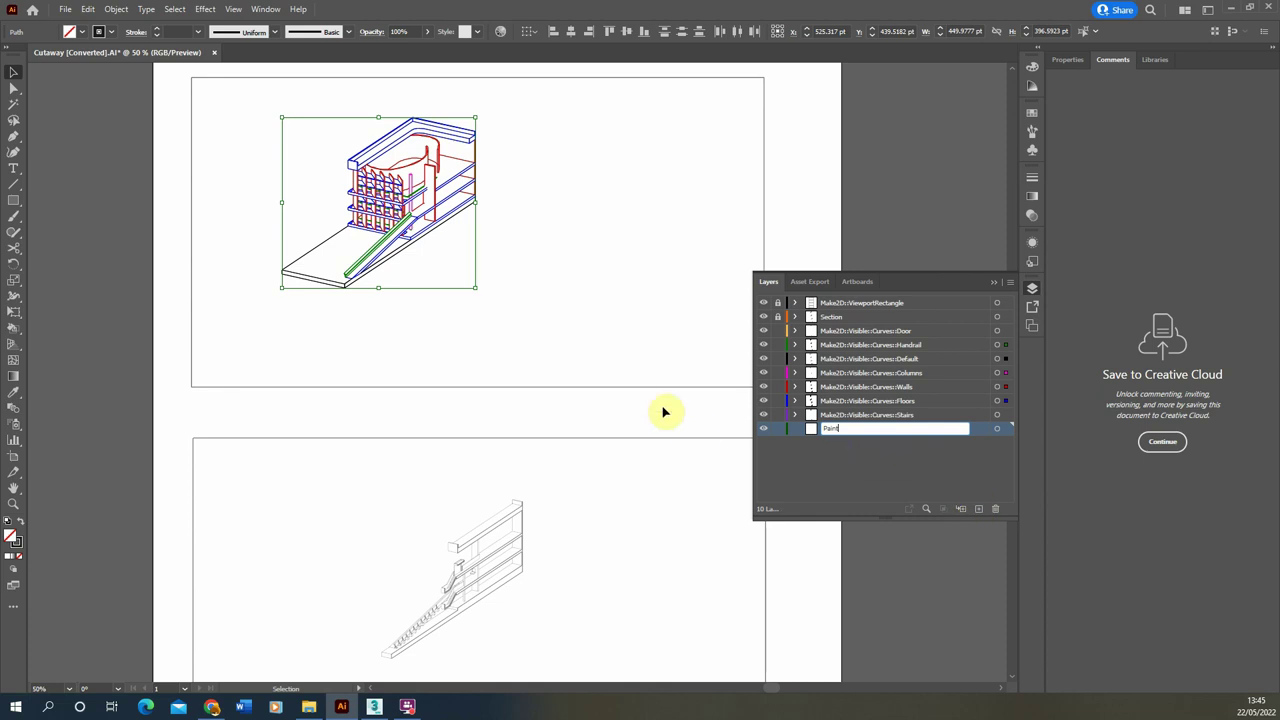
{"action": "left_click", "coordinate": [578, 311]}
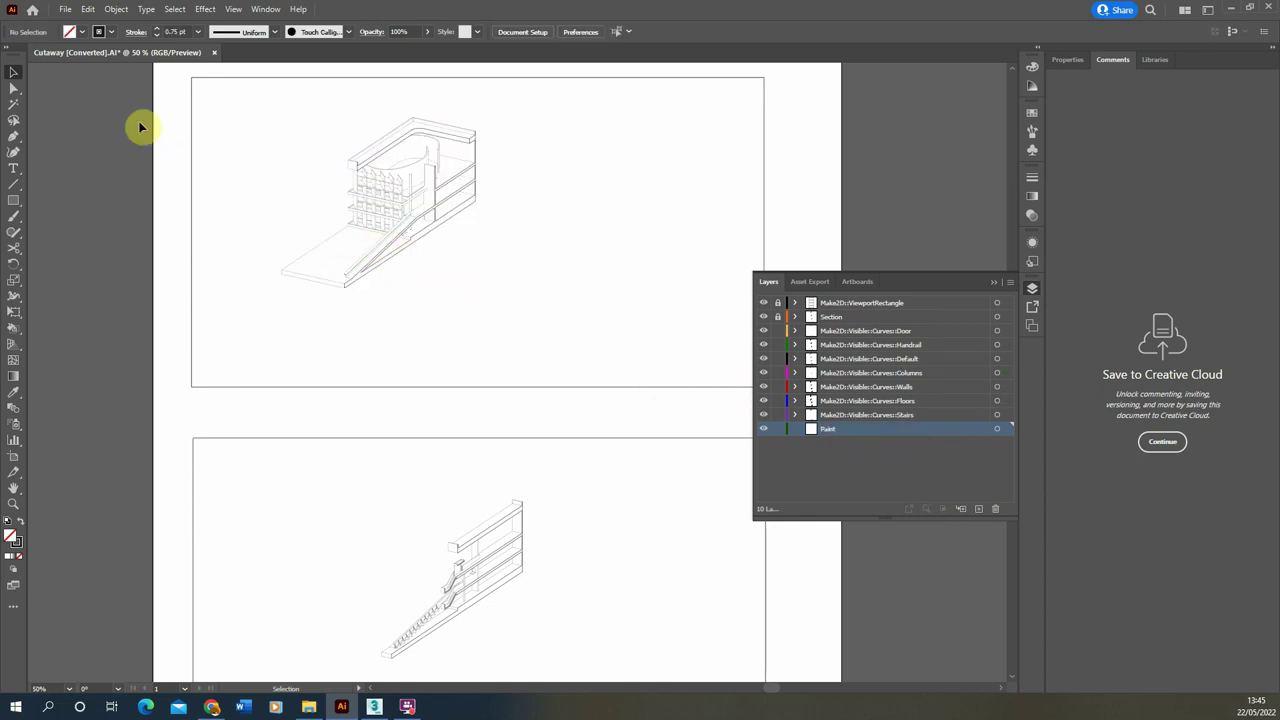
Paste the copied linework in place on the Paint layer and lock every other layer.
{"action": "left_click", "coordinate": [88, 9]}
{"action": "left_click", "coordinate": [137, 134]}
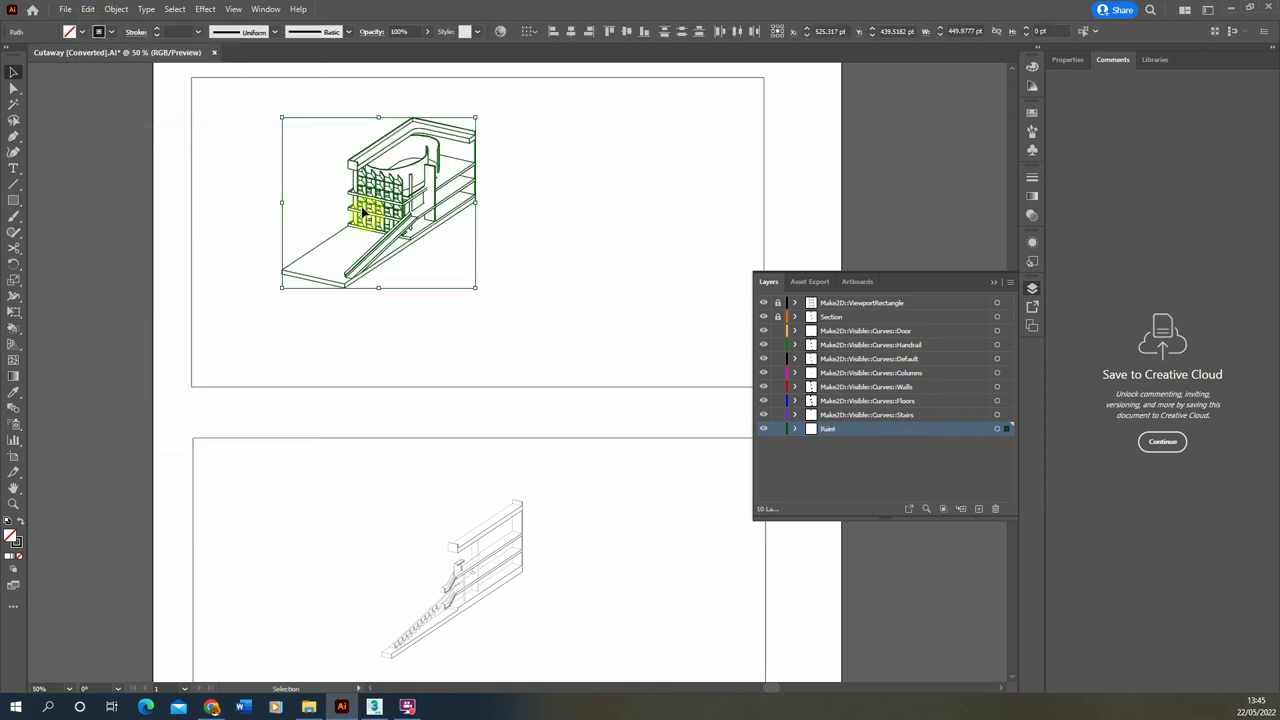
{"action": "mouse_move", "coordinate": [777, 414]}
{"action": "left_mouse_down"}
{"action": "mouse_move", "coordinate": [771, 323]}
{"action": "mouse_move", "coordinate": [737, 315]}
{"action": "left_mouse_up"}
{"action": "scroll", "coordinate": [367, 153], "scroll_direction": "up", "scroll_amount": 2}
{"action": "scroll", "coordinate": [243, 410], "scroll_direction": "down", "scroll_amount": 1}
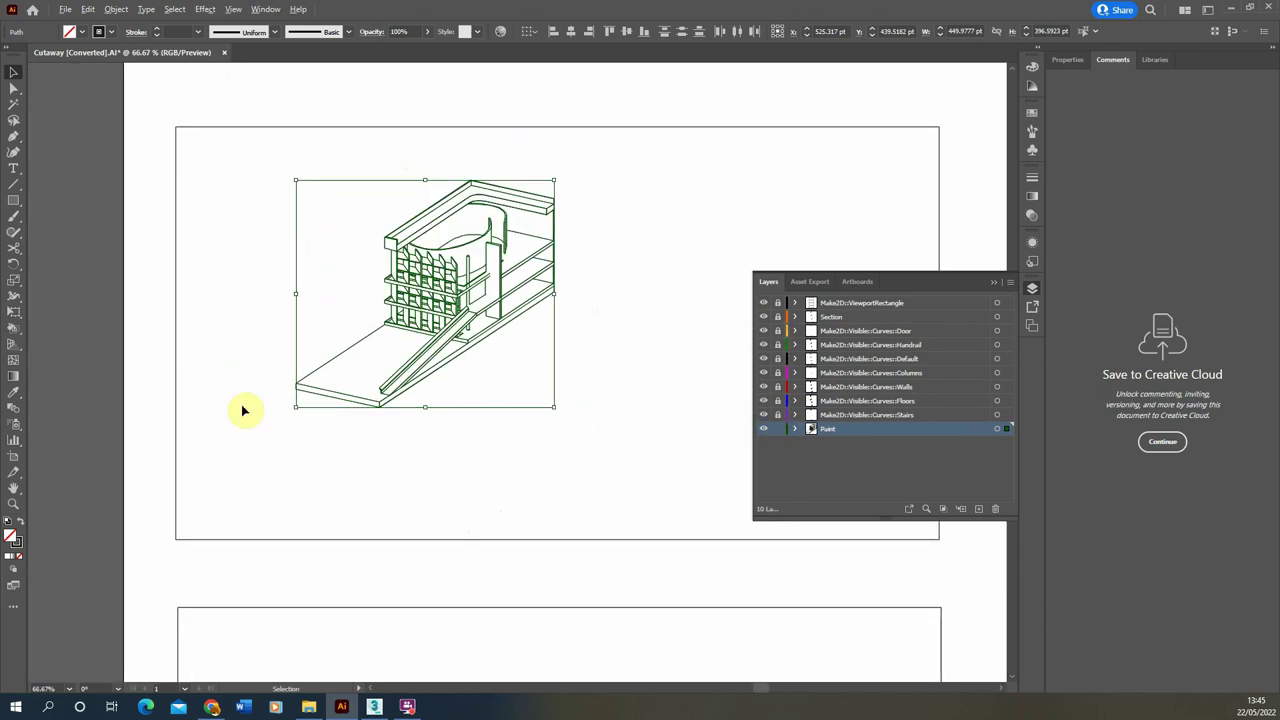
Set the pasted linework's stroke to none and hide every layer except Paint.
{"action": "left_click", "coordinate": [18, 550]}
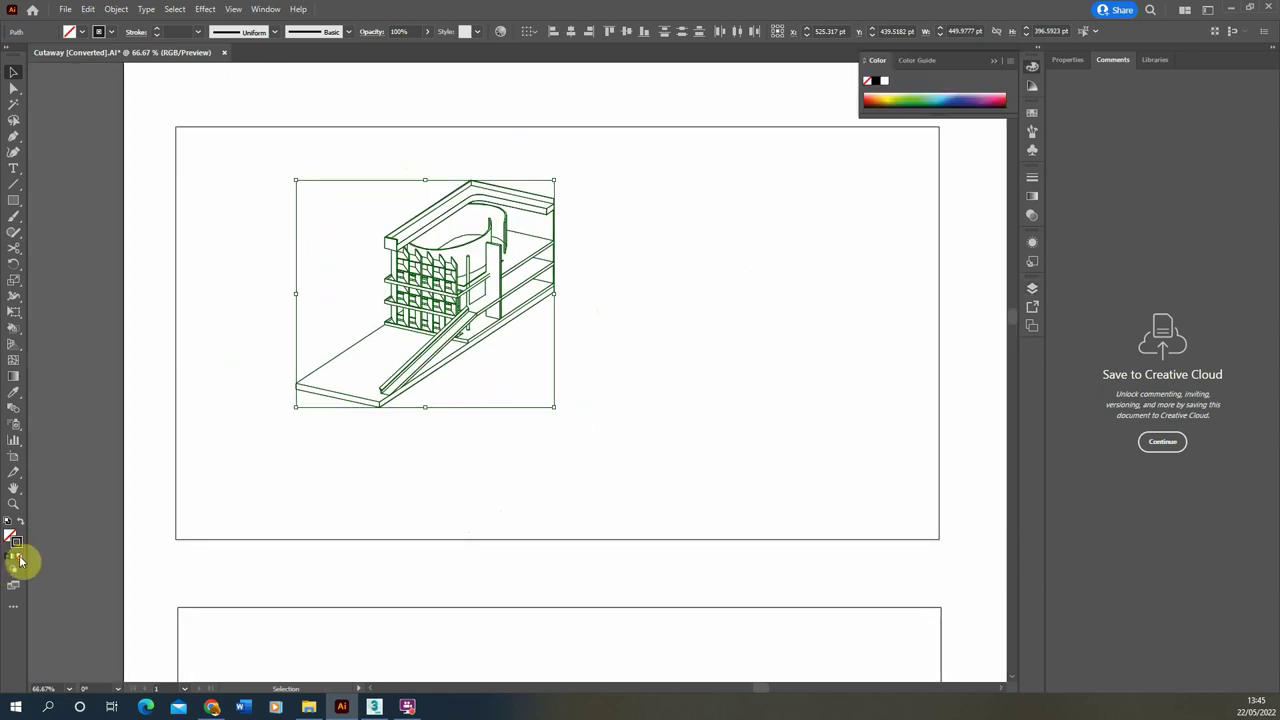
{"action": "left_click", "coordinate": [19, 558]}
{"action": "scroll", "coordinate": [449, 294], "scroll_direction": "up", "scroll_amount": 1}
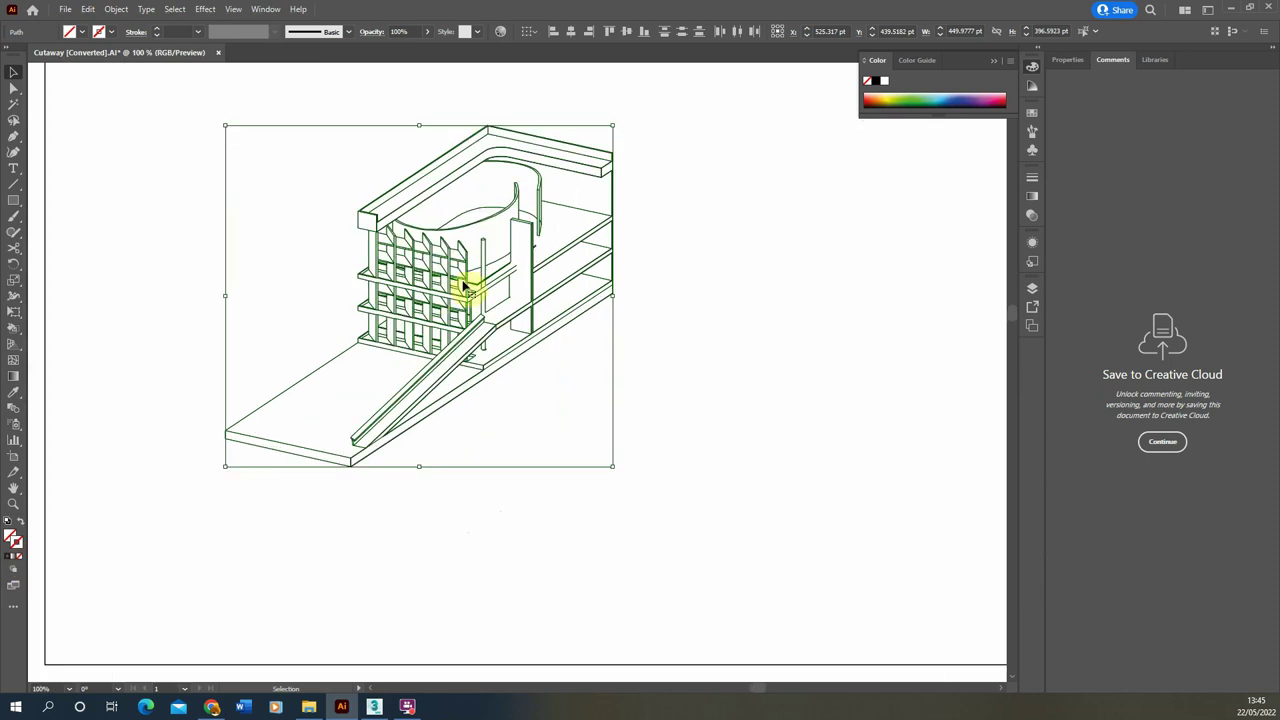
{"action": "left_click", "coordinate": [1031, 289]}
{"action": "left_click_drag", "start_coordinate": [765, 416], "coordinate": [764, 301]}
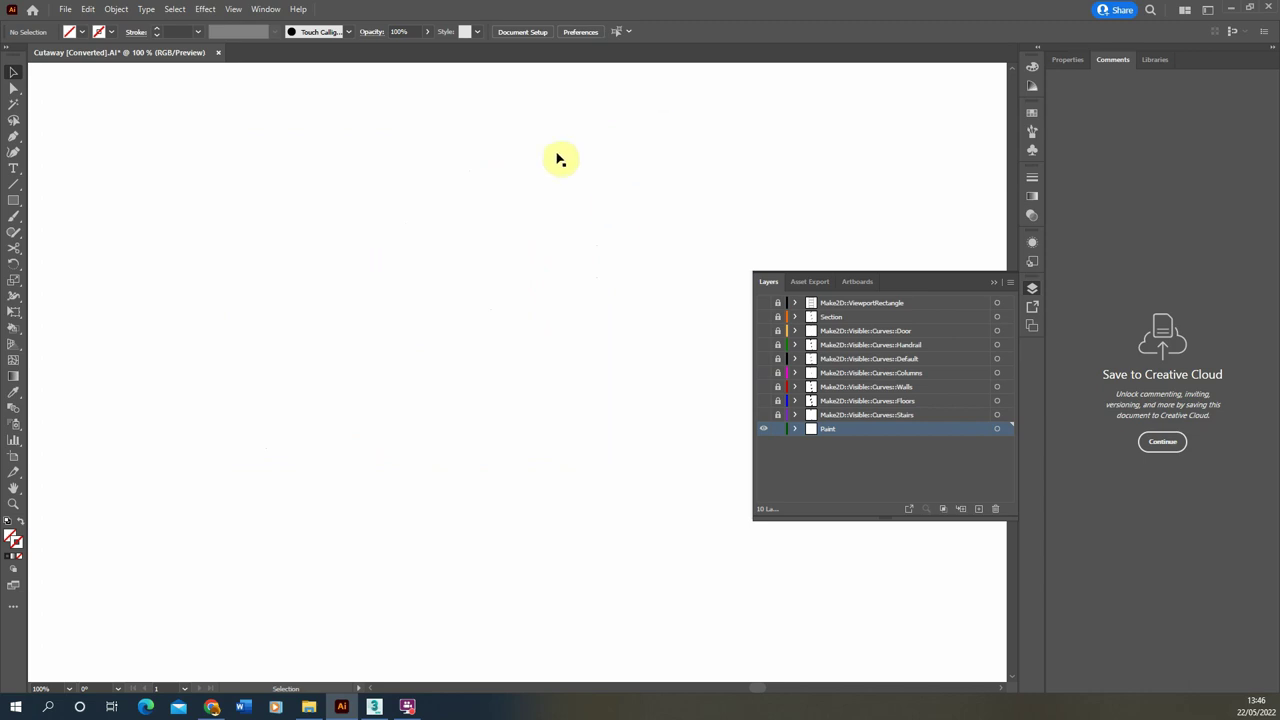
Select all the strokeless linework on the Paint layer and make it a Live Paint group.
{"action": "left_click_drag", "start_coordinate": [679, 124], "coordinate": [229, 484]}
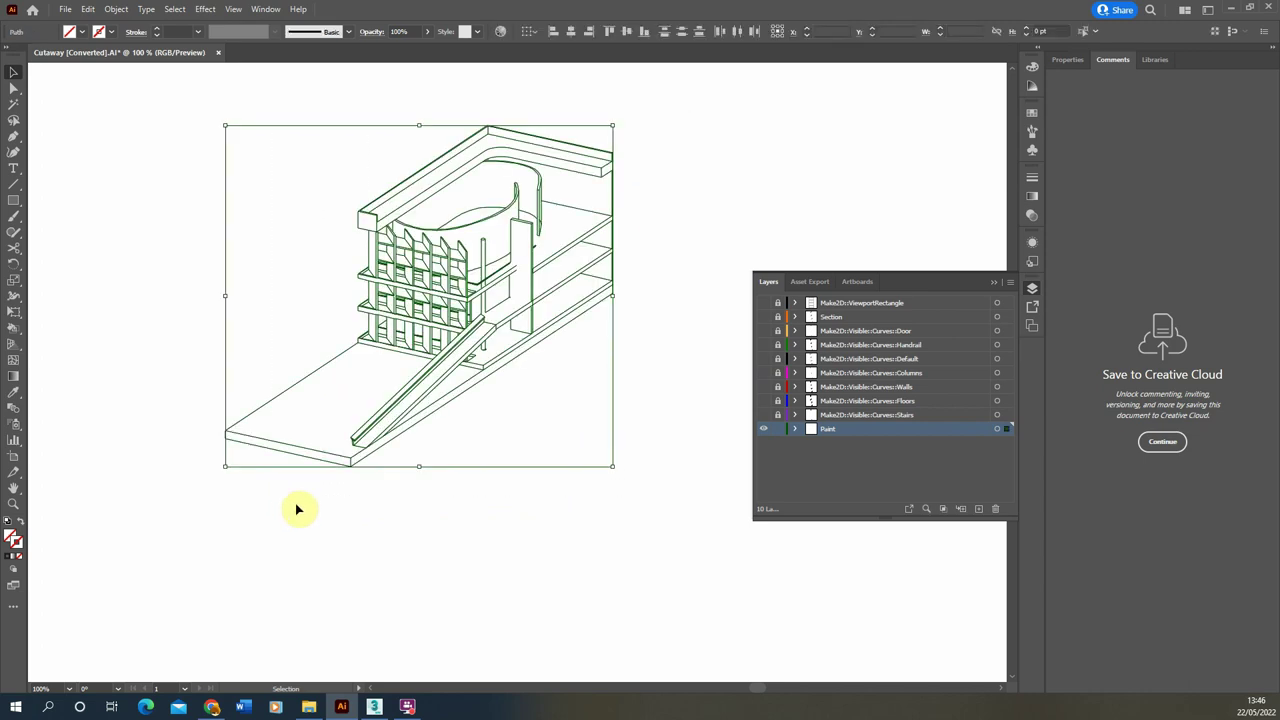
{"action": "left_click_drag", "start_coordinate": [671, 97], "coordinate": [157, 516]}
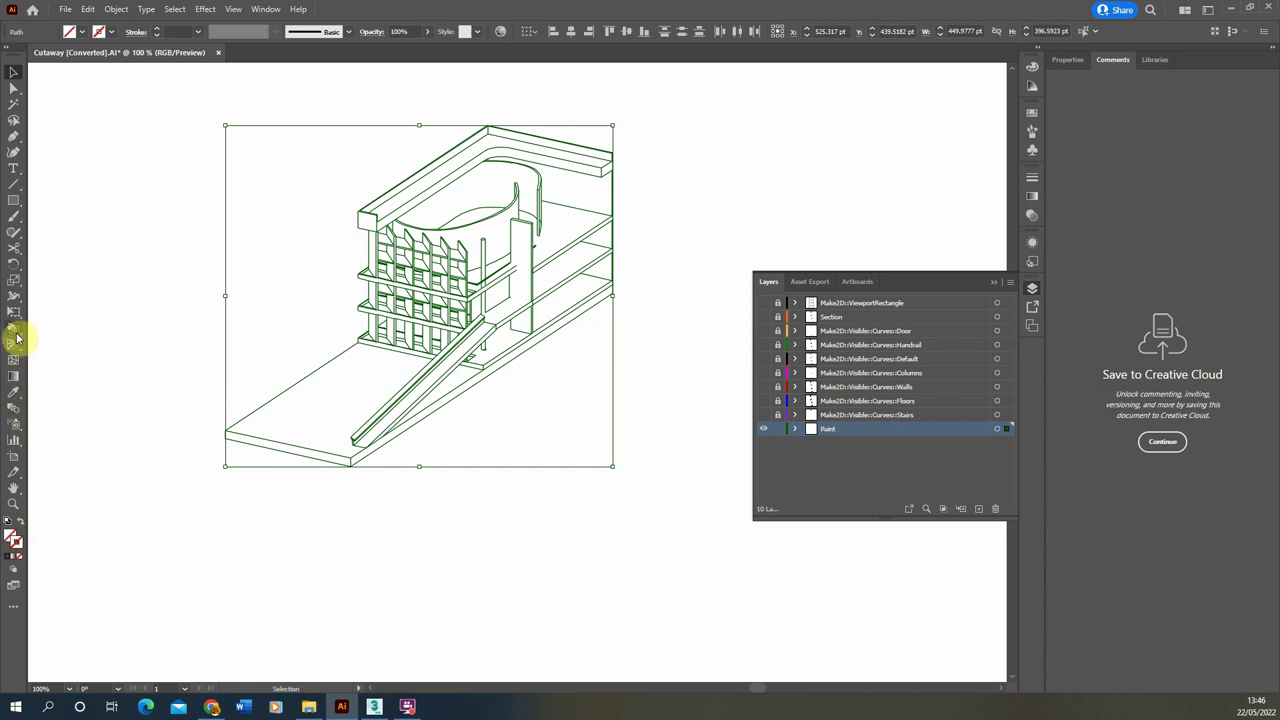
{"action": "left_click", "coordinate": [15, 331]}
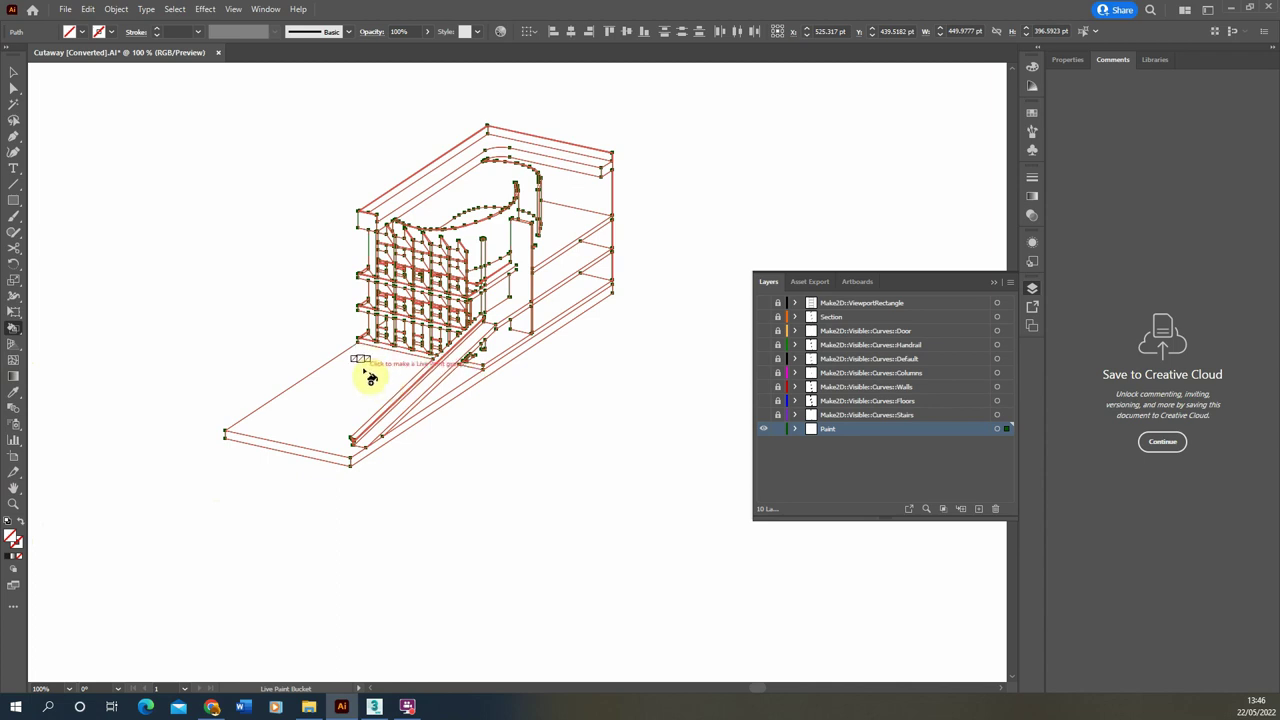
{"action": "left_click", "coordinate": [370, 376]}
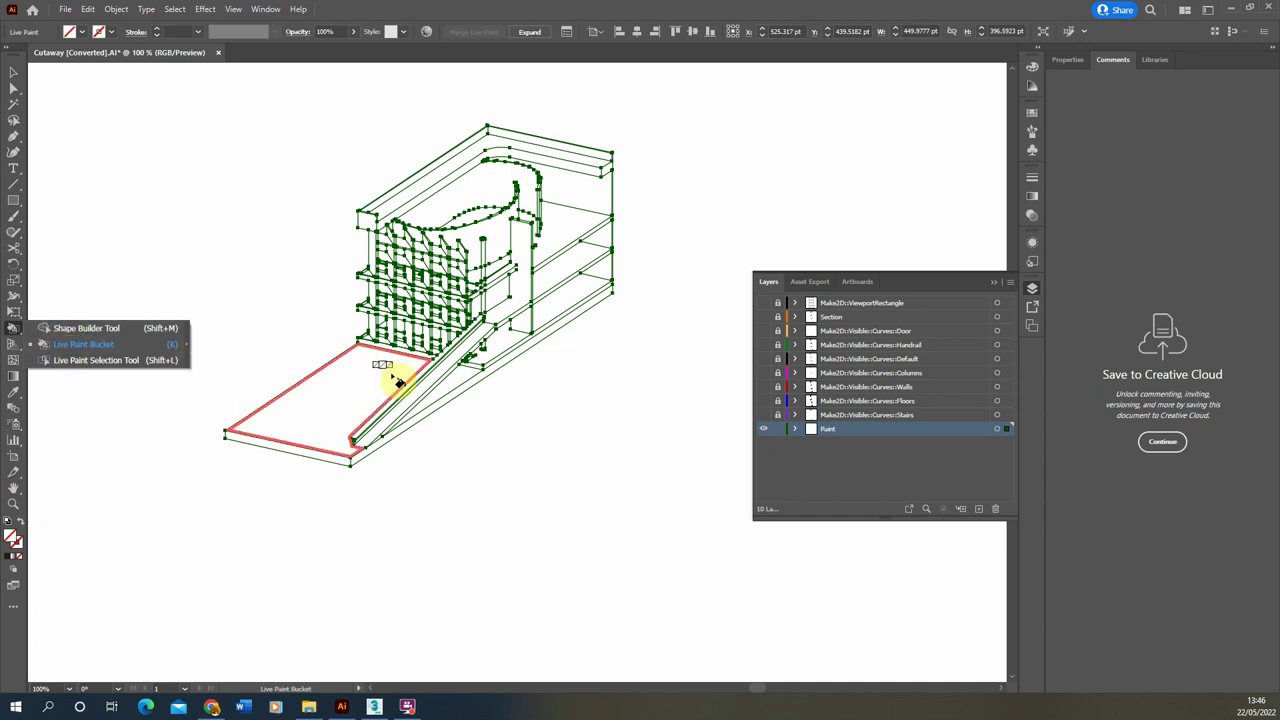
{"action": "left_click", "coordinate": [14, 71]}
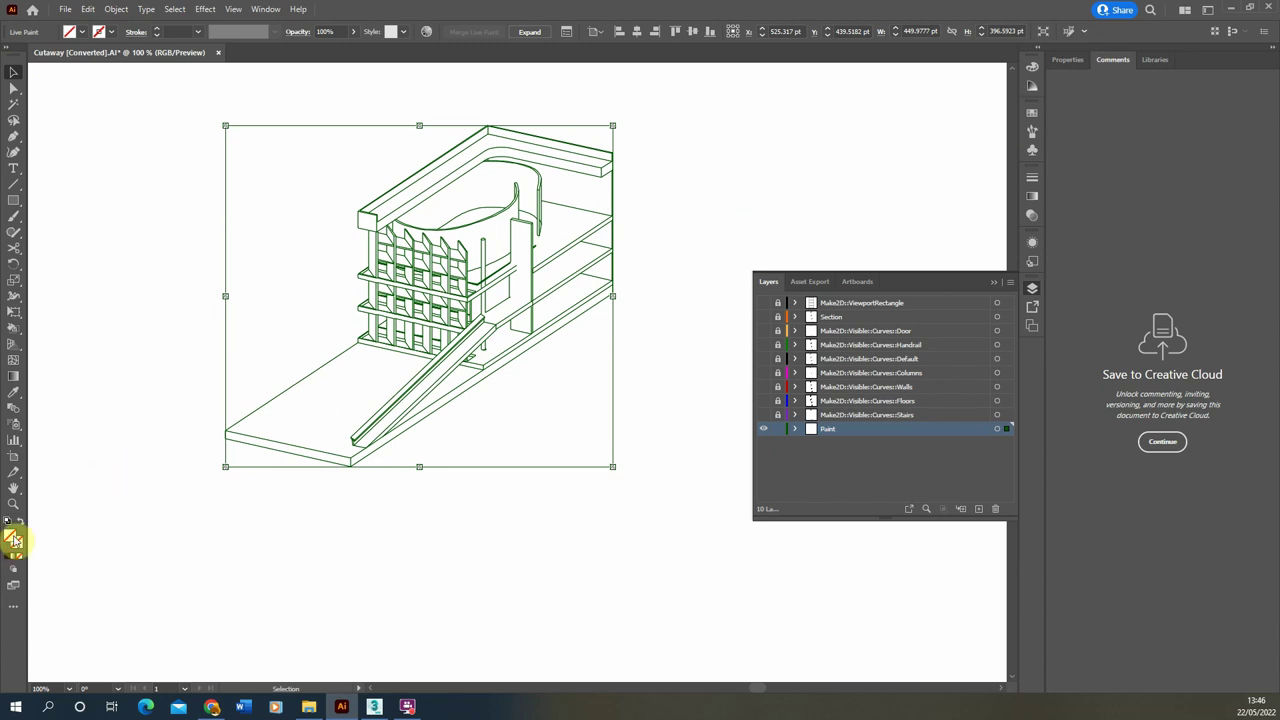
Fill the Live Paint group with white and make all the hidden layers visible again, including the viewport rectangles.
{"action": "left_click", "coordinate": [1032, 66]}
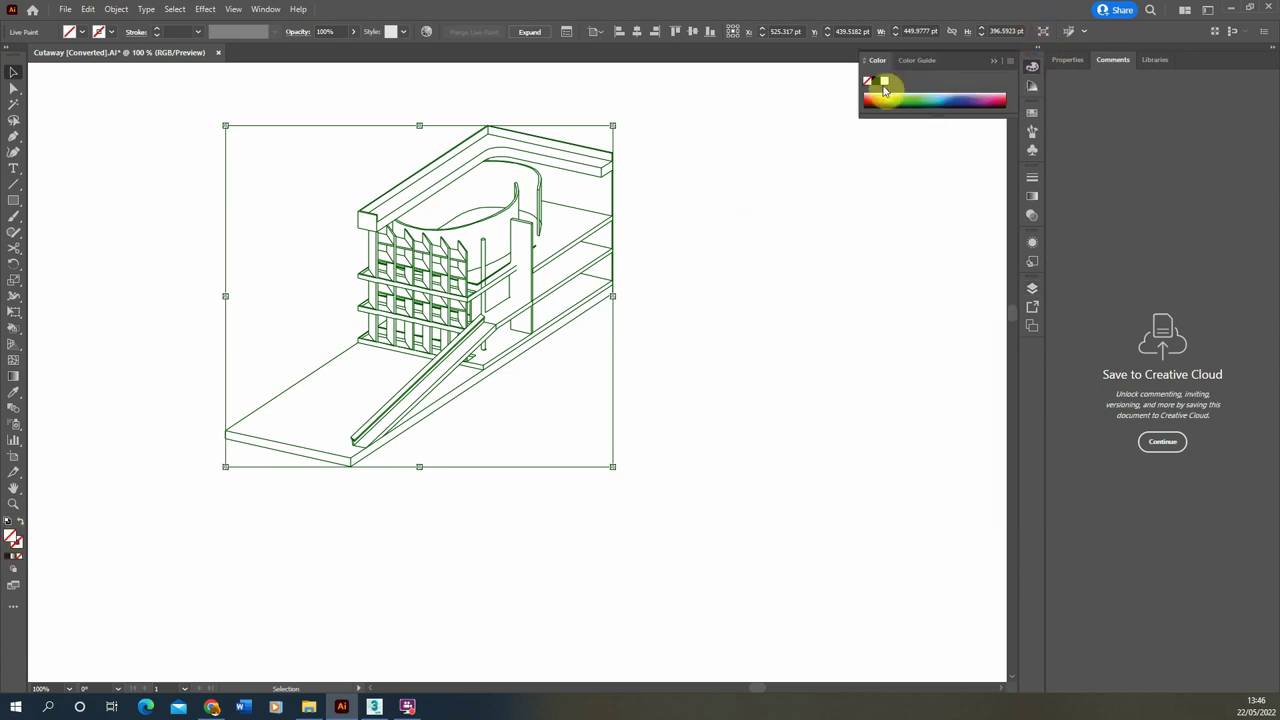
{"action": "key", "text": "Delete"}
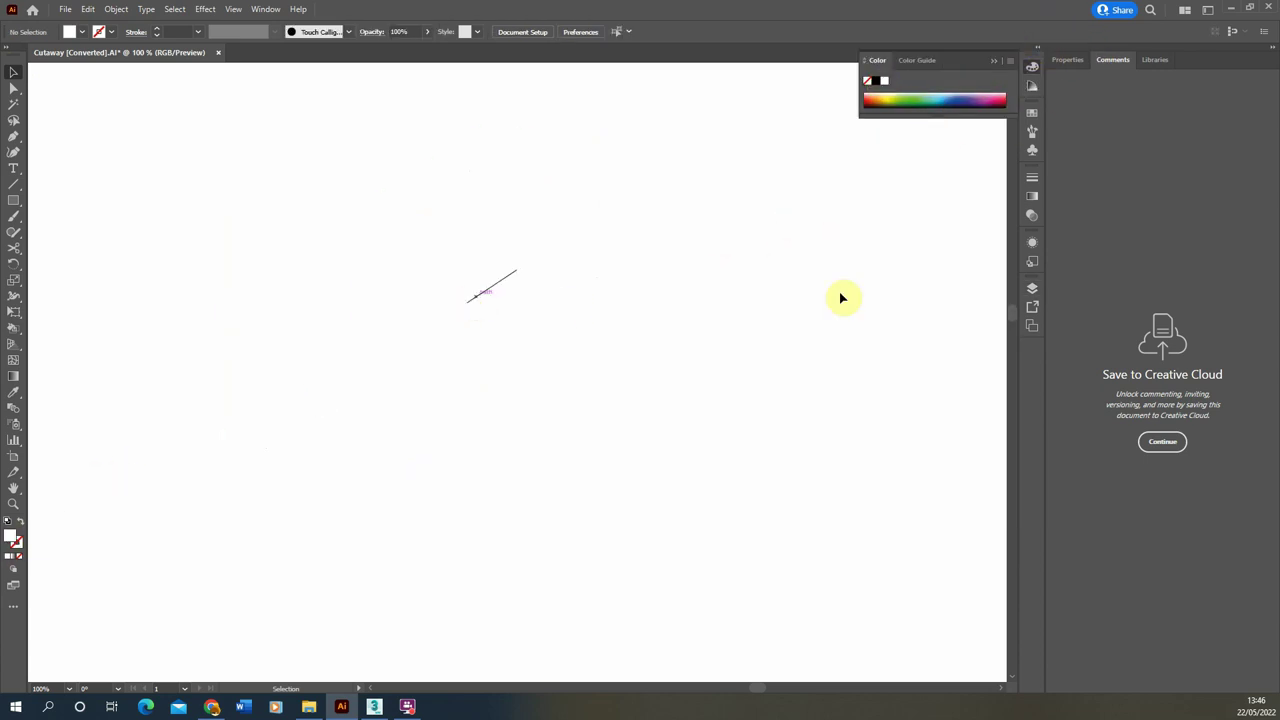
{"action": "left_click", "coordinate": [1033, 288]}
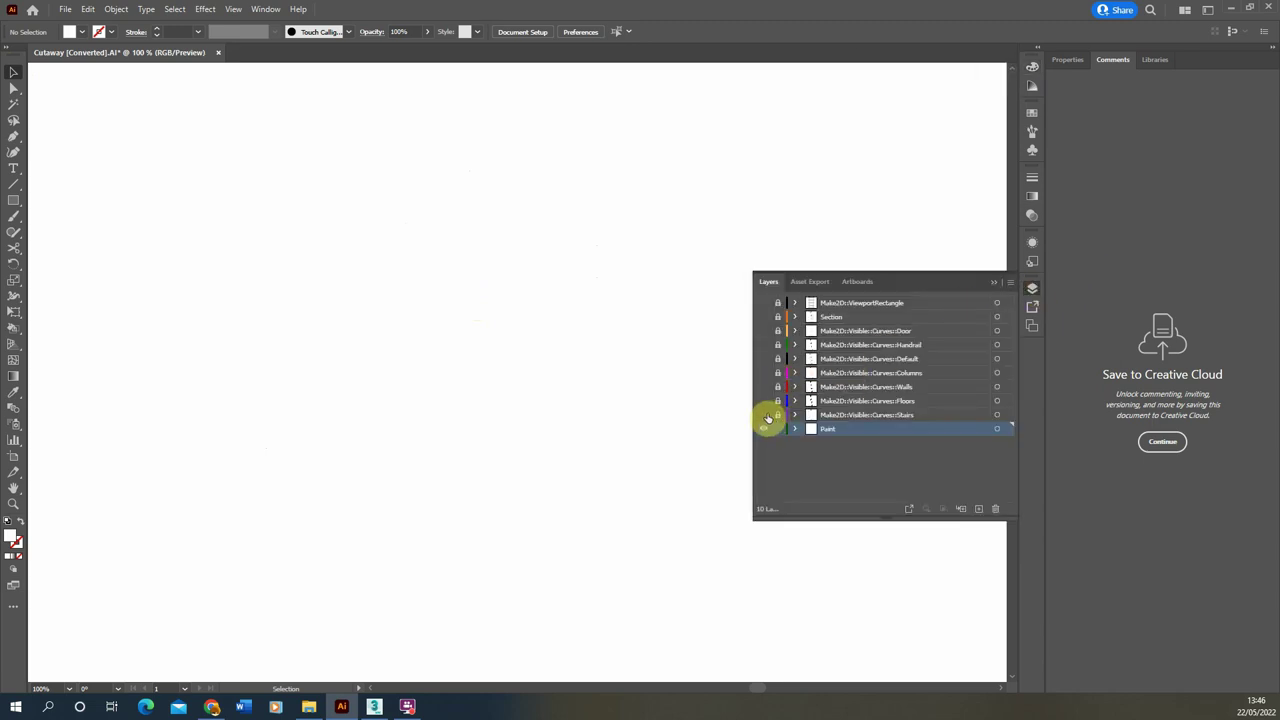
{"action": "left_click_drag", "start_coordinate": [766, 418], "coordinate": [770, 330]}
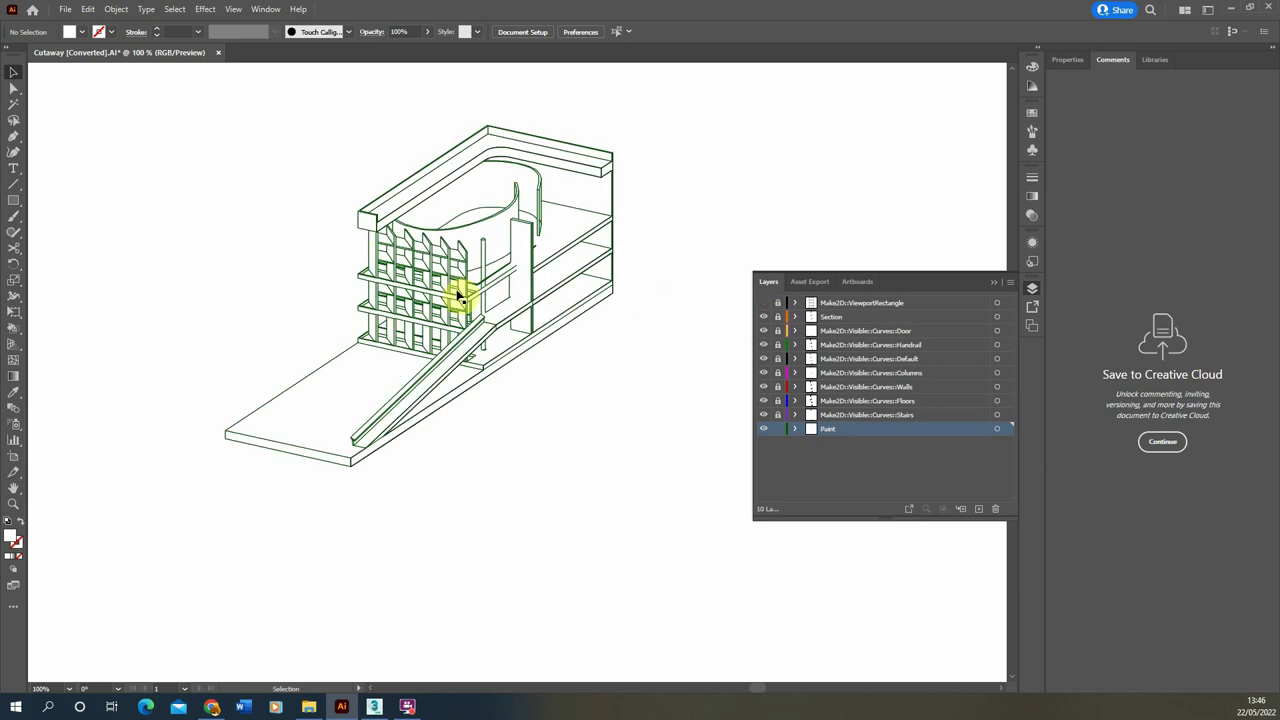
{"action": "scroll", "coordinate": [343, 263], "scroll_direction": "down", "scroll_amount": 3}
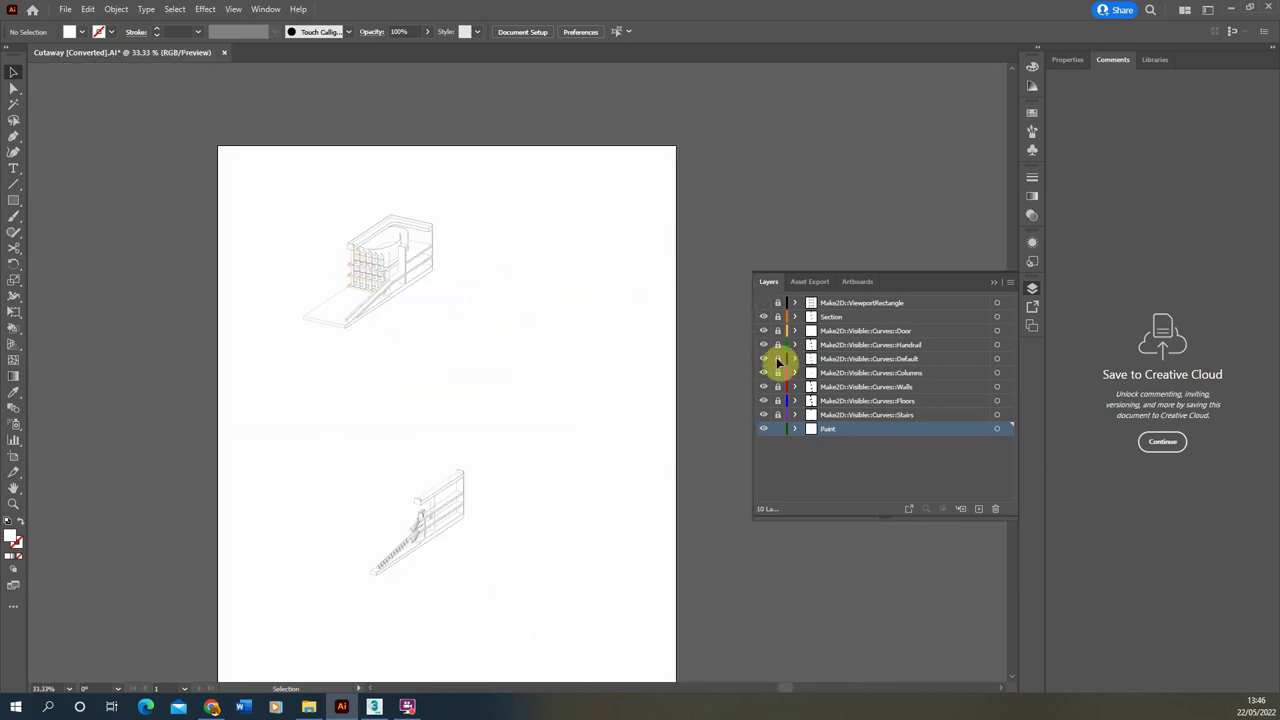
{"action": "left_click", "coordinate": [764, 302]}
{"action": "scroll", "coordinate": [417, 275], "scroll_direction": "down", "scroll_amount": 2}
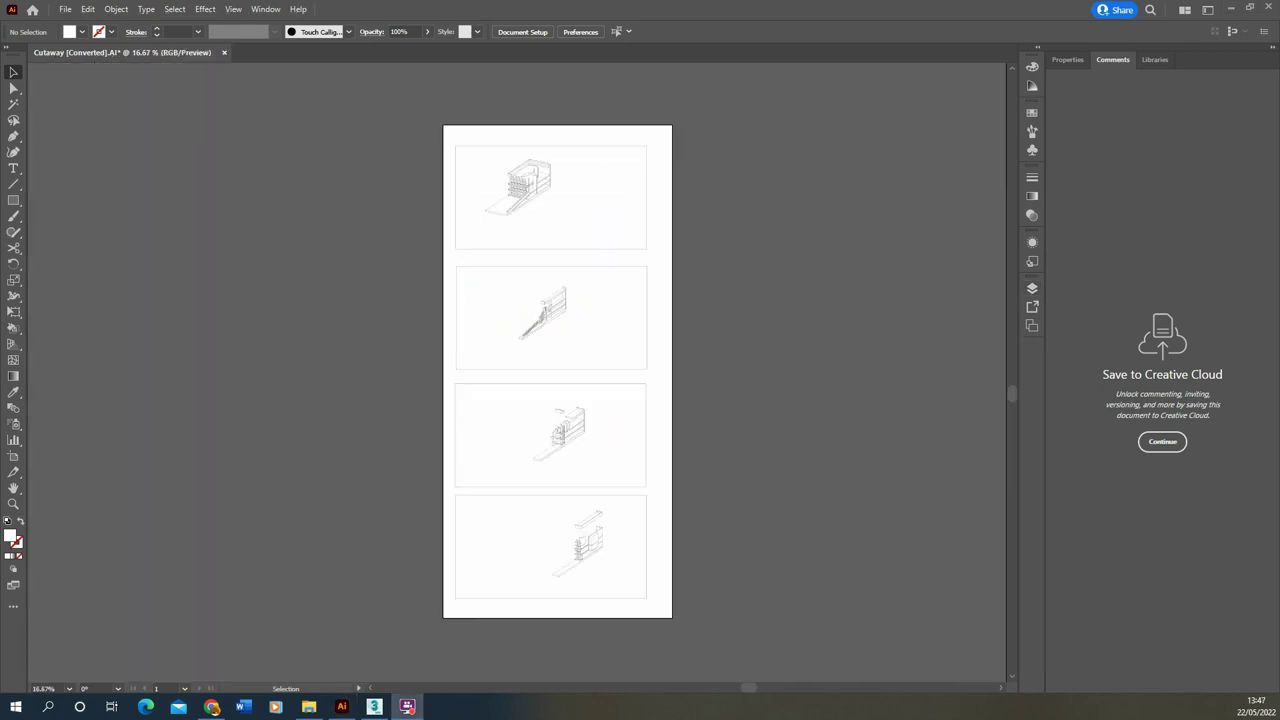
Check the Live Paint groups behind the four cutaway drawings by selecting them in turn.
{"action": "scroll", "coordinate": [792, 298], "scroll_direction": "up", "scroll_amount": 1}
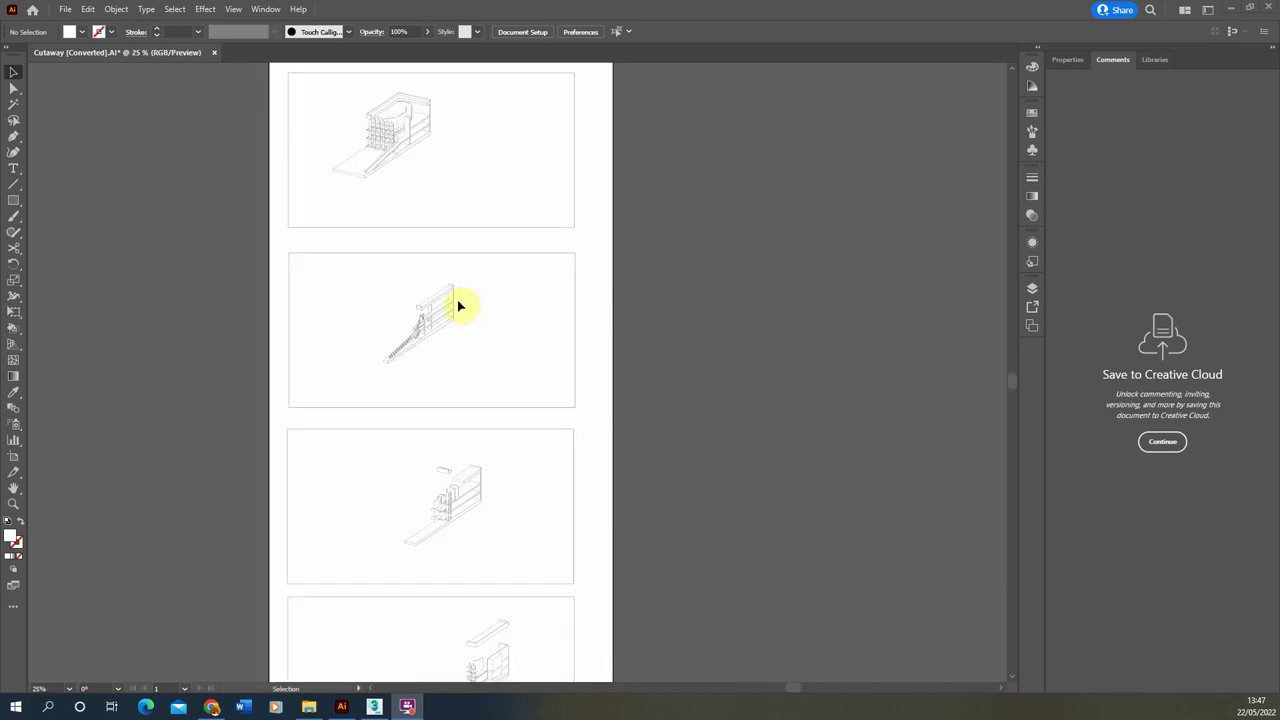
{"action": "left_click", "coordinate": [430, 316]}
{"action": "left_click", "coordinate": [466, 482]}
{"action": "scroll", "coordinate": [466, 482], "scroll_direction": "down", "scroll_amount": 2}
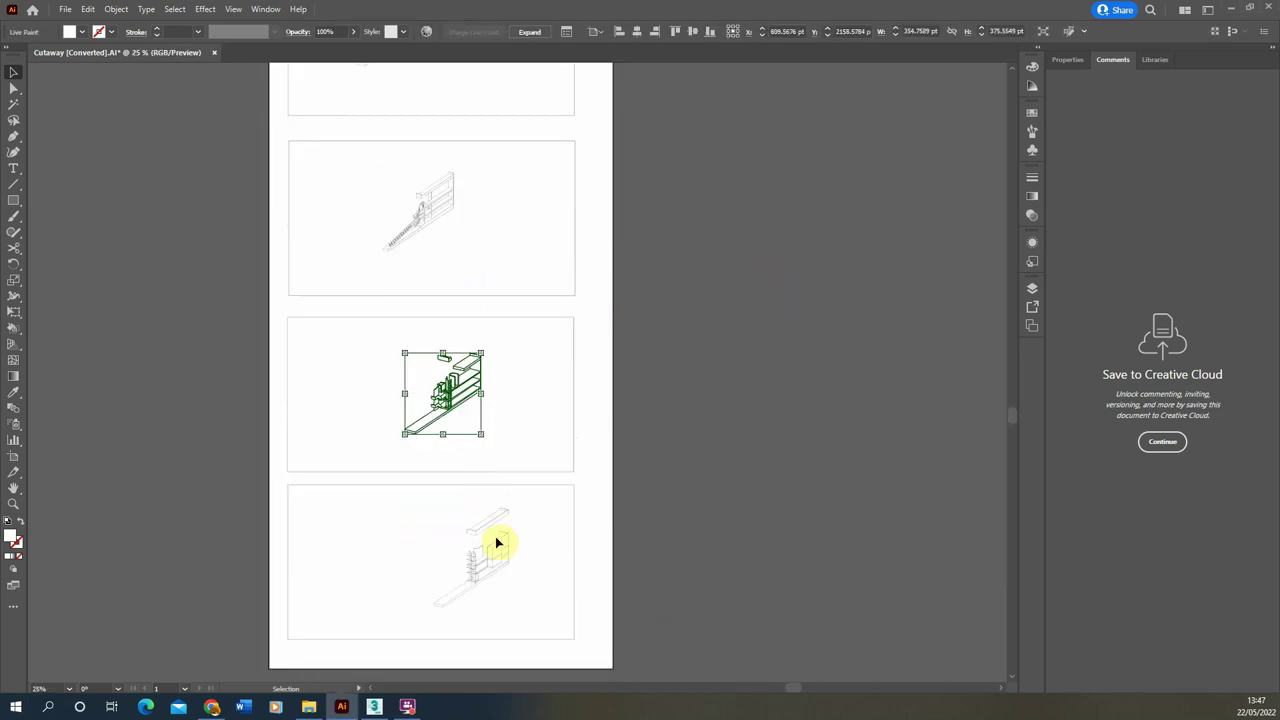
{"action": "left_click", "coordinate": [500, 537]}
{"action": "scroll", "coordinate": [477, 500], "scroll_direction": "up", "scroll_amount": 3}
{"action": "left_click", "coordinate": [418, 181]}
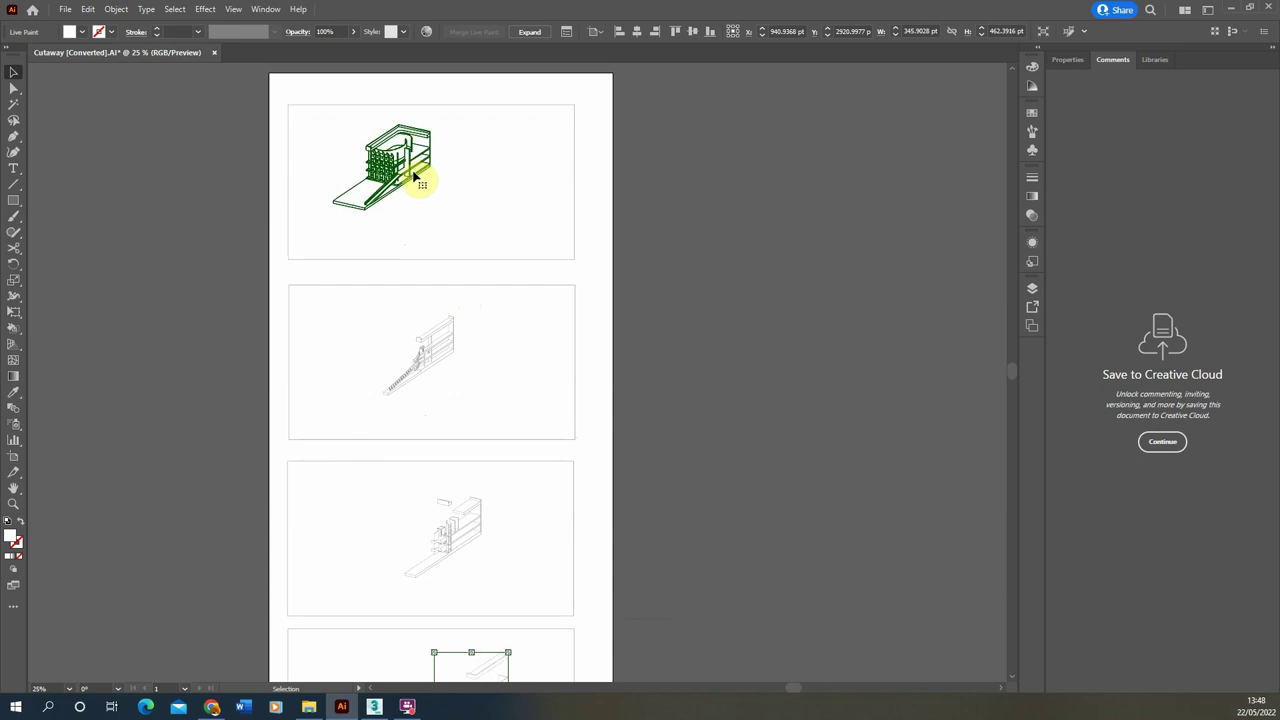
{"action": "left_click", "coordinate": [1032, 288]}
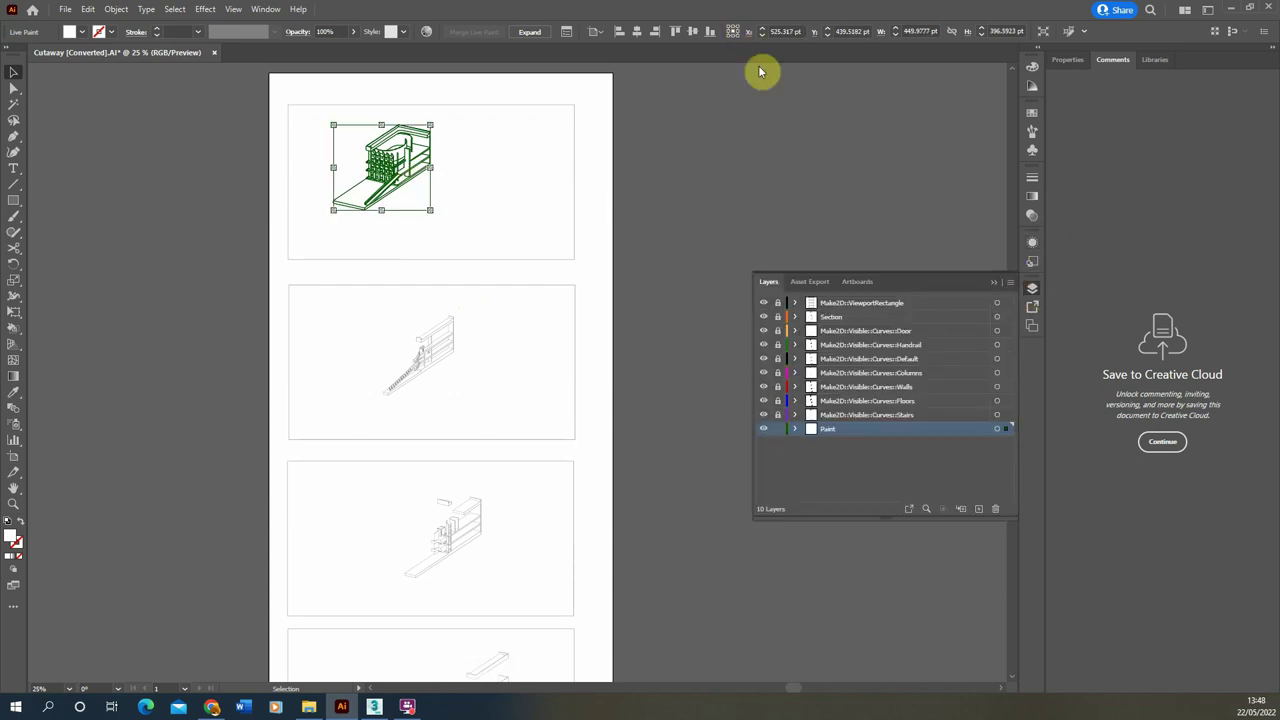
{"action": "left_click", "coordinate": [633, 339]}
{"action": "left_click", "coordinate": [422, 354]}
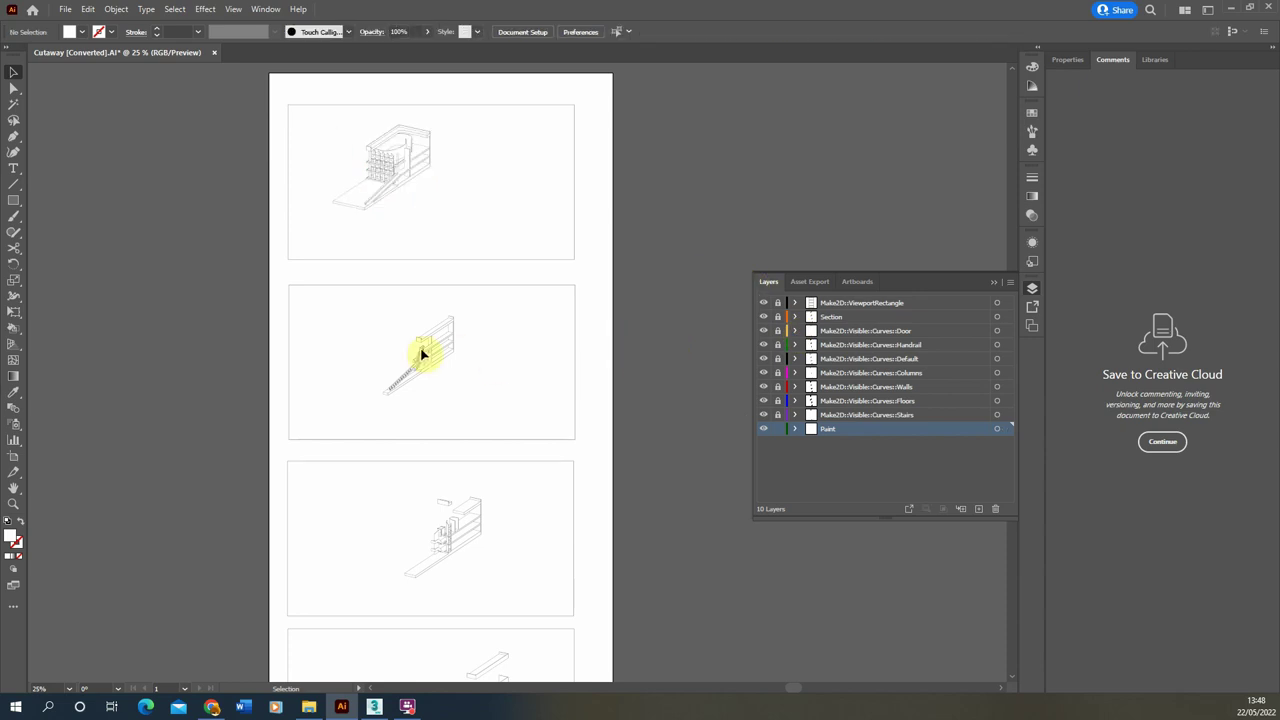
Unlock all the layers and group the second drawing together with its viewport rectangle.
{"action": "left_click_drag", "start_coordinate": [777, 418], "coordinate": [775, 328]}
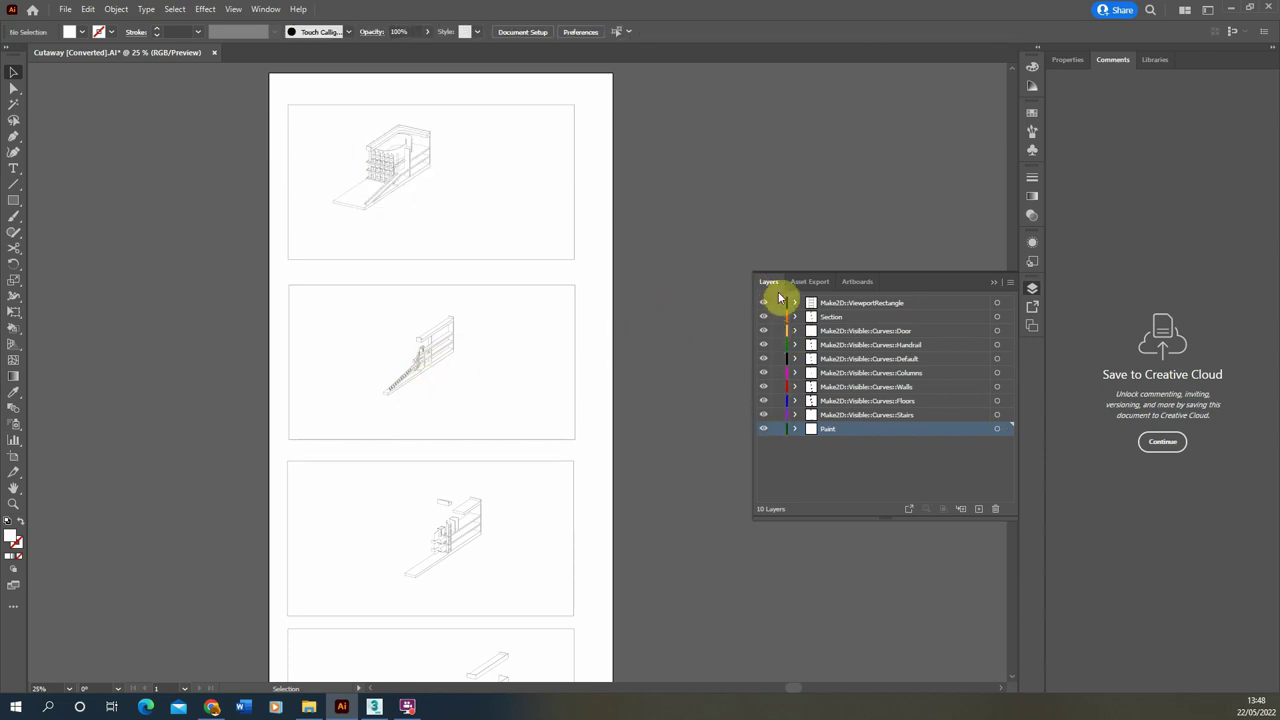
{"action": "mouse_move", "coordinate": [406, 395]}
{"action": "left_mouse_down"}
{"action": "mouse_move", "coordinate": [283, 443]}
{"action": "mouse_move", "coordinate": [294, 449]}
{"action": "left_mouse_up"}
{"action": "left_click", "coordinate": [117, 9]}
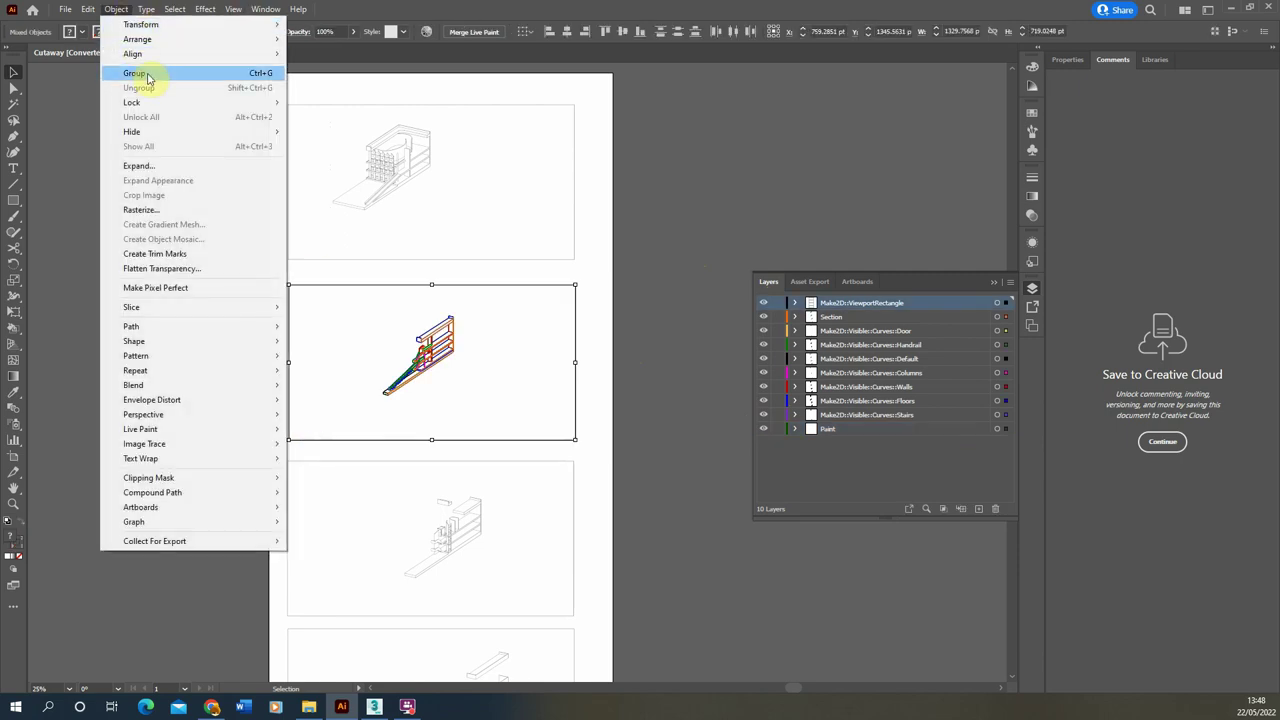
{"action": "left_click", "coordinate": [155, 80]}
{"action": "left_click", "coordinate": [594, 345]}
Group the third drawing's linework and paint together with its viewport rectangle.
{"action": "scroll", "coordinate": [586, 370], "scroll_direction": "down", "scroll_amount": 2}
{"action": "mouse_move", "coordinate": [586, 370]}
{"action": "left_mouse_down"}
{"action": "mouse_move", "coordinate": [363, 517]}
{"action": "mouse_move", "coordinate": [282, 535]}
{"action": "left_mouse_up"}
{"action": "scroll", "coordinate": [420, 503], "scroll_direction": "down", "scroll_amount": 2}
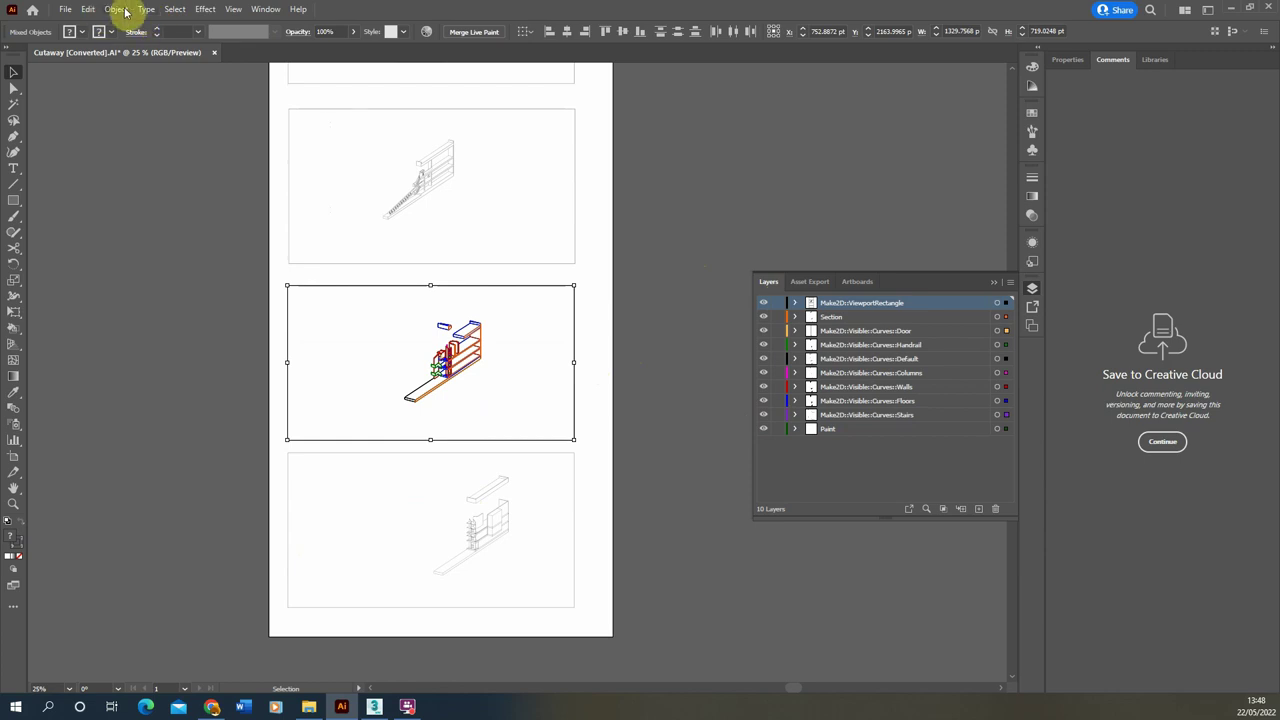
{"action": "left_click", "coordinate": [116, 9]}
{"action": "left_click", "coordinate": [150, 78]}
{"action": "left_click", "coordinate": [594, 458]}
Group the fourth drawing's linework and paint together with its viewport rectangle.
{"action": "left_click_drag", "start_coordinate": [594, 455], "coordinate": [276, 625]}
{"action": "left_click", "coordinate": [116, 9]}
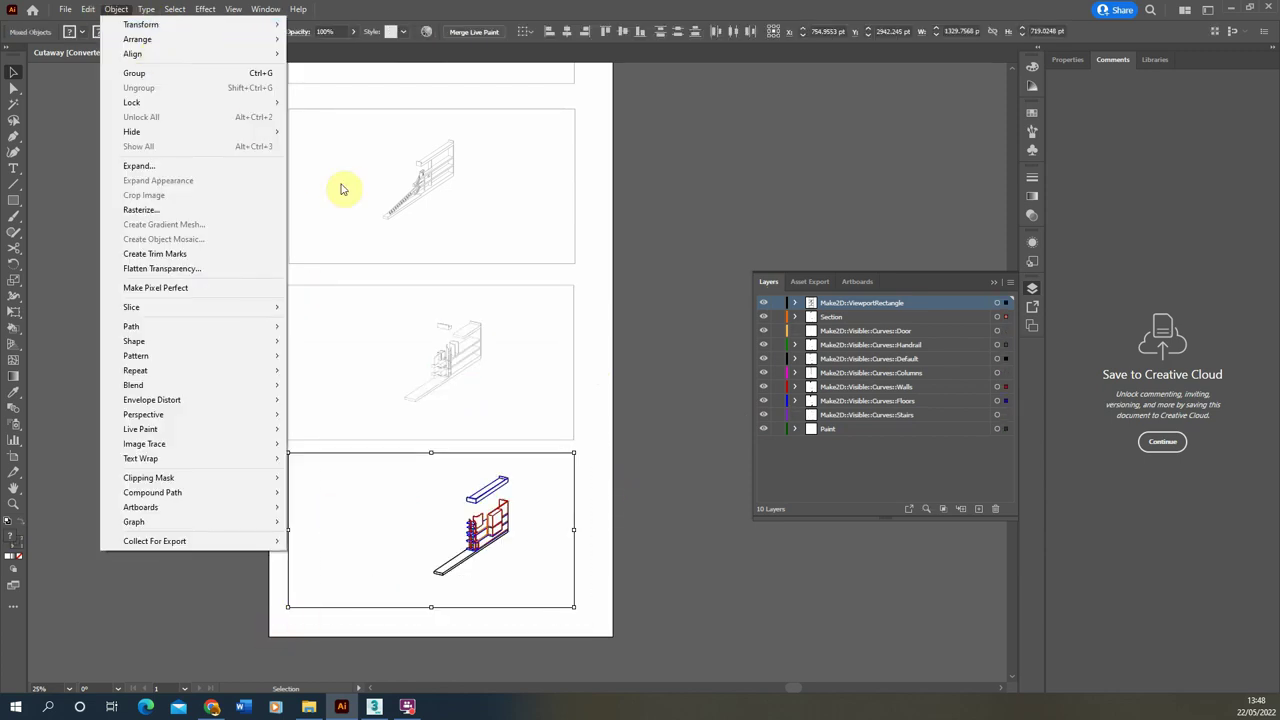
{"action": "left_click", "coordinate": [155, 78]}
{"action": "left_click", "coordinate": [583, 276]}
Move the second drawing's group onto the first drawing, aligning the corners of their viewport rectangles exactly.
{"action": "scroll", "coordinate": [523, 303], "scroll_direction": "up", "scroll_amount": 5}
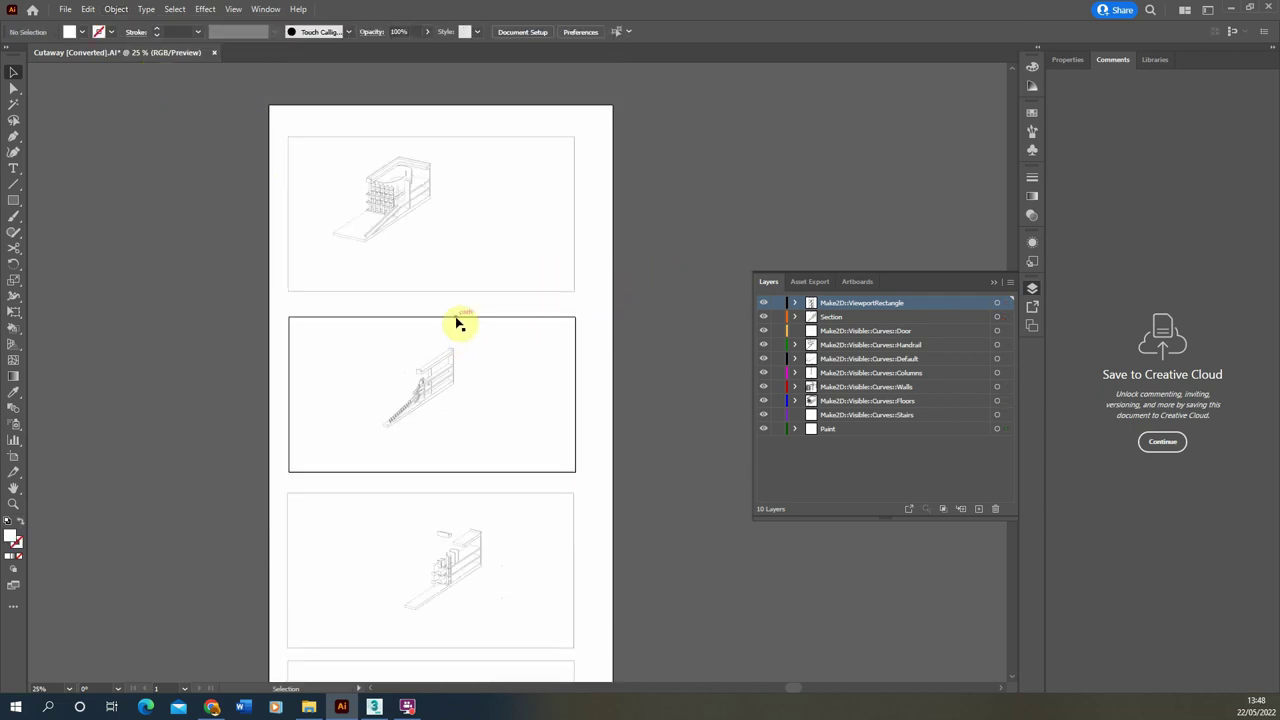
{"action": "left_click", "coordinate": [457, 320]}
{"action": "mouse_move", "coordinate": [318, 320]}
{"action": "left_mouse_down"}
{"action": "mouse_move", "coordinate": [386, 166]}
{"action": "mouse_move", "coordinate": [297, 140]}
{"action": "left_mouse_up"}
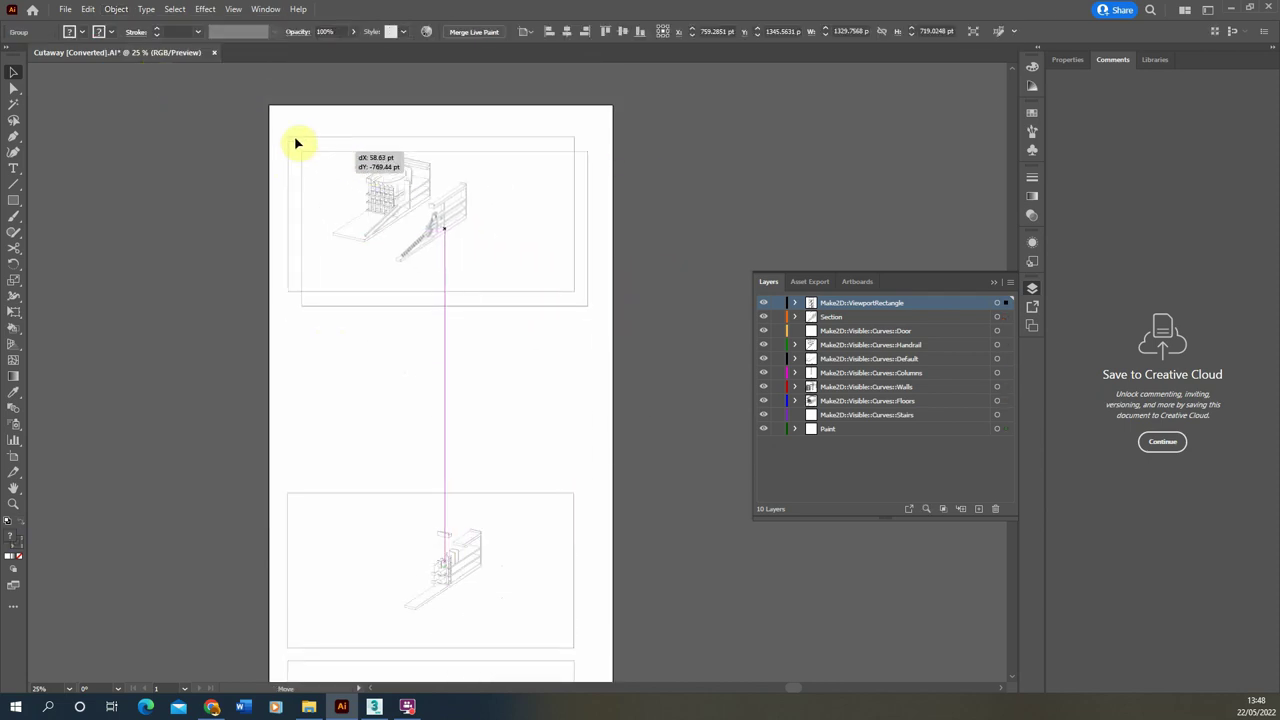
{"action": "scroll", "coordinate": [314, 126], "scroll_direction": "up", "scroll_amount": 7}
{"action": "left_click_drag", "start_coordinate": [515, 478], "coordinate": [360, 297]}
{"action": "scroll", "coordinate": [346, 271], "scroll_direction": "up", "scroll_amount": 4}
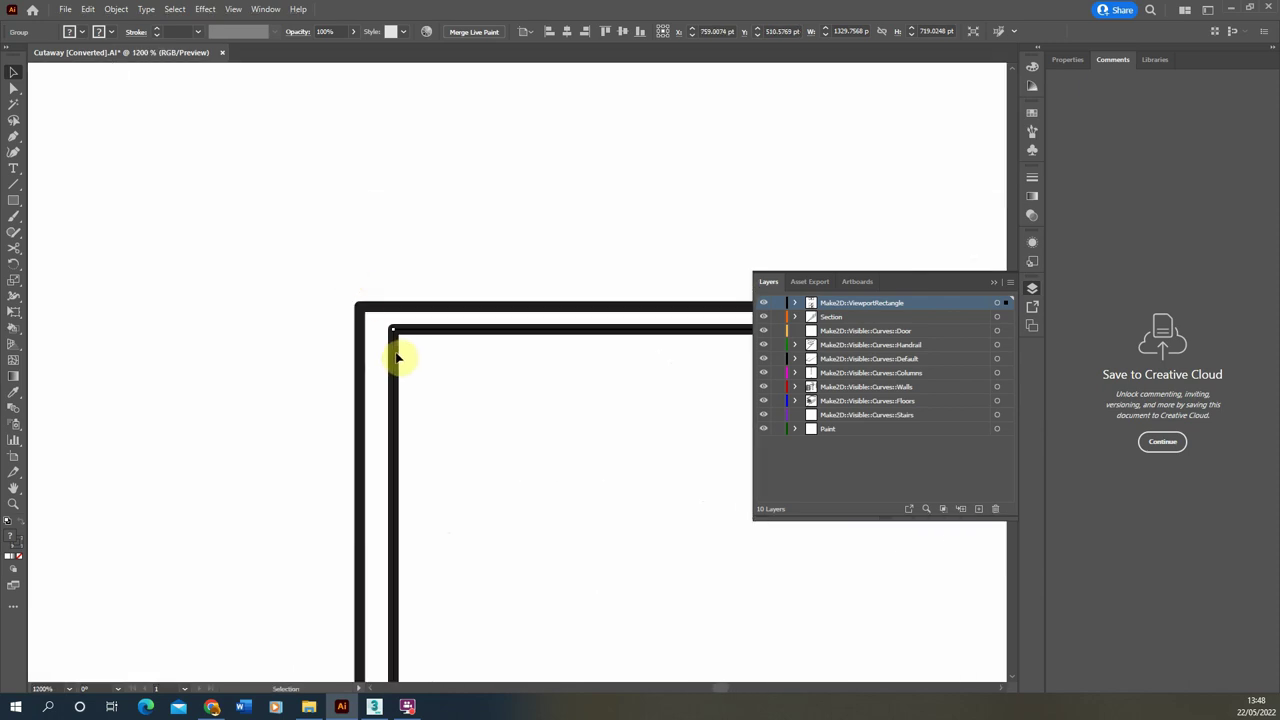
{"action": "left_click_drag", "start_coordinate": [397, 358], "coordinate": [363, 337]}
{"action": "scroll", "coordinate": [223, 297], "scroll_direction": "down", "scroll_amount": 9}
{"action": "scroll", "coordinate": [575, 493], "scroll_direction": "up", "scroll_amount": 3}
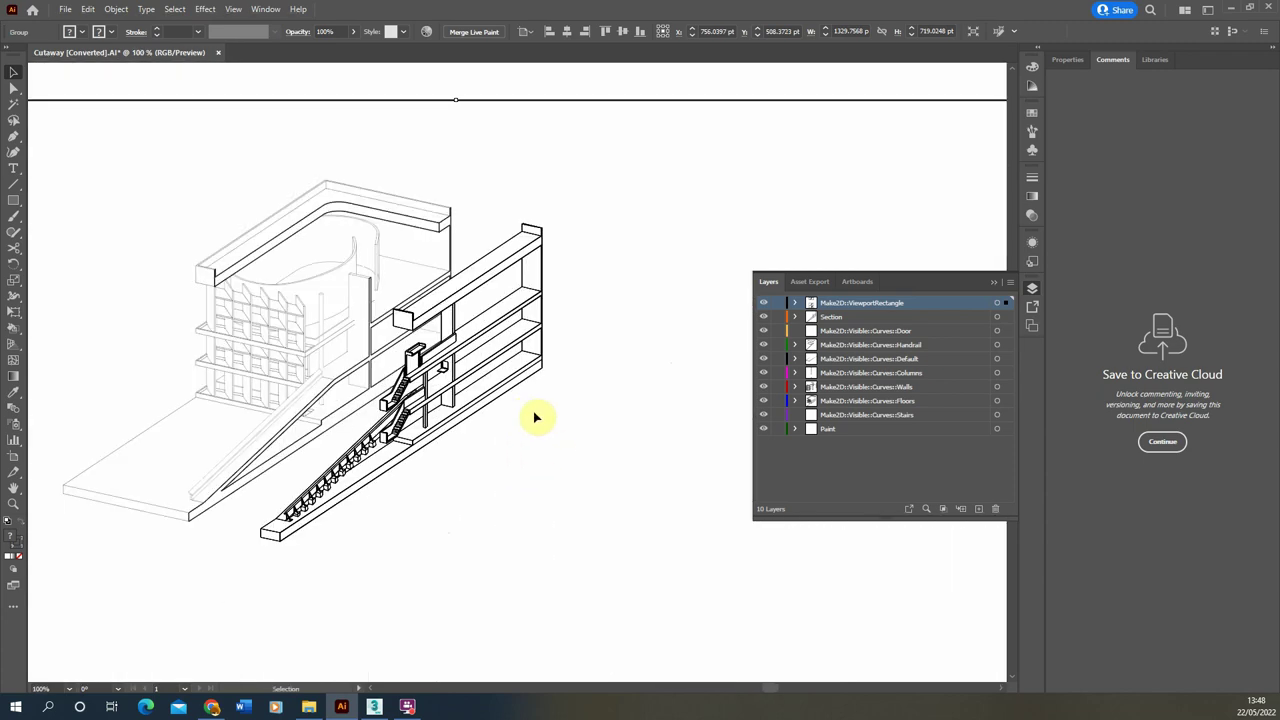
{"action": "left_click", "coordinate": [563, 429]}
Move the third drawing's group onto the two combined drawings, matching its viewport rectangle's corner to theirs.
{"action": "scroll", "coordinate": [450, 315], "scroll_direction": "up", "scroll_amount": 2}
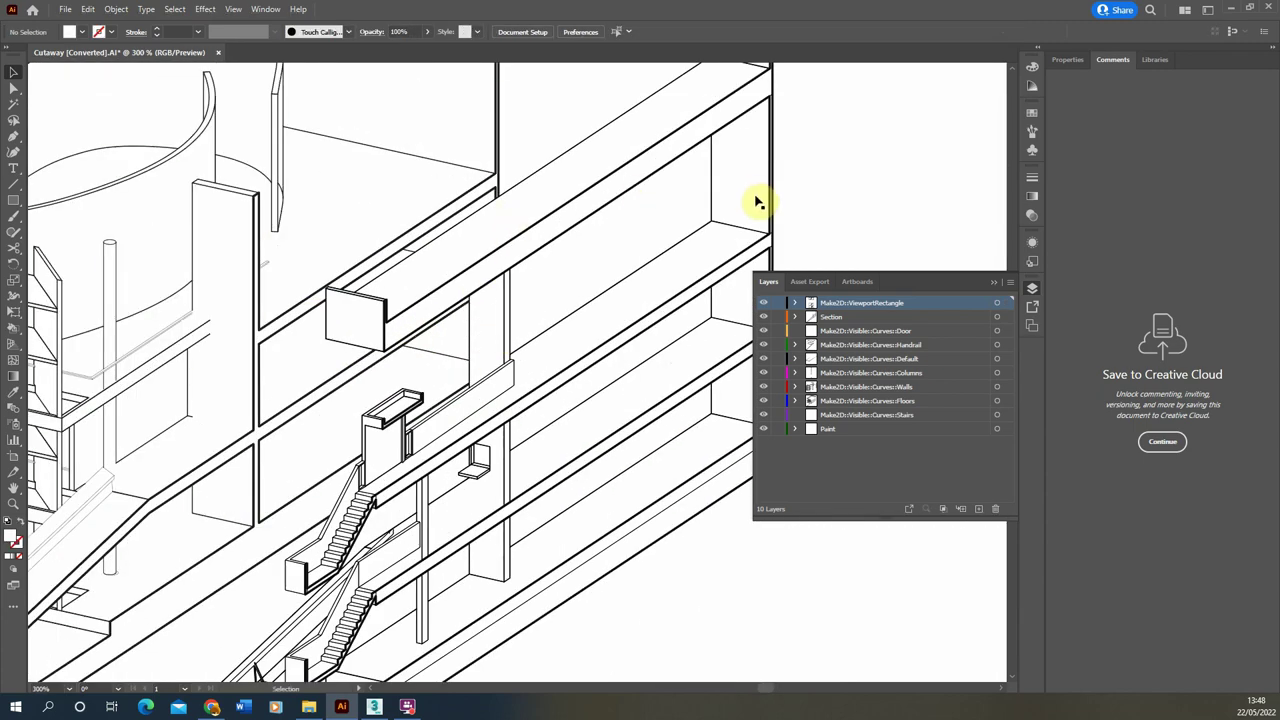
{"action": "scroll", "coordinate": [691, 526], "scroll_direction": "down", "scroll_amount": 2}
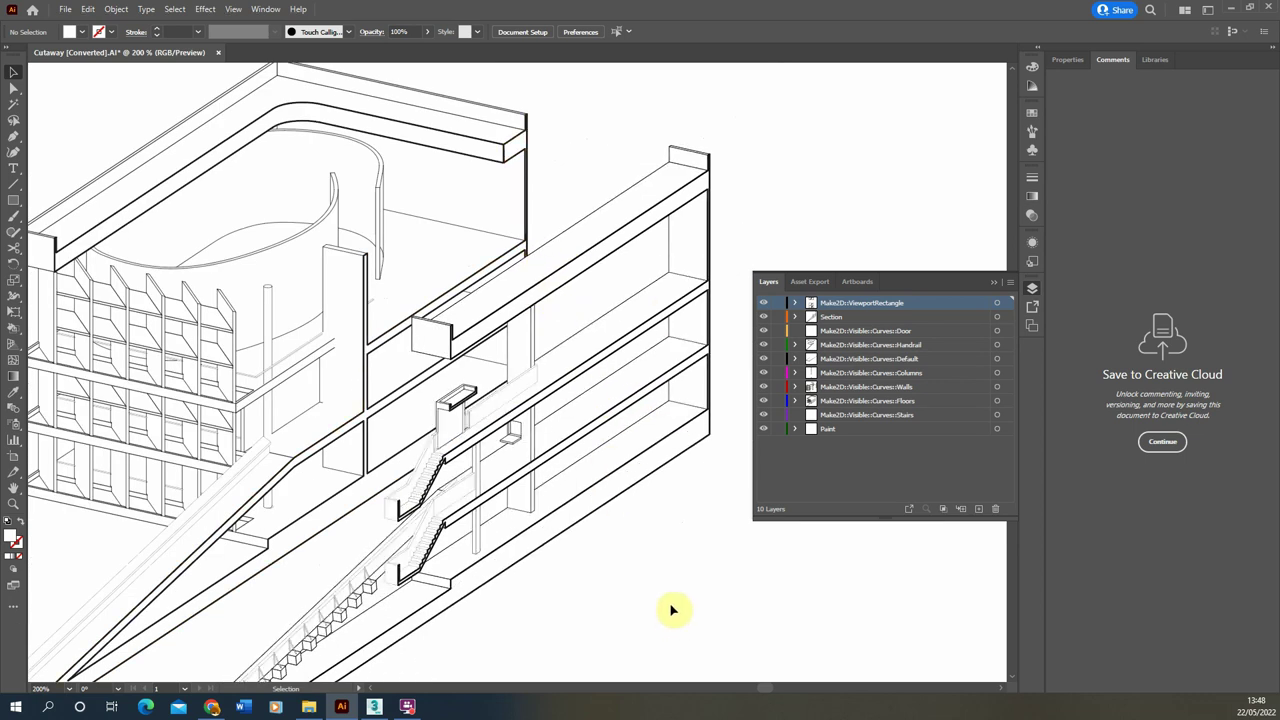
{"action": "scroll", "coordinate": [672, 610], "scroll_direction": "down", "scroll_amount": 3}
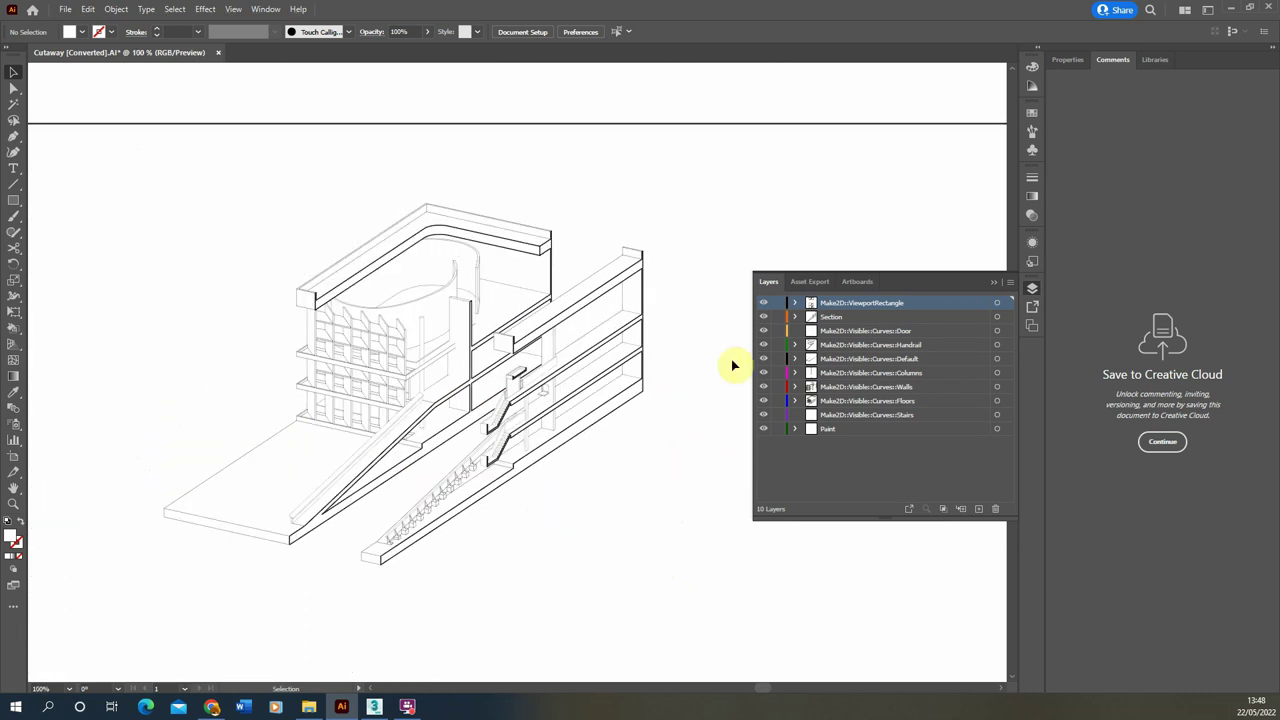
{"action": "scroll", "coordinate": [112, 387], "scroll_direction": "down", "scroll_amount": 1}
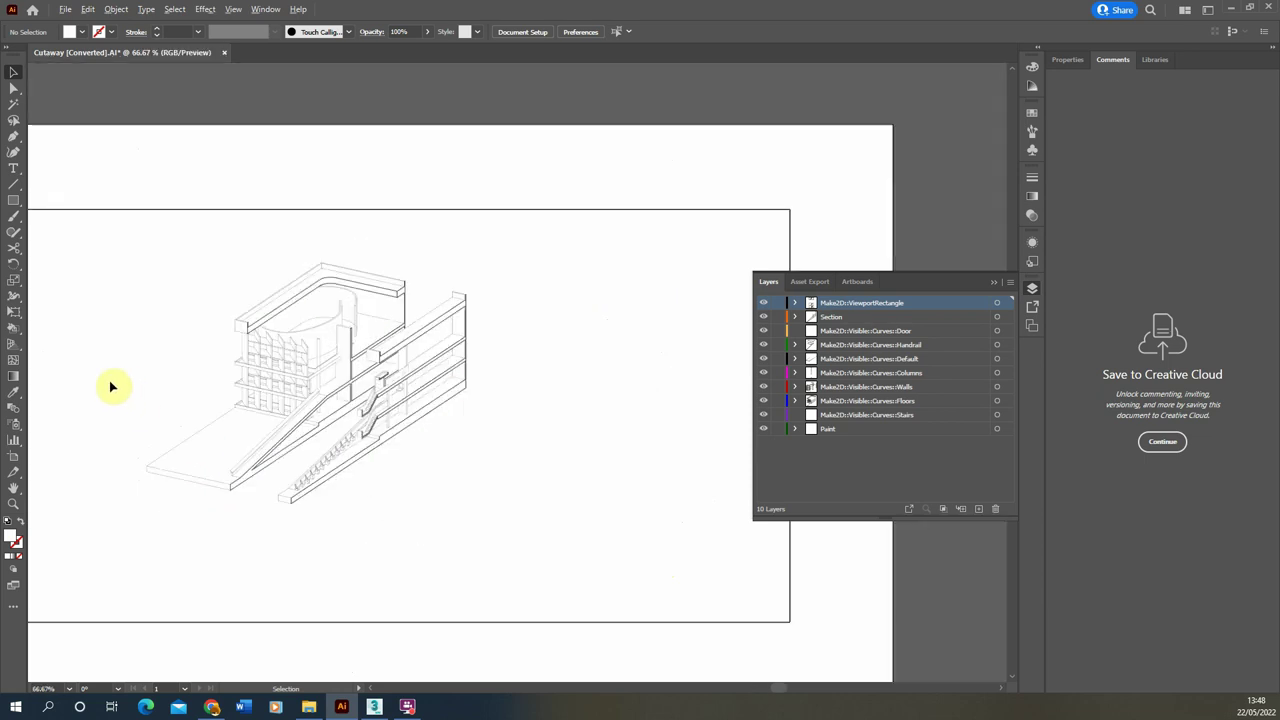
{"action": "scroll", "coordinate": [537, 277], "scroll_direction": "down", "scroll_amount": 2}
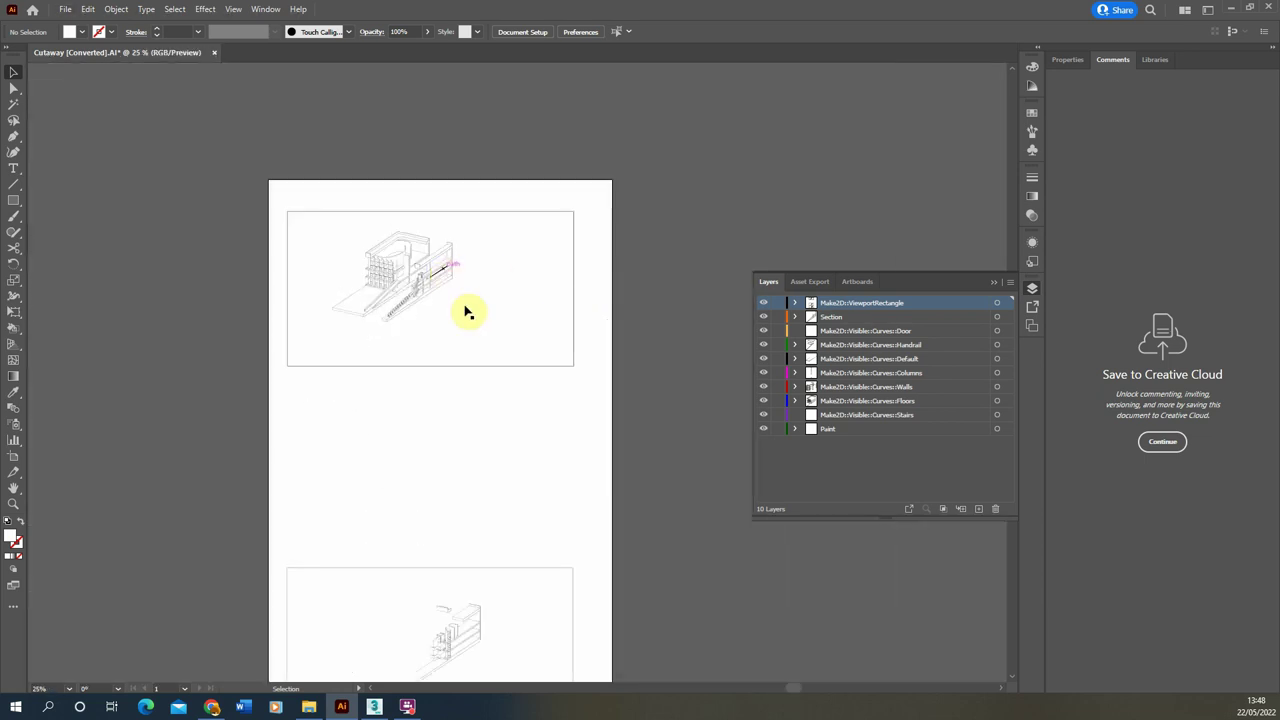
{"action": "left_click_drag", "start_coordinate": [490, 573], "coordinate": [466, 228]}
{"action": "scroll", "coordinate": [239, 199], "scroll_direction": "up", "scroll_amount": 8}
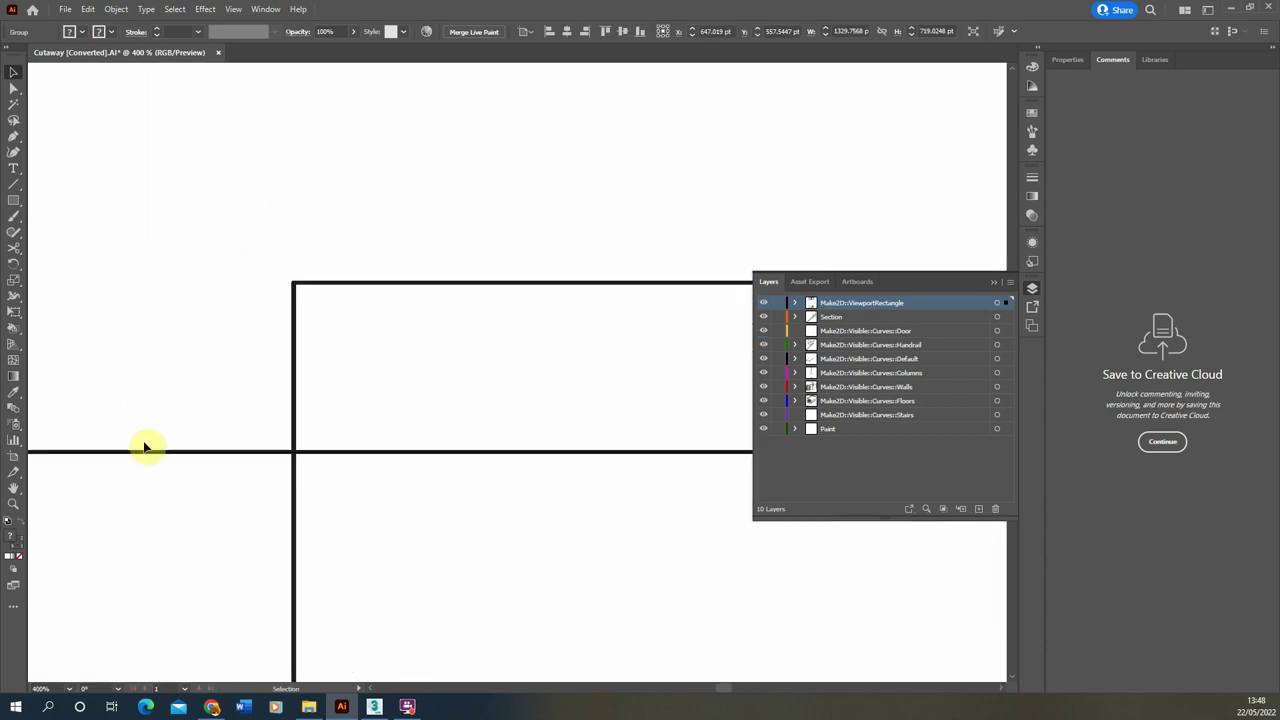
{"action": "left_click_drag", "start_coordinate": [140, 459], "coordinate": [450, 300]}
{"action": "scroll", "coordinate": [283, 340], "scroll_direction": "up", "scroll_amount": 2}
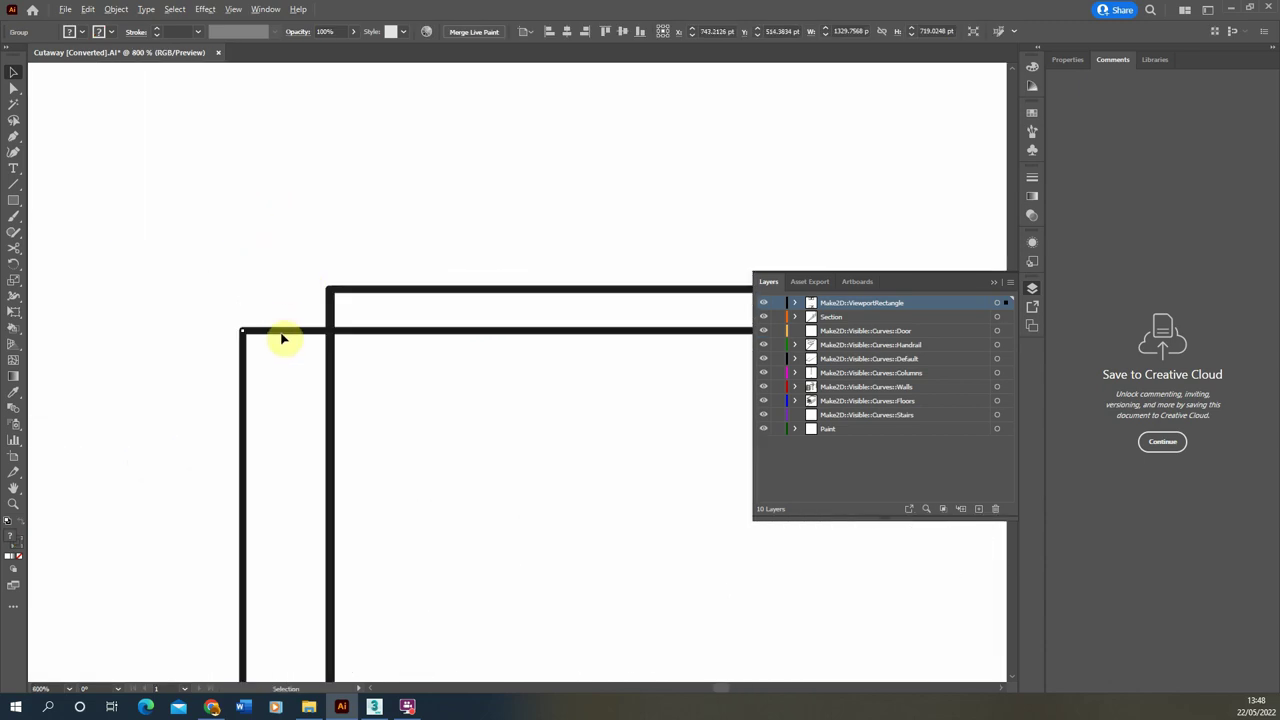
{"action": "left_click_drag", "start_coordinate": [283, 338], "coordinate": [366, 289]}
{"action": "scroll", "coordinate": [240, 266], "scroll_direction": "down", "scroll_amount": 5}
{"action": "scroll", "coordinate": [457, 357], "scroll_direction": "up", "scroll_amount": 3}
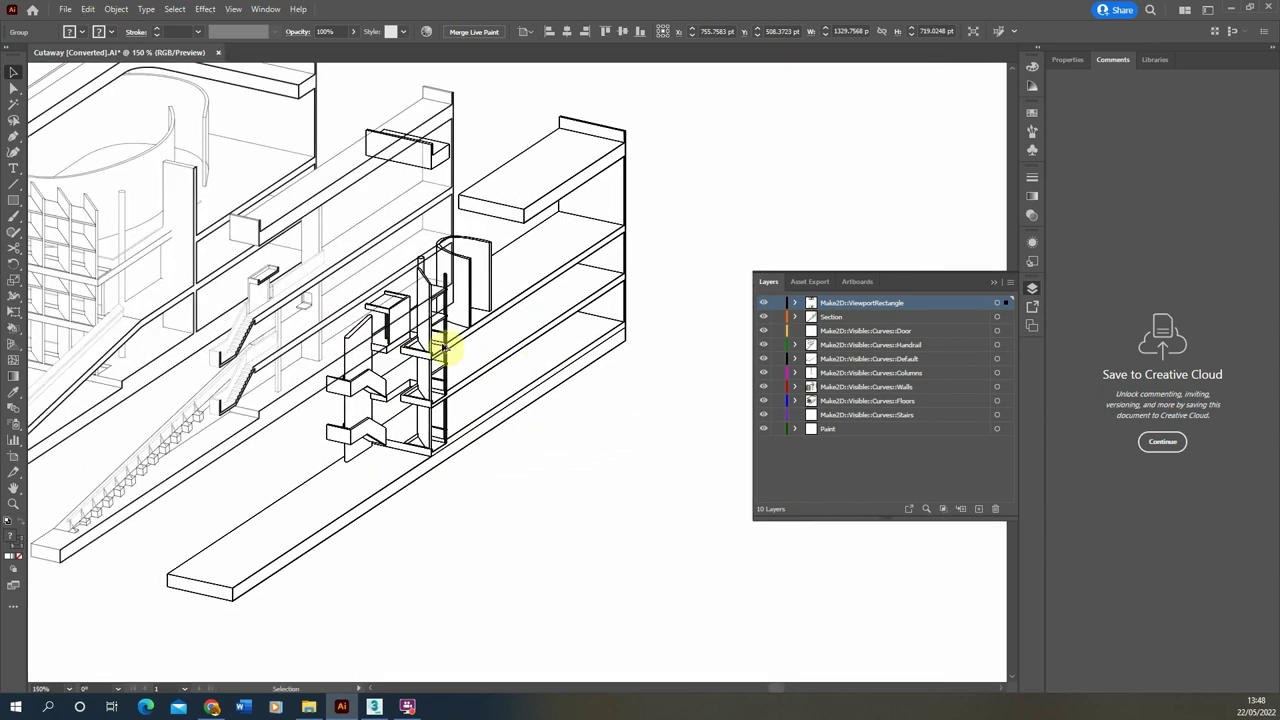
{"action": "scroll", "coordinate": [566, 401], "scroll_direction": "down", "scroll_amount": 1}
{"action": "left_click", "coordinate": [566, 401]}
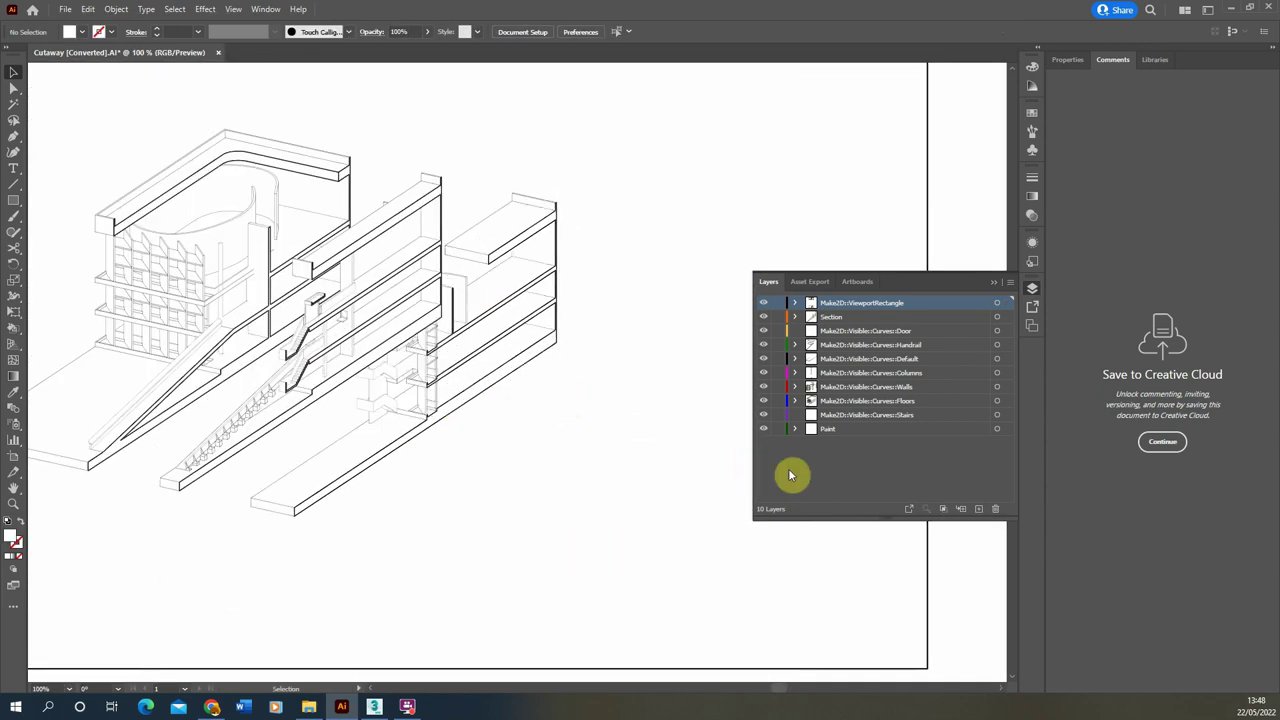
Bring the third drawing's group to the front of the stacking order and deselect it.
{"action": "left_click", "coordinate": [467, 316]}
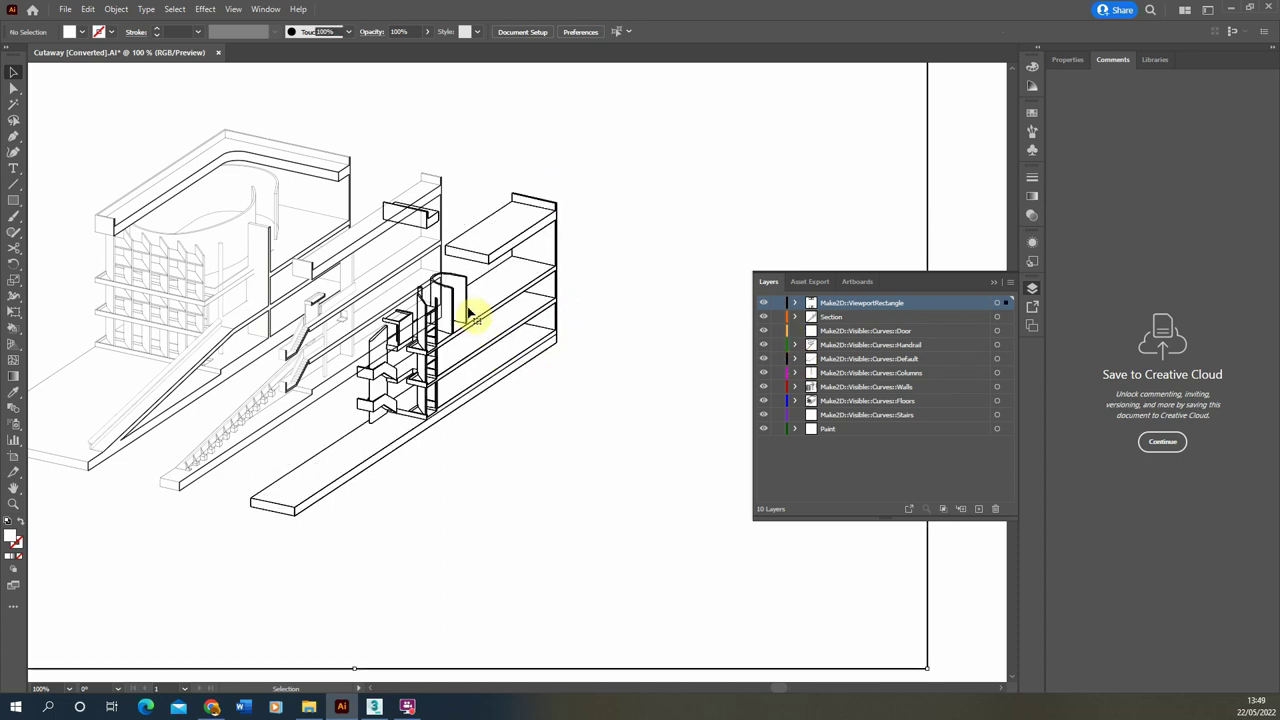
{"action": "left_click", "coordinate": [117, 10]}
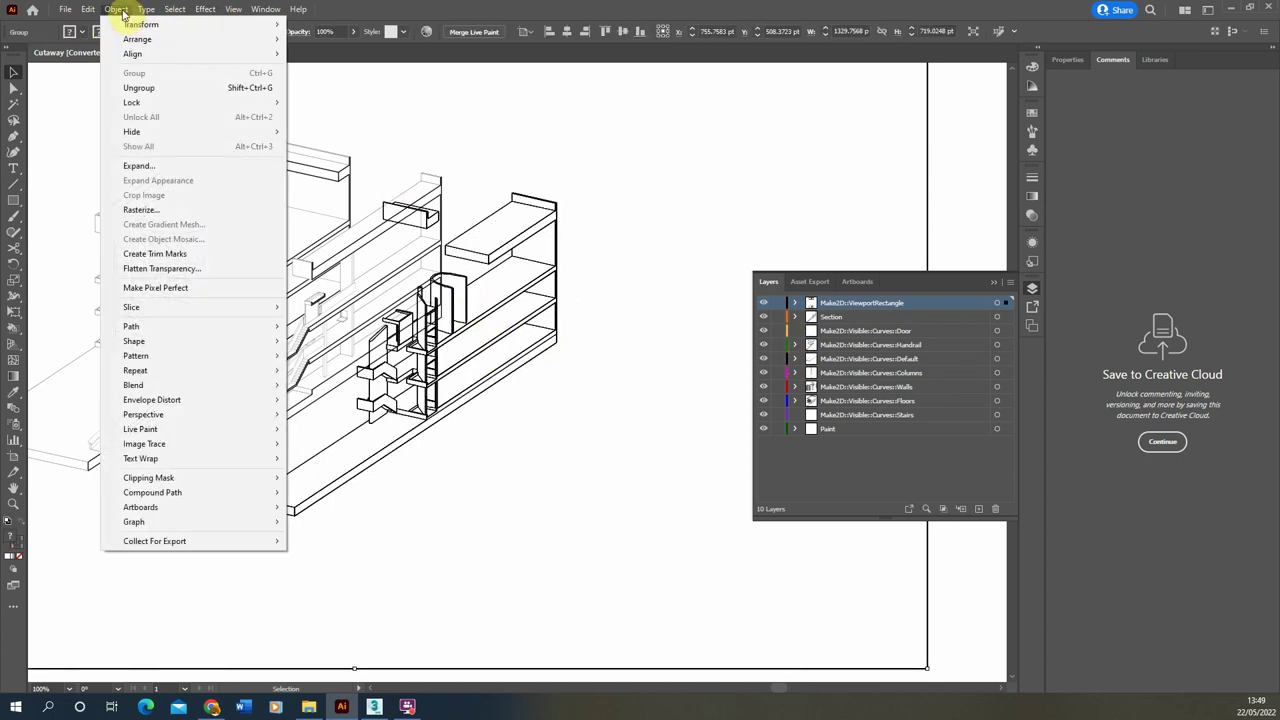
{"action": "mouse_move", "coordinate": [222, 40]}
{"action": "left_click", "coordinate": [330, 39]}
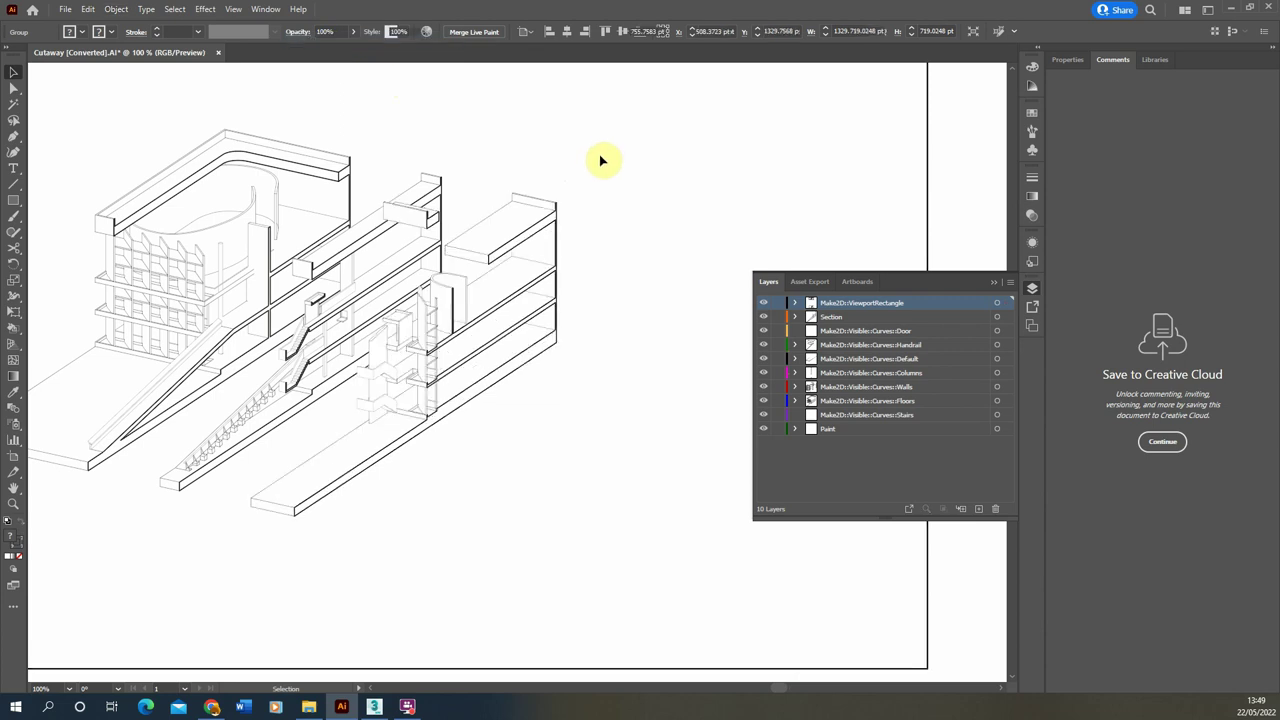
{"action": "left_click", "coordinate": [601, 160]}
Move the fourth drawing's group onto the combined drawings, aligning its viewport rectangle's corner with the others.
{"action": "scroll", "coordinate": [574, 246], "scroll_direction": "down", "scroll_amount": 2}
{"action": "scroll", "coordinate": [733, 189], "scroll_direction": "down", "scroll_amount": 4}
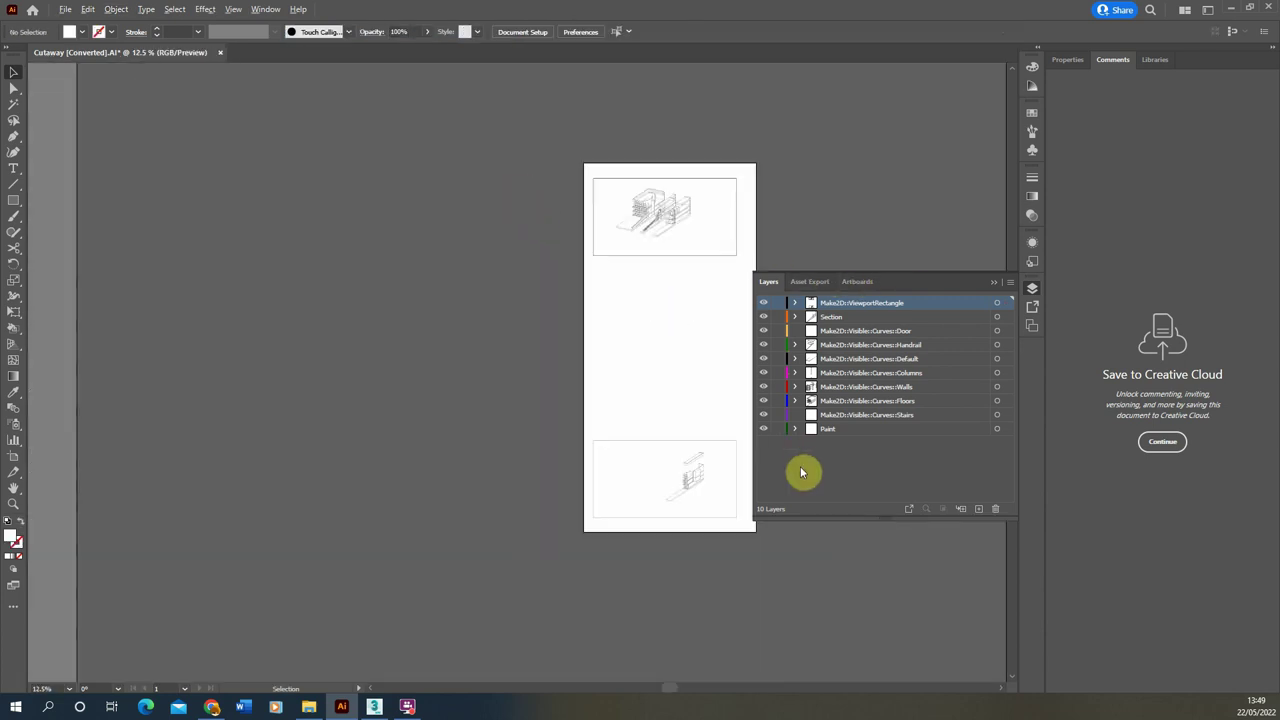
{"action": "left_click_drag", "start_coordinate": [719, 443], "coordinate": [686, 171]}
{"action": "scroll", "coordinate": [614, 183], "scroll_direction": "up", "scroll_amount": 8}
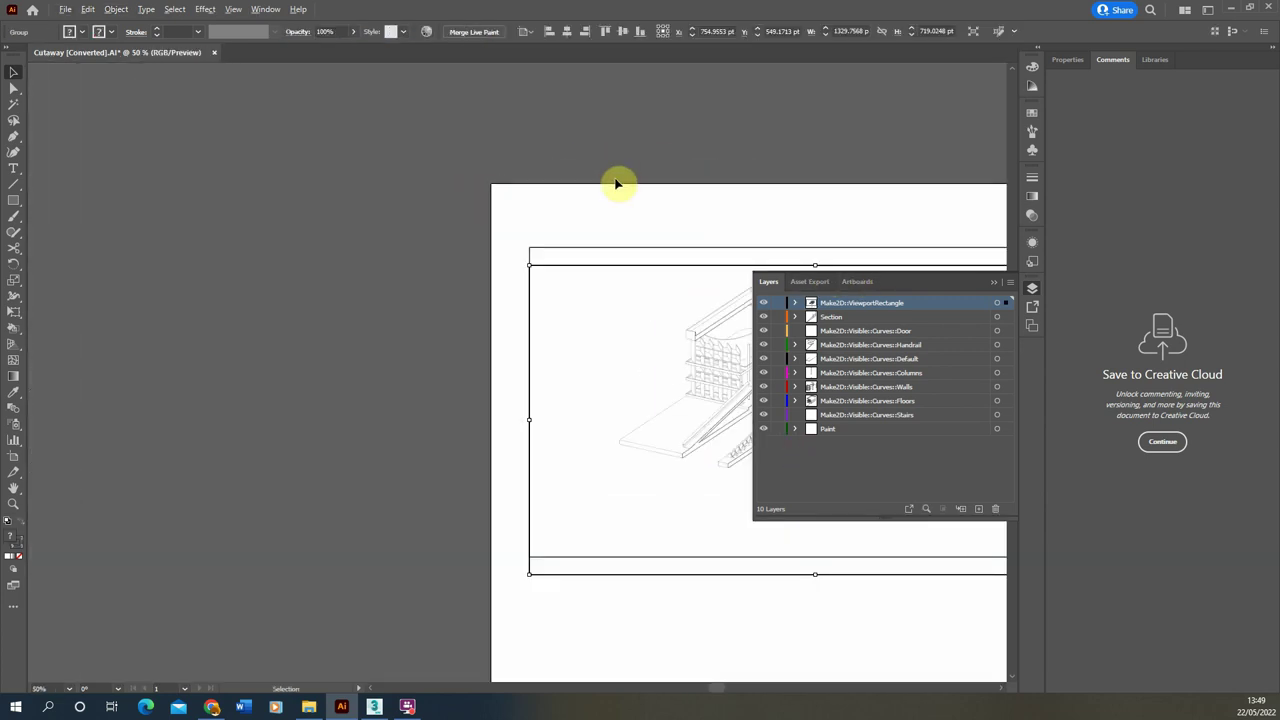
{"action": "scroll", "coordinate": [492, 272], "scroll_direction": "up", "scroll_amount": 1}
{"action": "left_click_drag", "start_coordinate": [455, 248], "coordinate": [451, 129]}
Bring the fourth drawing's group to the front of the stacking order.
{"action": "left_click", "coordinate": [117, 9]}
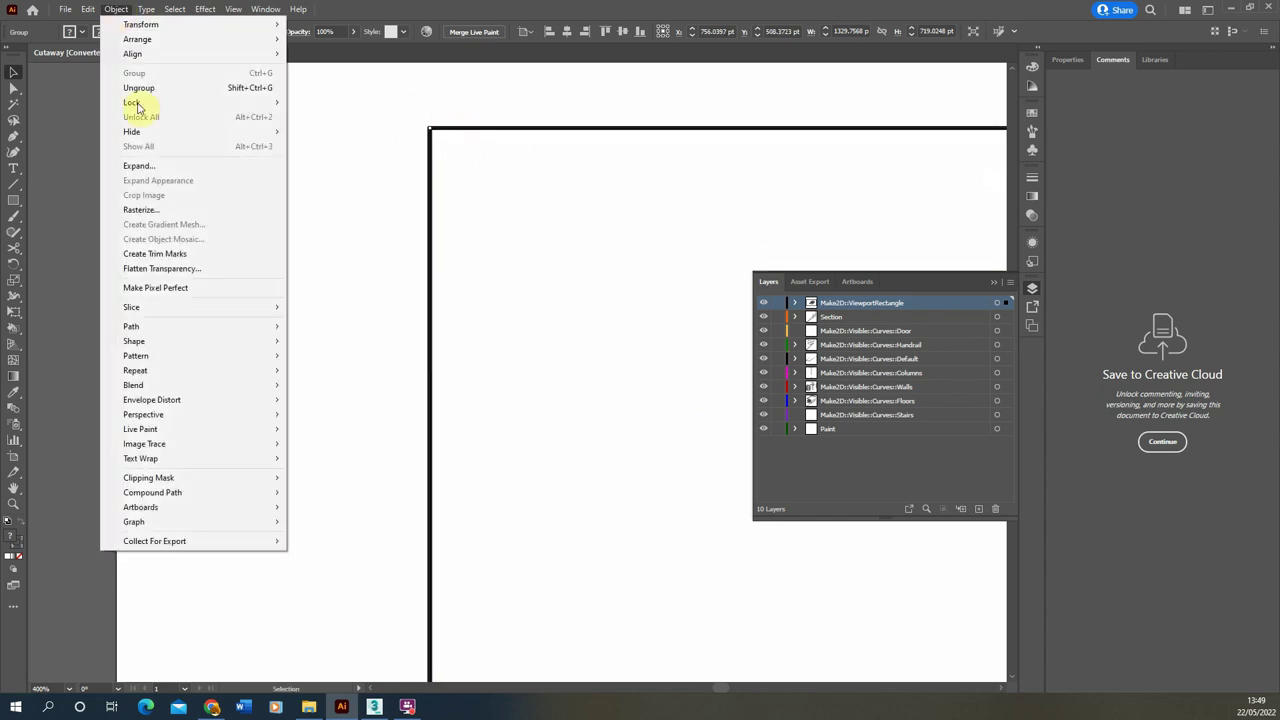
{"action": "mouse_move", "coordinate": [160, 39]}
{"action": "left_click", "coordinate": [356, 42]}
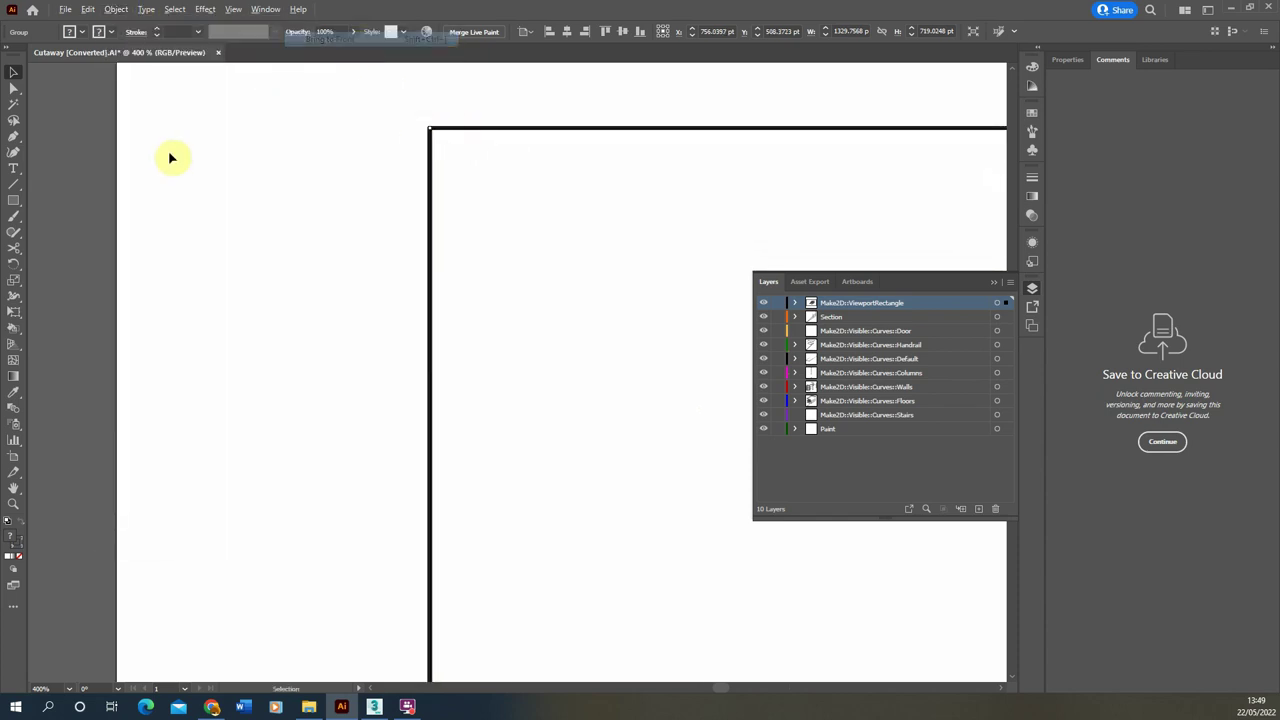
Deselect the artwork and examine the four assembled slices as a whole within the viewport rectangle.
{"action": "key", "text": "ctrl+0"}
{"action": "left_click", "coordinate": [800, 218]}
{"action": "scroll", "coordinate": [648, 329], "scroll_direction": "up", "scroll_amount": 3}
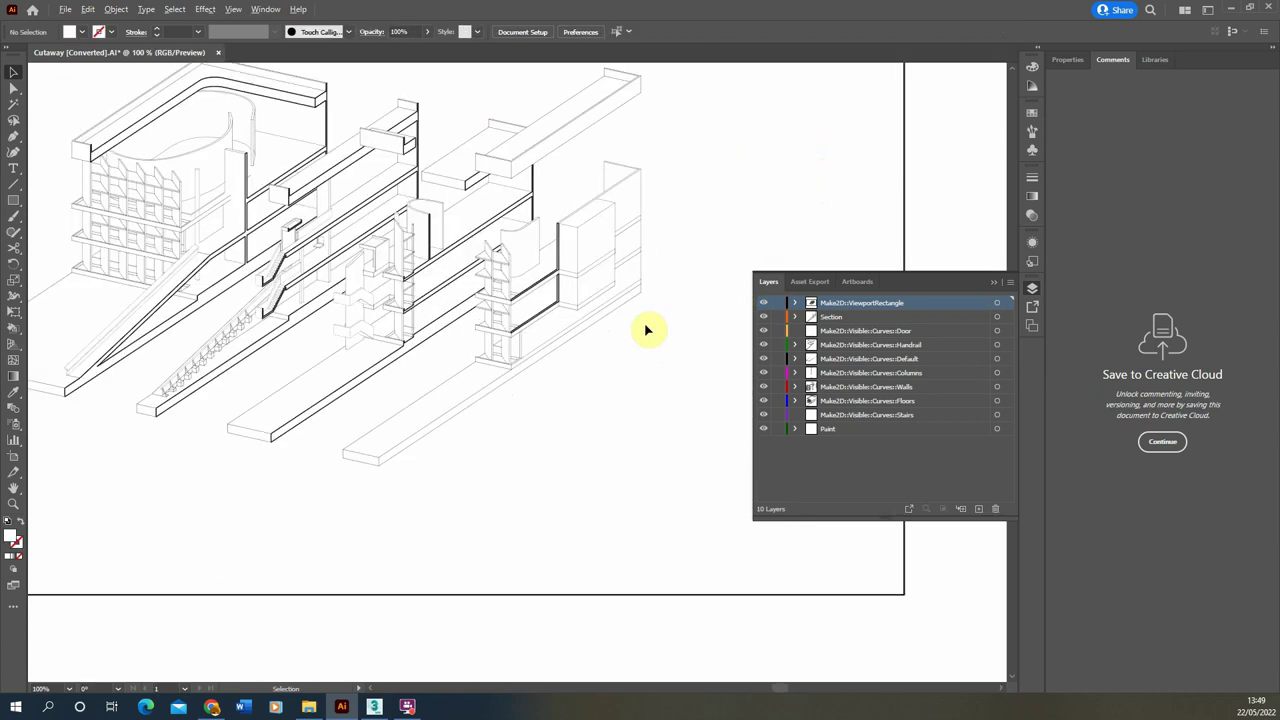
{"action": "scroll", "coordinate": [480, 430], "scroll_direction": "down", "scroll_amount": 3}
{"action": "scroll", "coordinate": [620, 390], "scroll_direction": "up", "scroll_amount": 2}
{"action": "scroll", "coordinate": [701, 375], "scroll_direction": "down", "scroll_amount": 1}
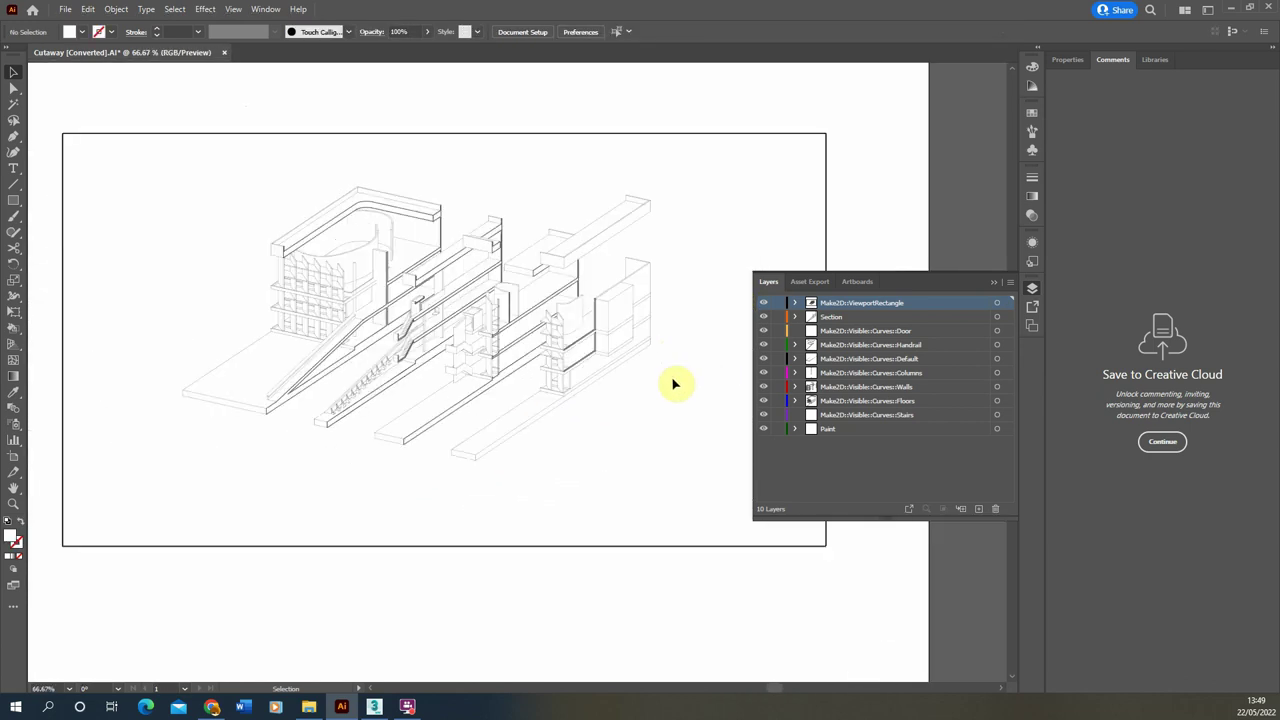
{"action": "scroll", "coordinate": [570, 606], "scroll_direction": "down", "scroll_amount": 1}
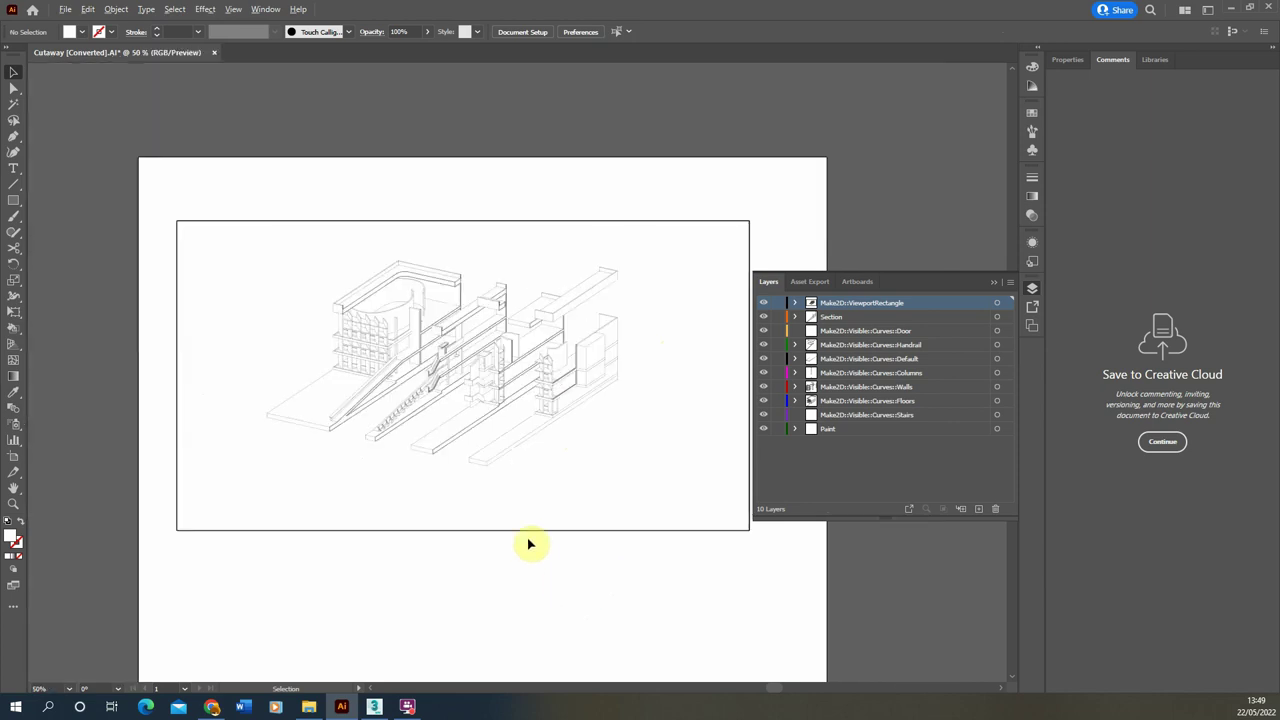
Start editing the artboard and lower its upper edge to the top of the viewport rectangle.
{"action": "left_click", "coordinate": [523, 34]}
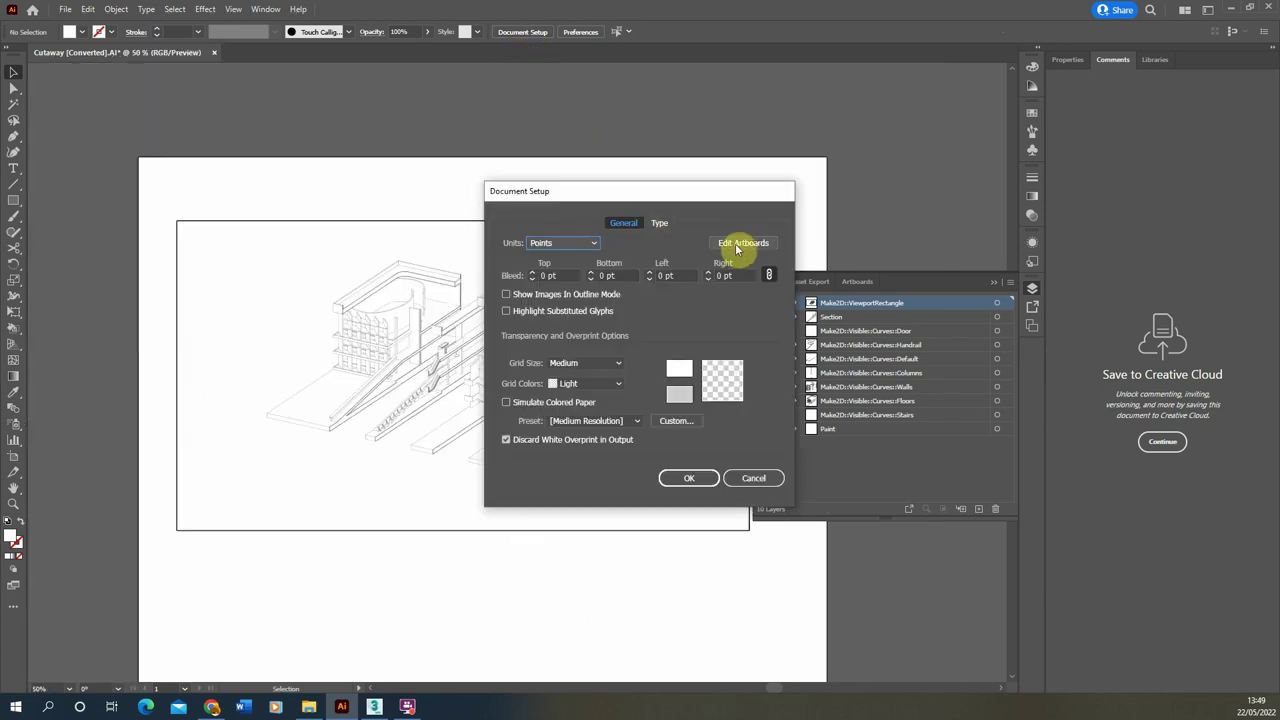
{"action": "left_click", "coordinate": [740, 243]}
{"action": "left_click_drag", "start_coordinate": [486, 157], "coordinate": [481, 220]}
Raise the artboard's lower edge to meet the bottom of the viewport rectangle, making the artboard about 719 pt high.
{"action": "scroll", "coordinate": [200, 312], "scroll_direction": "down", "scroll_amount": 2}
{"action": "scroll", "coordinate": [289, 332], "scroll_direction": "down", "scroll_amount": 3}
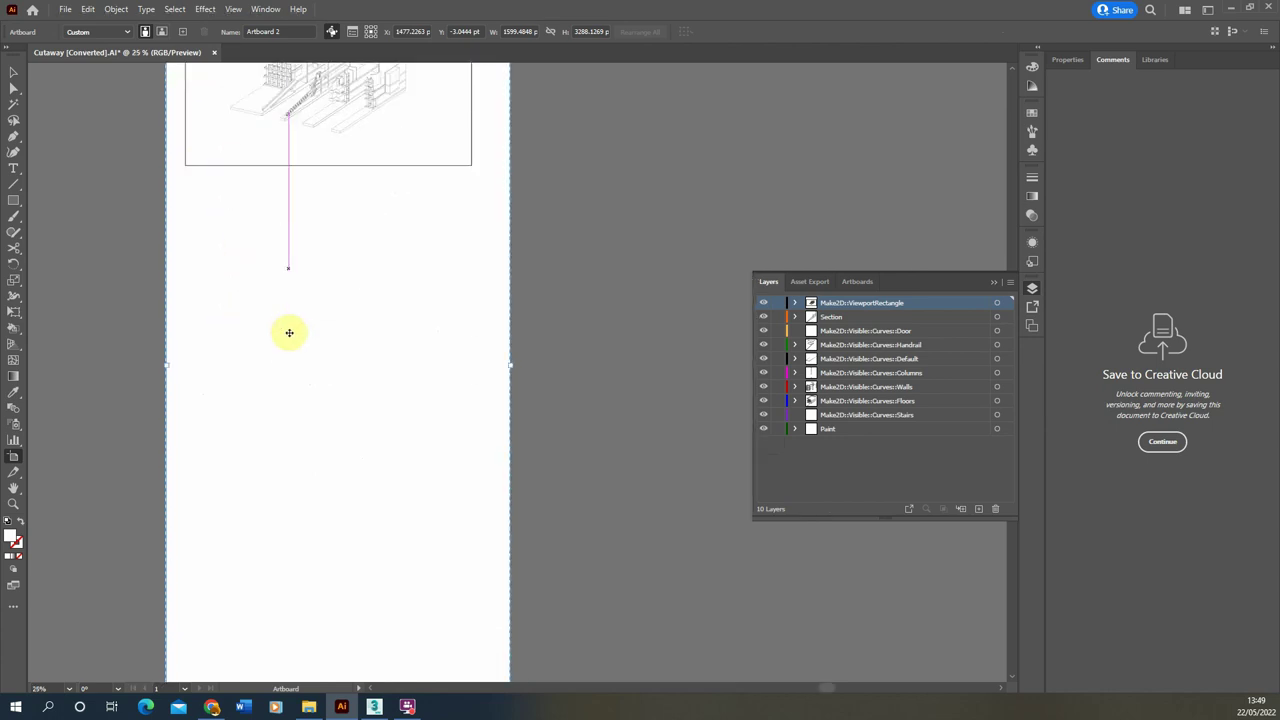
{"action": "scroll", "coordinate": [289, 332], "scroll_direction": "down", "scroll_amount": 2}
{"action": "scroll", "coordinate": [357, 517], "scroll_direction": "down", "scroll_amount": 3}
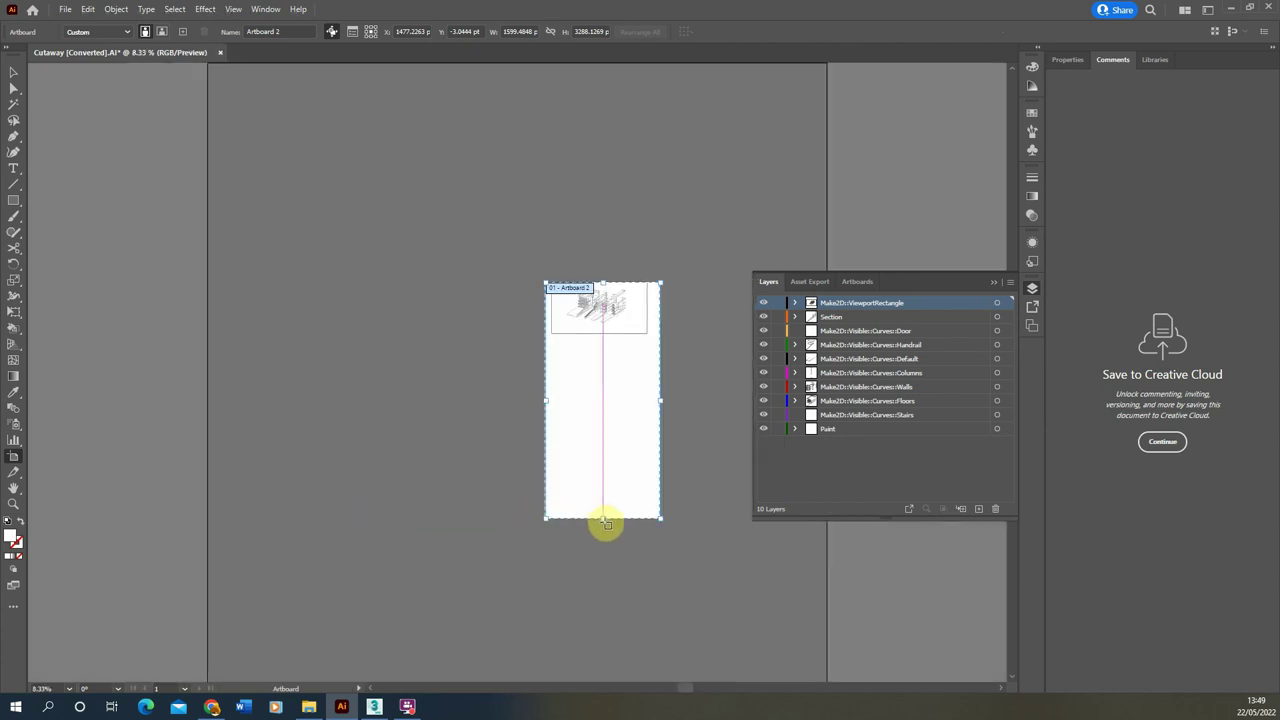
{"action": "left_click_drag", "start_coordinate": [602, 520], "coordinate": [630, 345]}
{"action": "scroll", "coordinate": [668, 380], "scroll_direction": "up", "scroll_amount": 8}
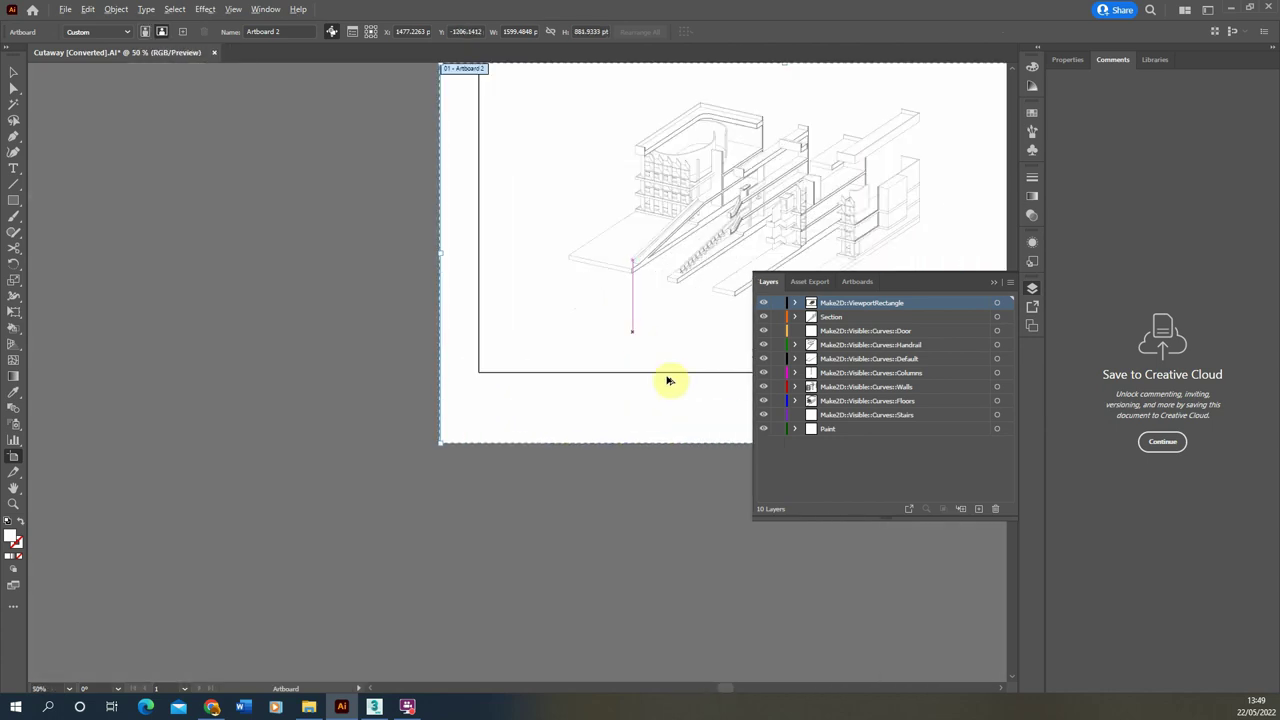
{"action": "left_click", "coordinate": [995, 282]}
{"action": "scroll", "coordinate": [960, 310], "scroll_direction": "down", "scroll_amount": 2}
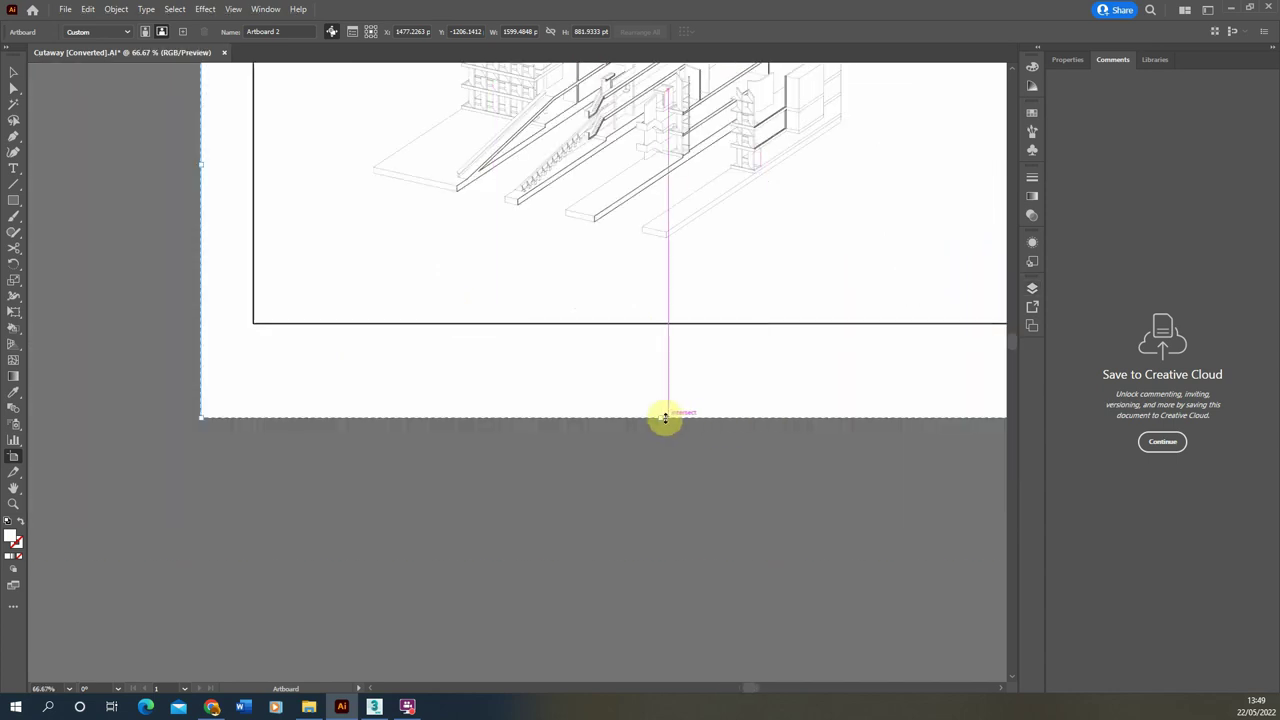
{"action": "left_click_drag", "start_coordinate": [663, 415], "coordinate": [660, 323]}
{"action": "scroll", "coordinate": [437, 423], "scroll_direction": "down", "scroll_amount": 2}
{"action": "scroll", "coordinate": [514, 246], "scroll_direction": "up", "scroll_amount": 1}
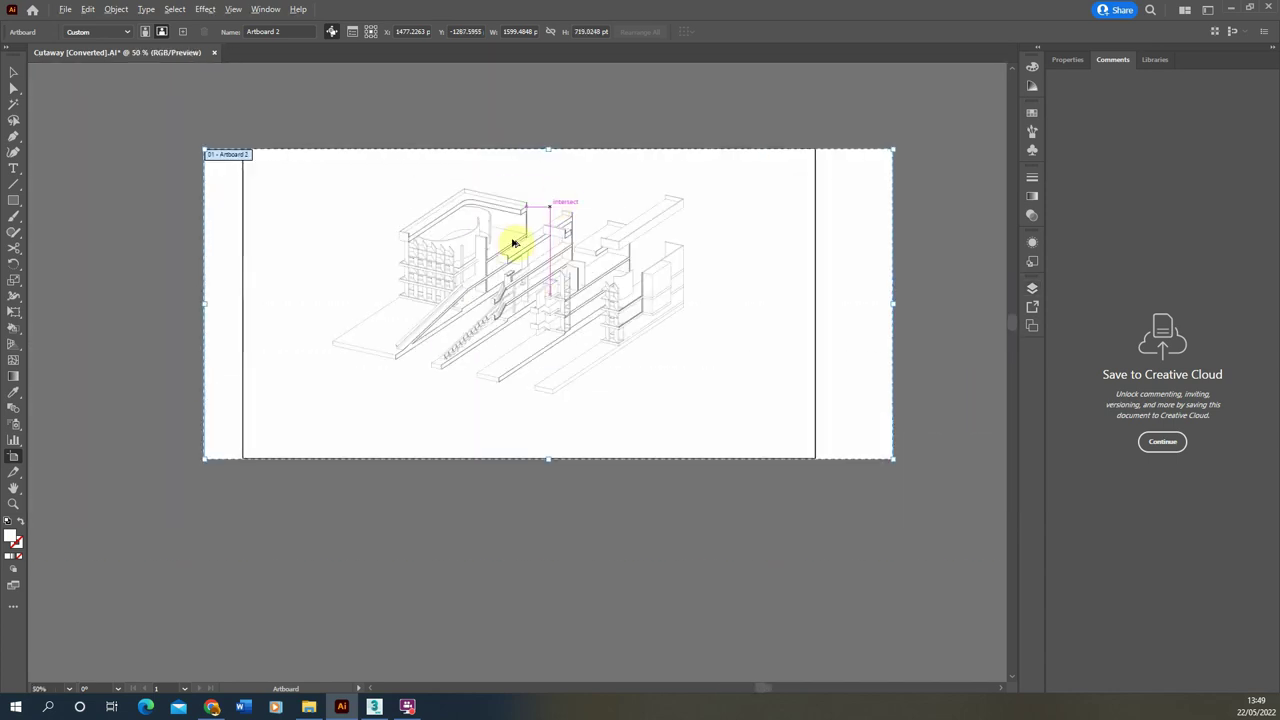
Pull both sides of the artboard in to the viewport rectangle, about 1330 pt wide, and finish artboard editing.
{"action": "left_click_drag", "start_coordinate": [203, 303], "coordinate": [243, 303]}
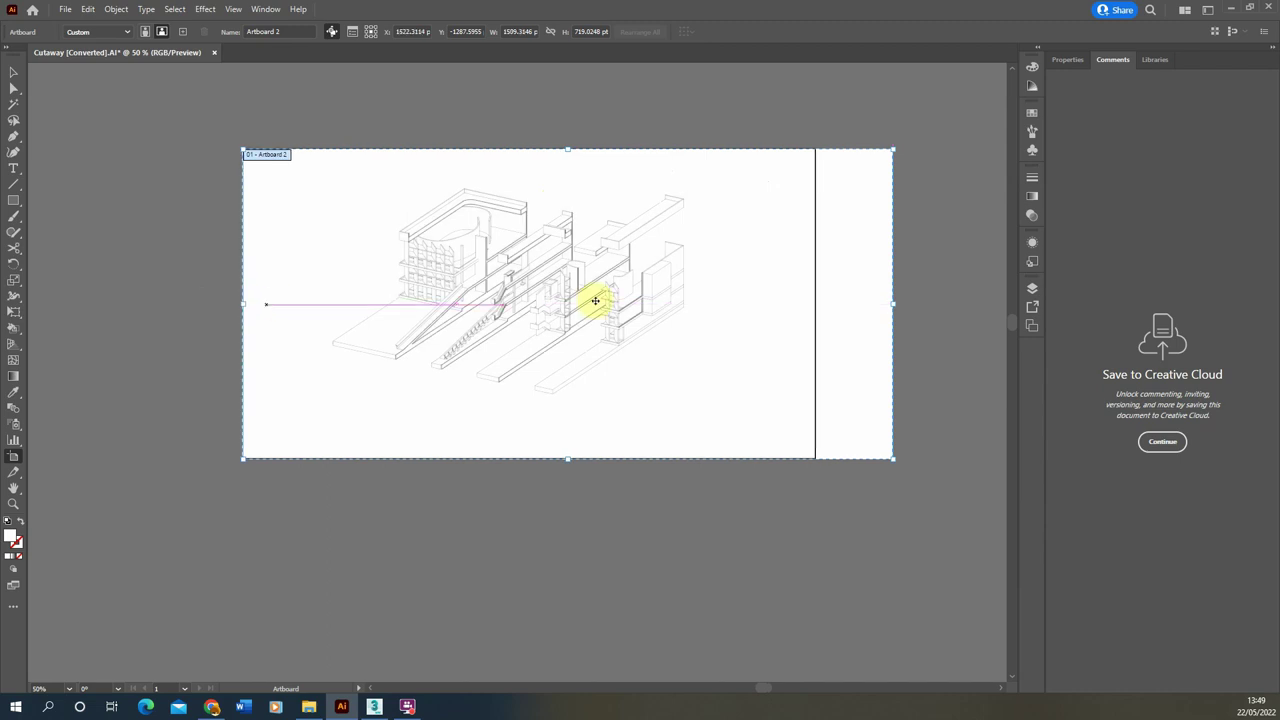
{"action": "left_click_drag", "start_coordinate": [894, 305], "coordinate": [786, 301]}
{"action": "scroll", "coordinate": [812, 310], "scroll_direction": "up", "scroll_amount": 5}
{"action": "scroll", "coordinate": [829, 331], "scroll_direction": "down", "scroll_amount": 4}
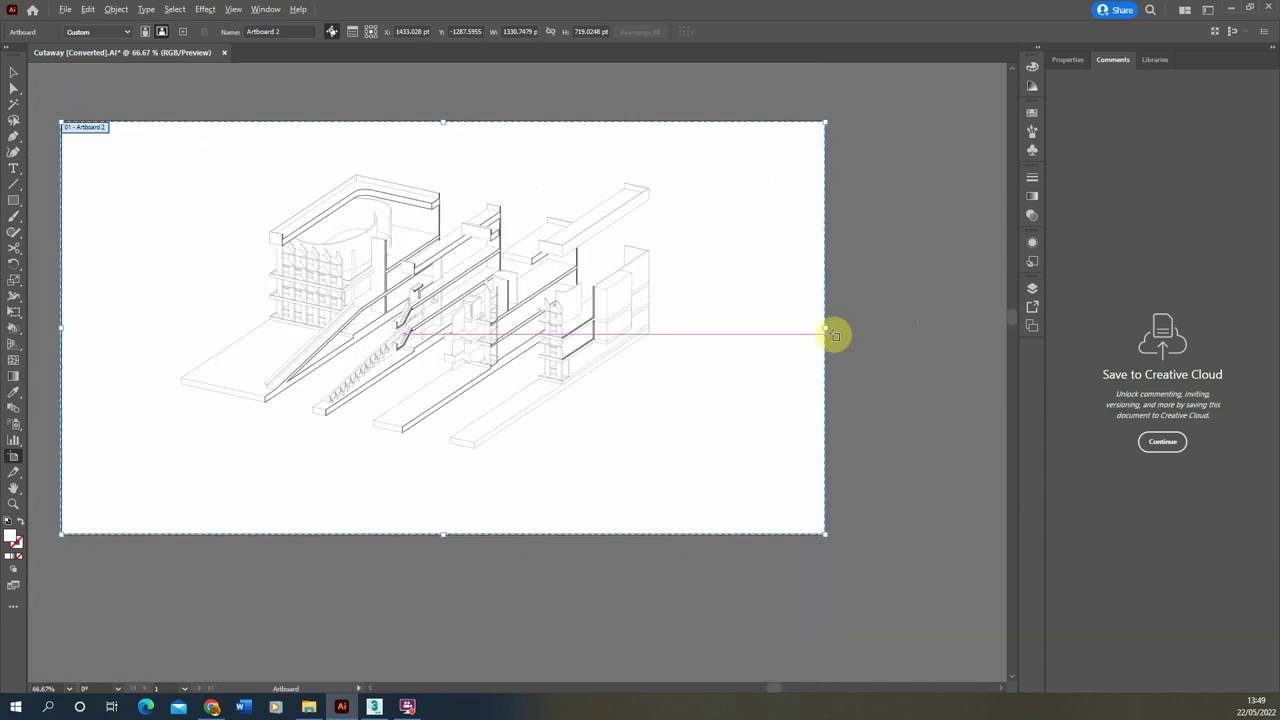
{"action": "left_click", "coordinate": [14, 73]}
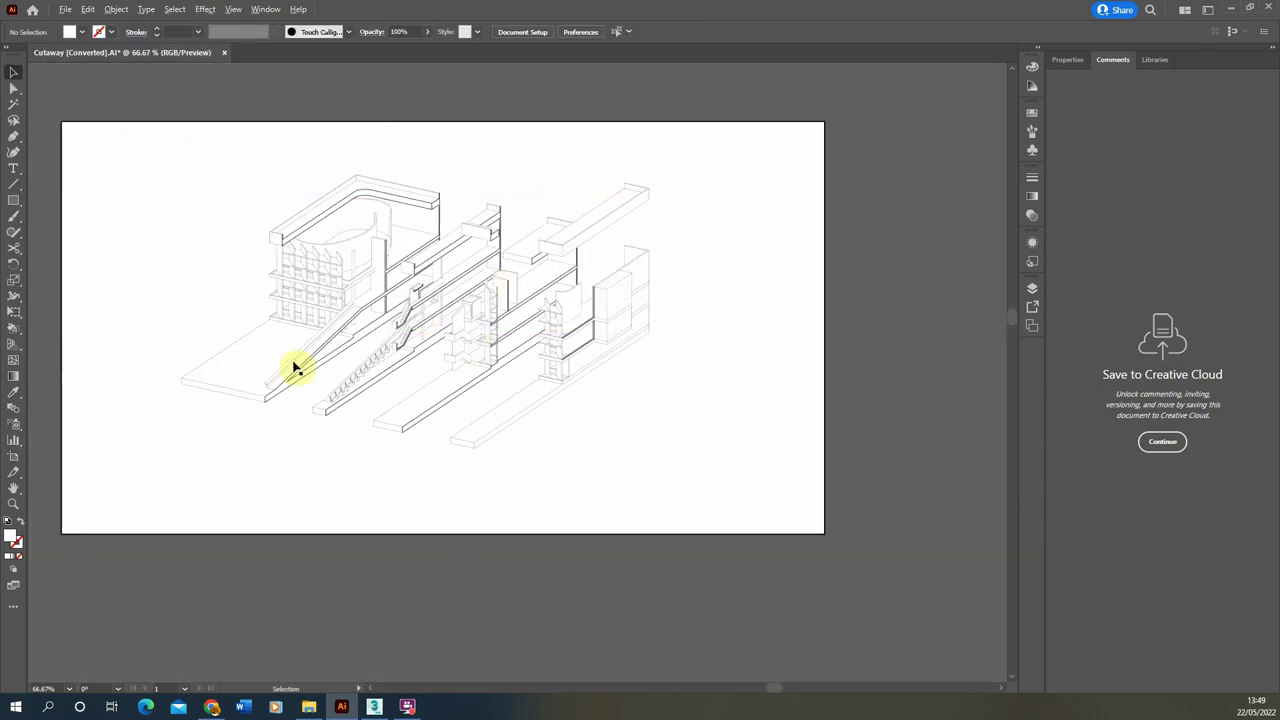
Lock all ten existing layers, from Make2D::ViewportRectangle down to Paint.
{"action": "scroll", "coordinate": [289, 420], "scroll_direction": "up", "scroll_amount": 4}
{"action": "scroll", "coordinate": [578, 337], "scroll_direction": "down", "scroll_amount": 2}
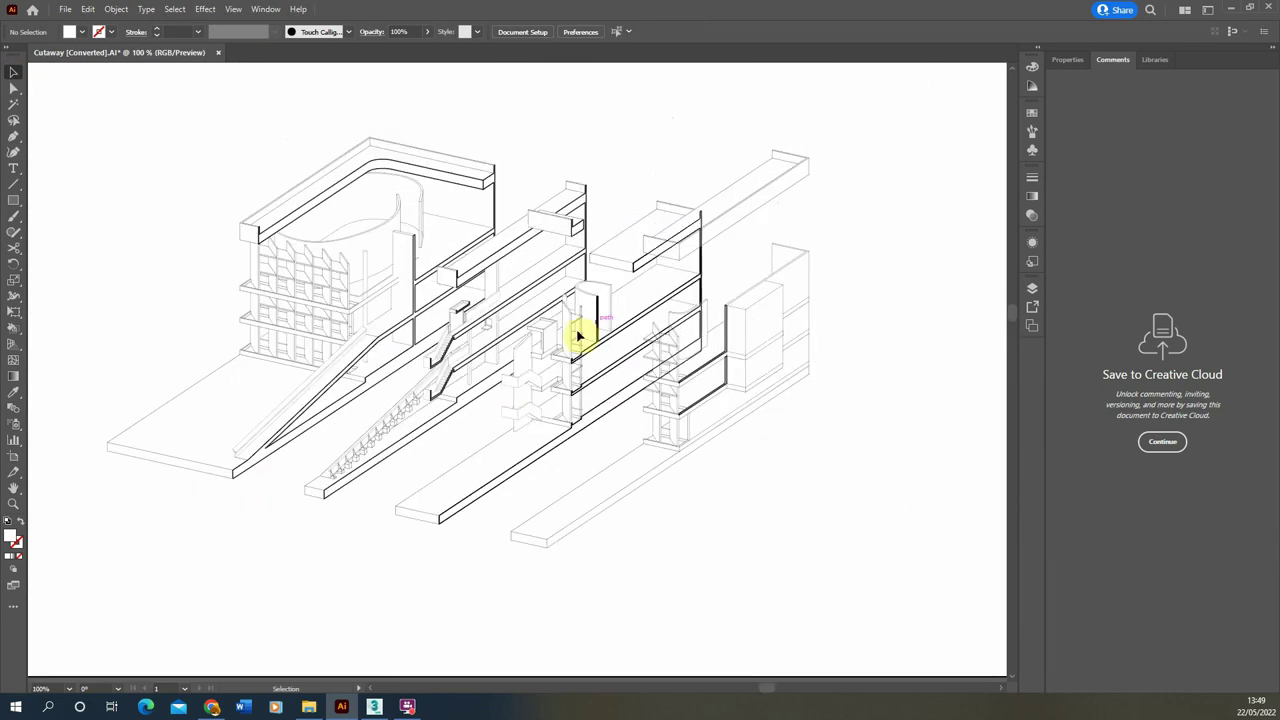
{"action": "left_click", "coordinate": [1031, 291]}
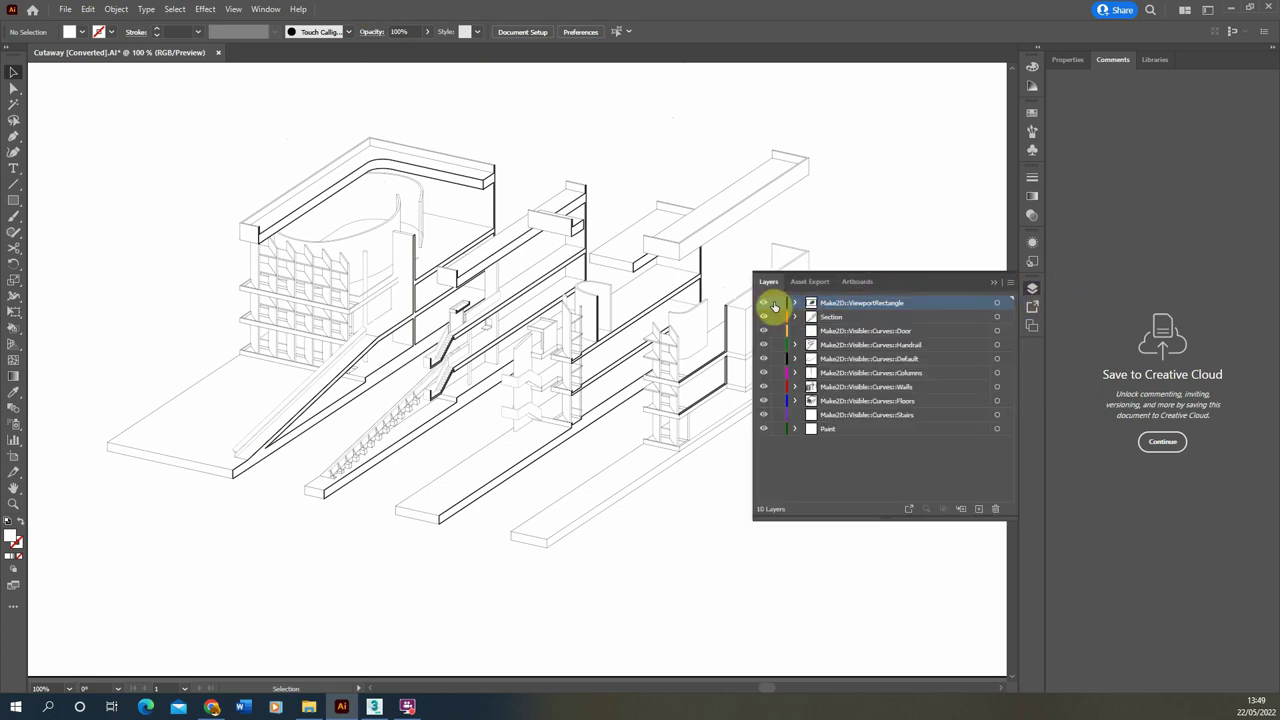
{"action": "left_click_drag", "start_coordinate": [774, 304], "coordinate": [777, 430]}
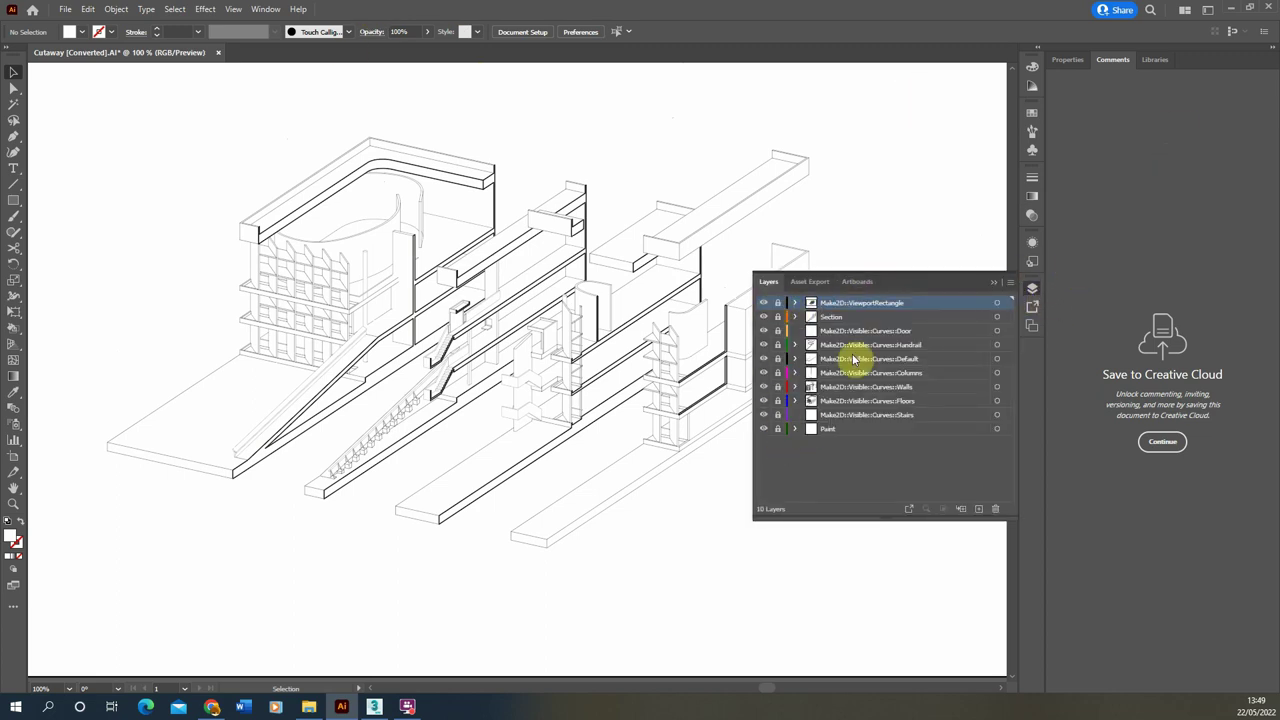
Create a new layer above all the others and name it Annotation.
{"action": "left_click", "coordinate": [978, 508]}
{"action": "double_click", "coordinate": [838, 302]}
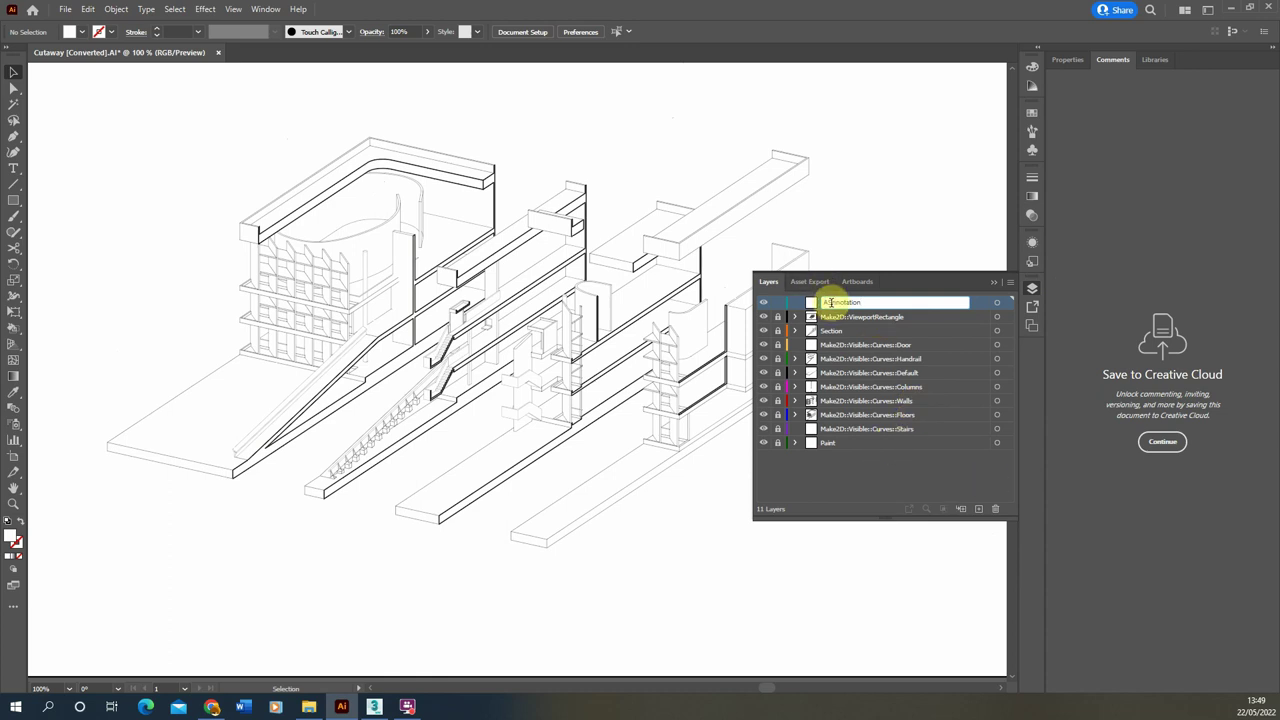
{"action": "left_click", "coordinate": [903, 235]}
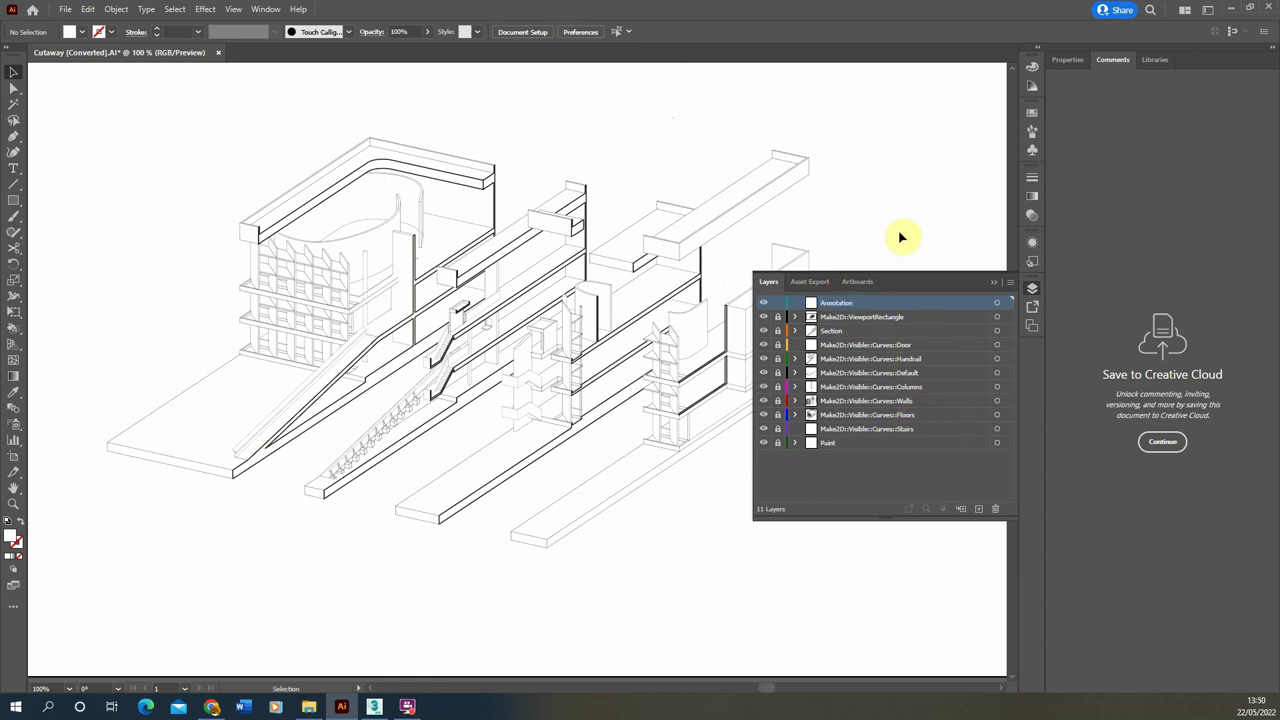
Set up the Line Segment tool with no fill and a black, dashed 0.25 pt stroke.
{"action": "left_click", "coordinate": [12, 186]}
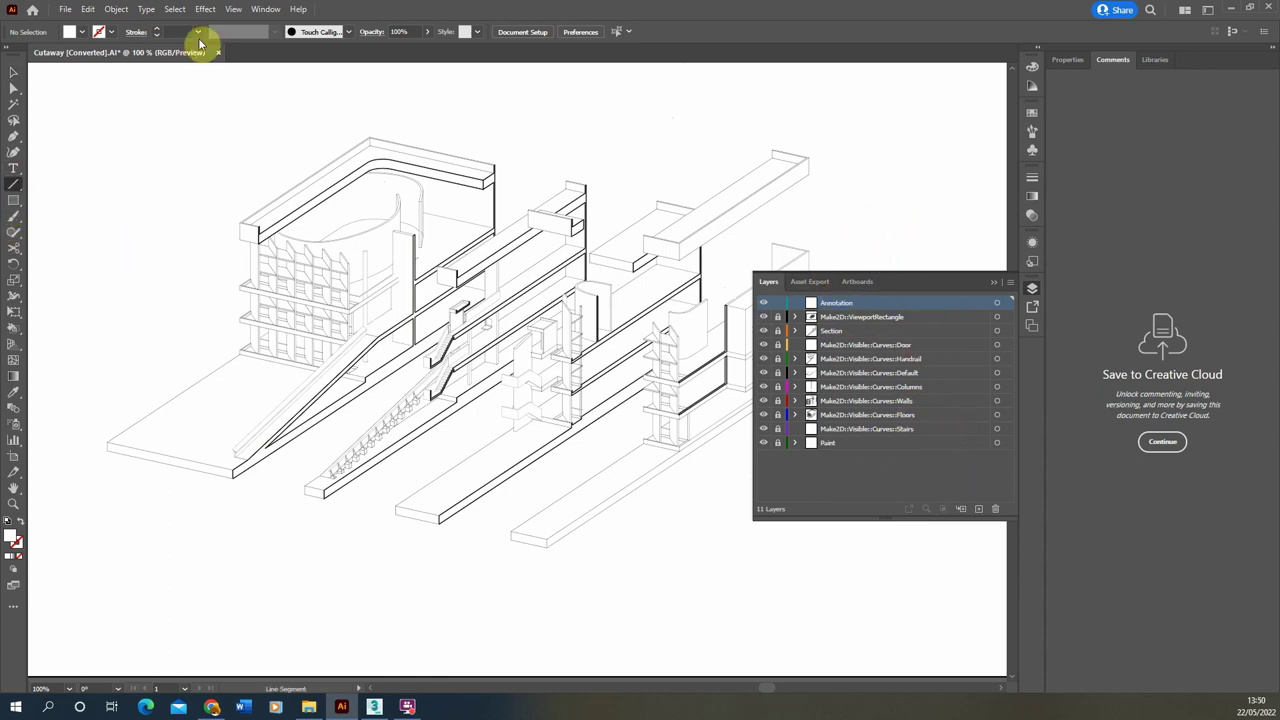
{"action": "left_click", "coordinate": [136, 34]}
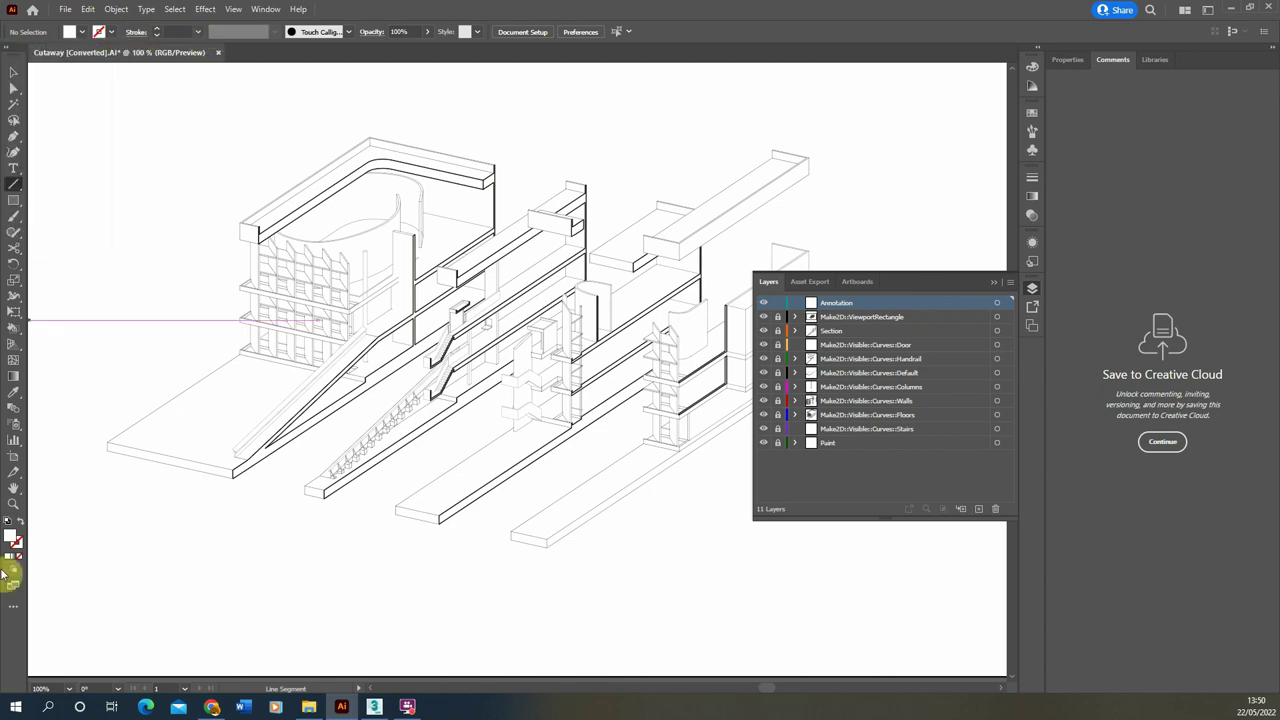
{"action": "left_click", "coordinate": [20, 543]}
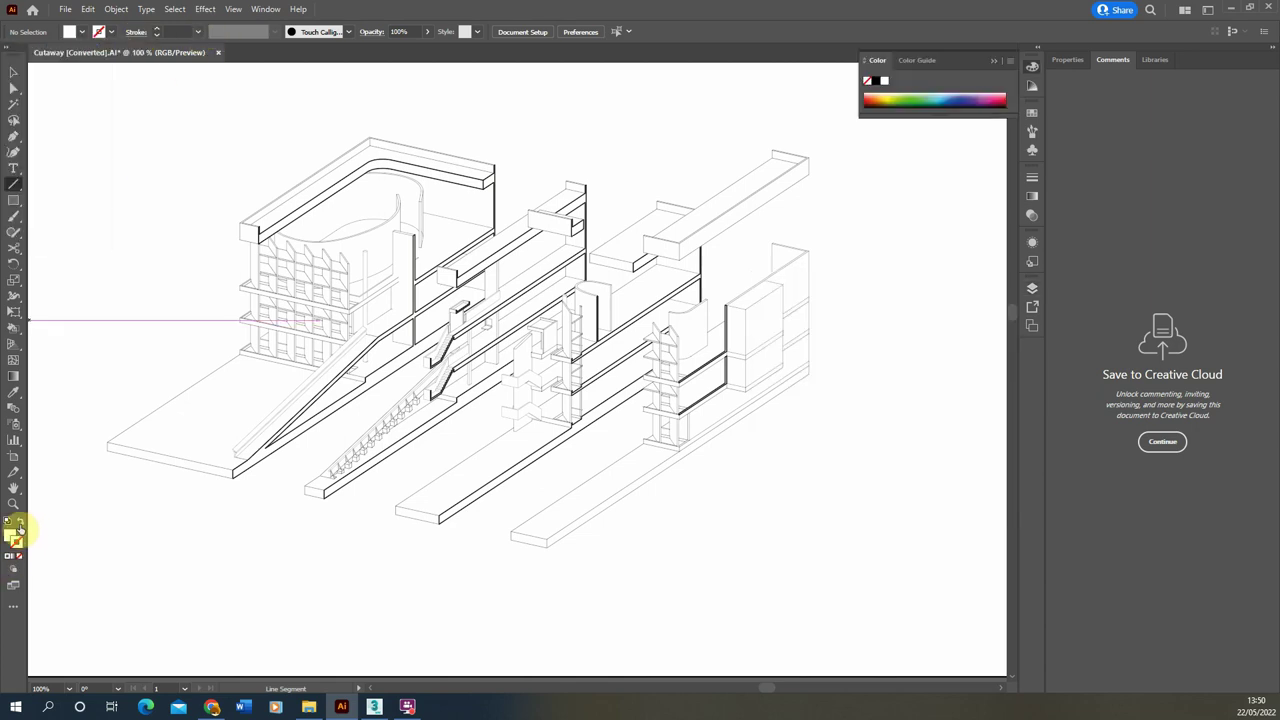
{"action": "left_click", "coordinate": [876, 80]}
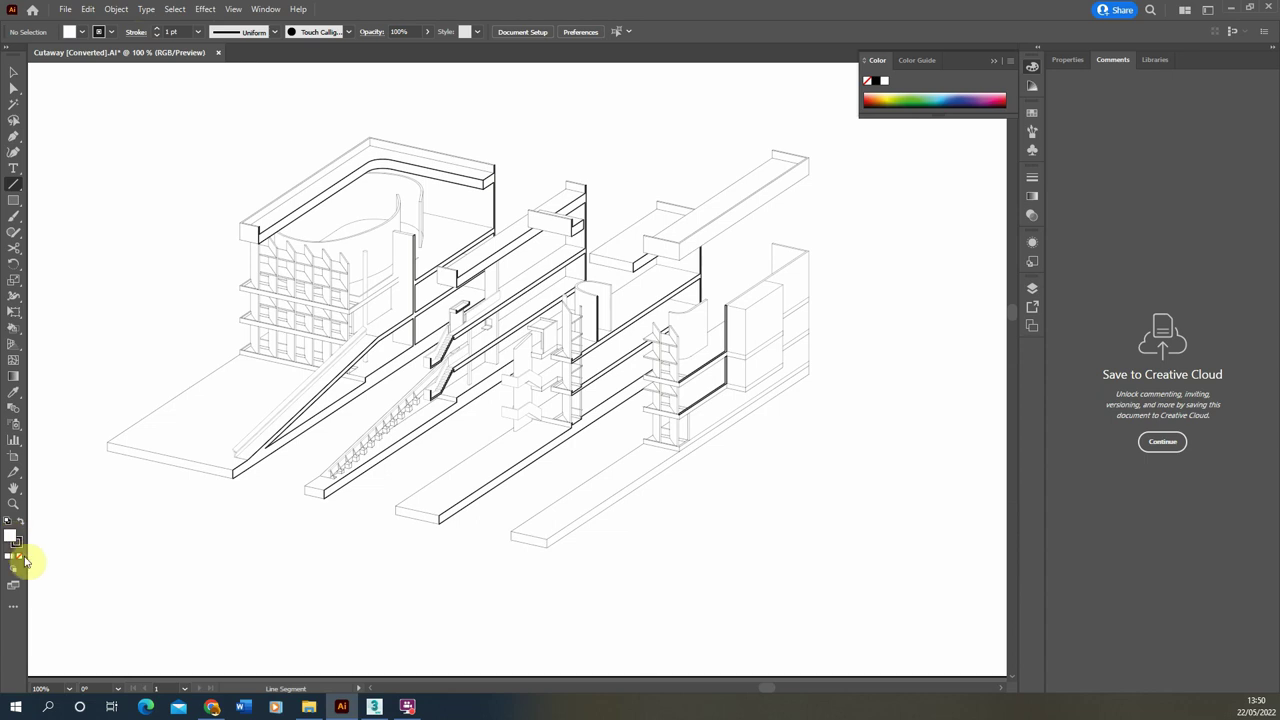
{"action": "left_click", "coordinate": [135, 31]}
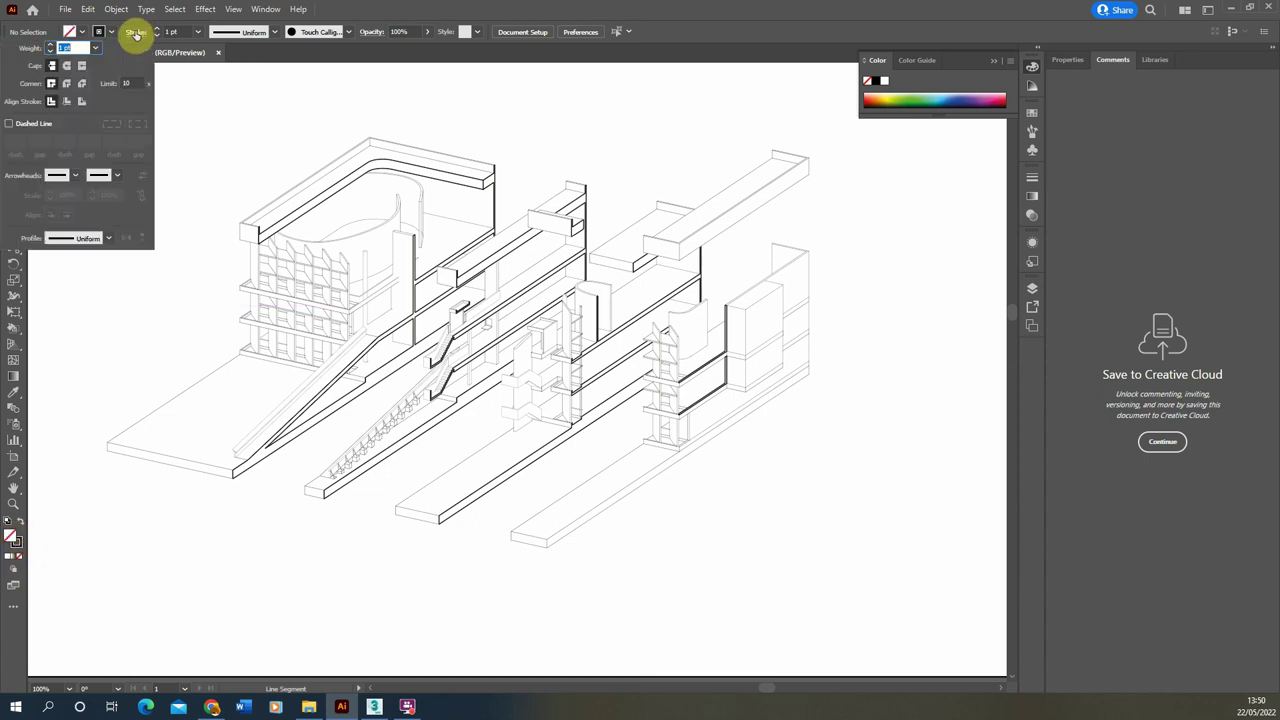
{"action": "left_click", "coordinate": [10, 126]}
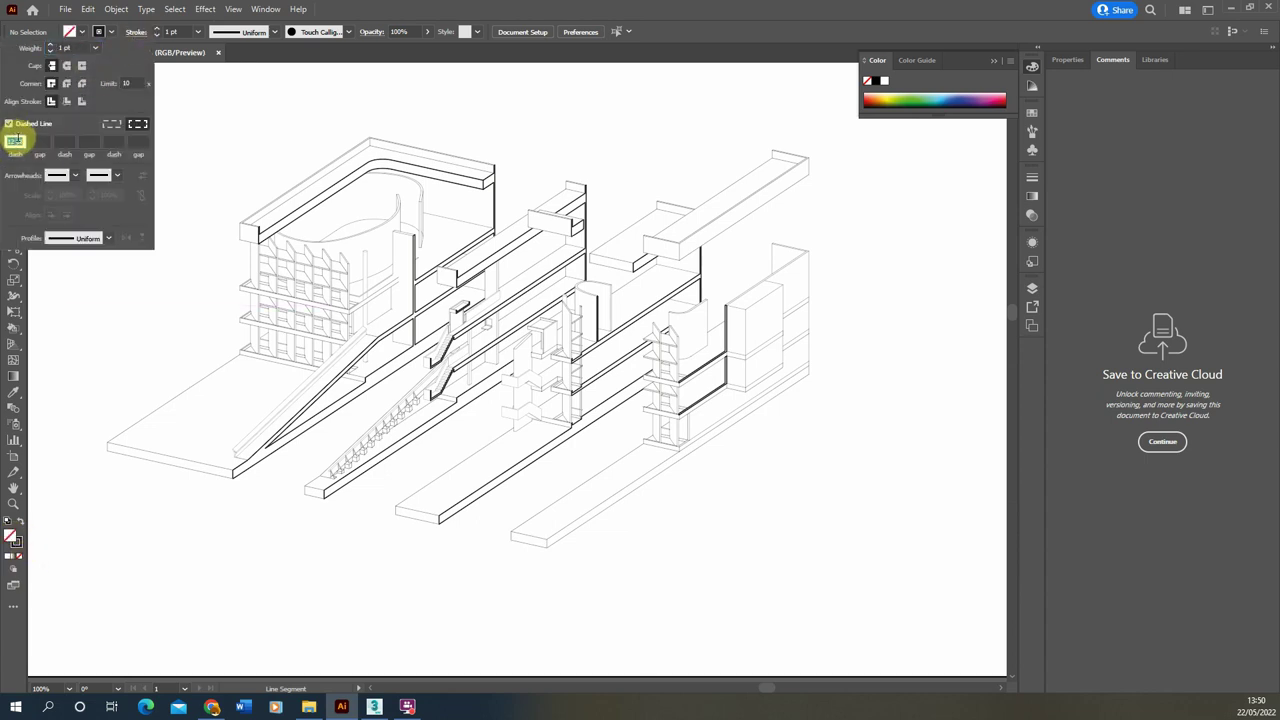
{"action": "left_click", "coordinate": [199, 37]}
{"action": "left_click", "coordinate": [210, 45]}
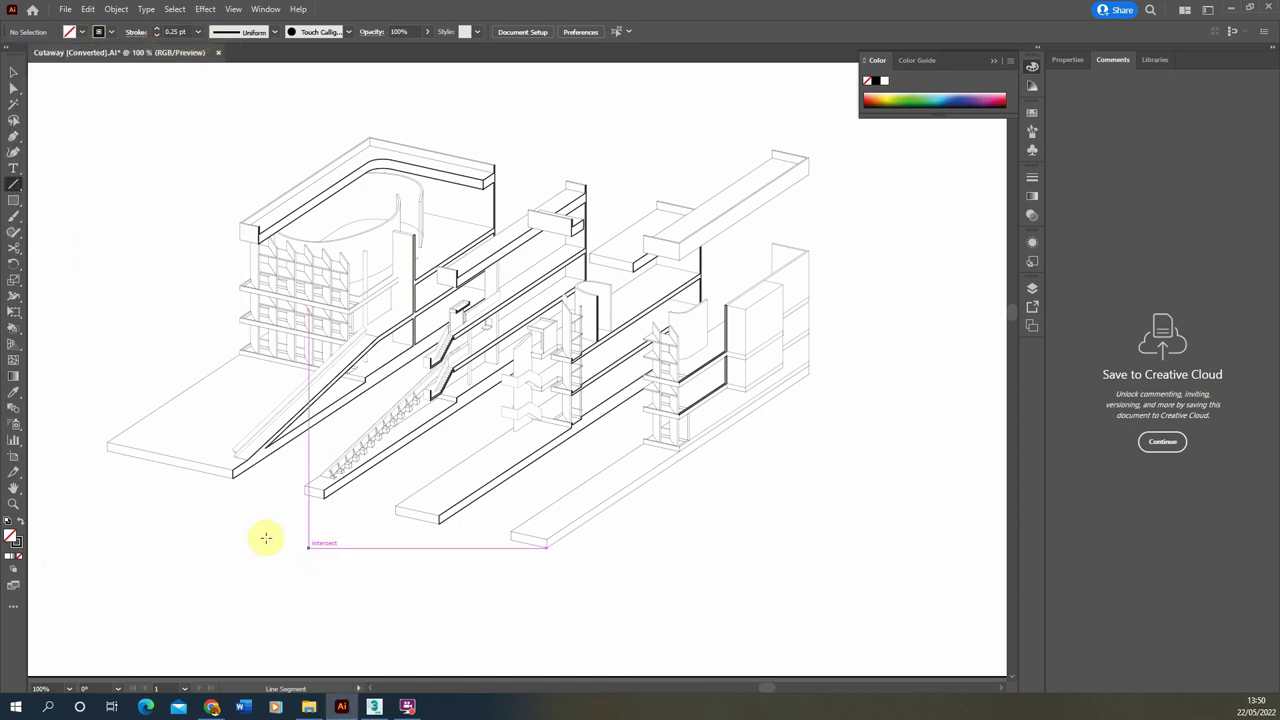
Draw two dashed lines joining the upper and lower front base corners of the first and second slices.
{"action": "scroll", "coordinate": [240, 492], "scroll_direction": "up", "scroll_amount": 3}
{"action": "scroll", "coordinate": [240, 470], "scroll_direction": "up", "scroll_amount": 1}
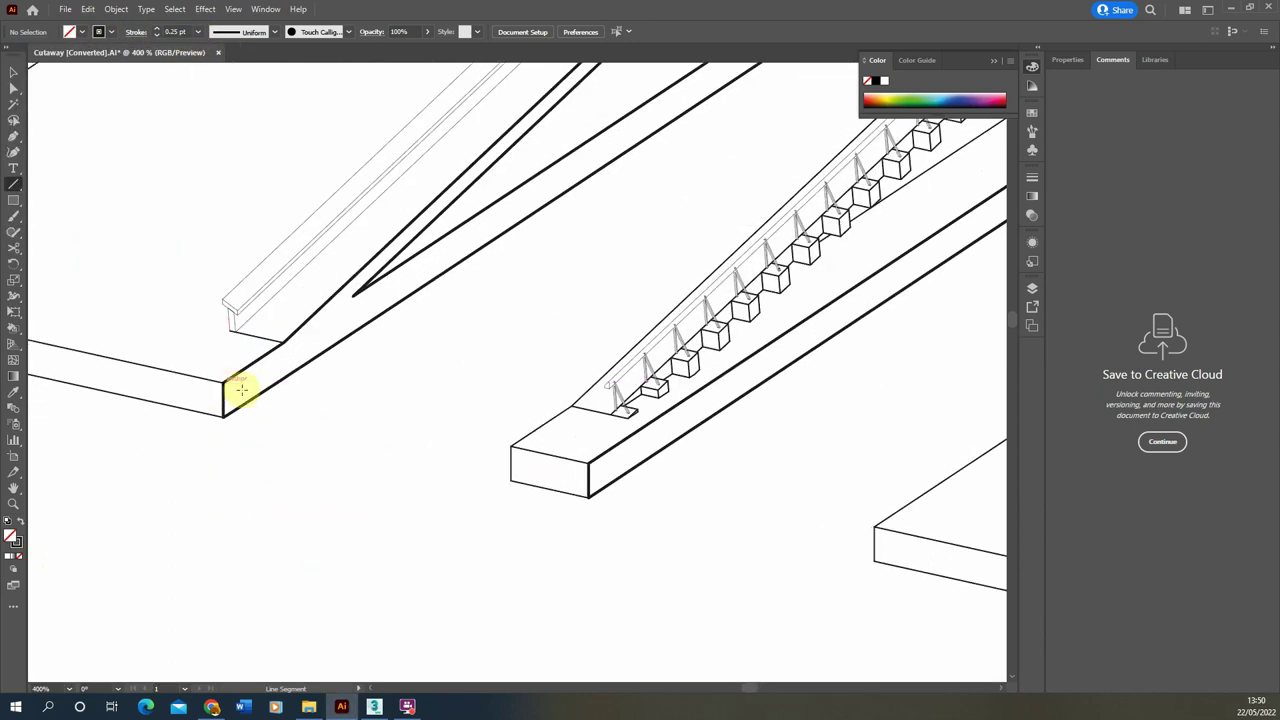
{"action": "left_click_drag", "start_coordinate": [224, 384], "coordinate": [224, 416]}
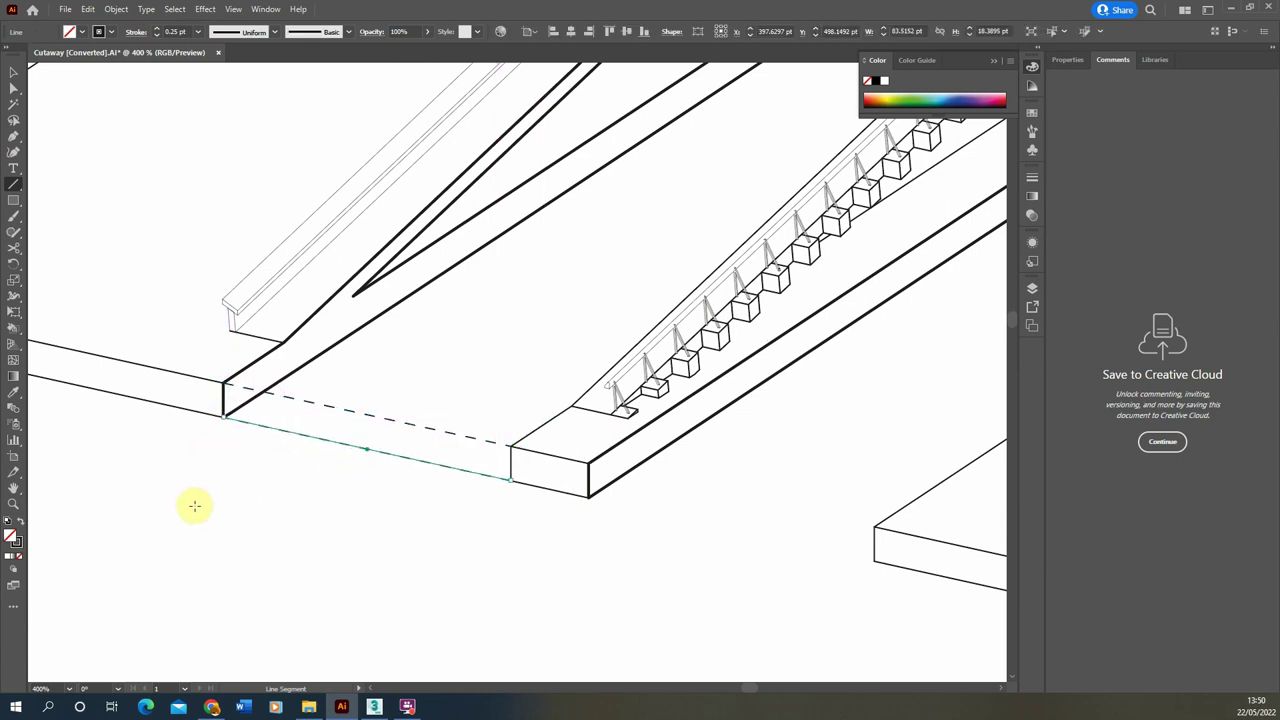
Connect the front base corners of the second and third slices, and of the third and fourth, with paired dashed lines.
{"action": "scroll", "coordinate": [194, 506], "scroll_direction": "down", "scroll_amount": 1}
{"action": "mouse_move", "coordinate": [487, 461]}
{"action": "left_mouse_down"}
{"action": "mouse_move", "coordinate": [704, 506]}
{"action": "mouse_move", "coordinate": [489, 463]}
{"action": "mouse_move", "coordinate": [703, 532]}
{"action": "left_mouse_up"}
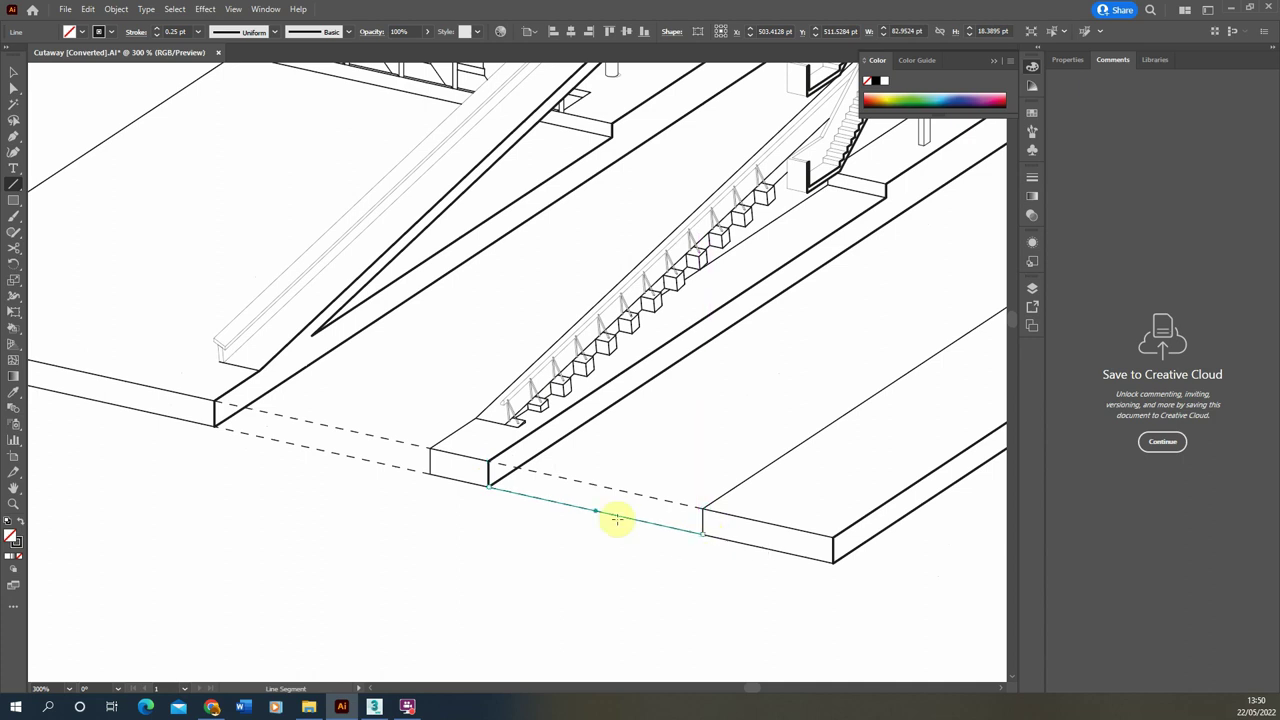
{"action": "scroll", "coordinate": [606, 477], "scroll_direction": "down", "scroll_amount": 3}
{"action": "scroll", "coordinate": [449, 451], "scroll_direction": "up", "scroll_amount": 3}
{"action": "mouse_move", "coordinate": [433, 452]}
{"action": "left_mouse_down"}
{"action": "mouse_move", "coordinate": [621, 472]}
{"action": "mouse_move", "coordinate": [650, 499]}
{"action": "mouse_move", "coordinate": [434, 474]}
{"action": "left_mouse_up"}
Draw three vertical dashed lines from the fourth slice's raised roof corners down to the building below, then deselect.
{"action": "scroll", "coordinate": [466, 528], "scroll_direction": "down", "scroll_amount": 4}
{"action": "scroll", "coordinate": [555, 372], "scroll_direction": "up", "scroll_amount": 4}
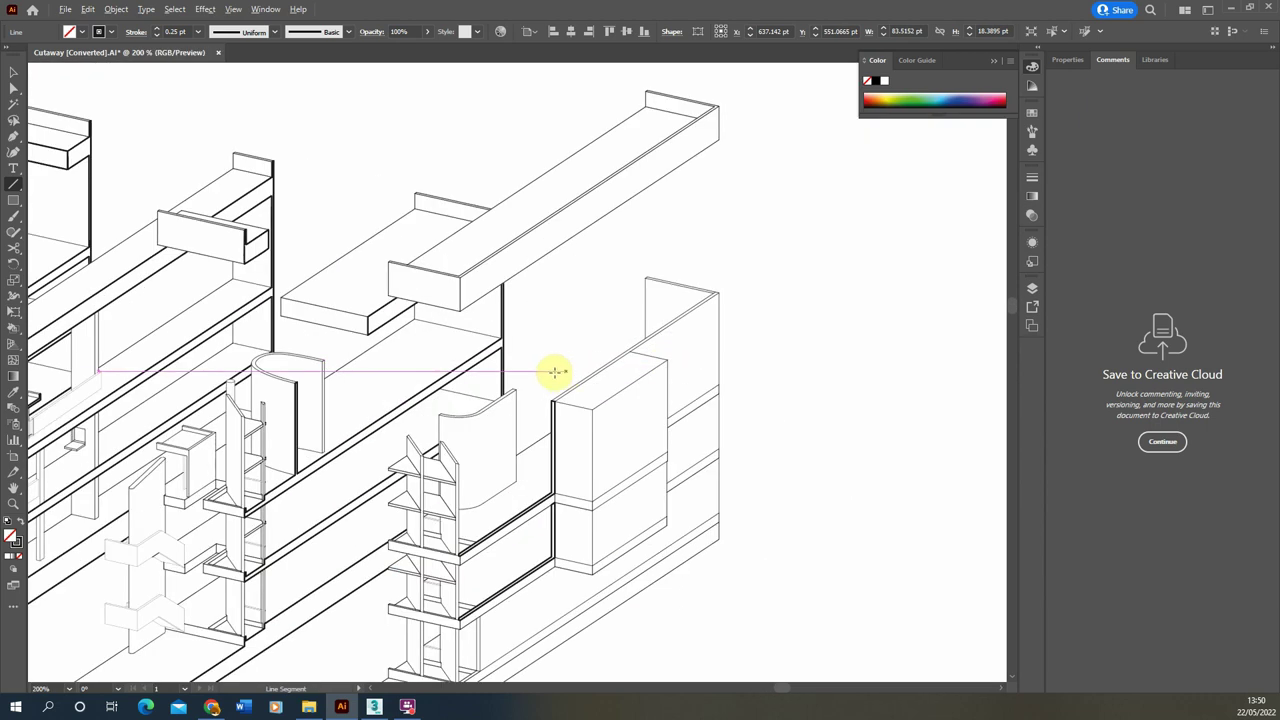
{"action": "scroll", "coordinate": [495, 300], "scroll_direction": "up", "scroll_amount": 1}
{"action": "scroll", "coordinate": [480, 262], "scroll_direction": "down", "scroll_amount": 4}
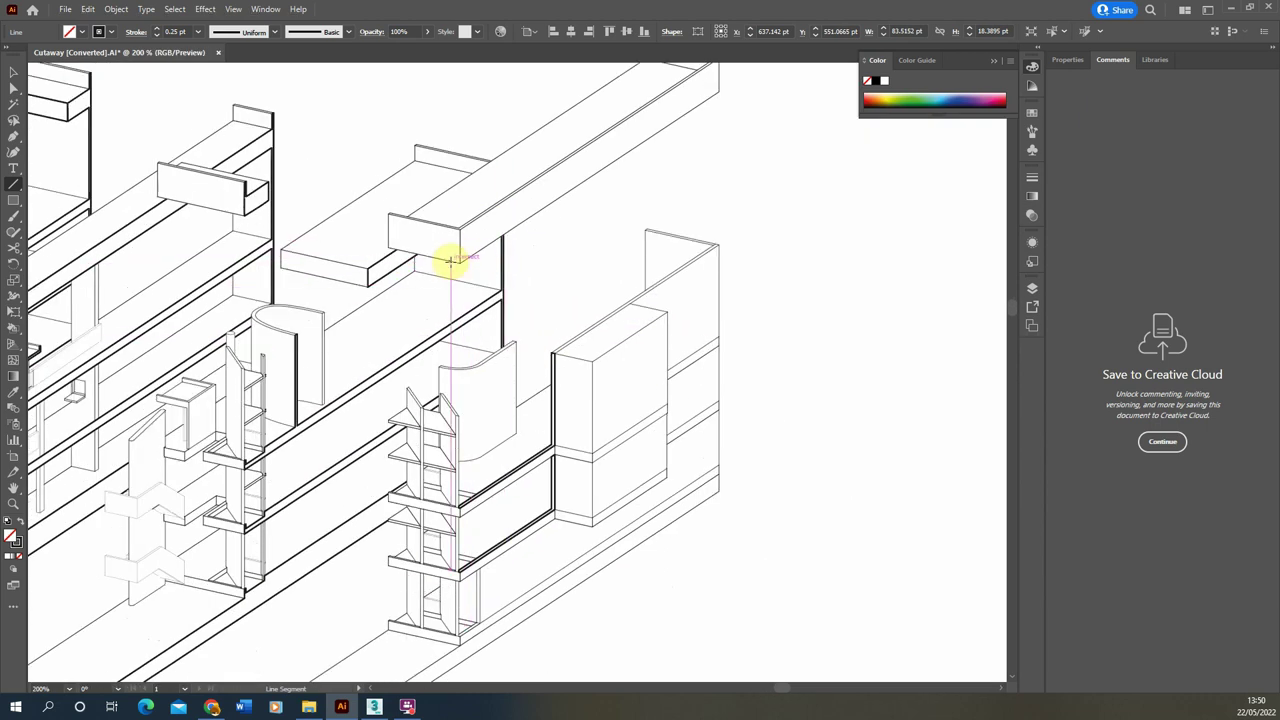
{"action": "left_click_drag", "start_coordinate": [450, 261], "coordinate": [718, 243]}
{"action": "left_click_drag", "start_coordinate": [459, 262], "coordinate": [459, 505]}
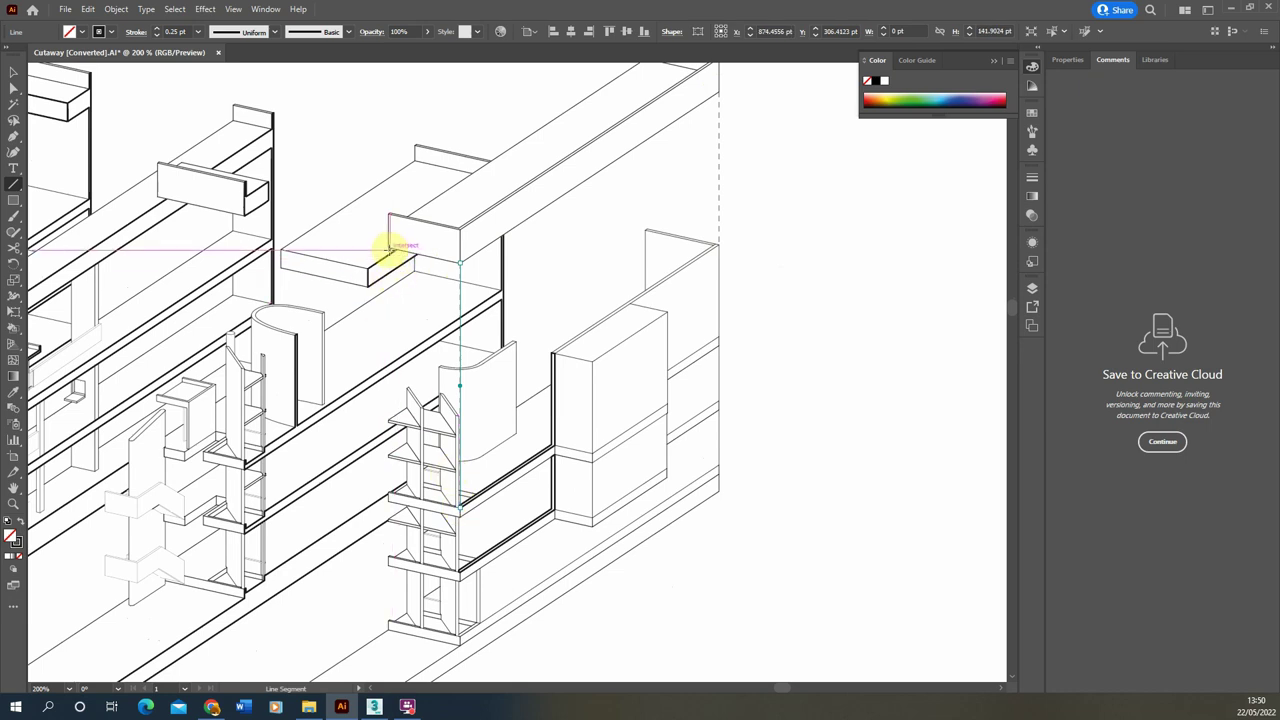
{"action": "left_click_drag", "start_coordinate": [389, 245], "coordinate": [391, 415]}
{"action": "left_click", "coordinate": [13, 72]}
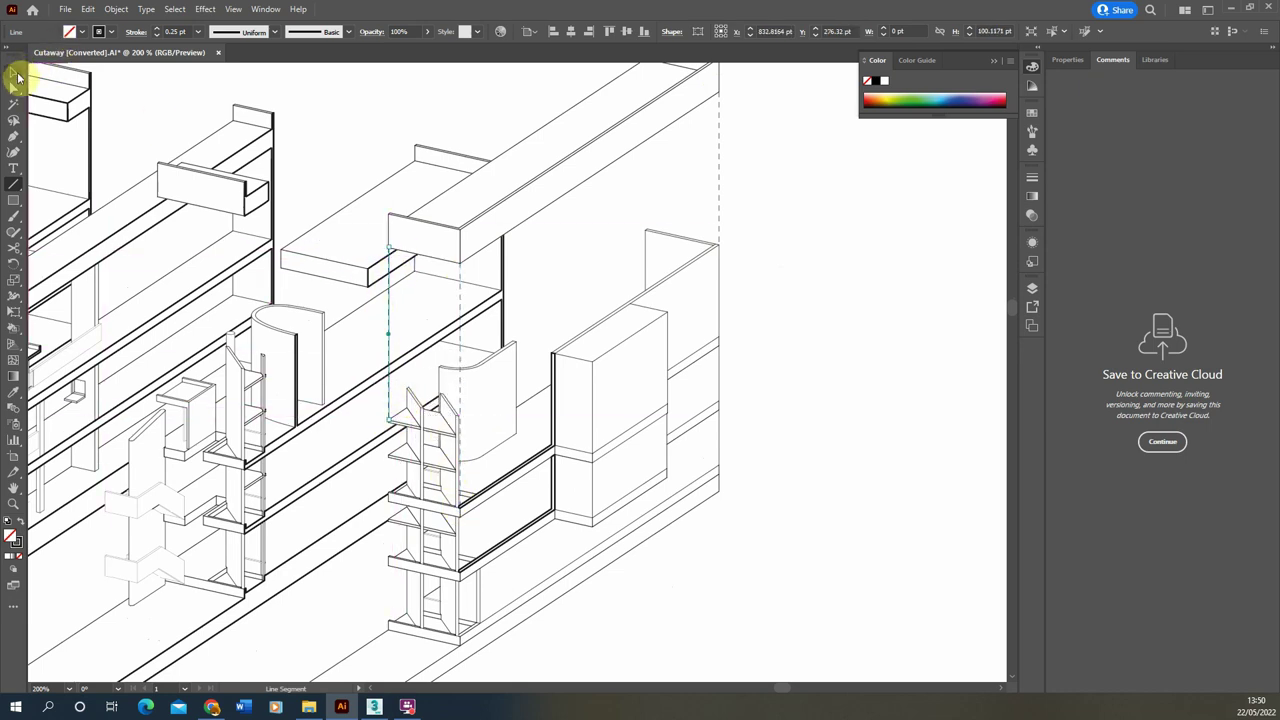
{"action": "key", "text": "ctrl+1"}
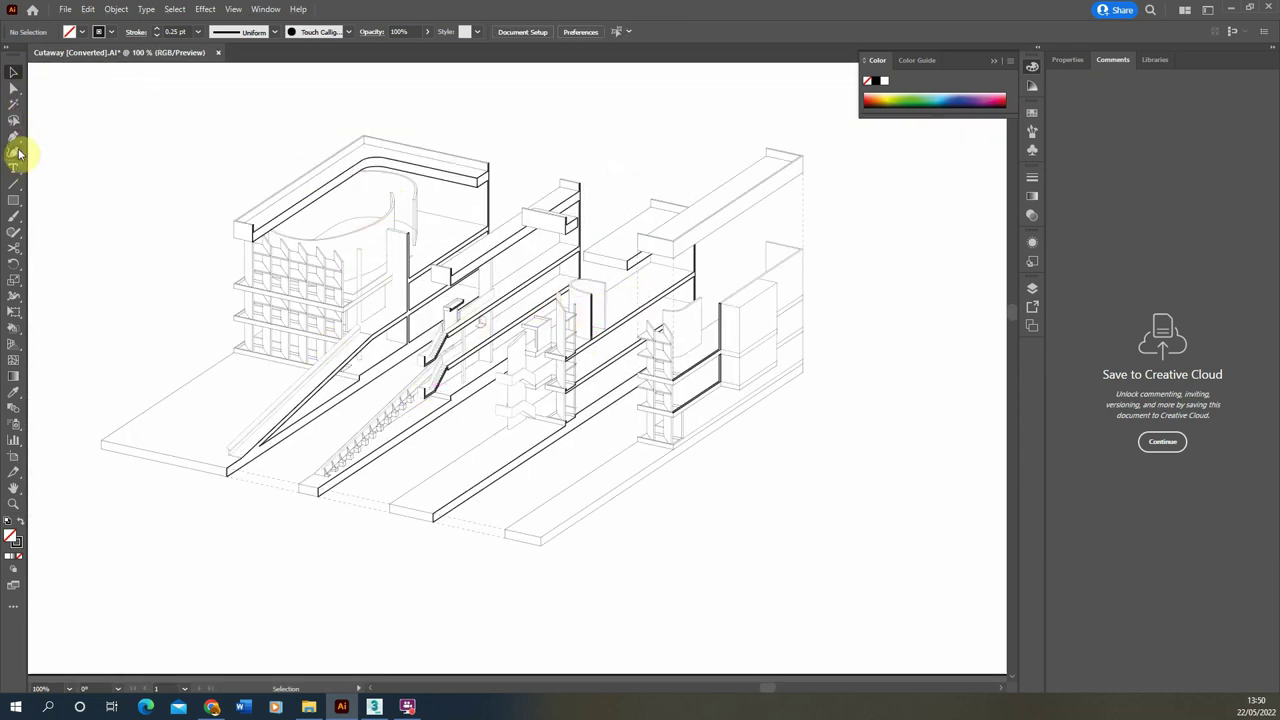
Draw dashed lines linking the rear roof corners of the first and second slices, and of the second and third.
{"action": "left_click", "coordinate": [13, 183]}
{"action": "scroll", "coordinate": [523, 166], "scroll_direction": "up", "scroll_amount": 5}
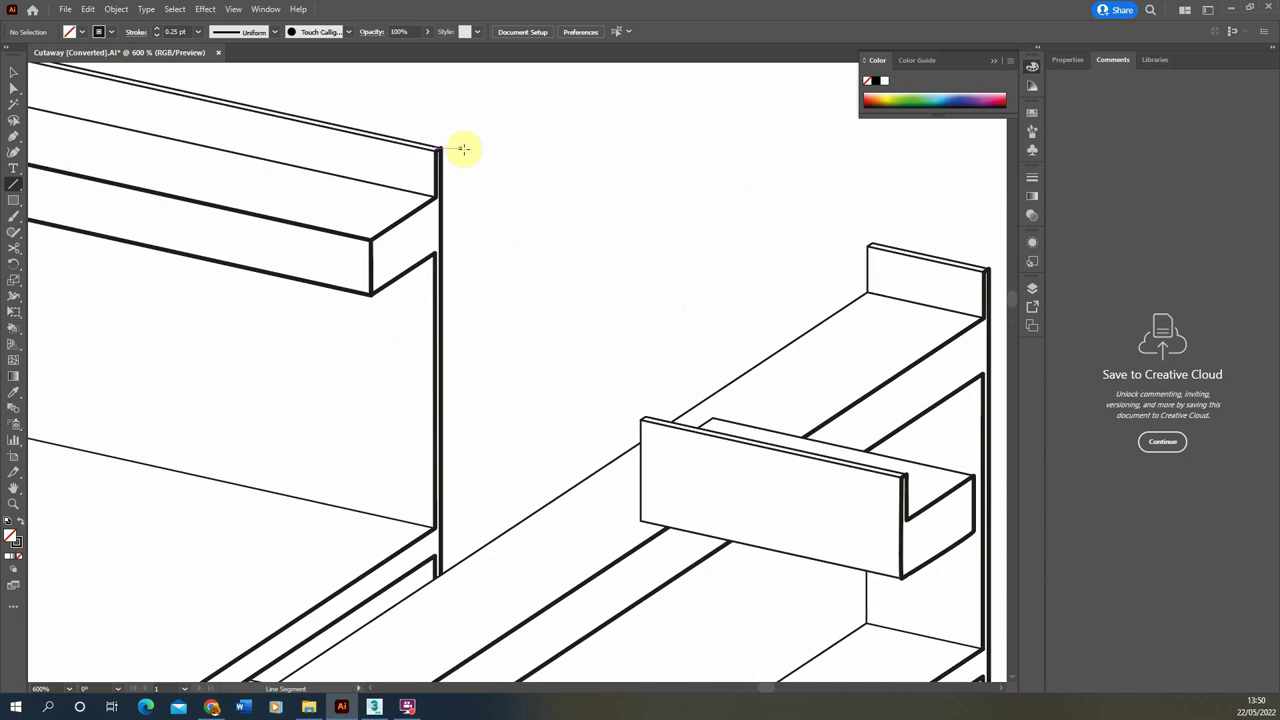
{"action": "left_click_drag", "start_coordinate": [440, 145], "coordinate": [873, 243]}
{"action": "scroll", "coordinate": [434, 189], "scroll_direction": "down", "scroll_amount": 5}
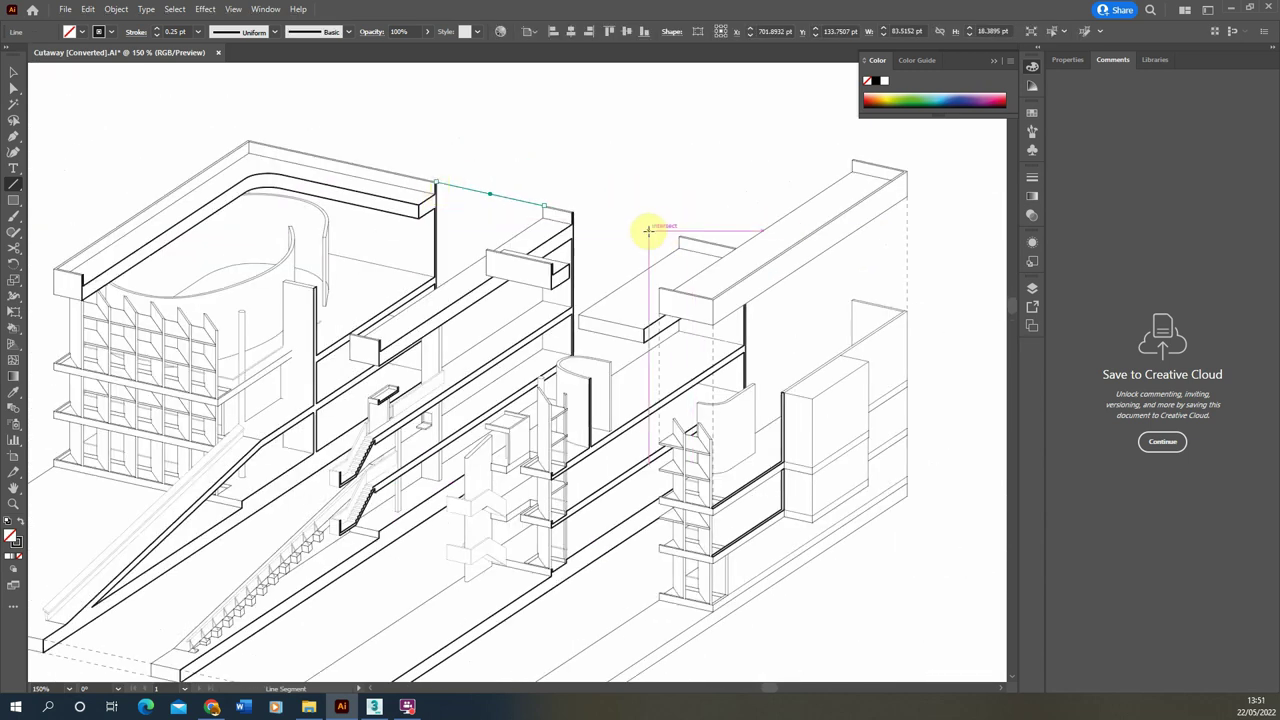
{"action": "scroll", "coordinate": [651, 229], "scroll_direction": "up", "scroll_amount": 3}
{"action": "left_click_drag", "start_coordinate": [498, 188], "coordinate": [713, 240]}
{"action": "scroll", "coordinate": [538, 215], "scroll_direction": "down", "scroll_amount": 3}
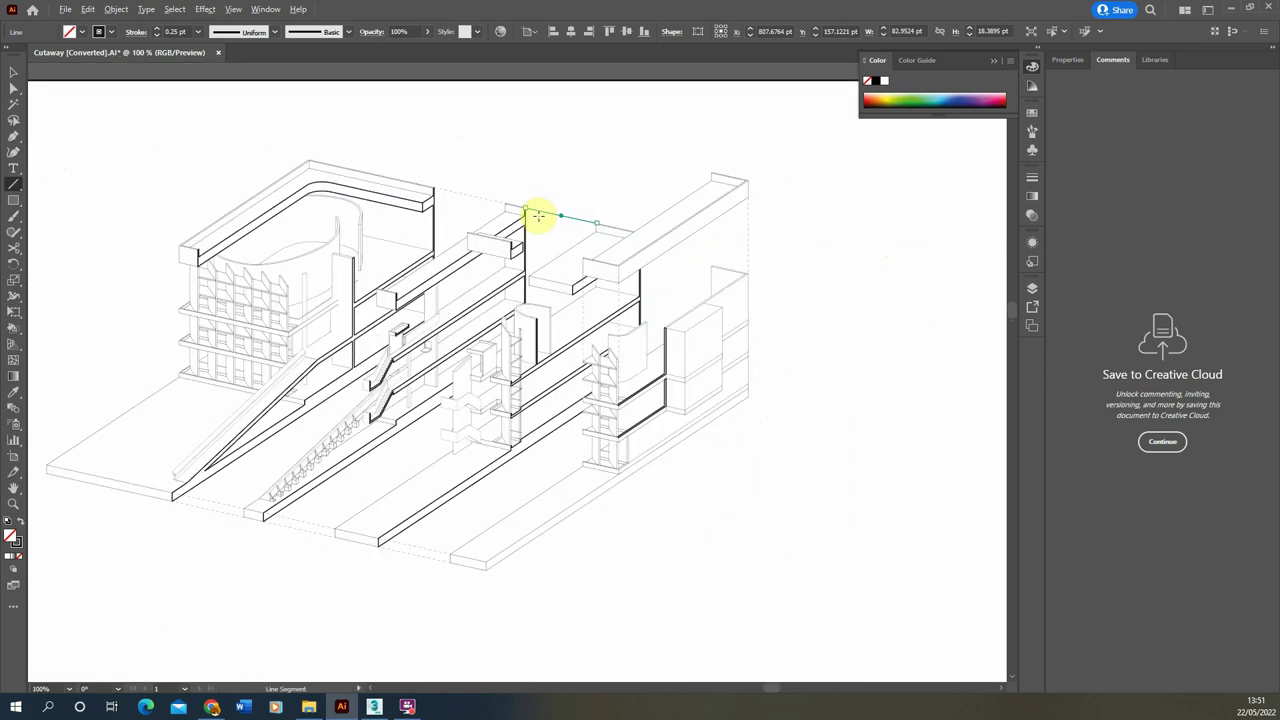
Deselect the dashed roof line and unlock all the layers of the drawing.
{"action": "left_click", "coordinate": [13, 72]}
{"action": "left_click", "coordinate": [871, 366]}
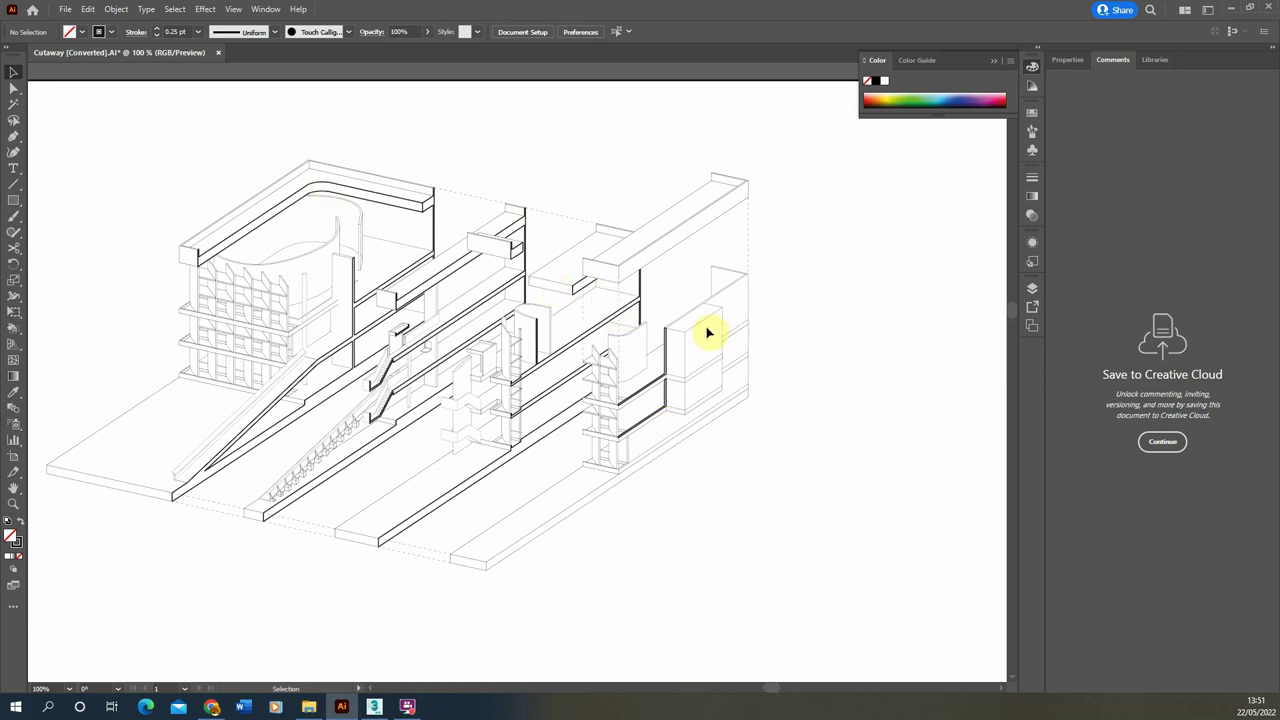
{"action": "scroll", "coordinate": [374, 240], "scroll_direction": "down", "scroll_amount": 2}
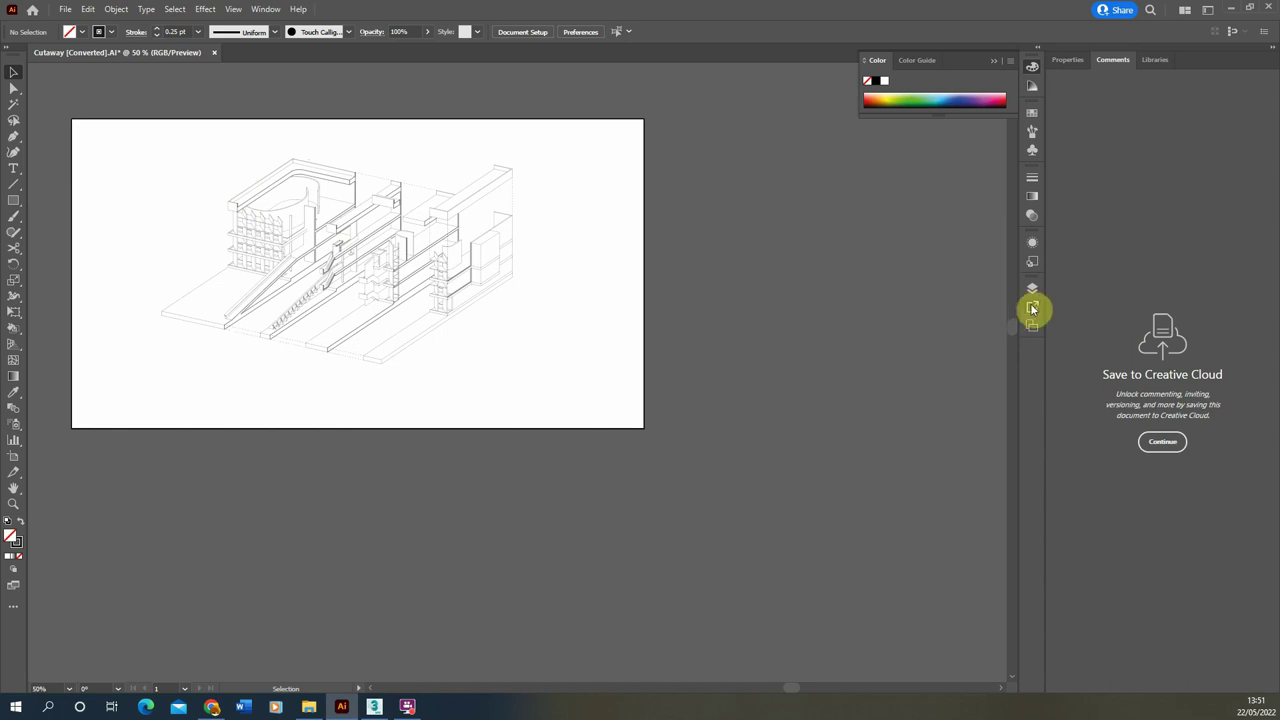
{"action": "left_click", "coordinate": [1030, 286]}
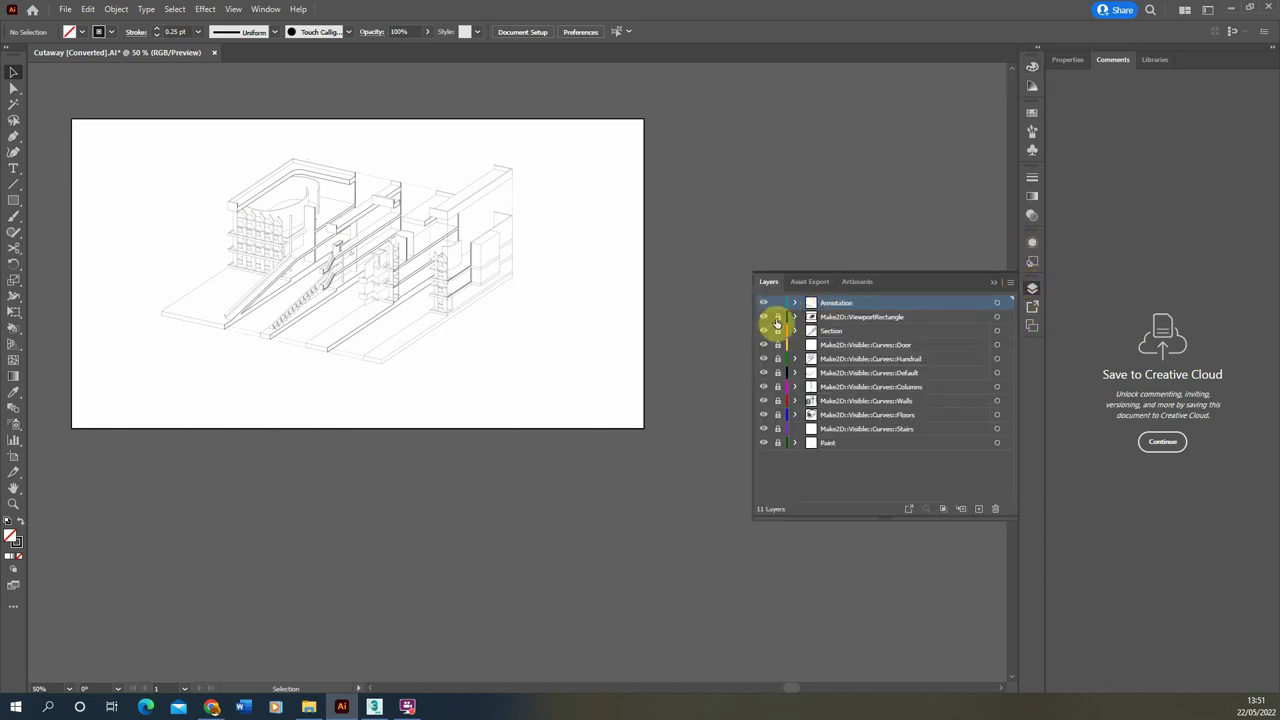
{"action": "scroll", "coordinate": [345, 212], "scroll_direction": "up", "scroll_amount": 2}
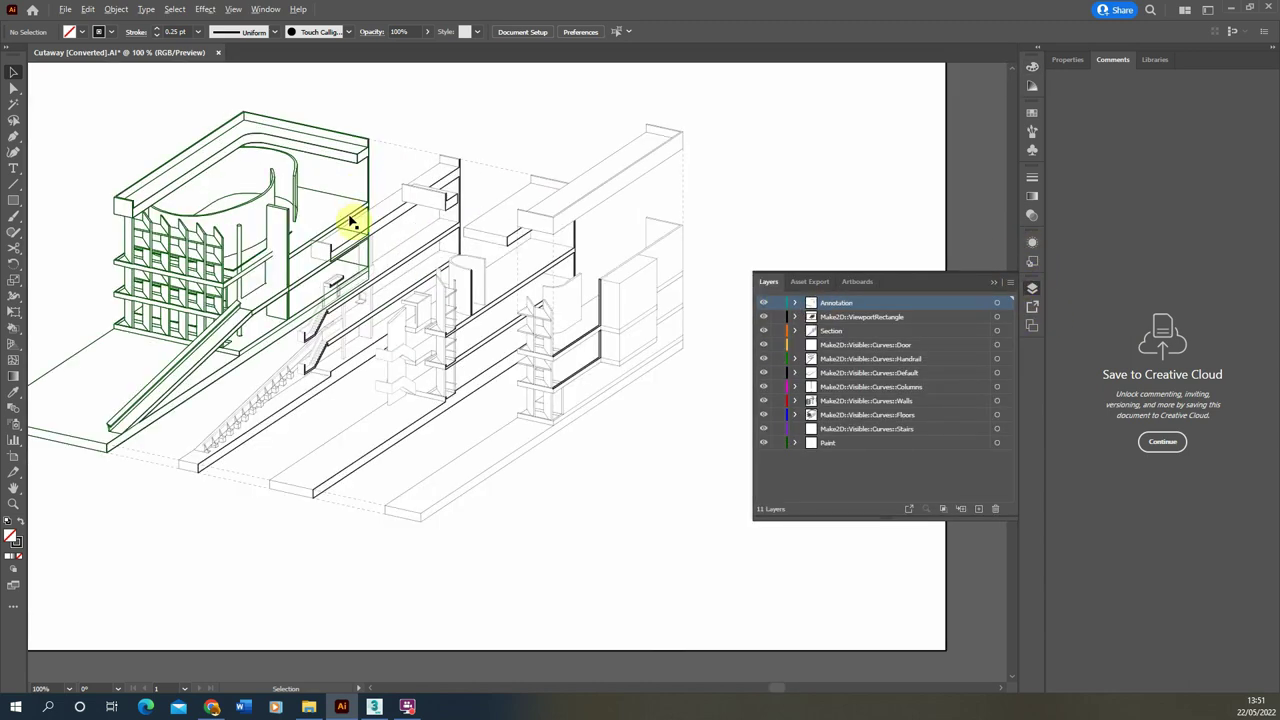
Isolate the third slice's Live Paint group and set the Live Paint Bucket fill to light blue #AEDEFF.
{"action": "double_click", "coordinate": [502, 230]}
{"action": "left_click", "coordinate": [502, 230]}
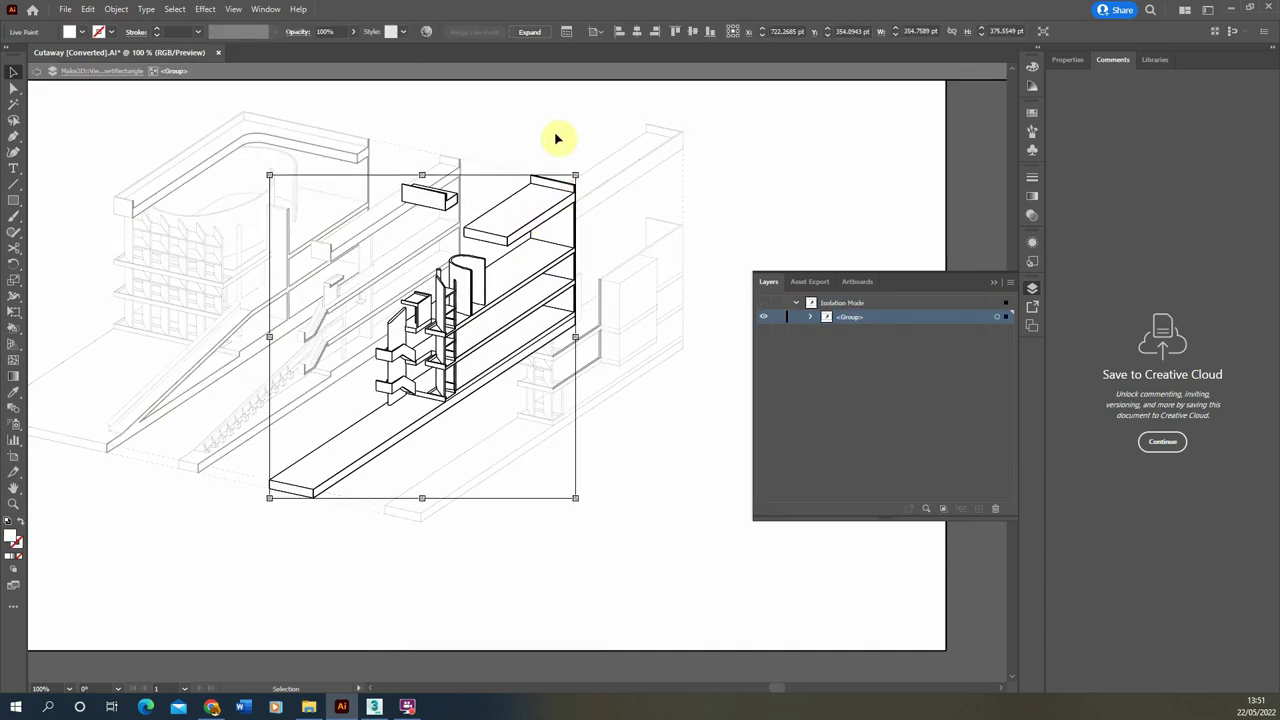
{"action": "left_click", "coordinate": [563, 201]}
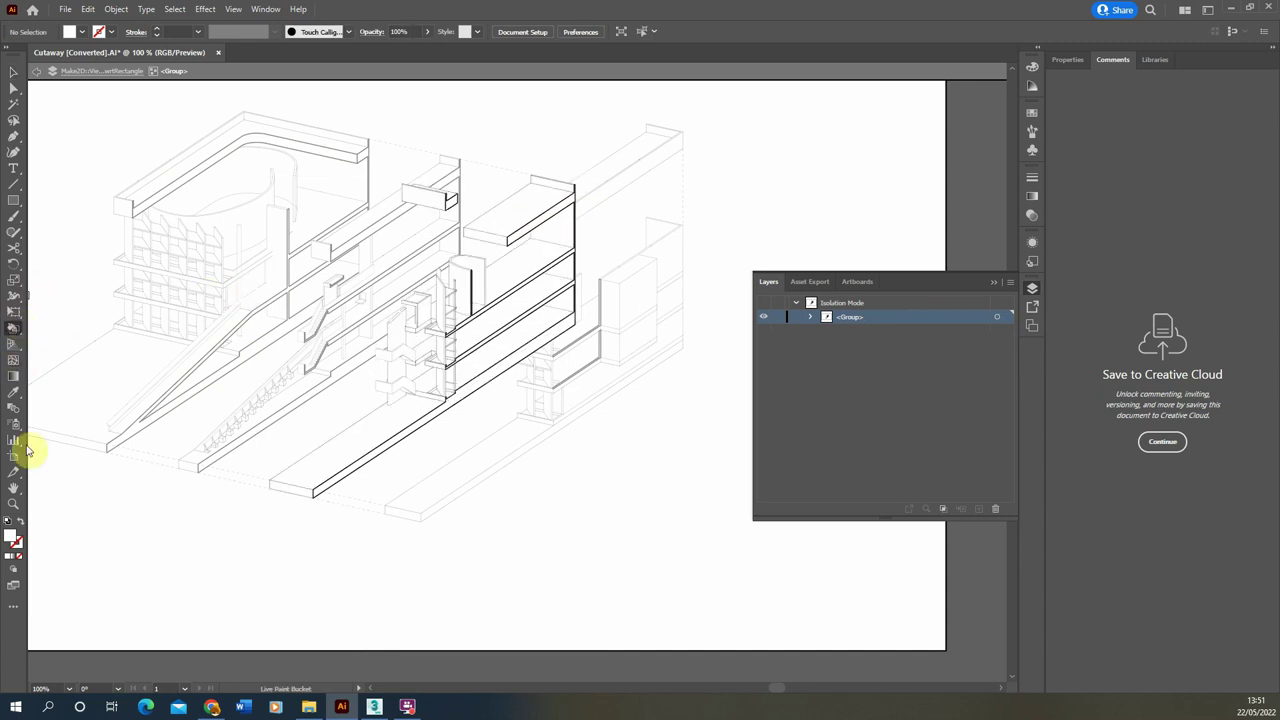
{"action": "double_click", "coordinate": [14, 540]}
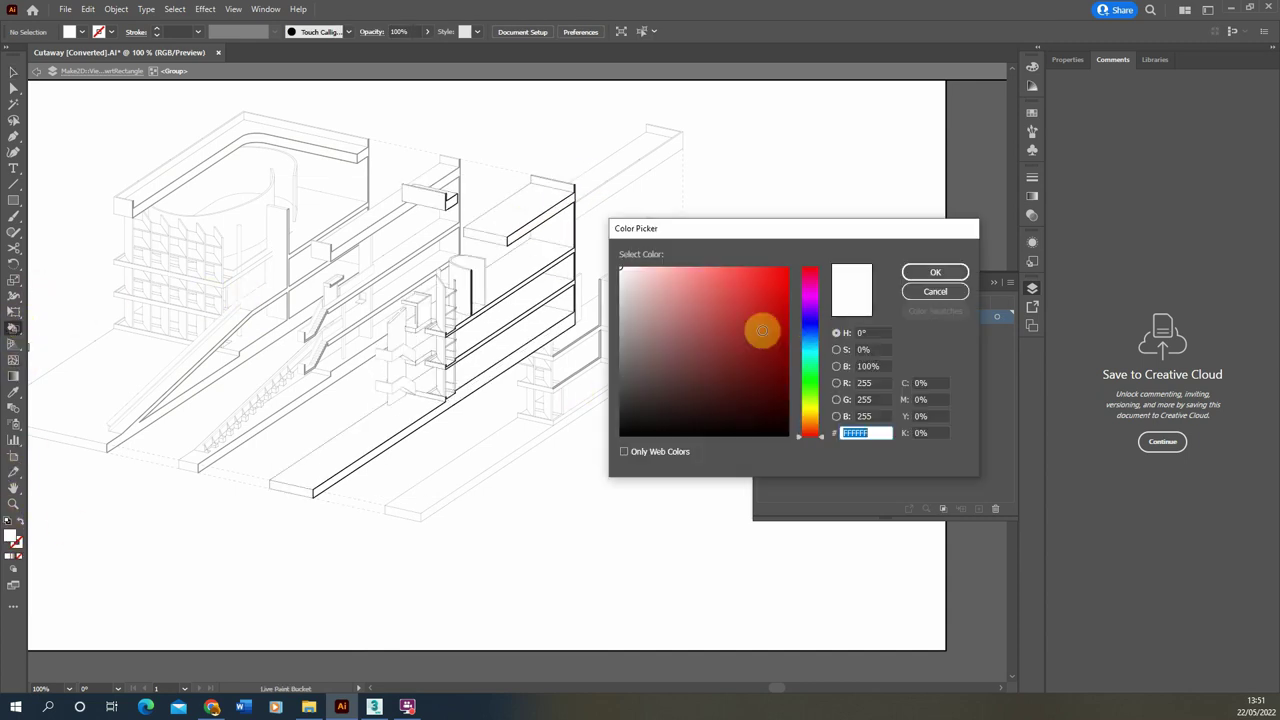
{"action": "left_click", "coordinate": [809, 339]}
{"action": "left_click_drag", "start_coordinate": [697, 294], "coordinate": [686, 247]}
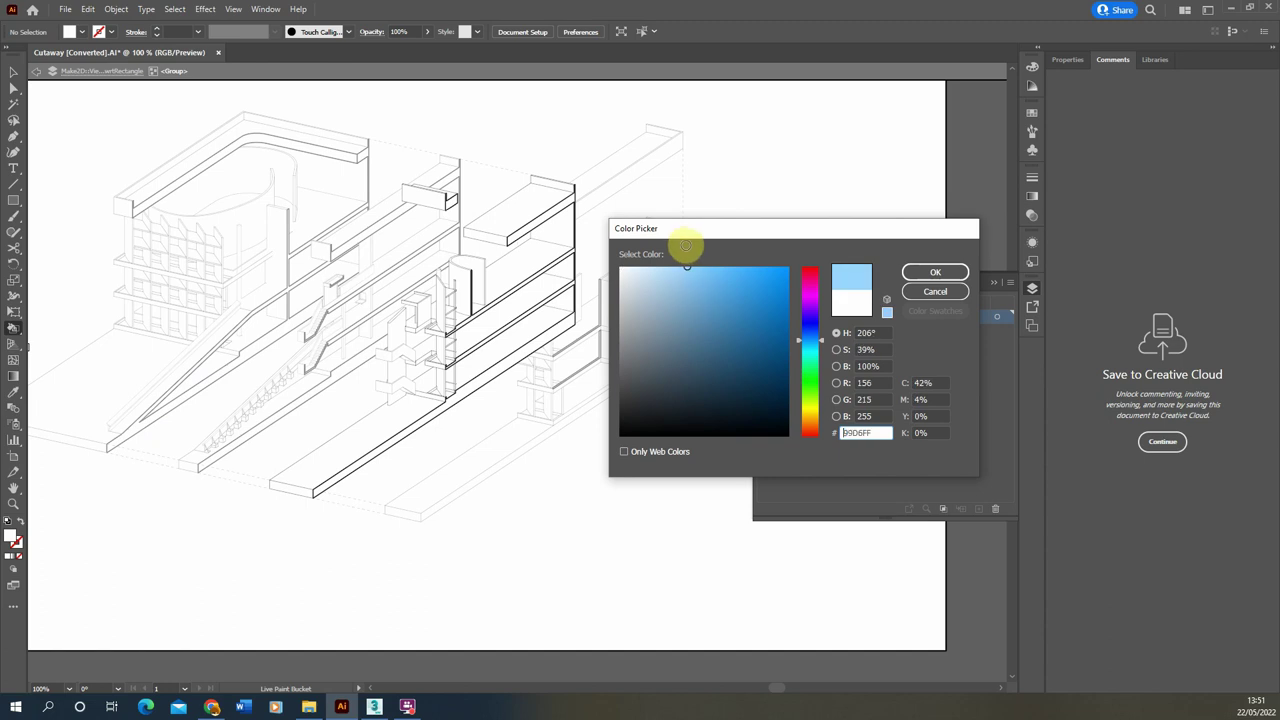
{"action": "left_click", "coordinate": [936, 272]}
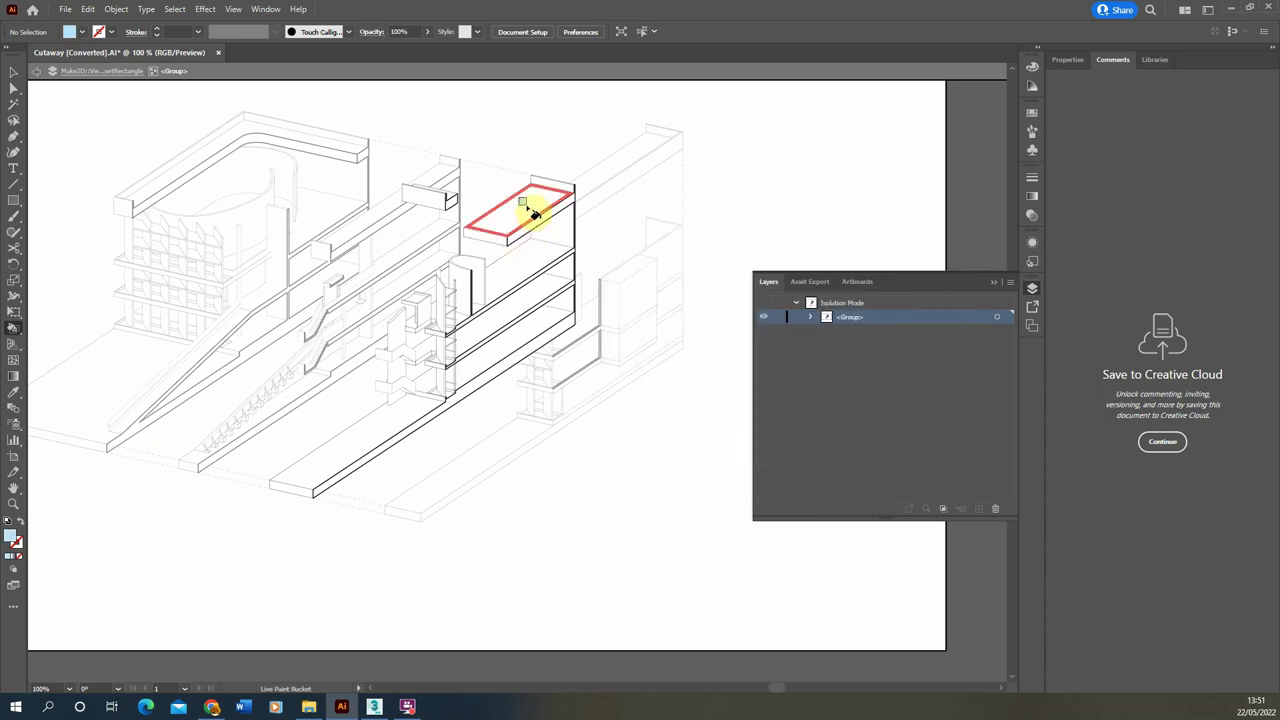
Paint the third slice's roof, walls, floors and base light blue, leaving the cut faces white, and exit the group.
{"action": "left_click", "coordinate": [502, 236]}
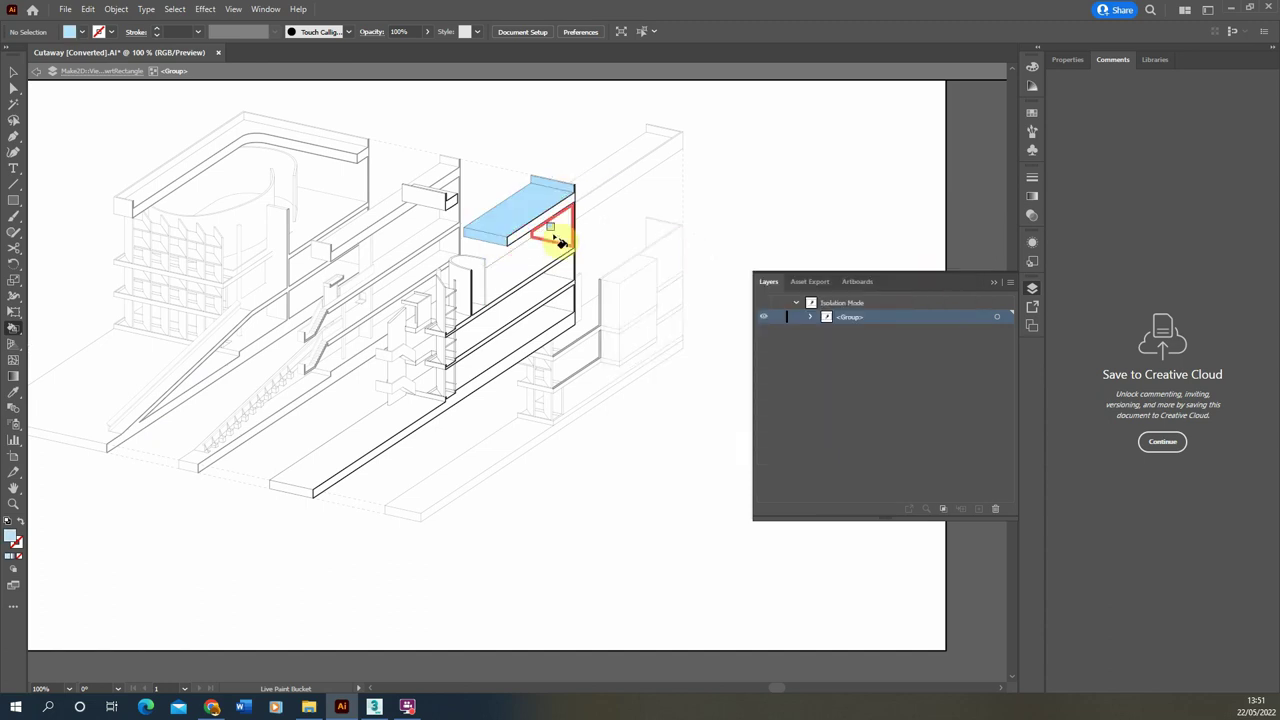
{"action": "left_click", "coordinate": [543, 285]}
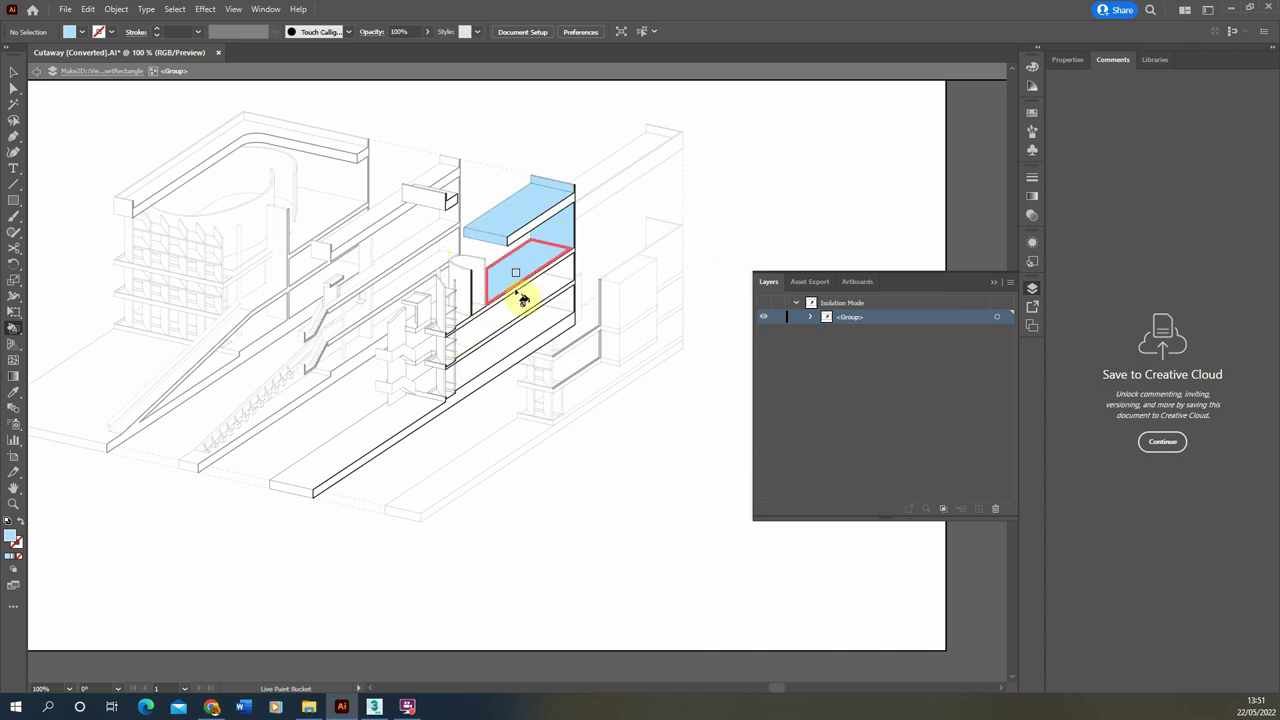
{"action": "left_click", "coordinate": [514, 271]}
{"action": "left_click", "coordinate": [514, 312]}
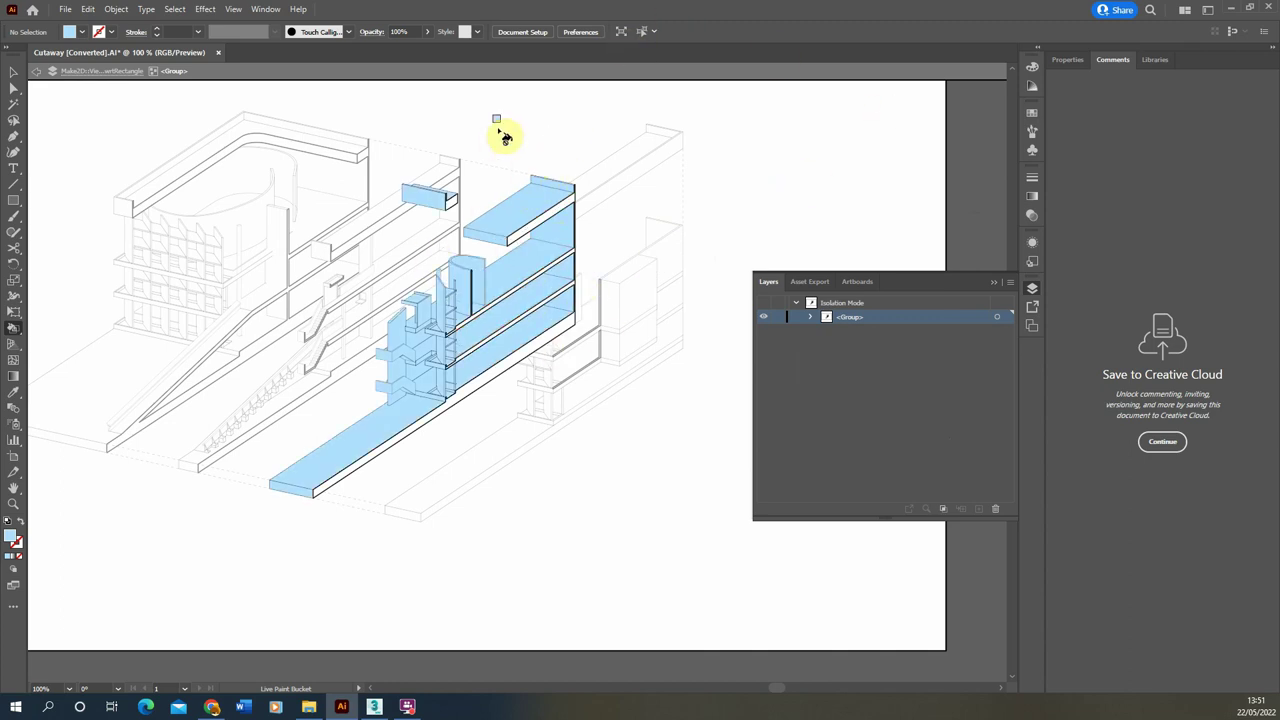
{"action": "left_click", "coordinate": [38, 72]}
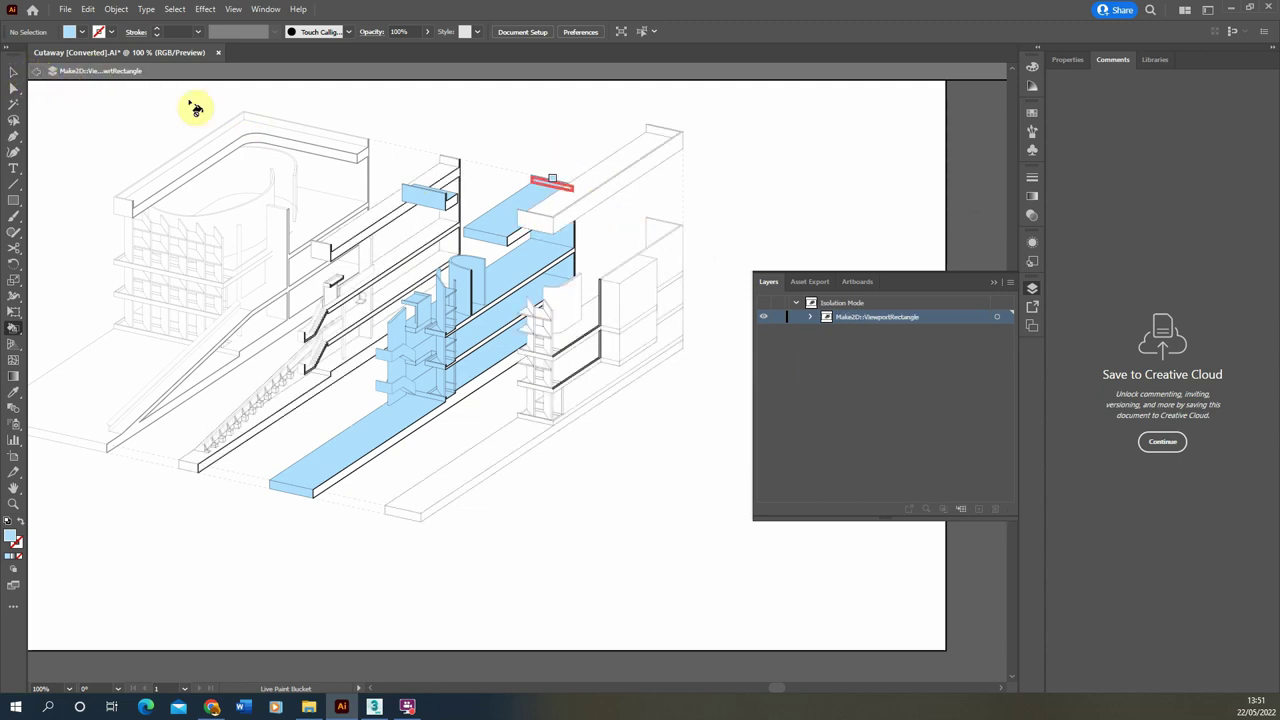
Isolate the fourth slice's group, paint its roof, walls and base light blue, and leave isolation mode.
{"action": "left_click", "coordinate": [14, 71]}
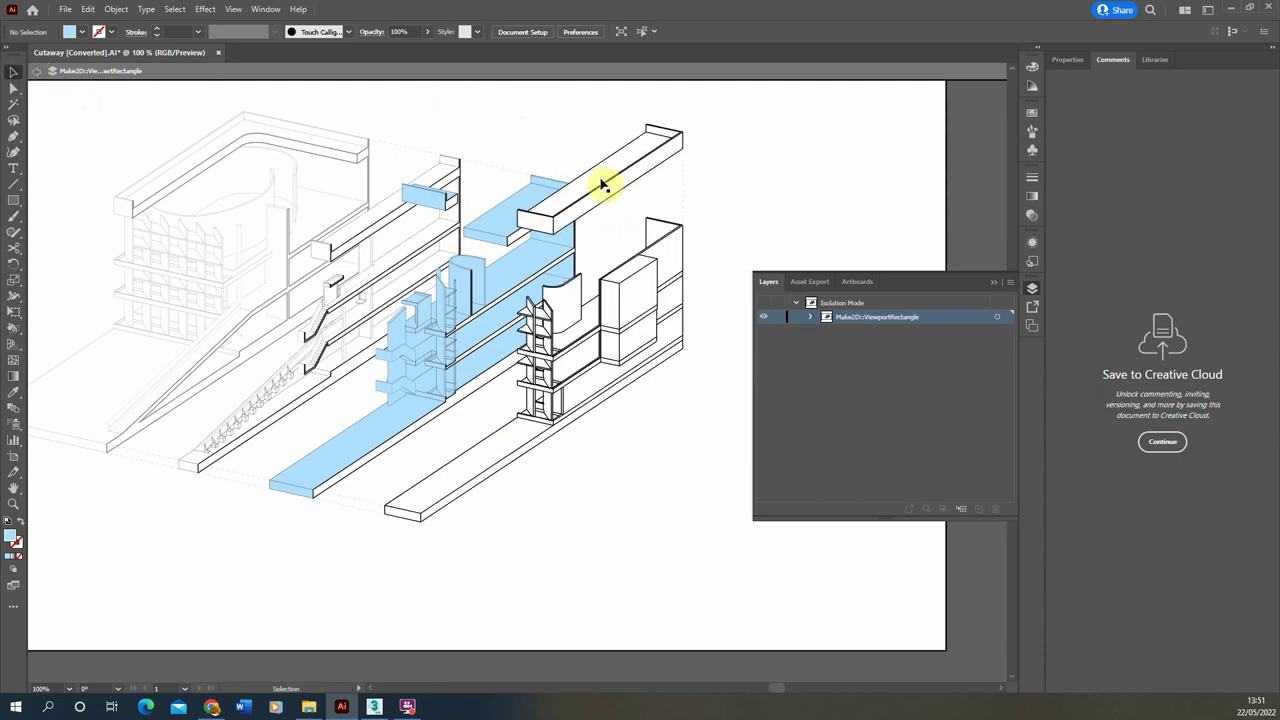
{"action": "double_click", "coordinate": [606, 186]}
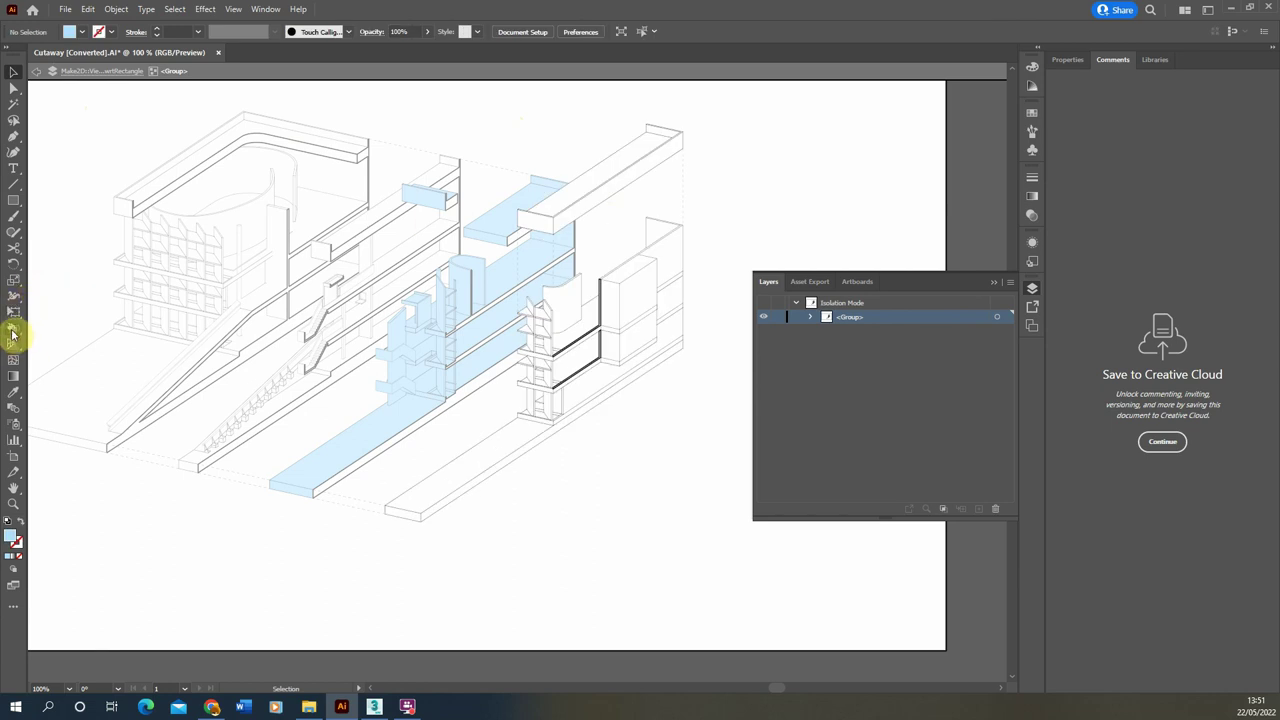
{"action": "left_click", "coordinate": [13, 330]}
{"action": "left_click", "coordinate": [604, 187]}
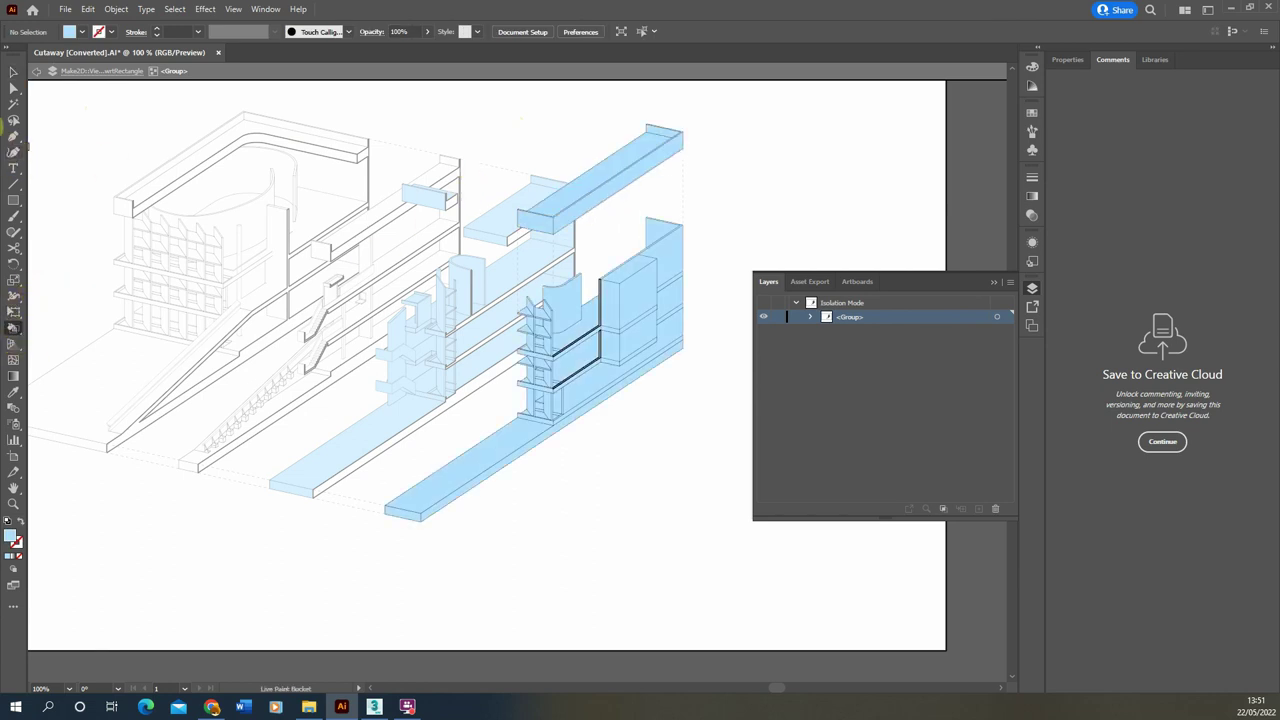
{"action": "double_click", "coordinate": [91, 89]}
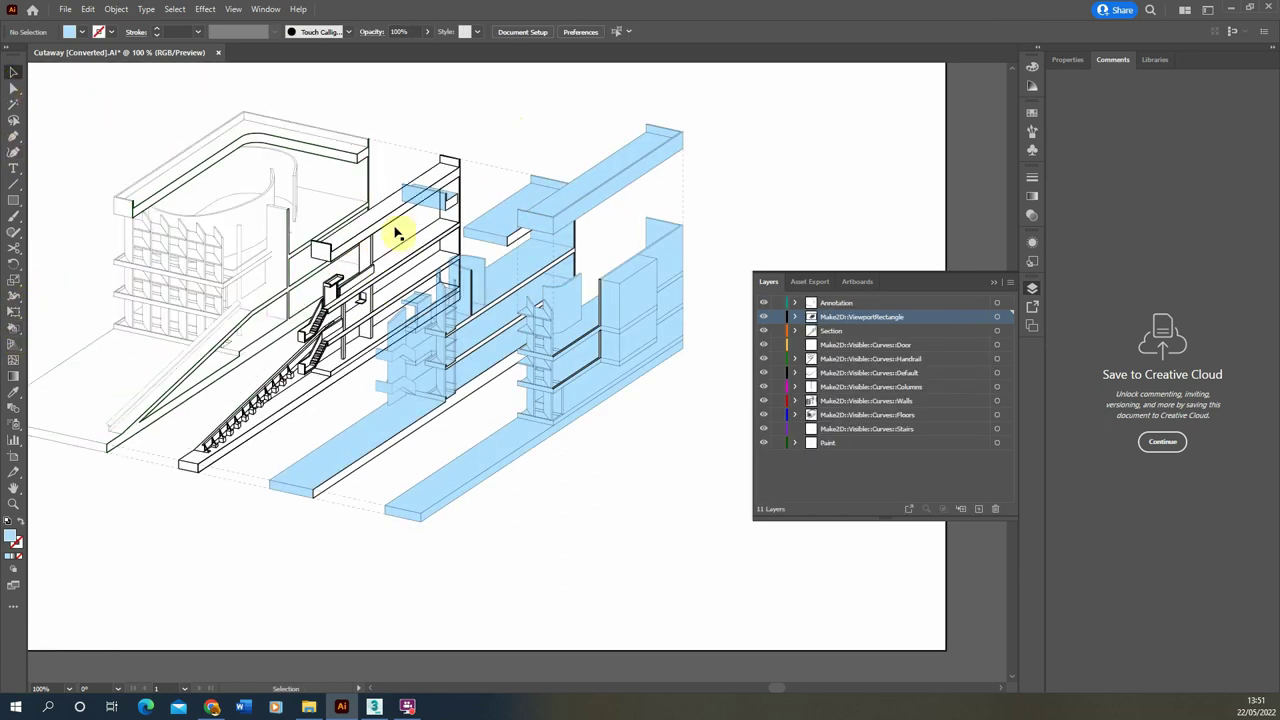
Paint the second slice light blue inside its own group, then clear the fill from the openings between its floors and exit.
{"action": "double_click", "coordinate": [418, 249]}
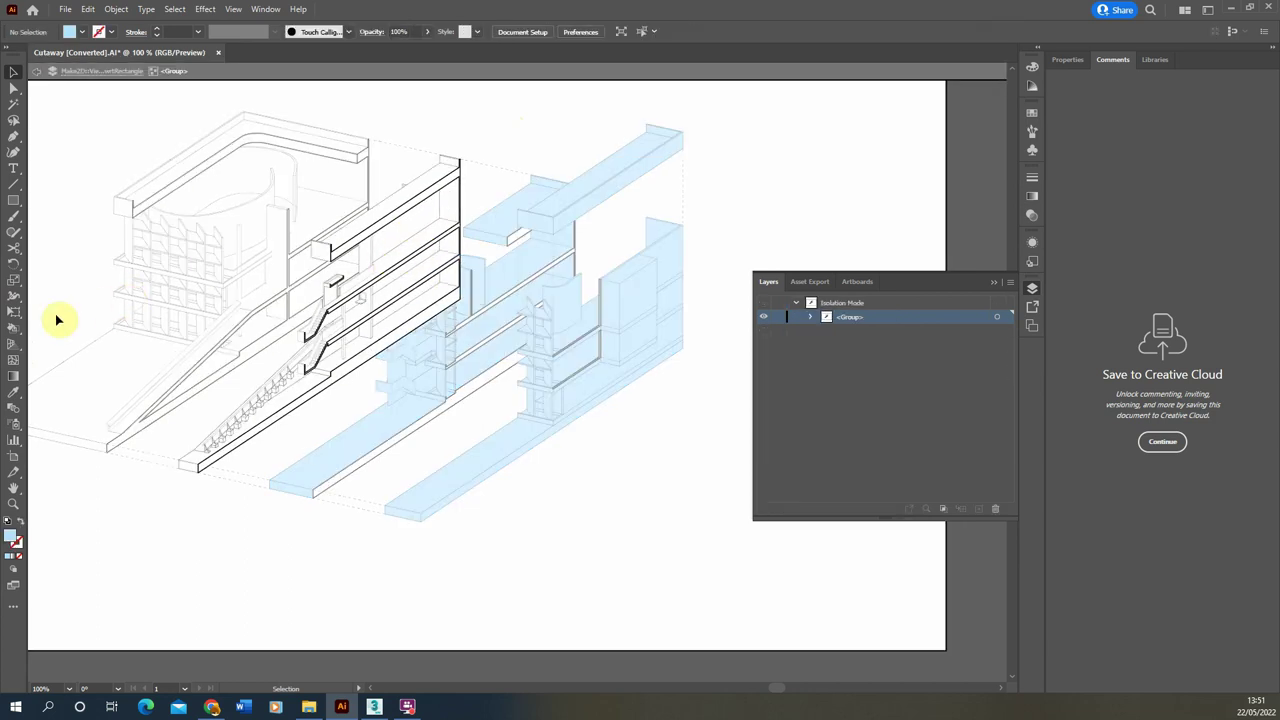
{"action": "left_click", "coordinate": [407, 265]}
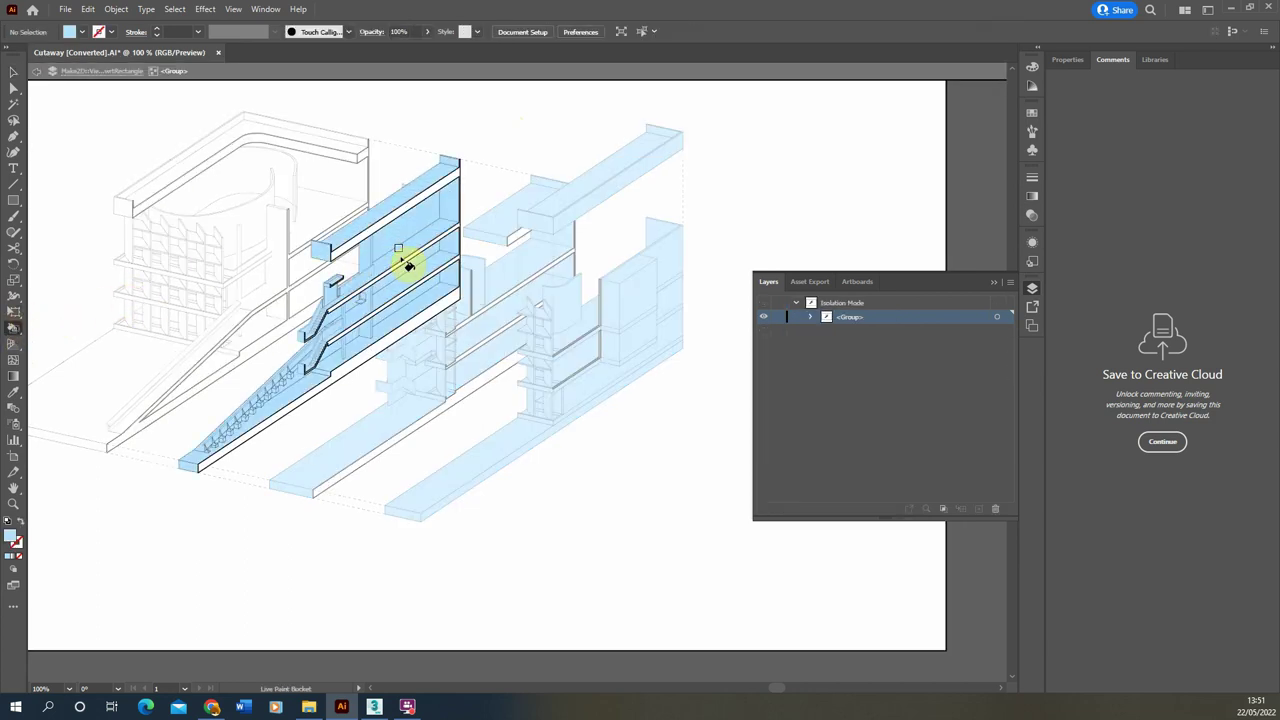
{"action": "scroll", "coordinate": [400, 228], "scroll_direction": "up", "scroll_amount": 2}
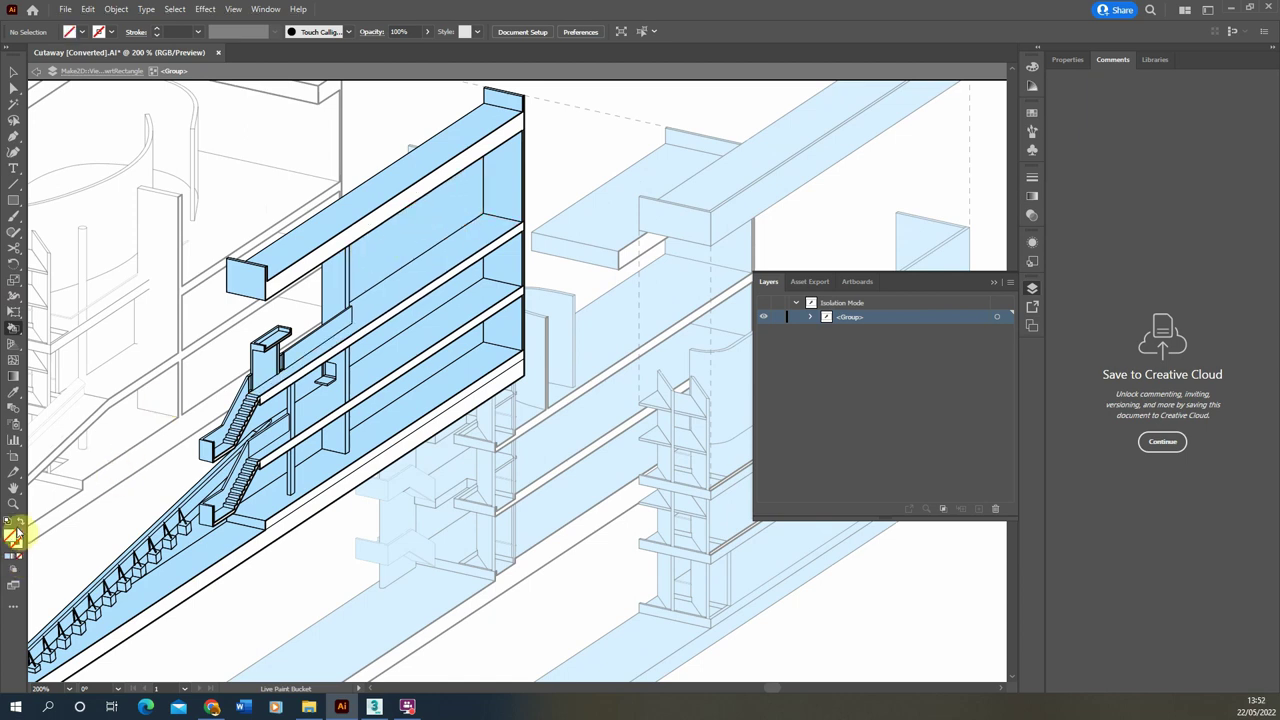
{"action": "left_click", "coordinate": [442, 255]}
{"action": "left_click", "coordinate": [436, 325]}
{"action": "left_click", "coordinate": [452, 350]}
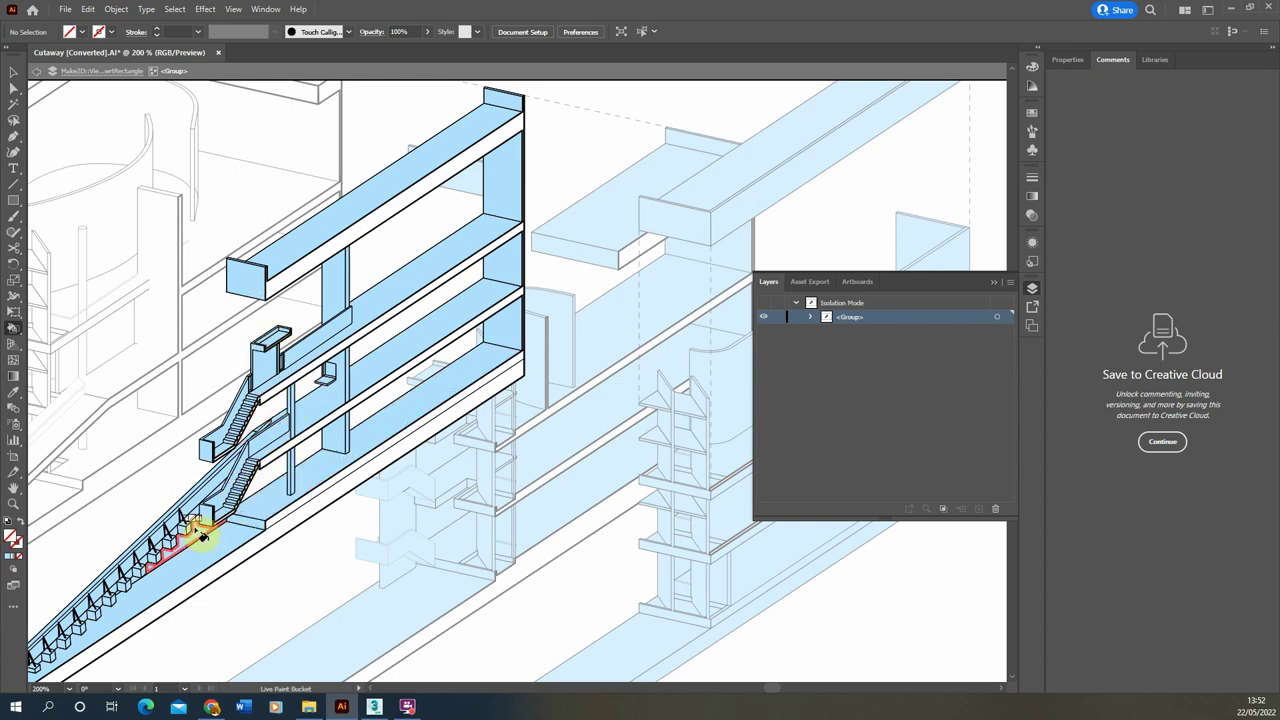
{"action": "left_click", "coordinate": [13, 71]}
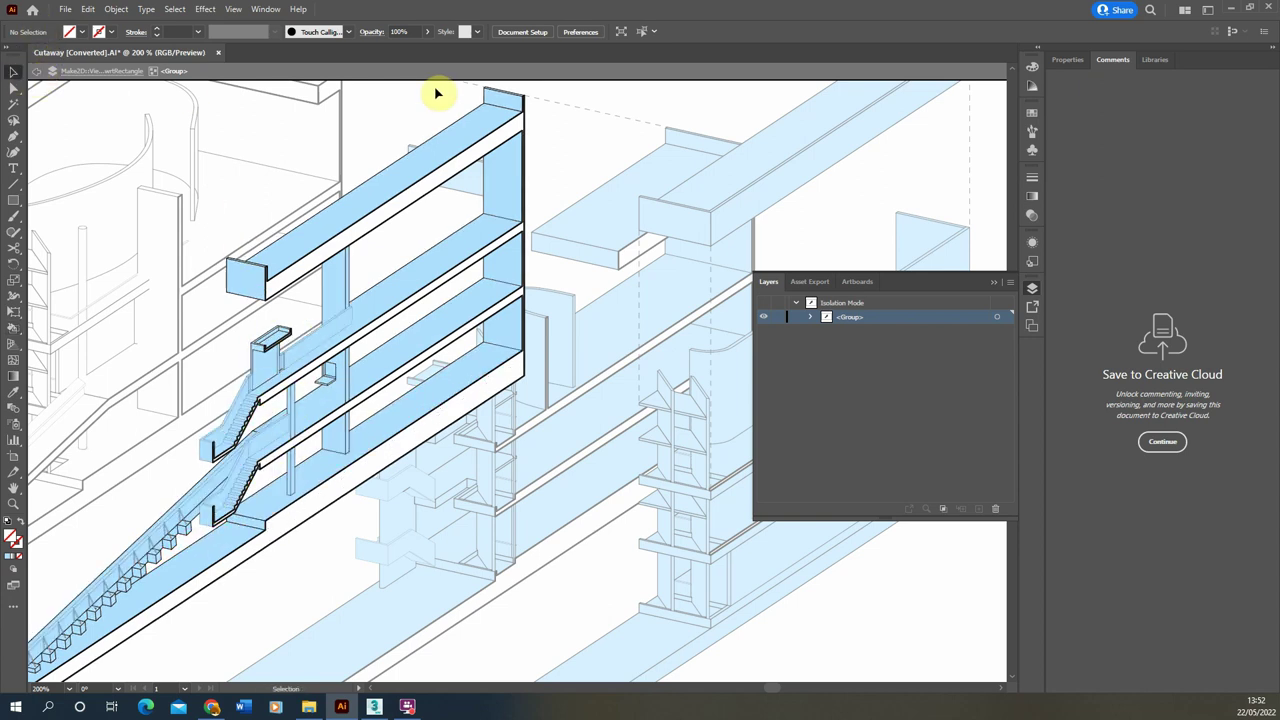
{"action": "scroll", "coordinate": [437, 94], "scroll_direction": "down", "scroll_amount": 6}
{"action": "double_click", "coordinate": [466, 129]}
Sample the light blue from a painted slice and fill the first slice's ground, walls and roof with it.
{"action": "scroll", "coordinate": [213, 283], "scroll_direction": "up", "scroll_amount": 3}
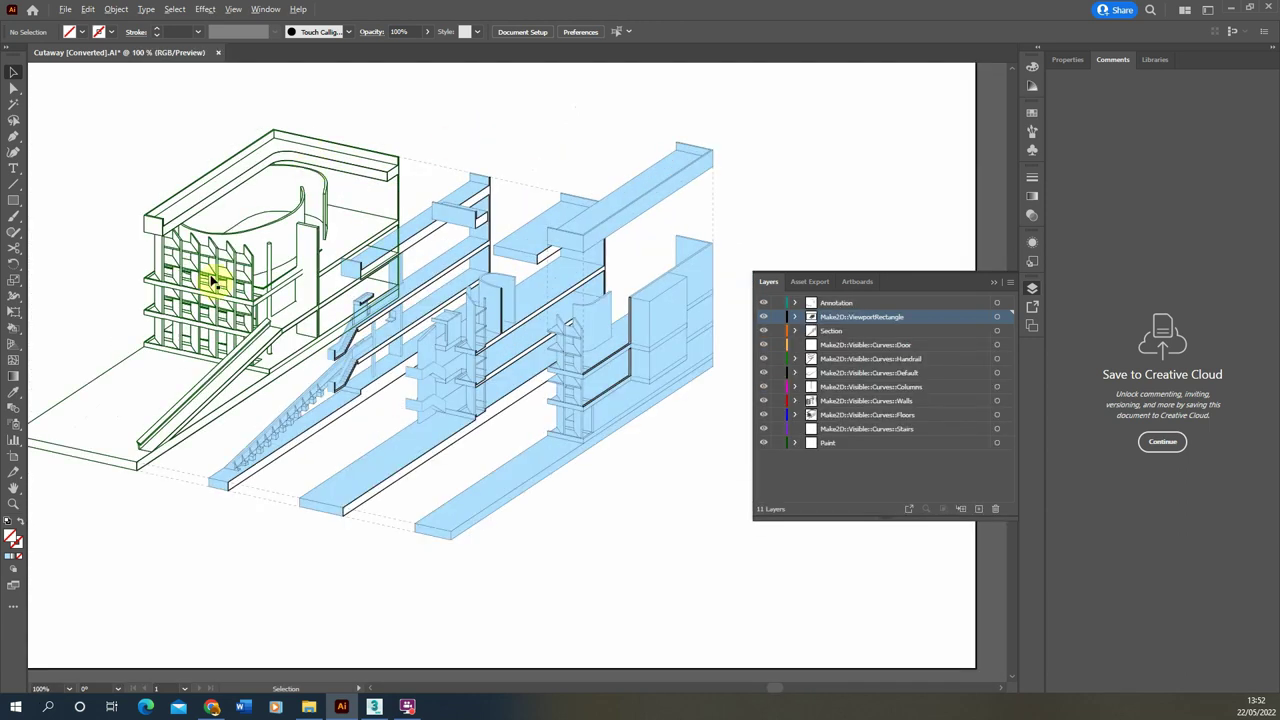
{"action": "double_click", "coordinate": [255, 237]}
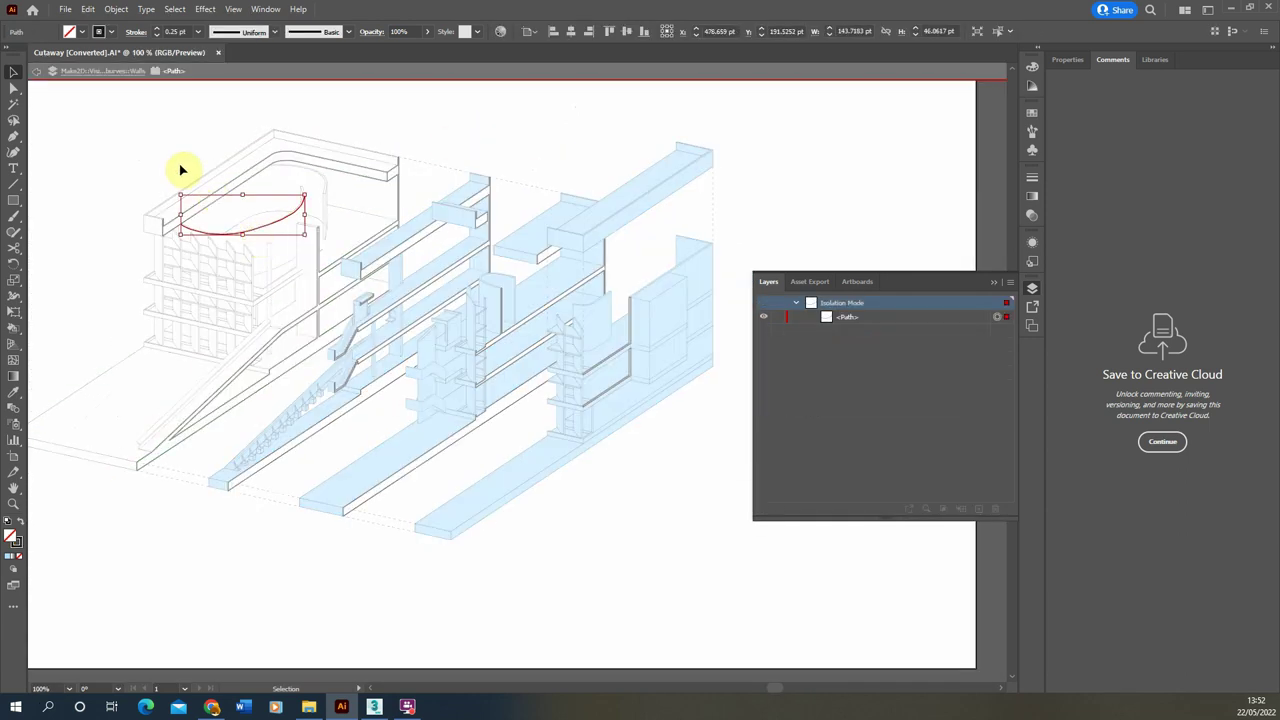
{"action": "double_click", "coordinate": [181, 170]}
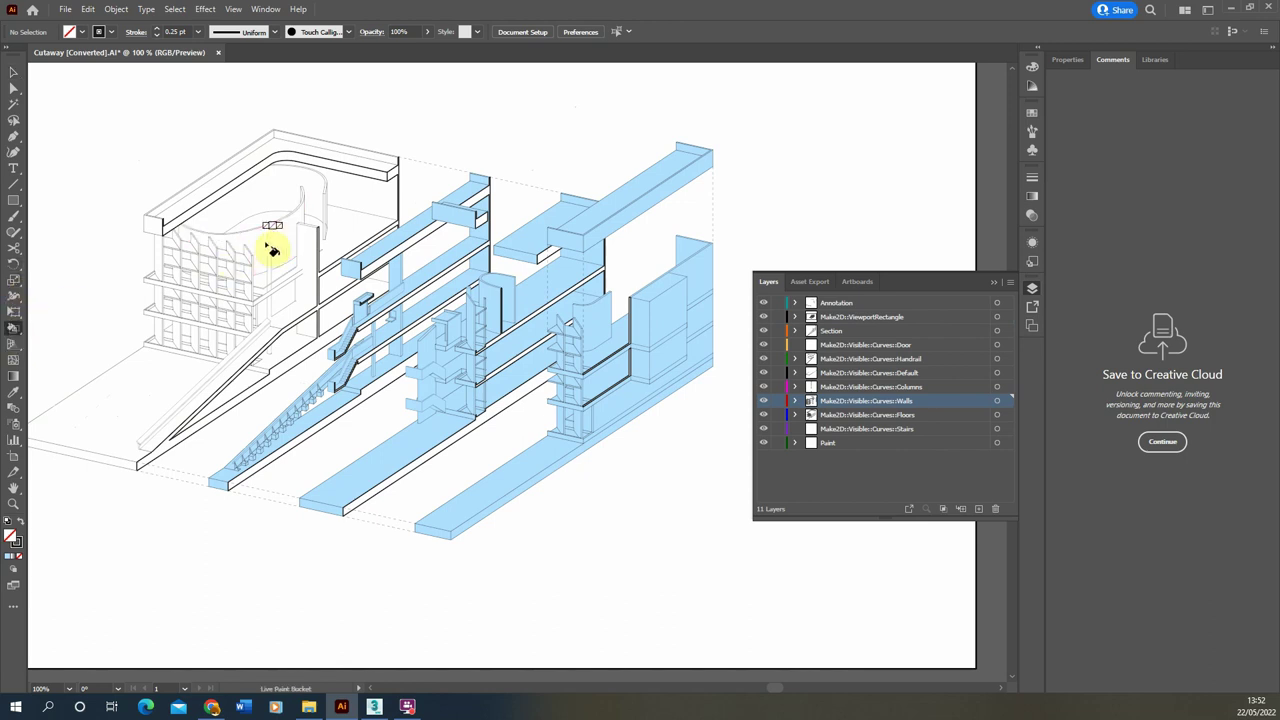
{"action": "left_click", "coordinate": [477, 443], "text": "alt"}
{"action": "left_click", "coordinate": [120, 371]}
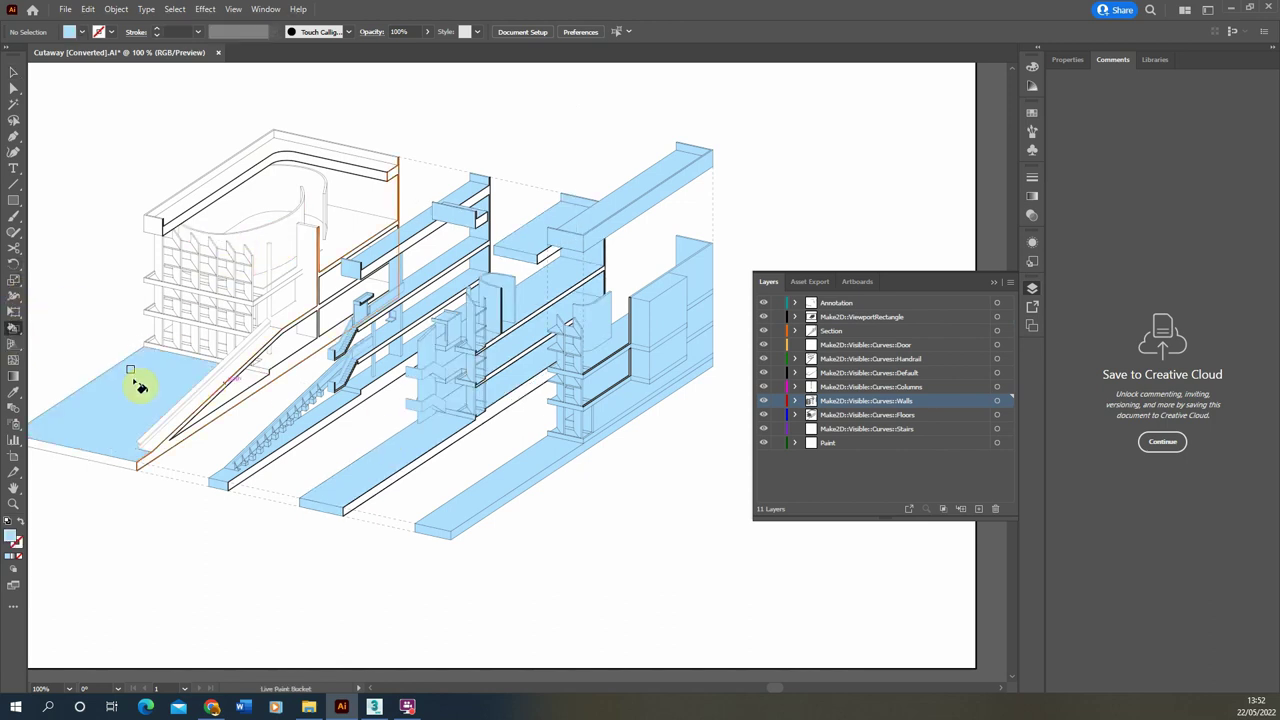
{"action": "left_click_drag", "start_coordinate": [137, 377], "coordinate": [152, 165]}
{"action": "left_click", "coordinate": [13, 78]}
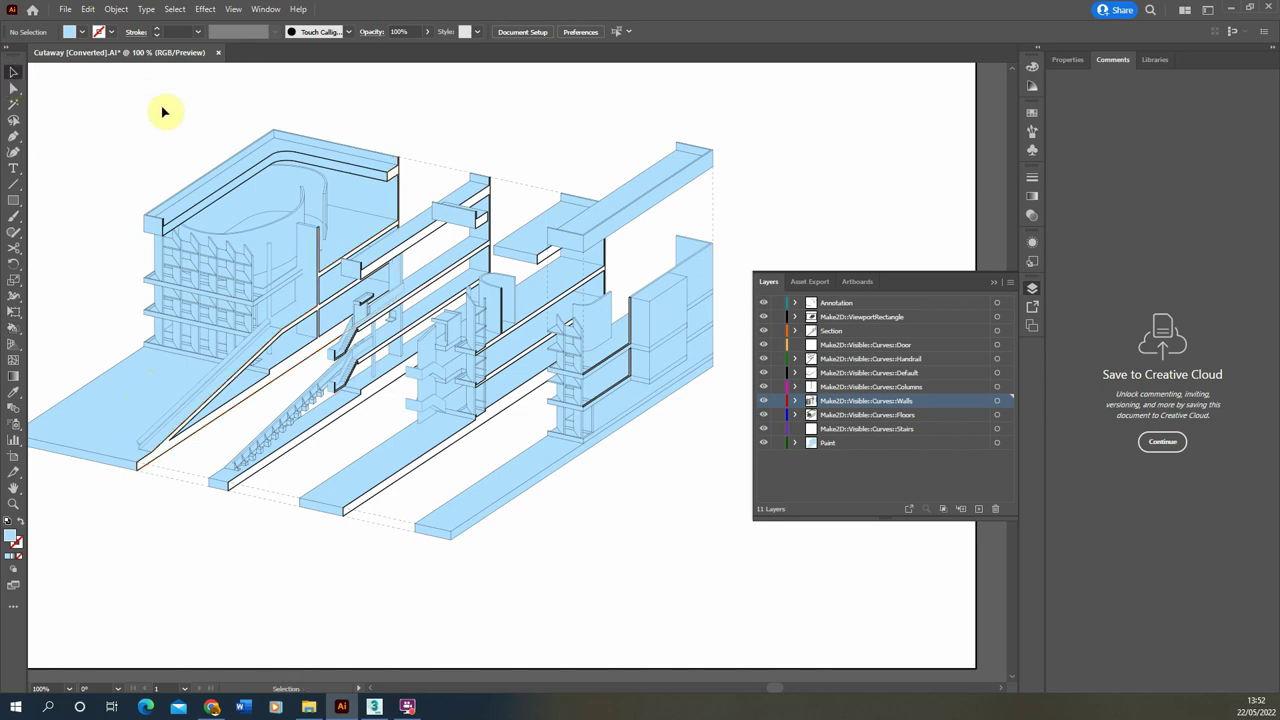
Set the fill to white and paint the cut face of the first slice's roof edge.
{"action": "scroll", "coordinate": [163, 109], "scroll_direction": "up", "scroll_amount": 1}
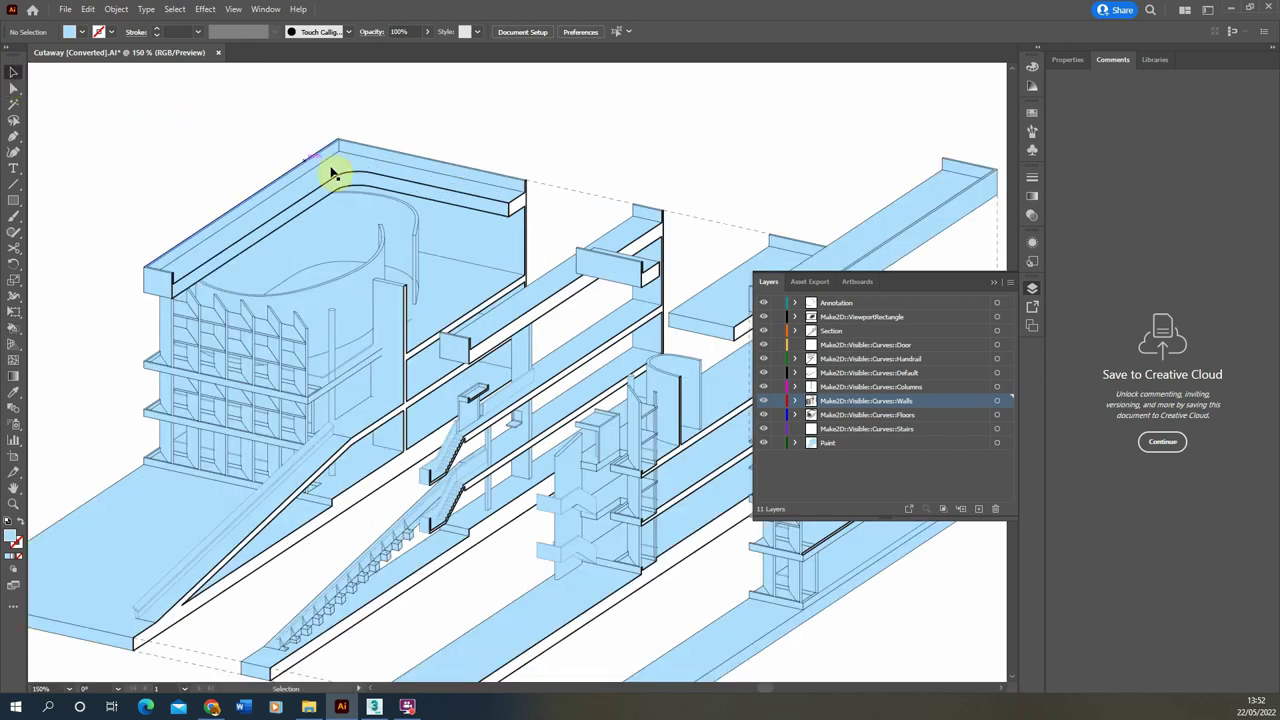
{"action": "double_click", "coordinate": [12, 540]}
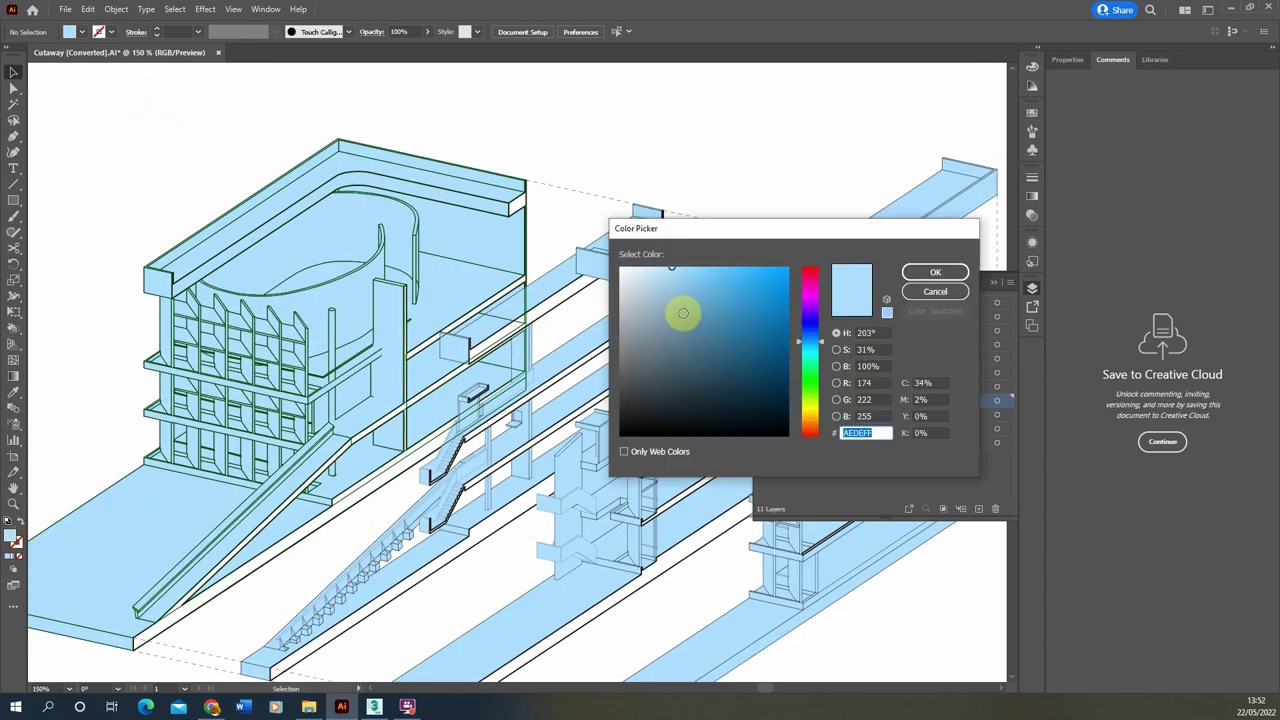
{"action": "left_click_drag", "start_coordinate": [683, 313], "coordinate": [670, 267]}
{"action": "left_click", "coordinate": [935, 272]}
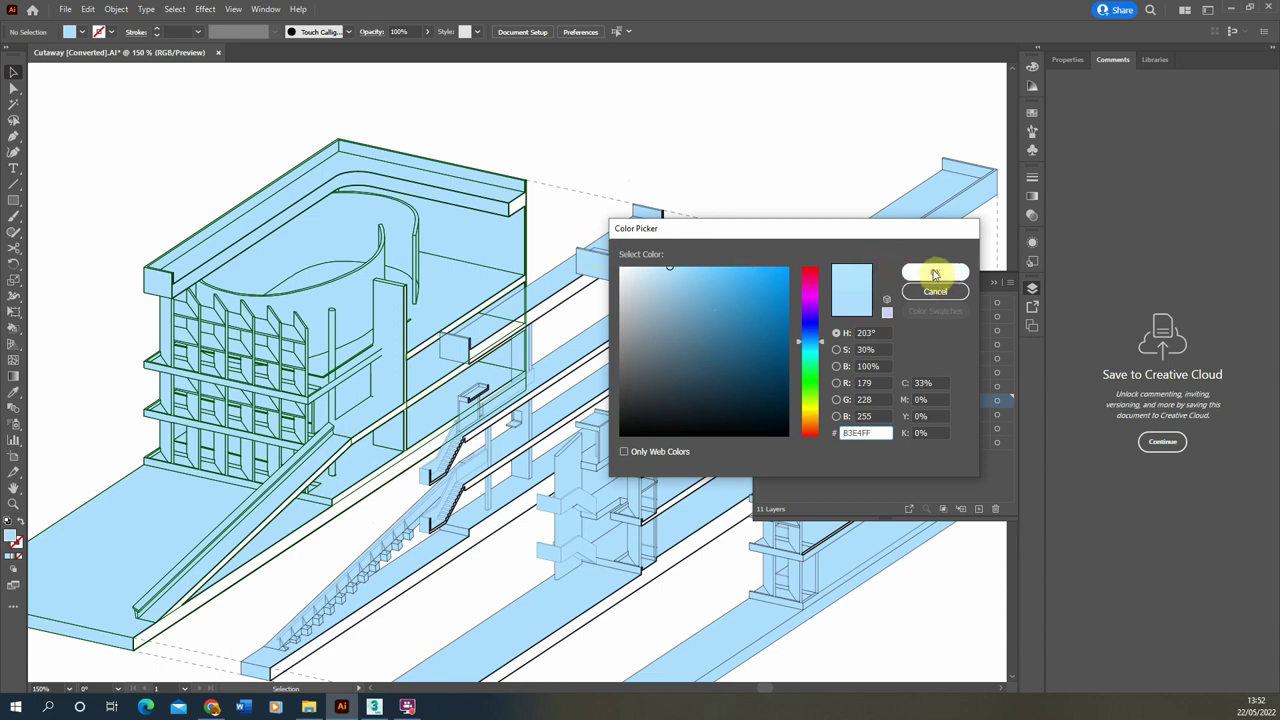
{"action": "left_click", "coordinate": [624, 264]}
{"action": "left_click", "coordinate": [935, 272]}
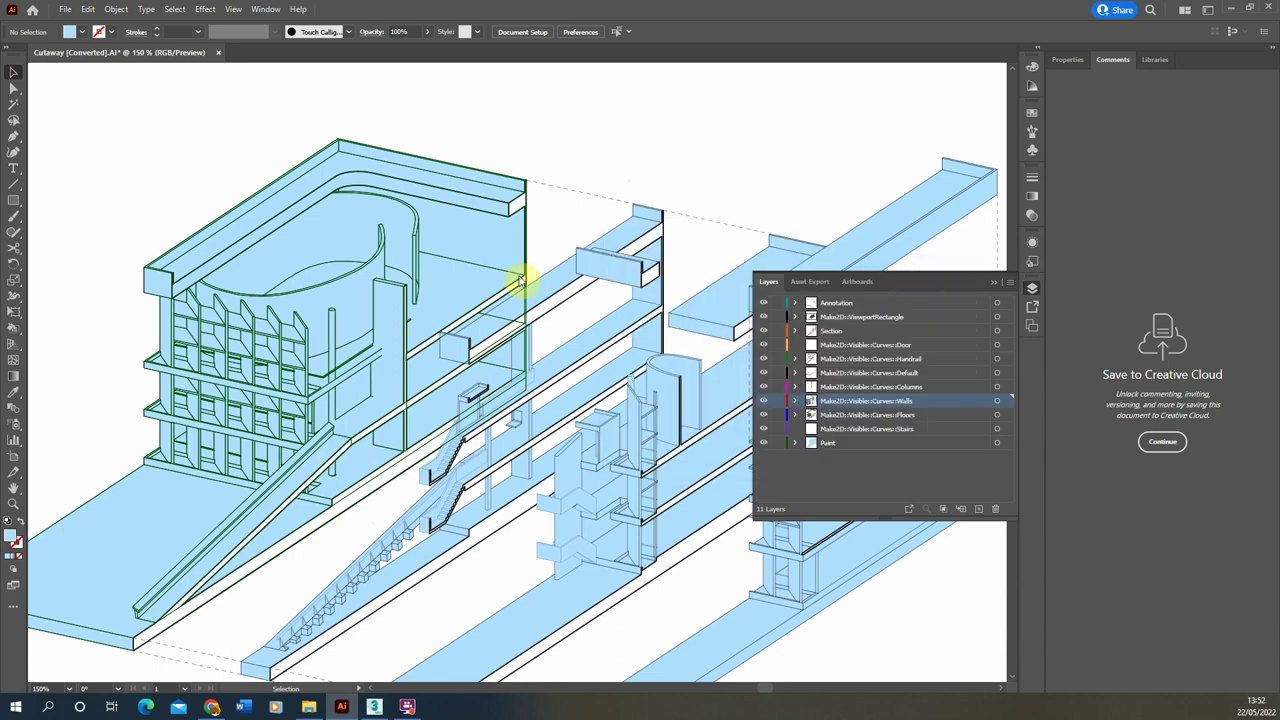
{"action": "left_click", "coordinate": [423, 196]}
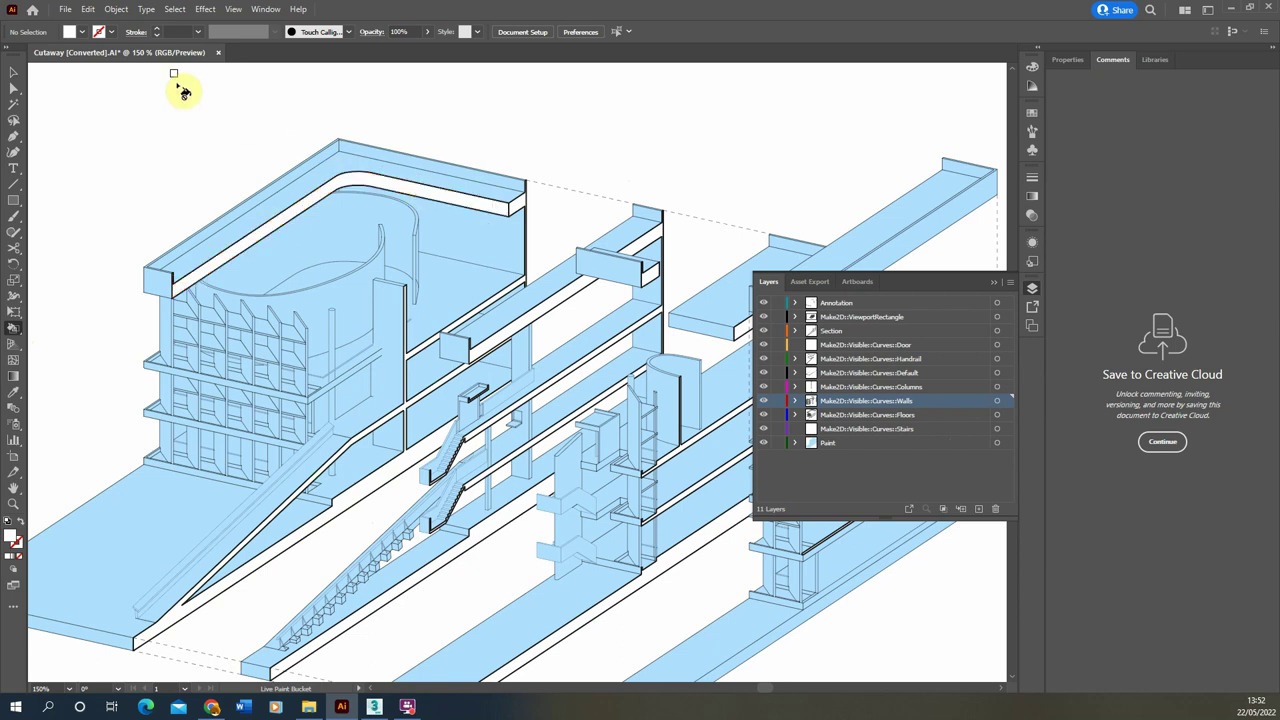
{"action": "left_click", "coordinate": [14, 72]}
{"action": "key", "text": "ctrl+minus"}
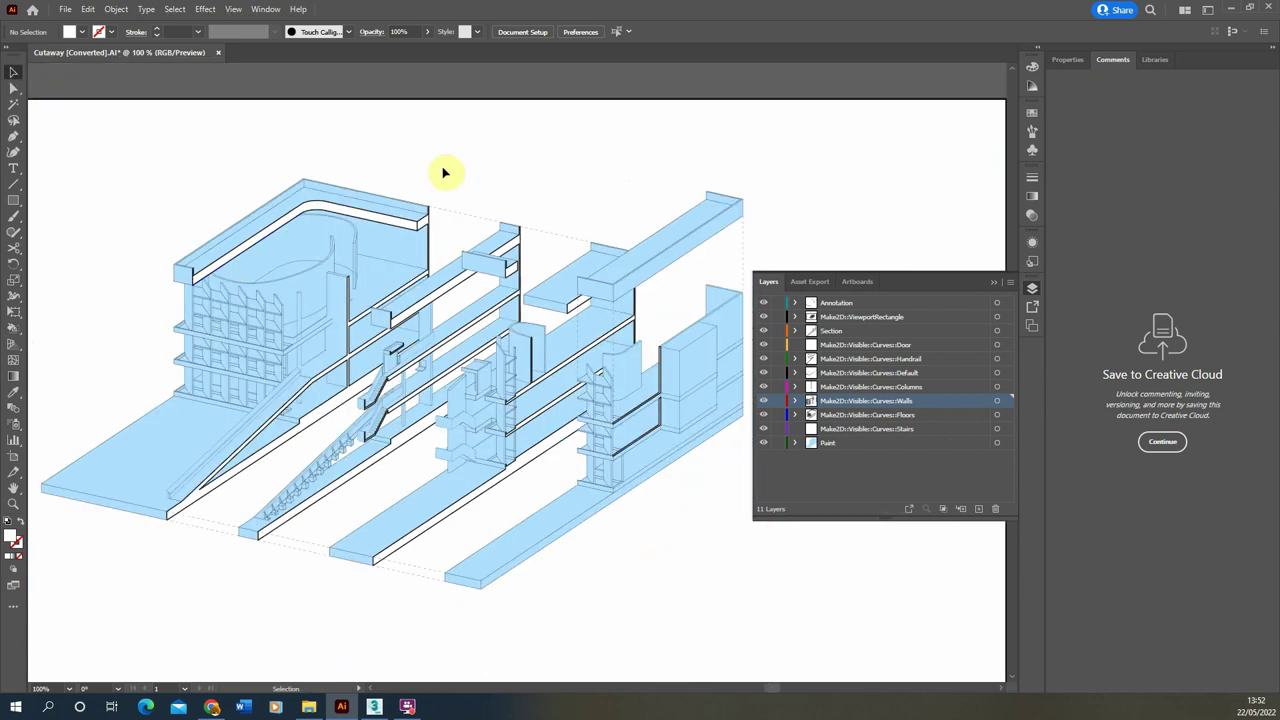
{"action": "key", "text": "ctrl+minus"}
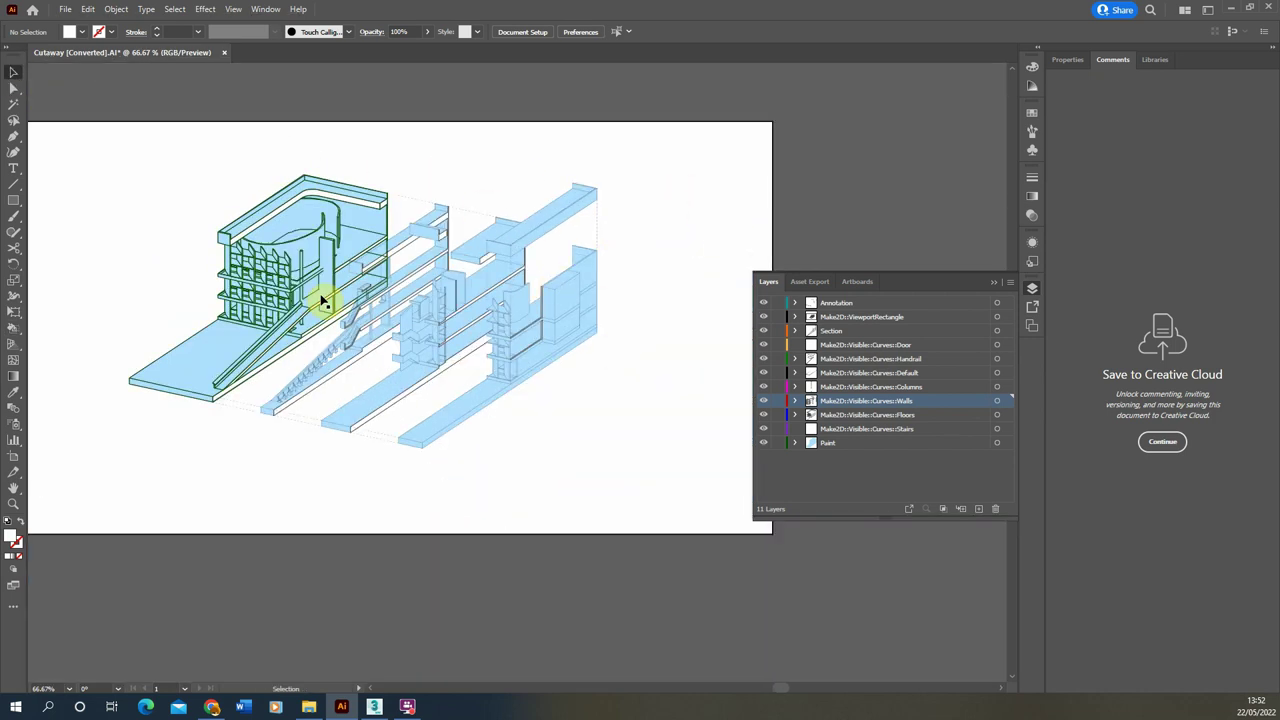
{"action": "scroll", "coordinate": [265, 288], "scroll_direction": "up", "scroll_amount": 1}
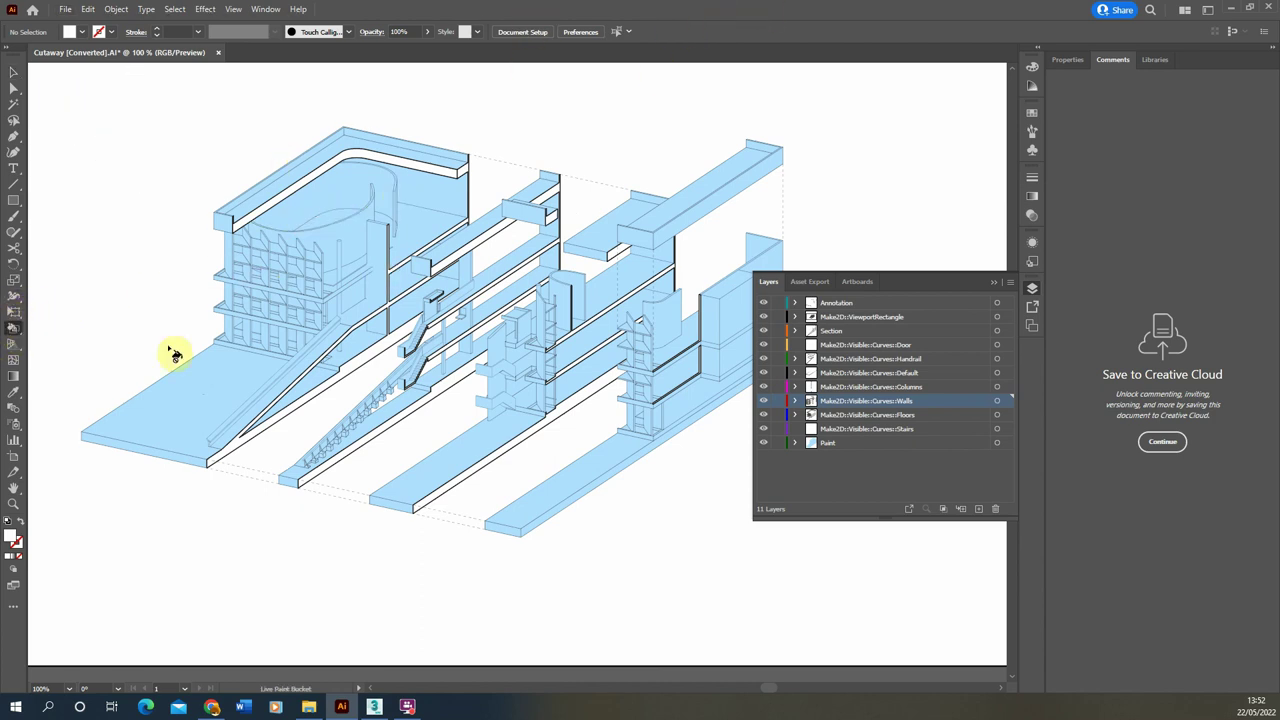
{"action": "double_click", "coordinate": [10, 335]}
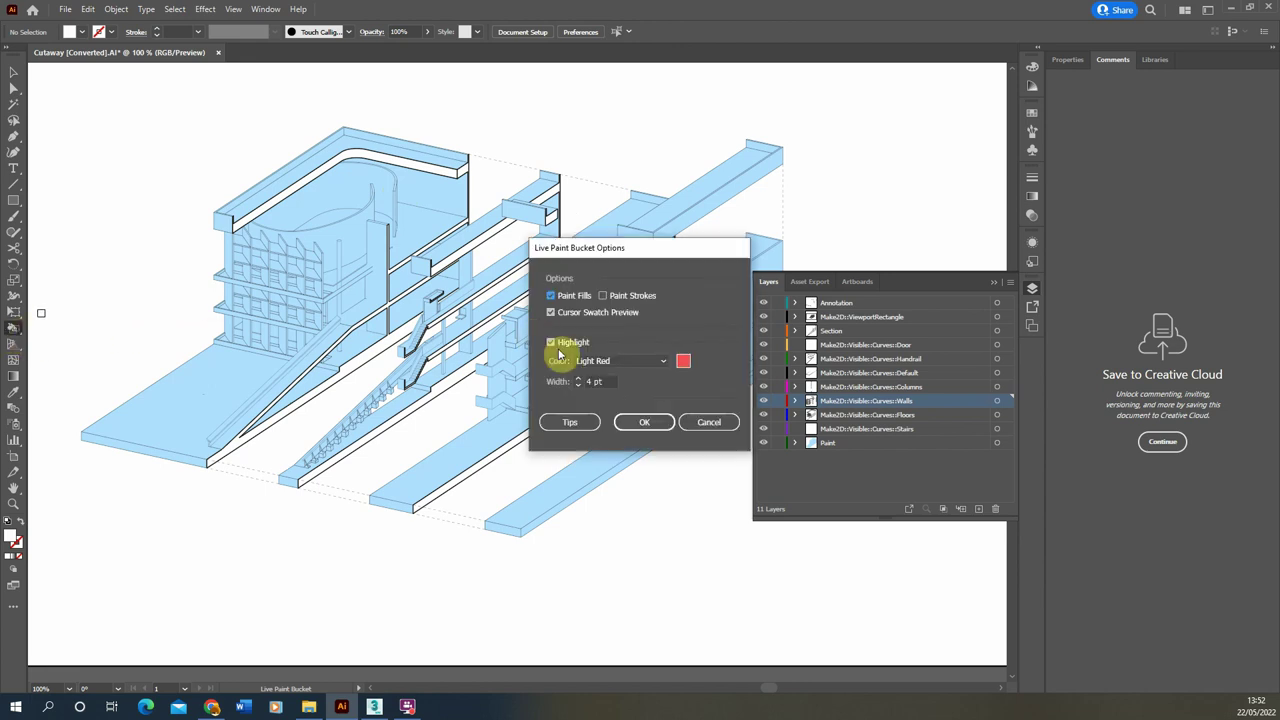
{"action": "left_click", "coordinate": [707, 420]}
{"action": "scroll", "coordinate": [257, 323], "scroll_direction": "down", "scroll_amount": 1}
{"action": "scroll", "coordinate": [294, 193], "scroll_direction": "up", "scroll_amount": 1}
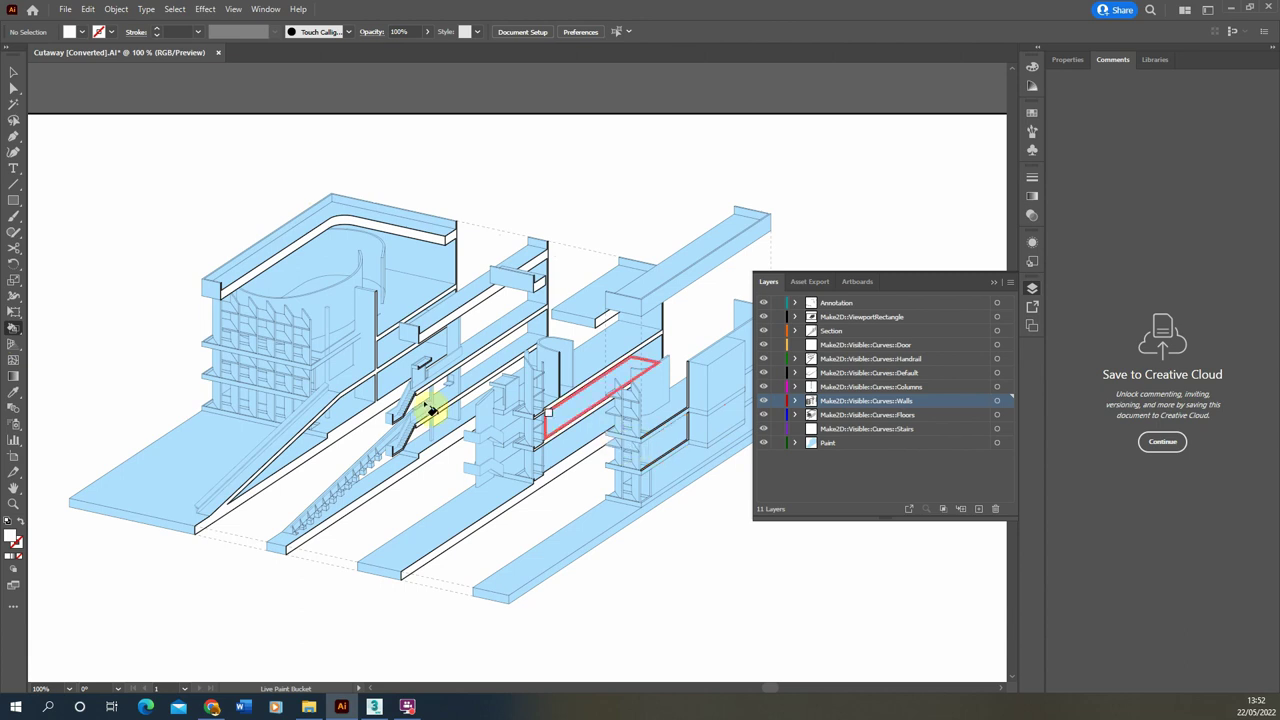
Switch to the Selection tool and collapse the floating Layers panel to clear the finished drawing.
{"action": "left_click", "coordinate": [15, 86]}
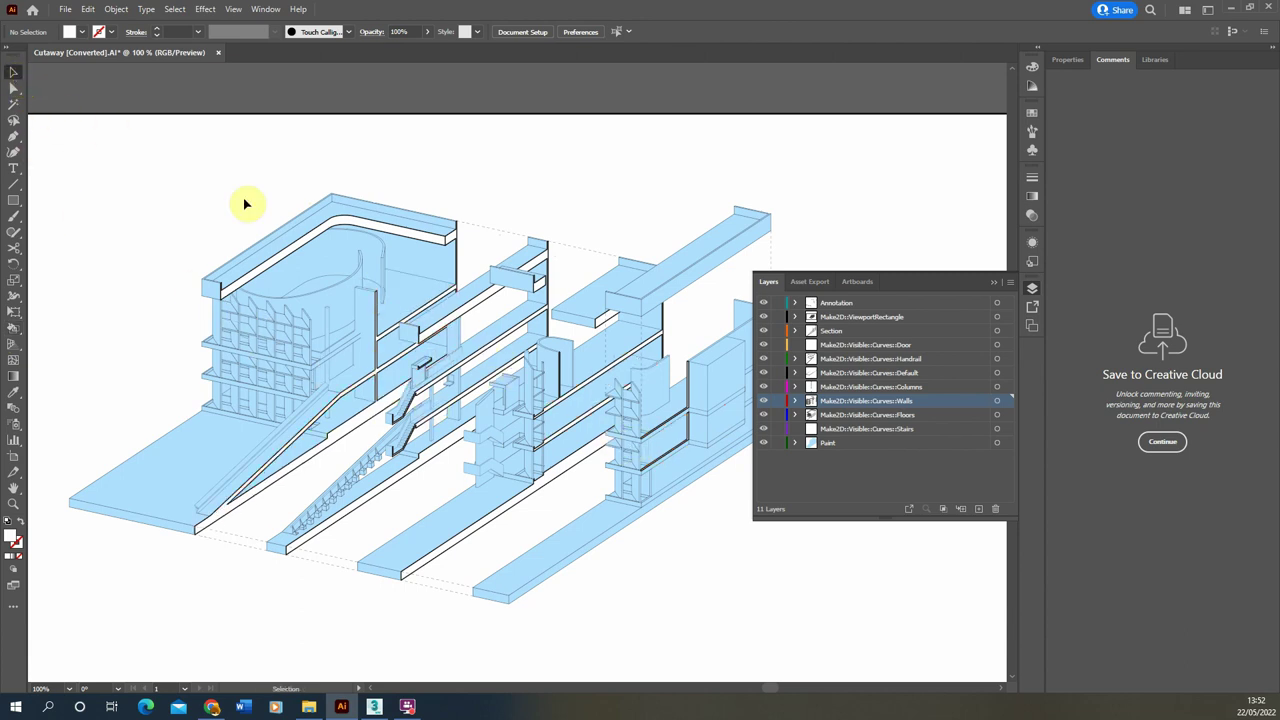
{"action": "scroll", "coordinate": [255, 200], "scroll_direction": "down", "scroll_amount": 1}
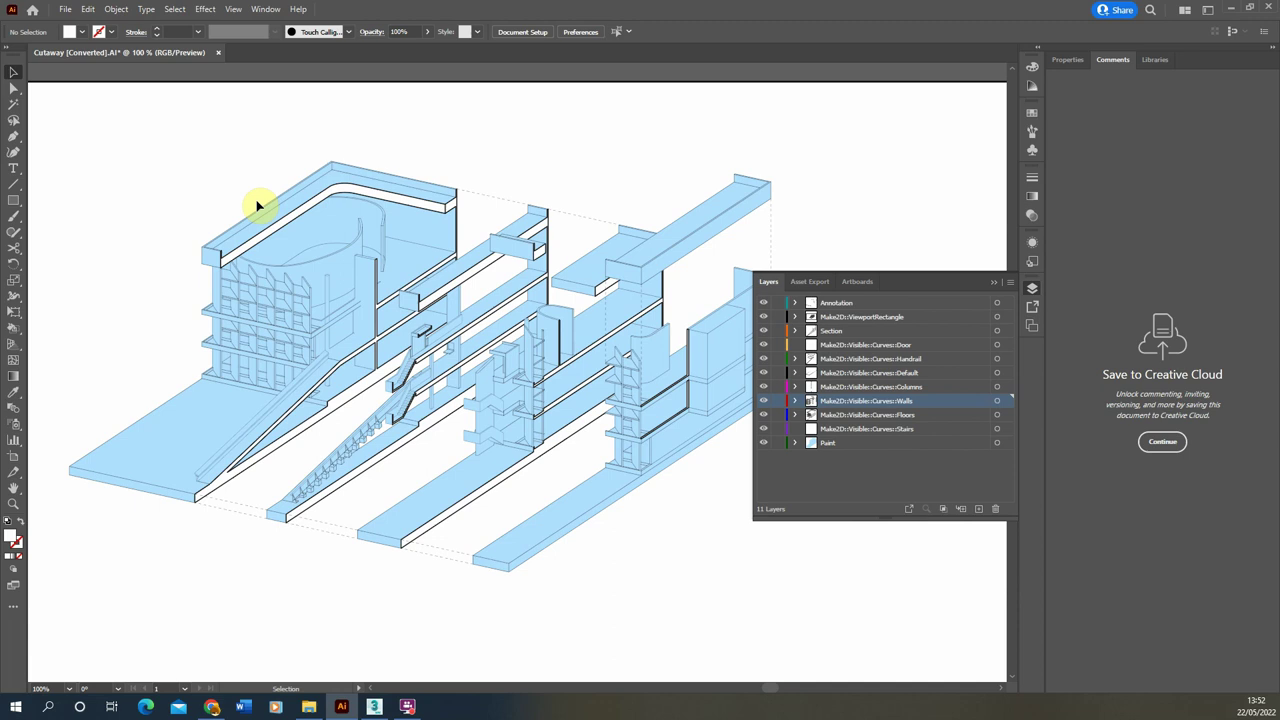
{"action": "left_click", "coordinate": [993, 282]}
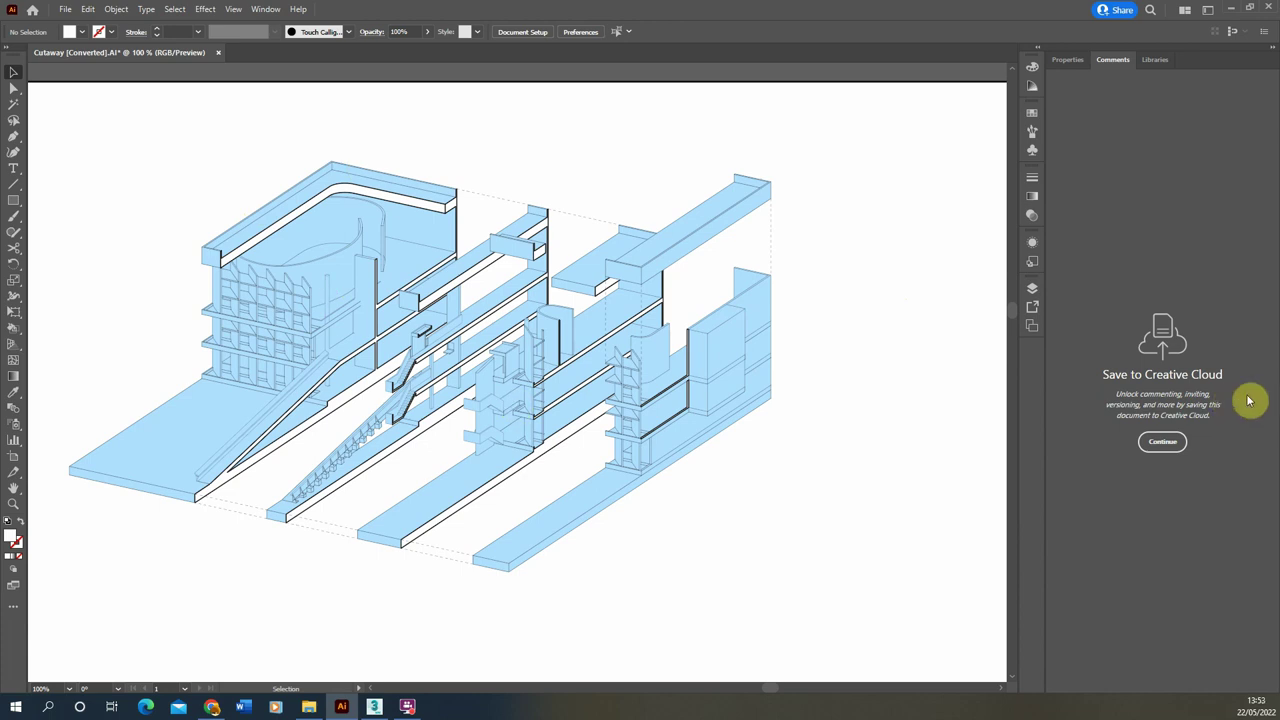
{"action": "scroll", "coordinate": [744, 446], "scroll_direction": "down", "scroll_amount": 1, "text": "alt"}
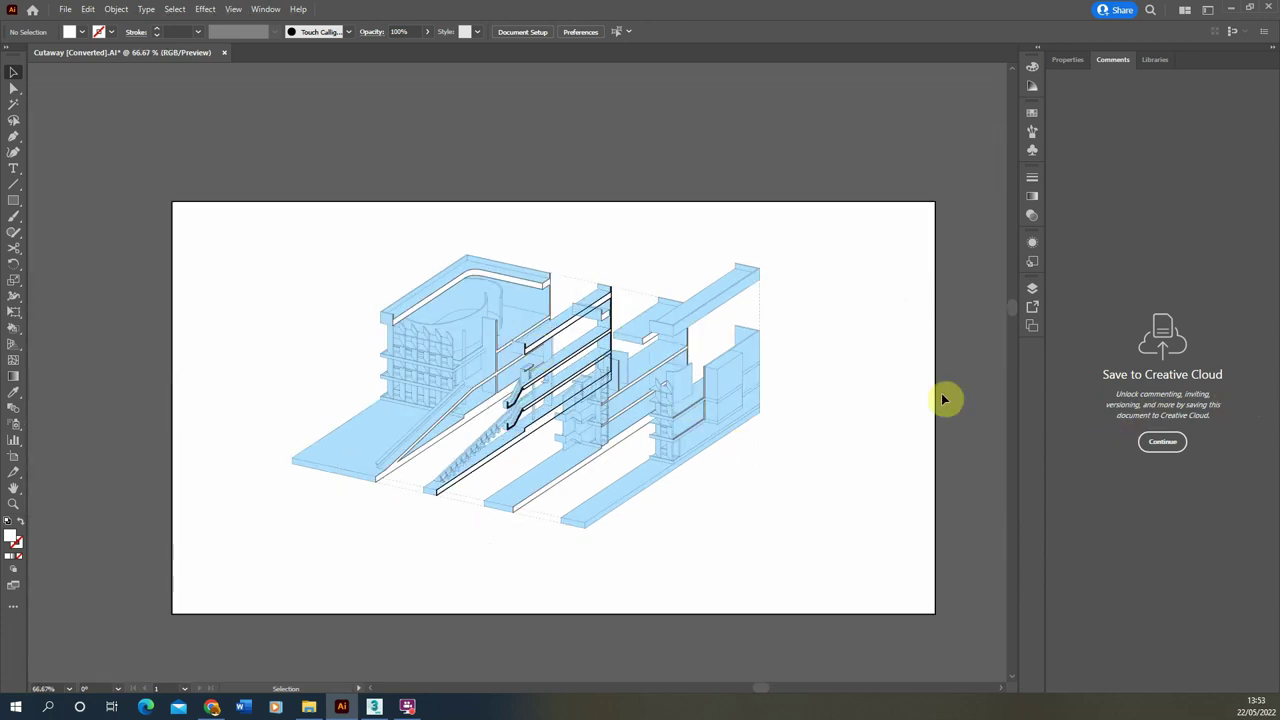
Save the drawing as the Illustrator file Cutaway_Coloured in the 053_Cutaway folder, using the Illustrator 2020 version.
{"action": "left_click", "coordinate": [65, 9]}
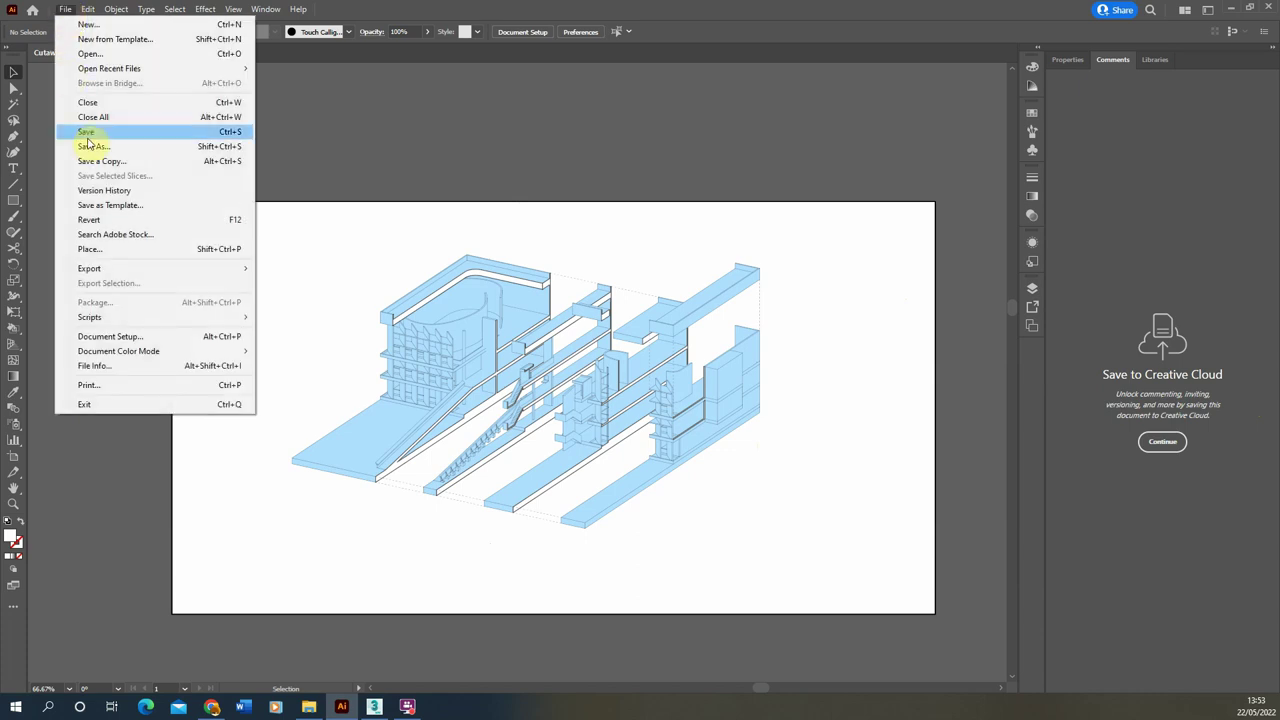
{"action": "left_click", "coordinate": [88, 131]}
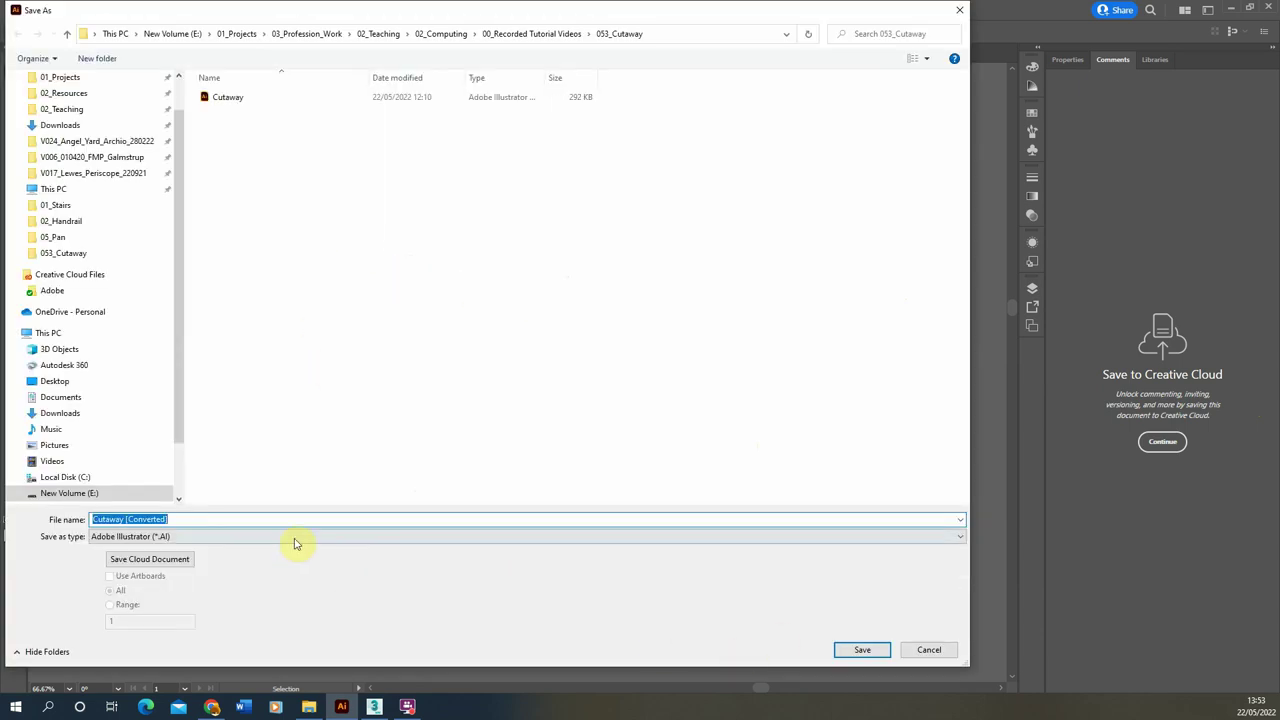
{"action": "left_click_drag", "start_coordinate": [192, 518], "coordinate": [129, 524]}
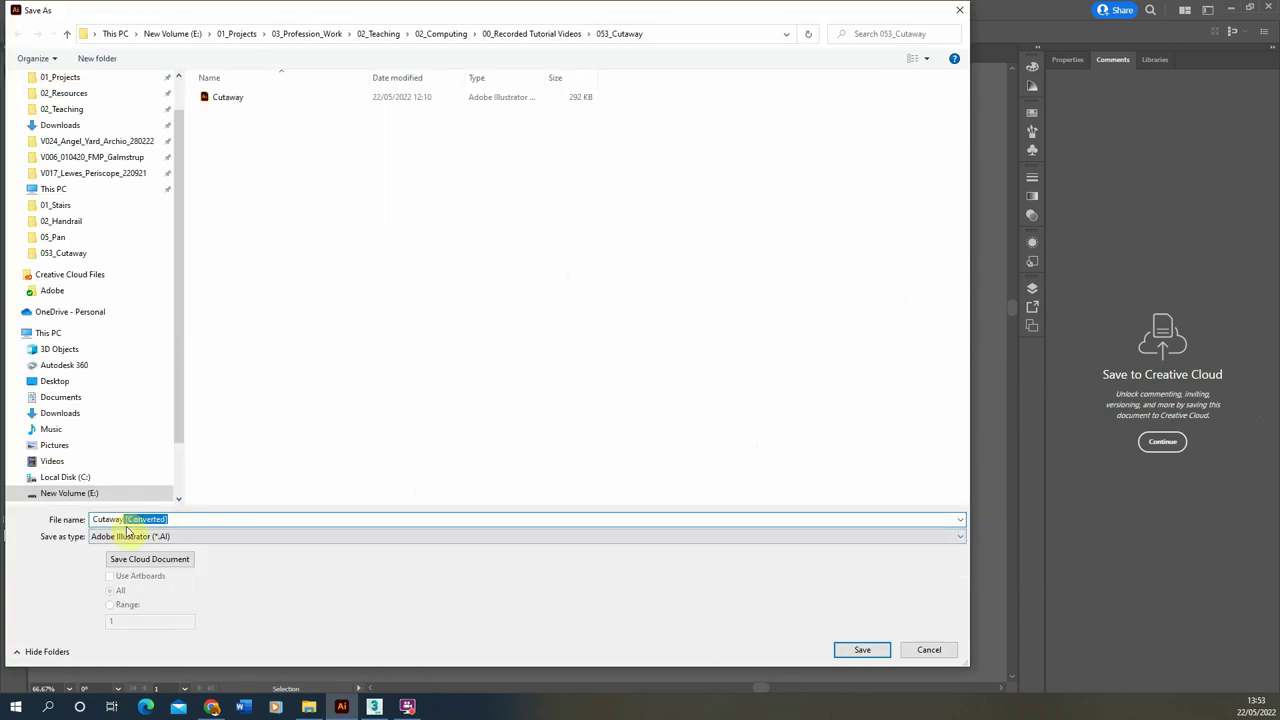
{"action": "type", "text": "_Colou"}
{"action": "left_click", "coordinate": [862, 650]}
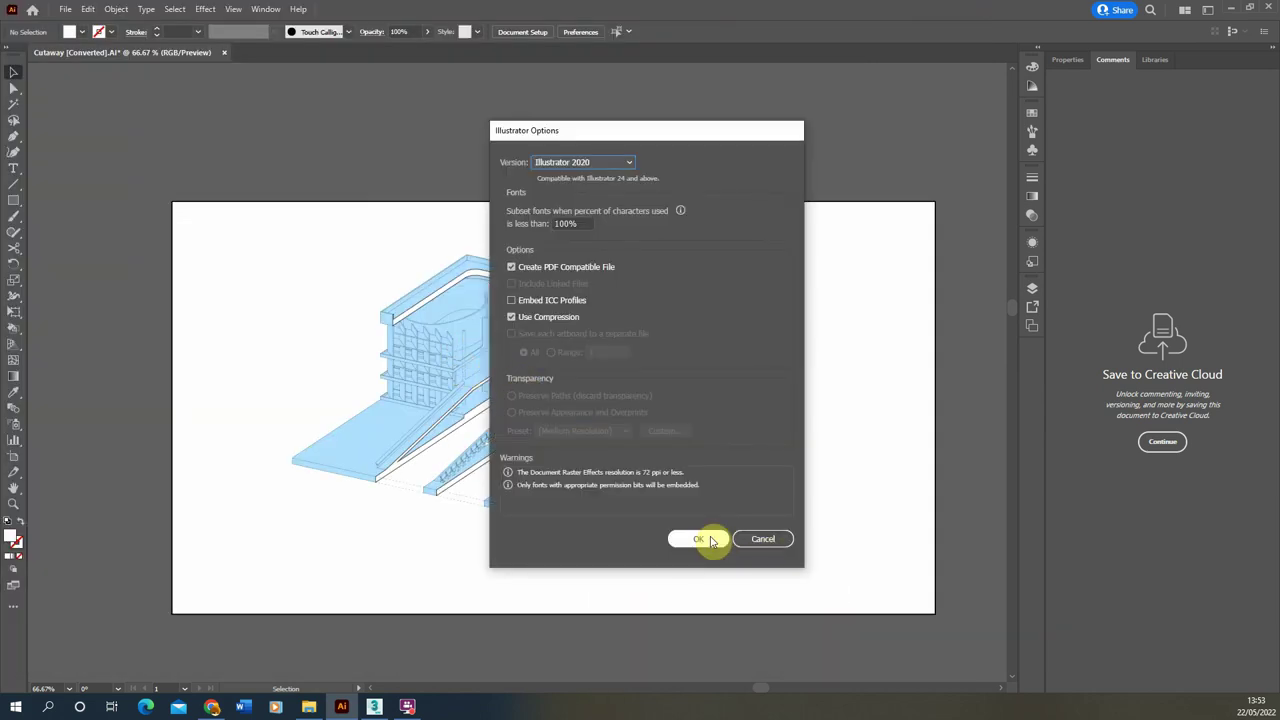
{"action": "left_click", "coordinate": [699, 539]}
Export the artboard as the JPEG Cutaway_Coloured in RGB, with maximum quality 10 and a resolution of 300 ppi.
{"action": "left_click", "coordinate": [65, 9]}
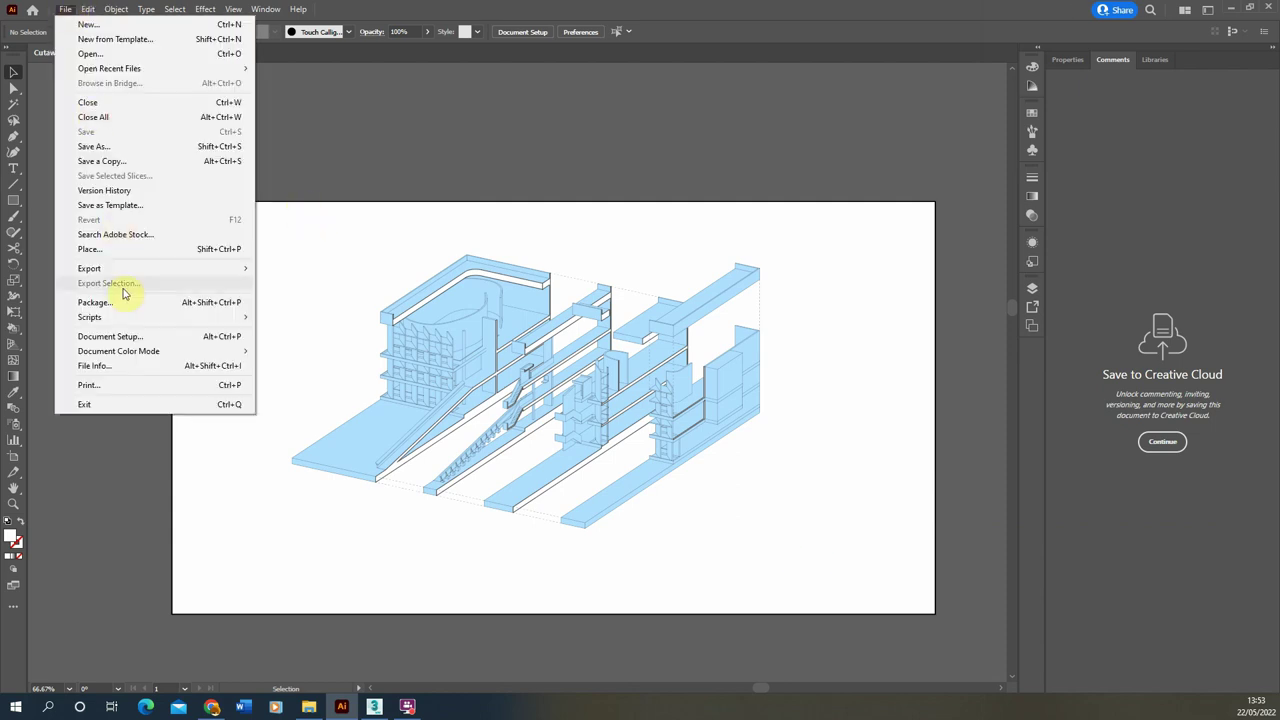
{"action": "mouse_move", "coordinate": [149, 268]}
{"action": "left_click", "coordinate": [368, 277]}
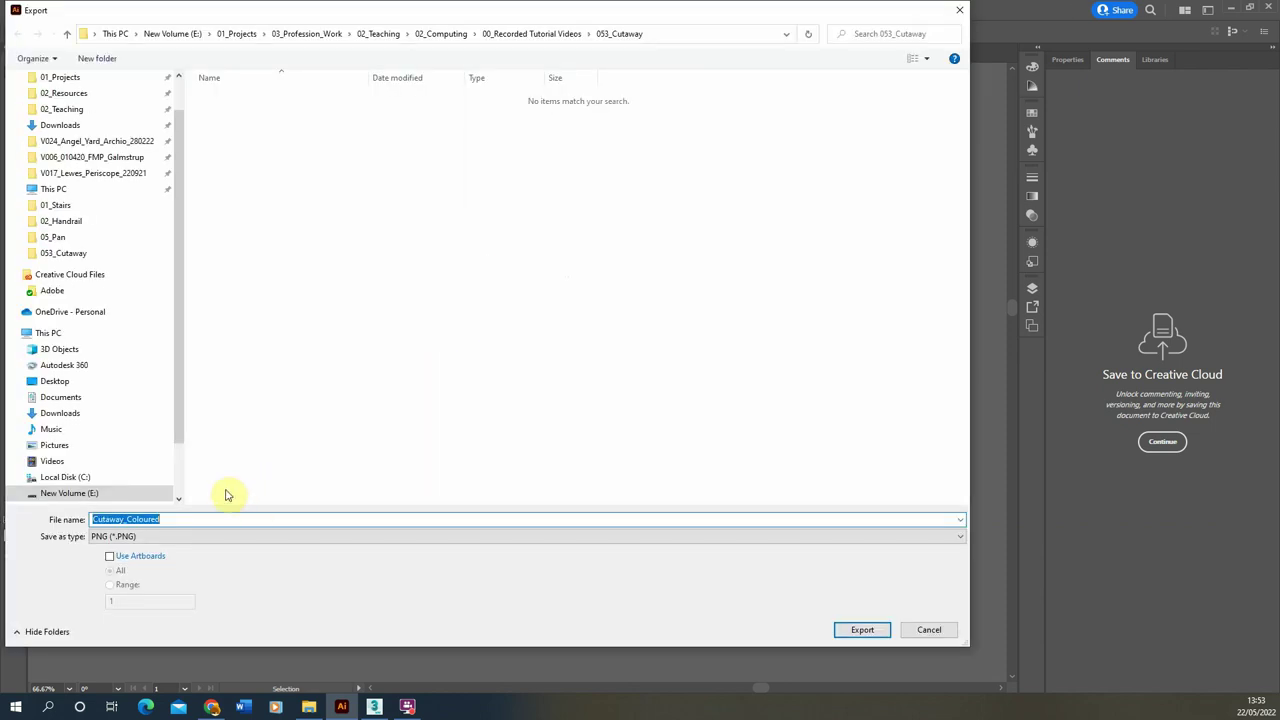
{"action": "left_click", "coordinate": [155, 538]}
{"action": "left_click", "coordinate": [115, 603]}
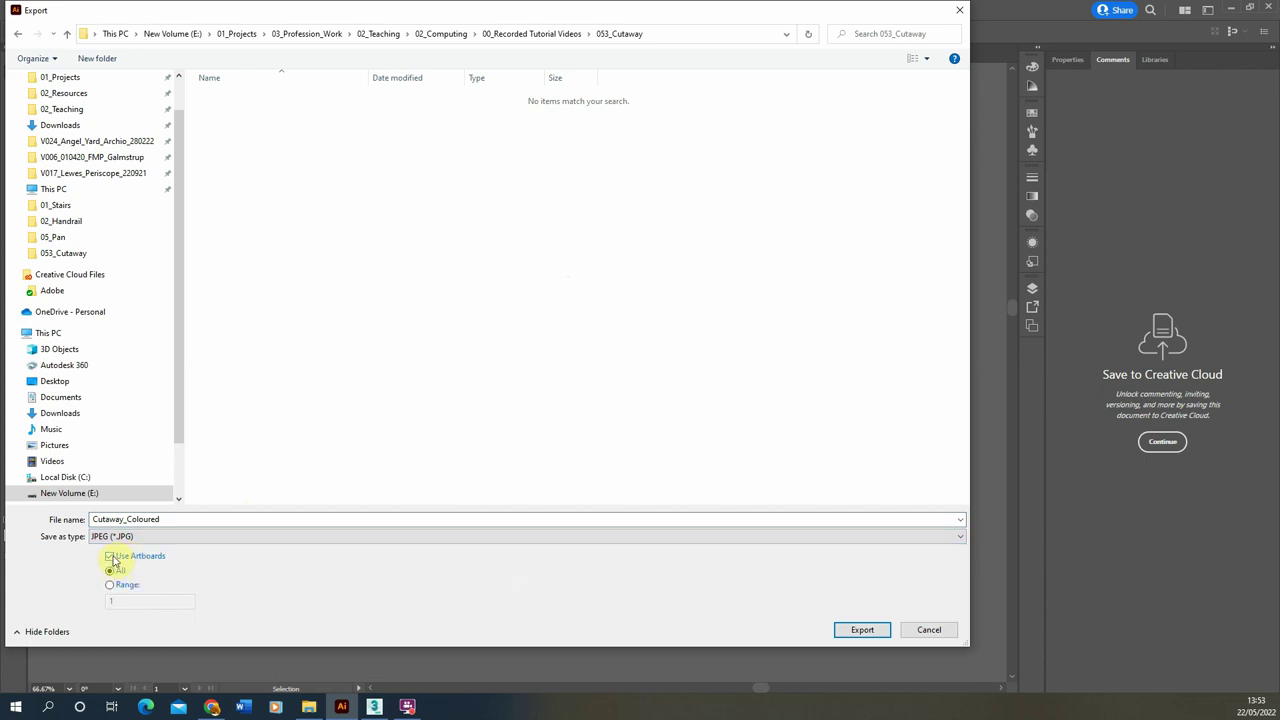
{"action": "left_click", "coordinate": [110, 556]}
{"action": "left_click", "coordinate": [840, 626]}
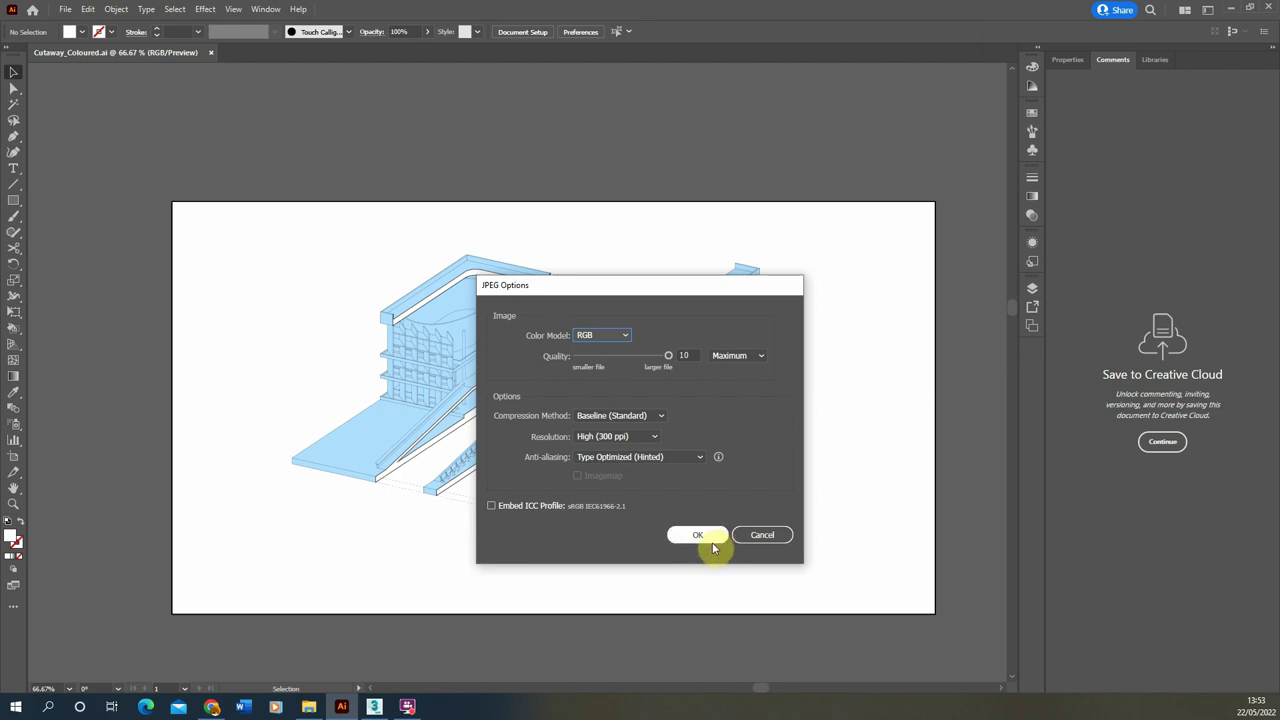
{"action": "left_click", "coordinate": [699, 540]}
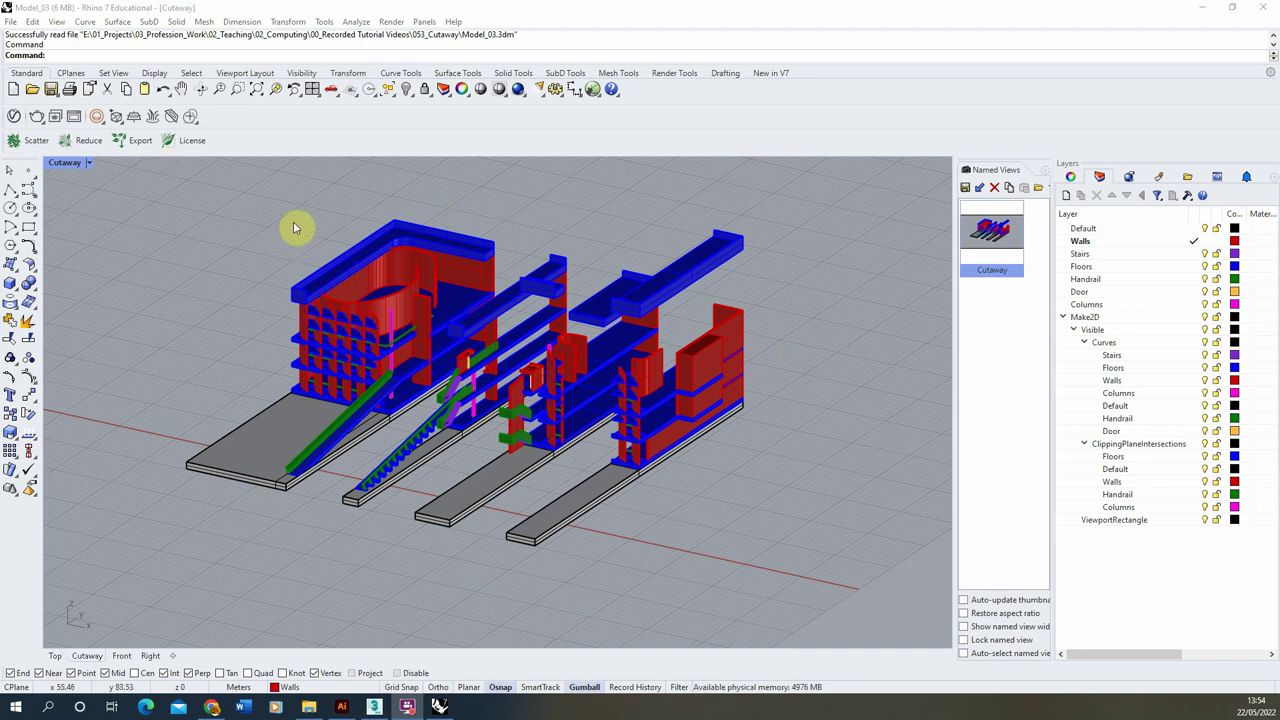
Switch to the Cutaway view of Model_03 in Rhino and make Legacy Rhino Render the current renderer.
{"action": "left_click", "coordinate": [391, 21]}
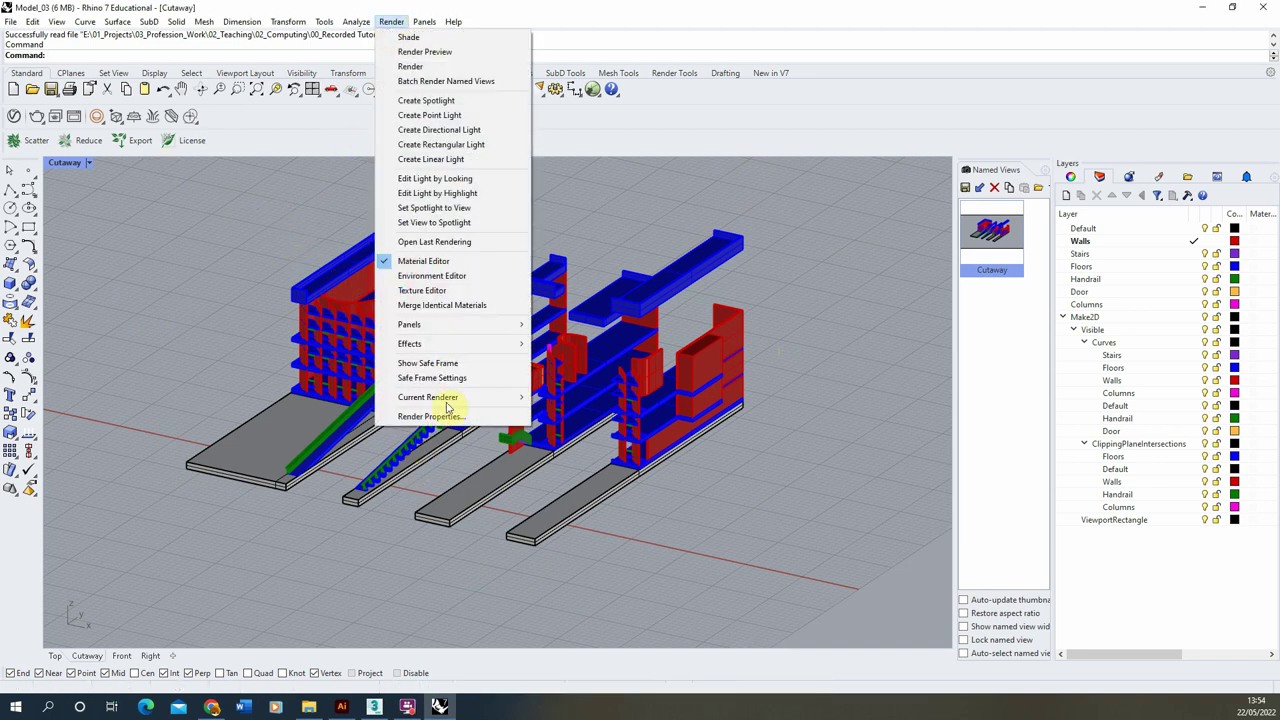
{"action": "mouse_move", "coordinate": [443, 398]}
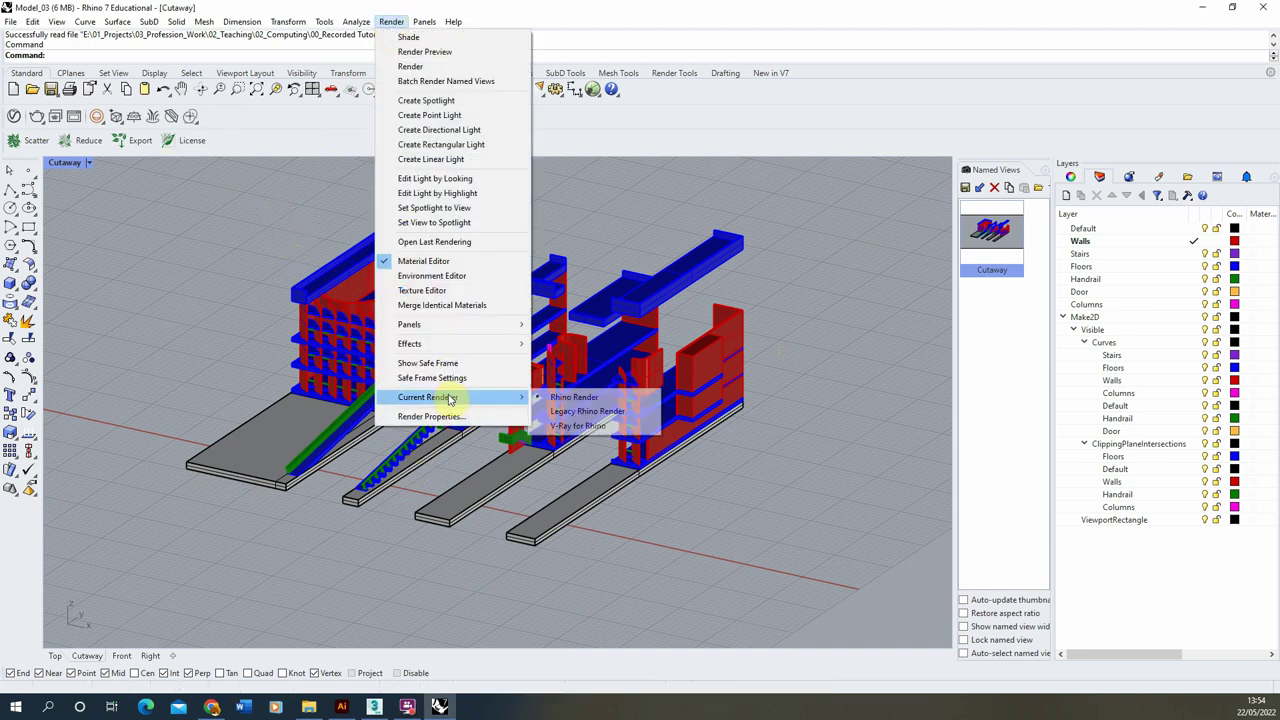
{"action": "left_click", "coordinate": [604, 413]}
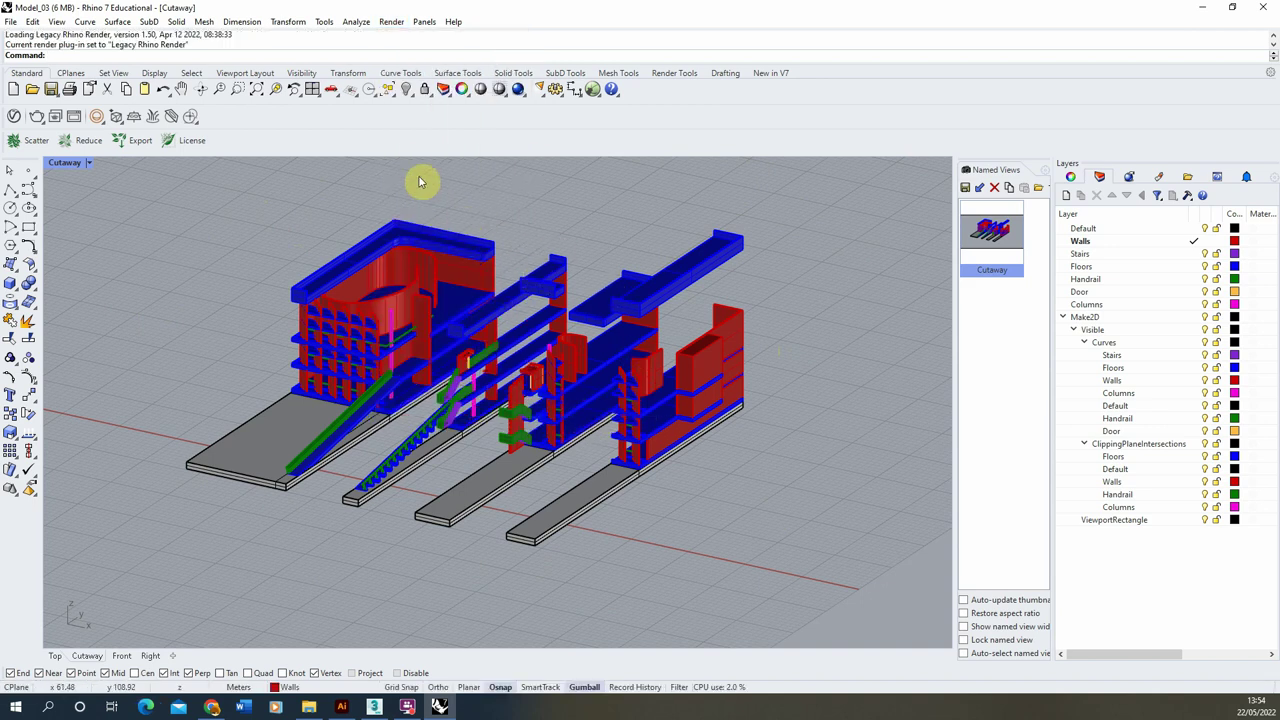
Lock the render size to the viewport aspect ratio, set its height to 1500 pixels and choose Good quality.
{"action": "left_click", "coordinate": [391, 21]}
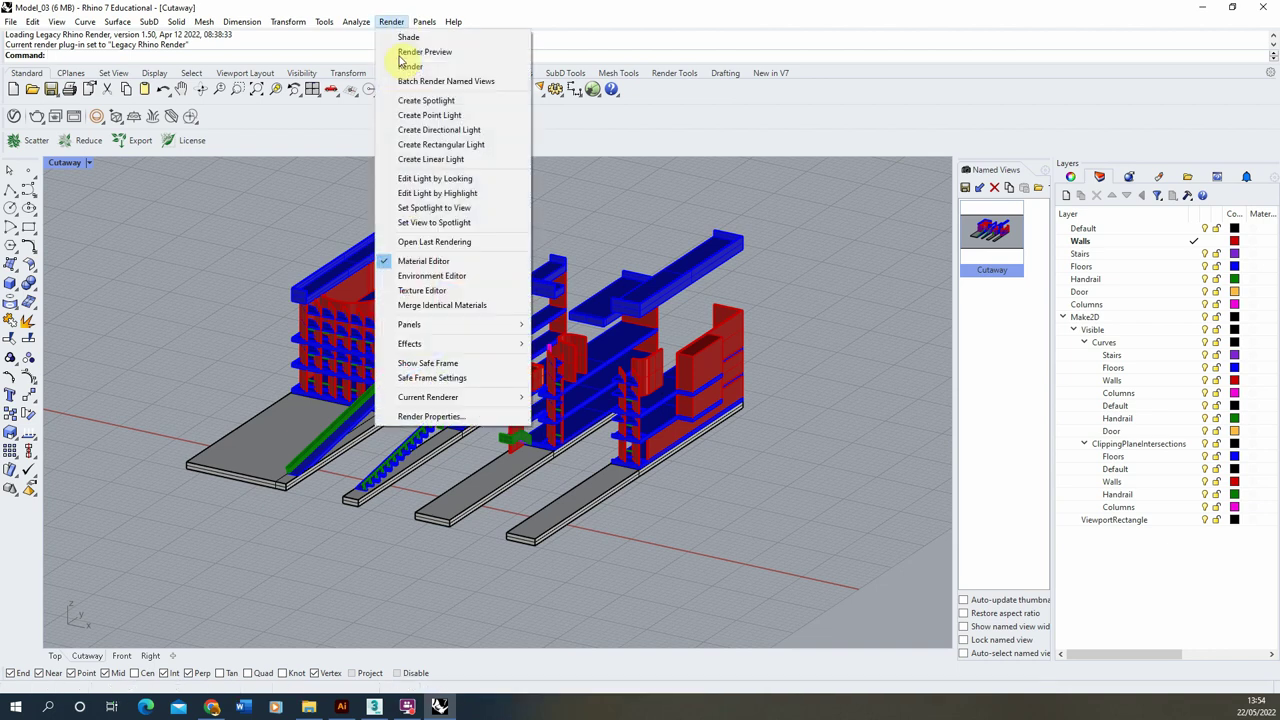
{"action": "left_click", "coordinate": [431, 416]}
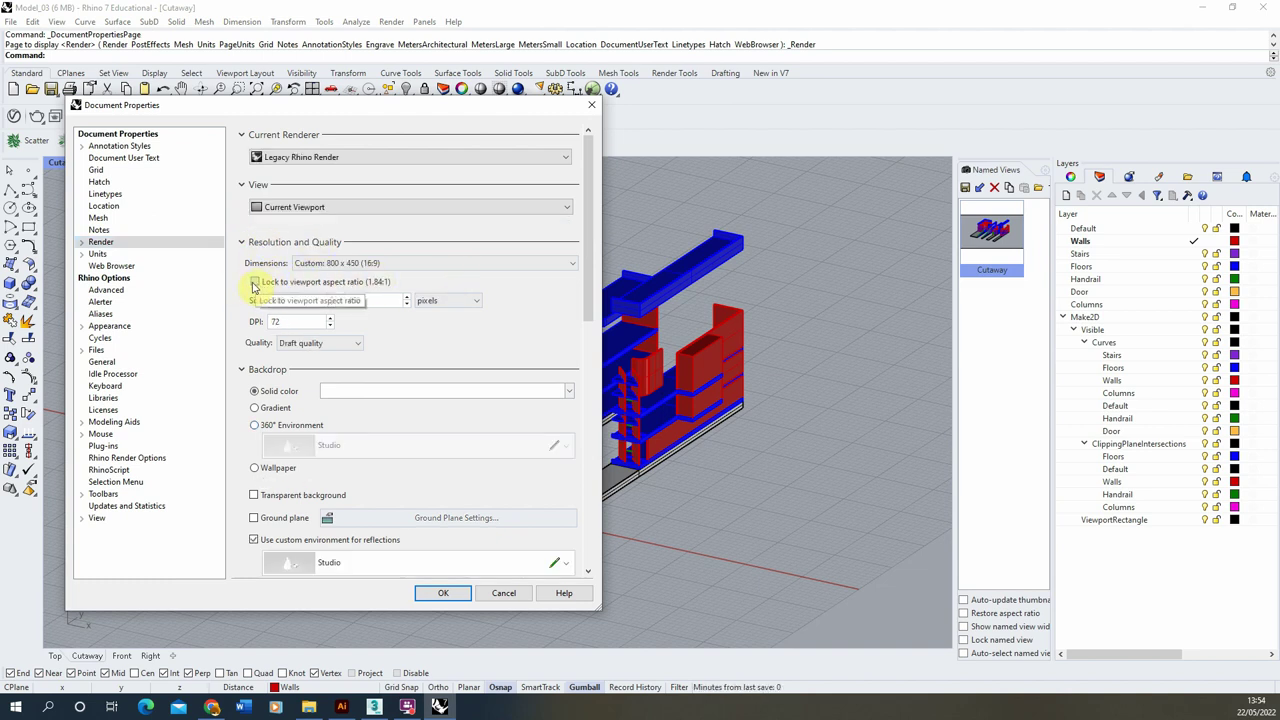
{"action": "left_click", "coordinate": [255, 282]}
{"action": "double_click", "coordinate": [298, 300]}
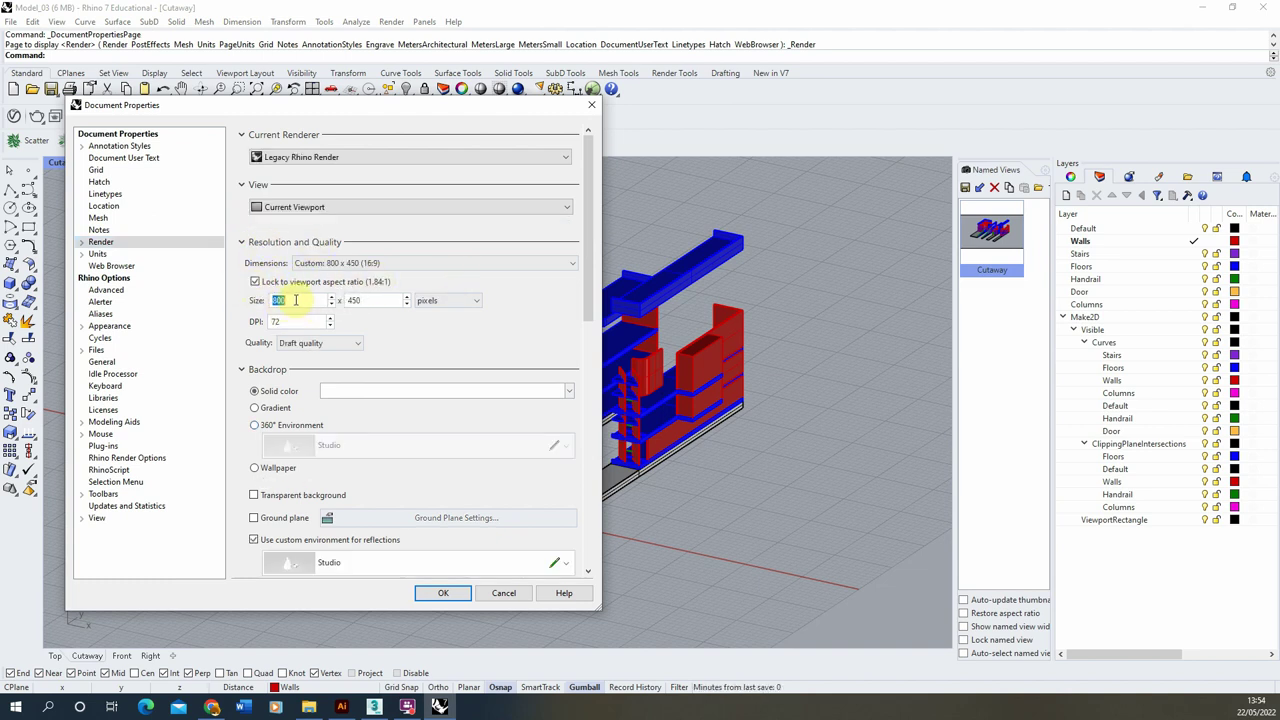
{"action": "type", "text": "15"}
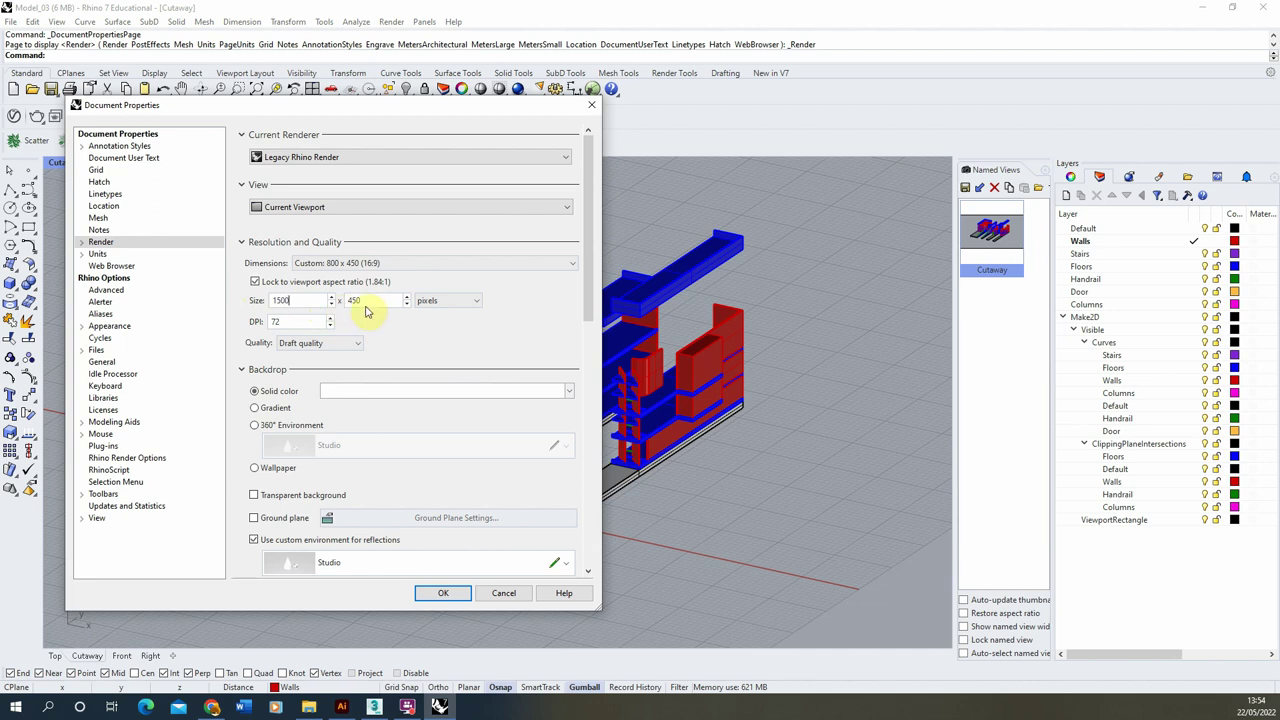
{"action": "double_click", "coordinate": [325, 301]}
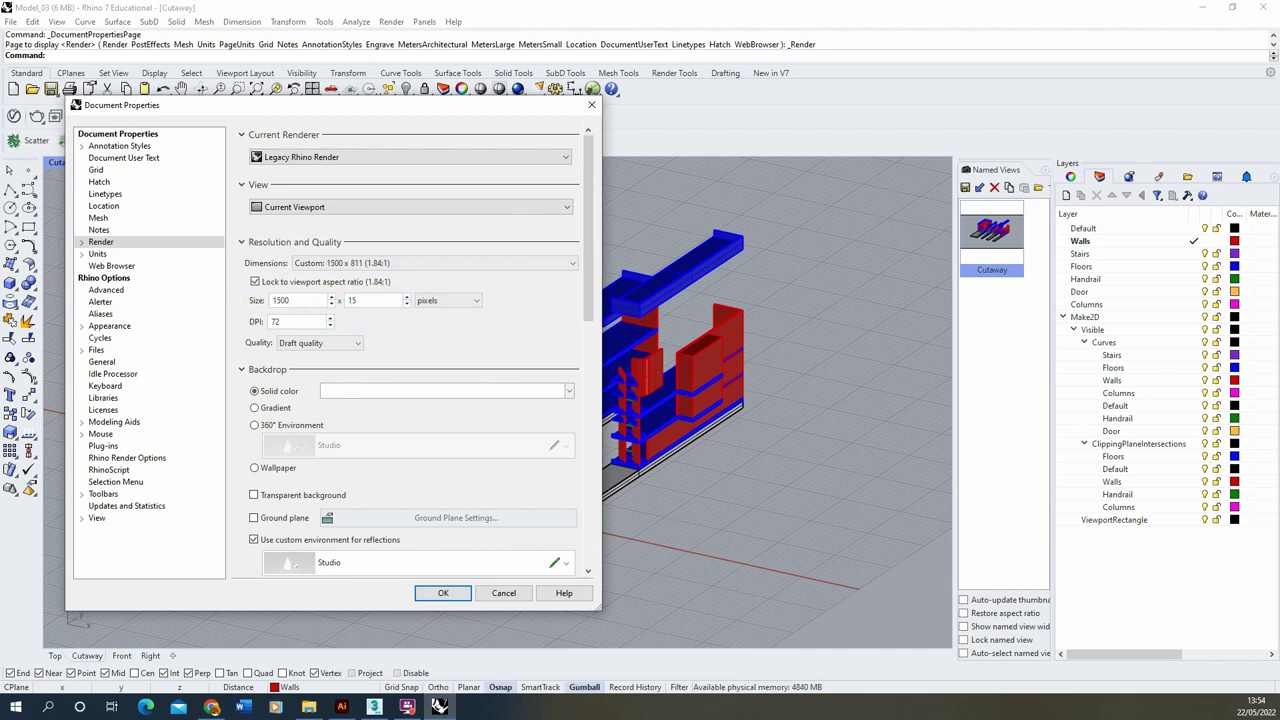
{"action": "type", "text": "00"}
{"action": "double_click", "coordinate": [302, 300]}
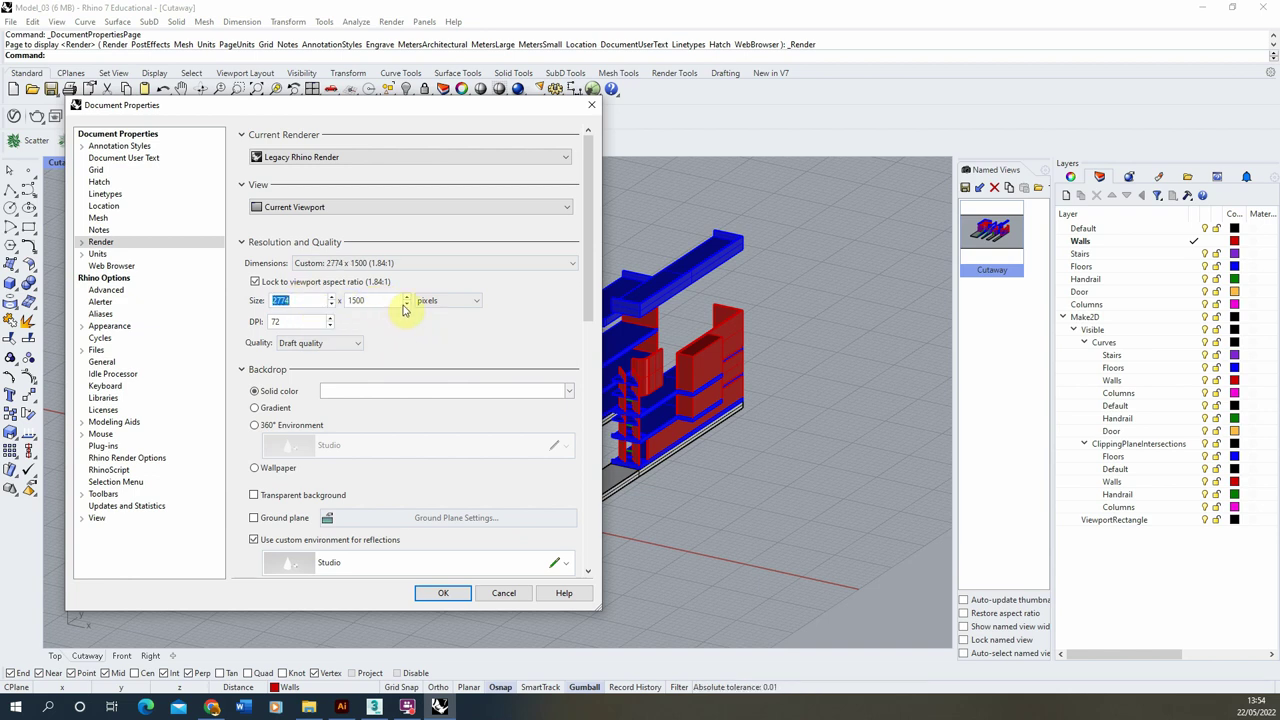
{"action": "left_click", "coordinate": [318, 343]}
{"action": "left_click", "coordinate": [300, 366]}
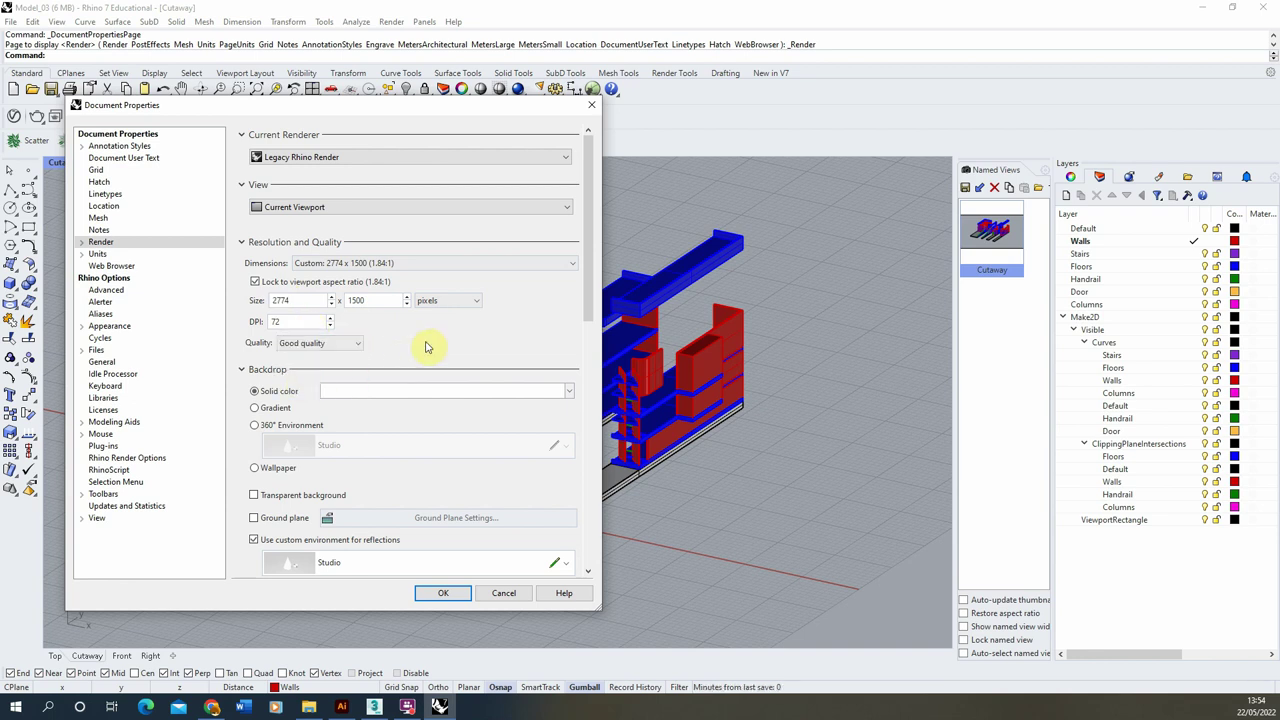
Replace the skylight with a manually controlled sun at about 224° azimuth and 42.5° altitude, and apply the render properties.
{"action": "left_click_drag", "start_coordinate": [591, 229], "coordinate": [590, 388]}
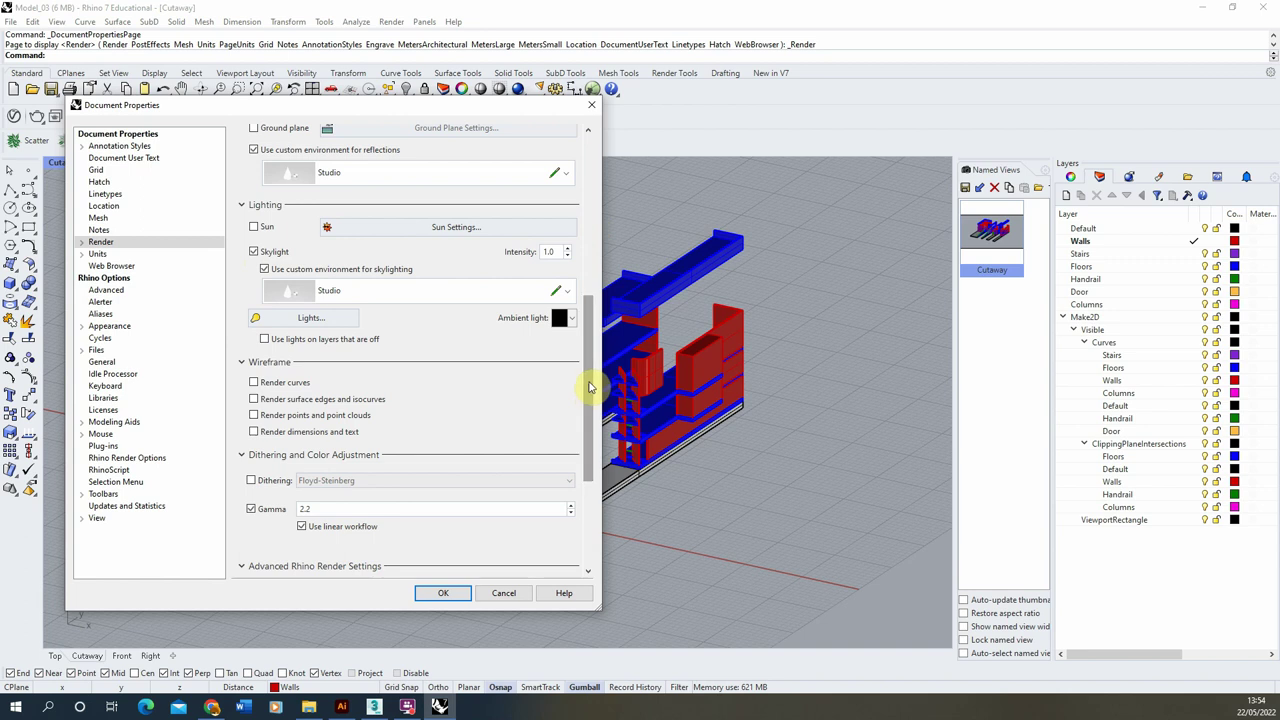
{"action": "left_click", "coordinate": [256, 253]}
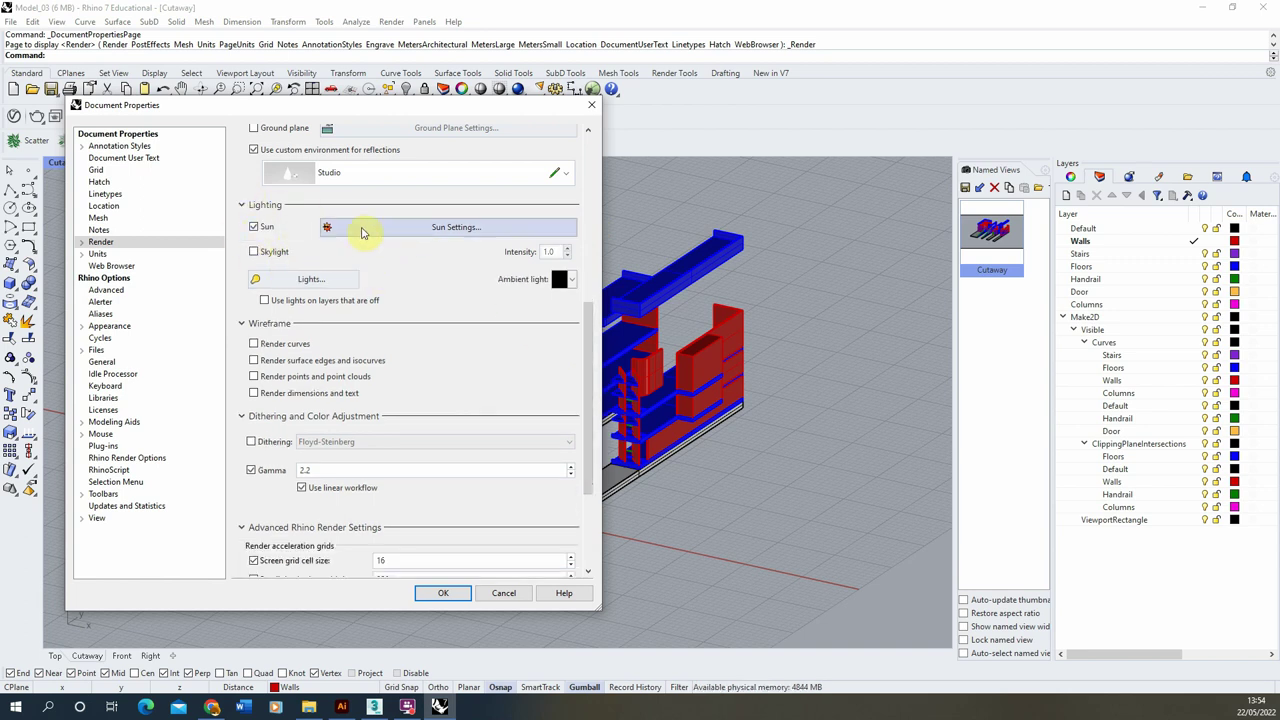
{"action": "left_click", "coordinate": [402, 230]}
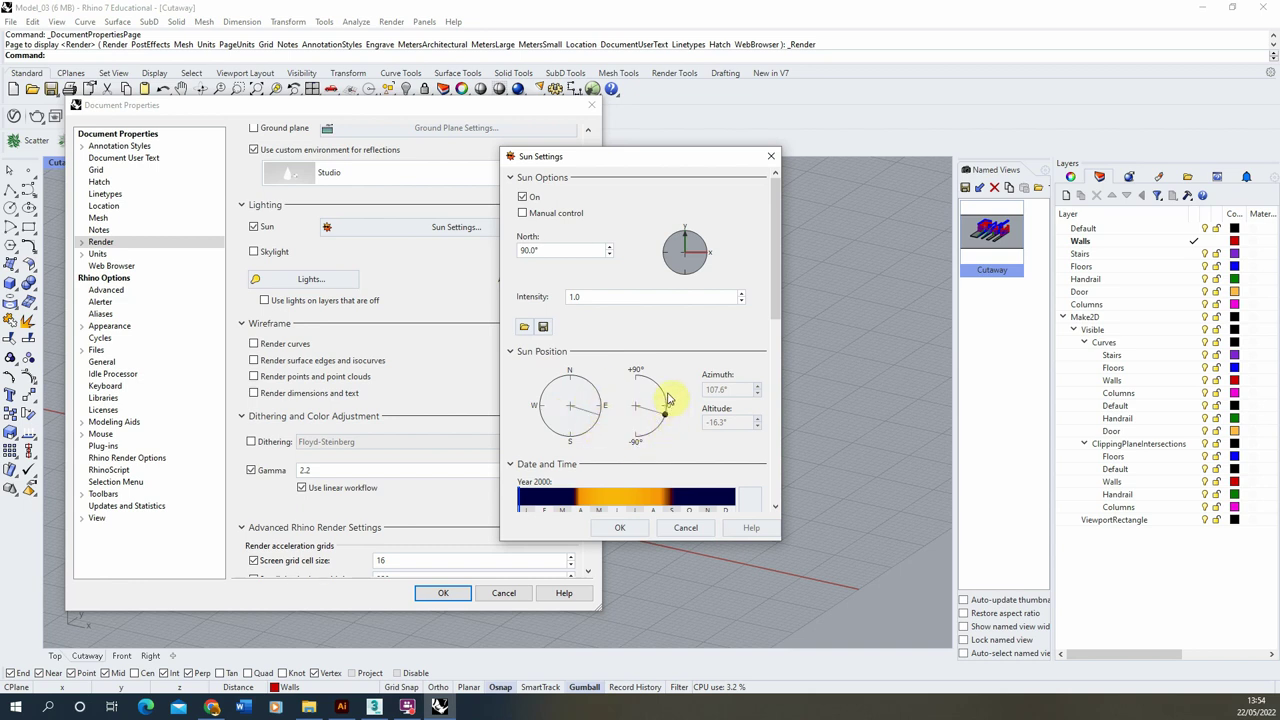
{"action": "left_click", "coordinate": [522, 213]}
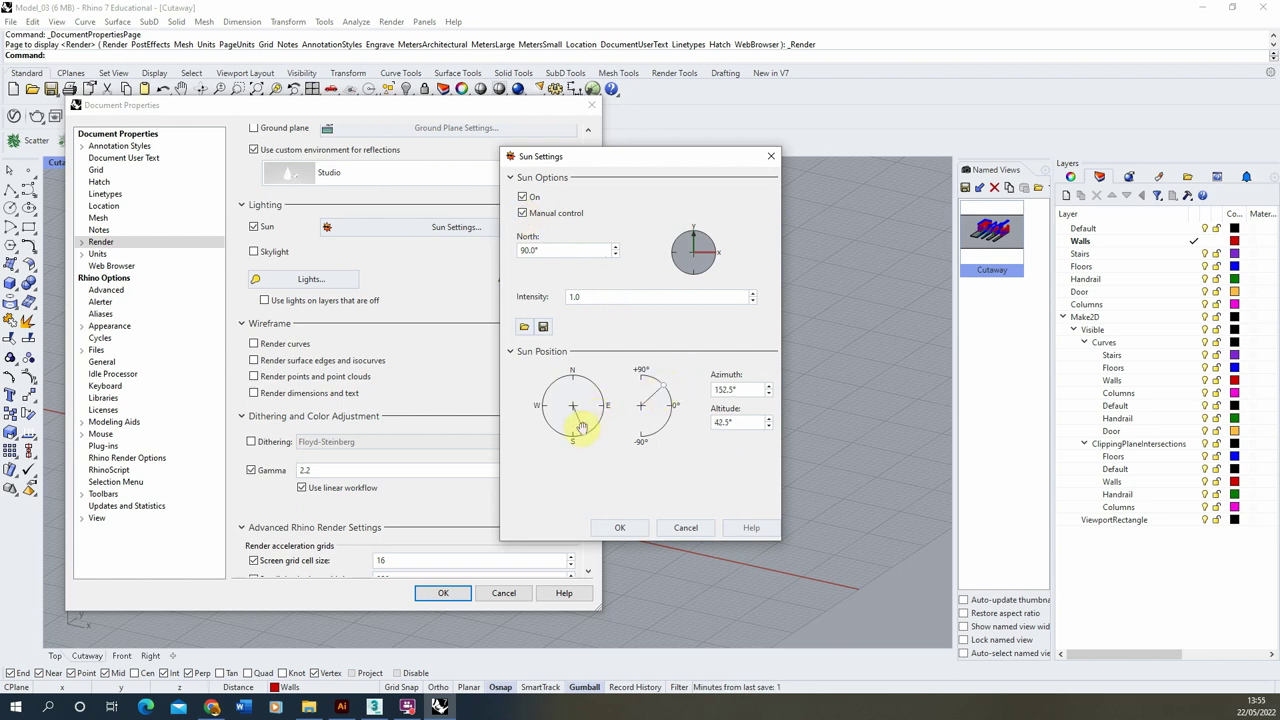
{"action": "left_click_drag", "start_coordinate": [541, 434], "coordinate": [548, 443]}
{"action": "left_click", "coordinate": [608, 534]}
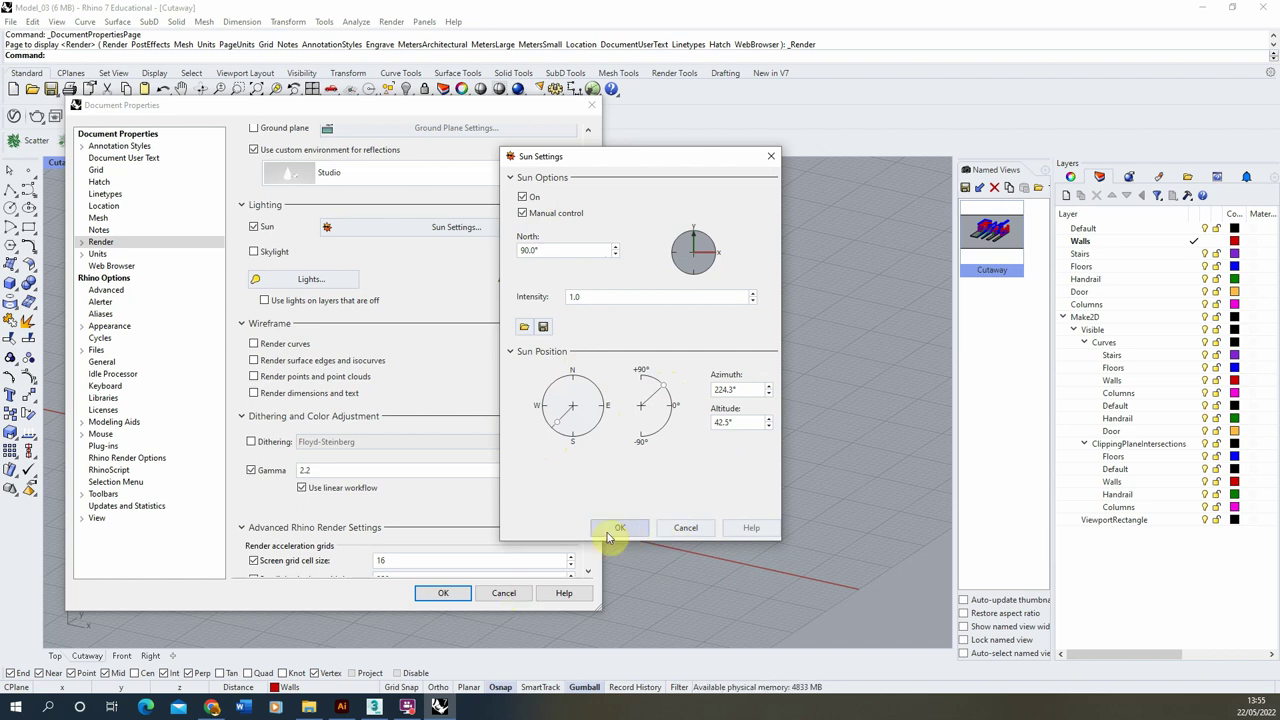
{"action": "left_click", "coordinate": [440, 594]}
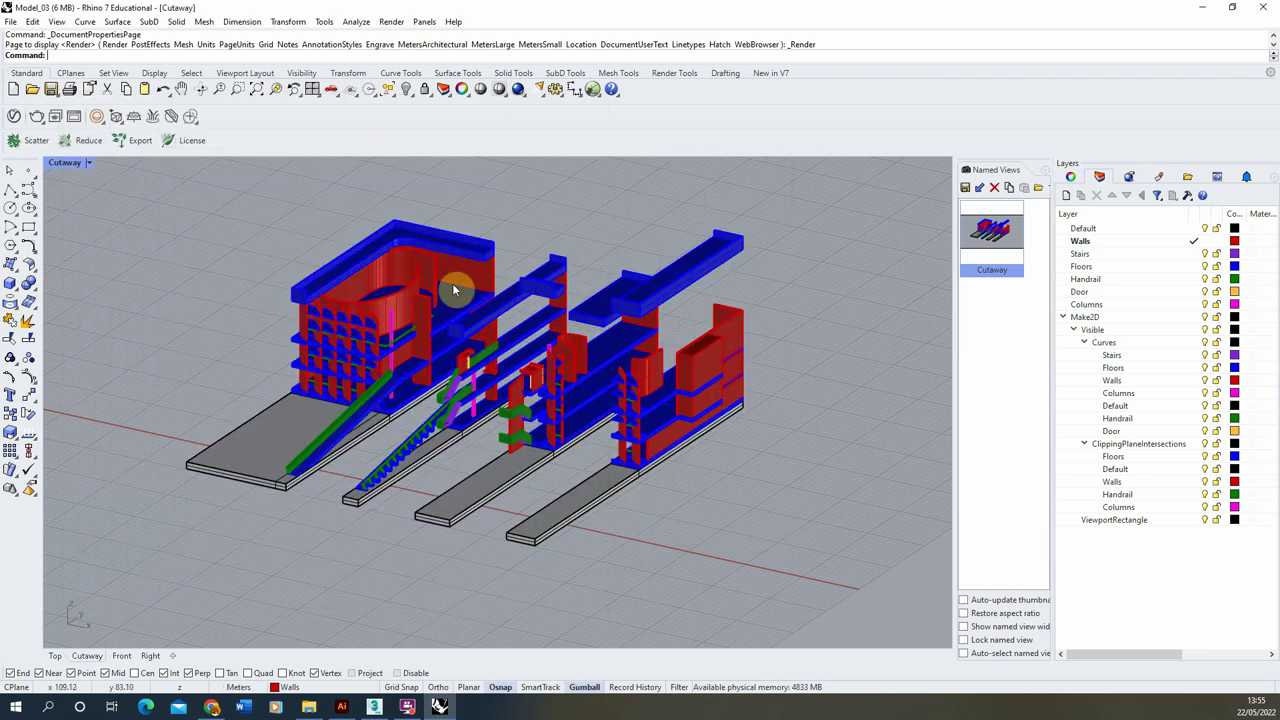
Run a render preview of the cutaway to examine its shadows, and close the render window.
{"action": "left_click", "coordinate": [390, 21]}
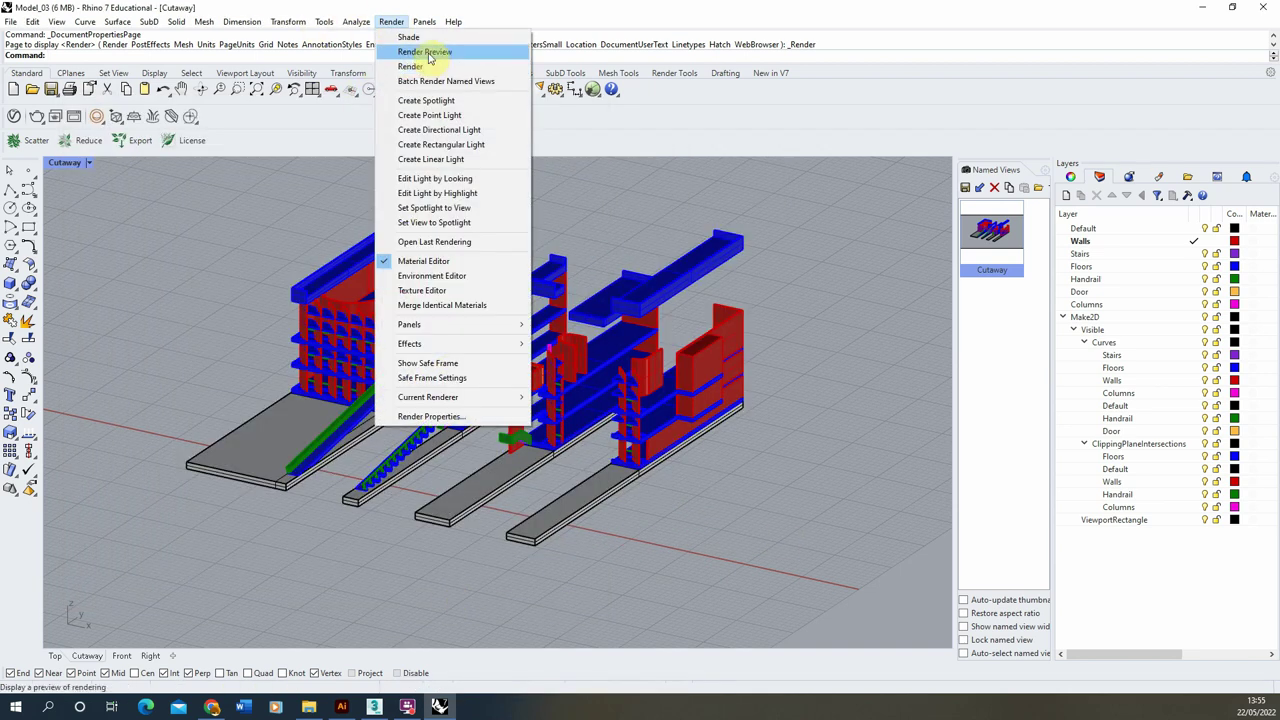
{"action": "left_click", "coordinate": [429, 54]}
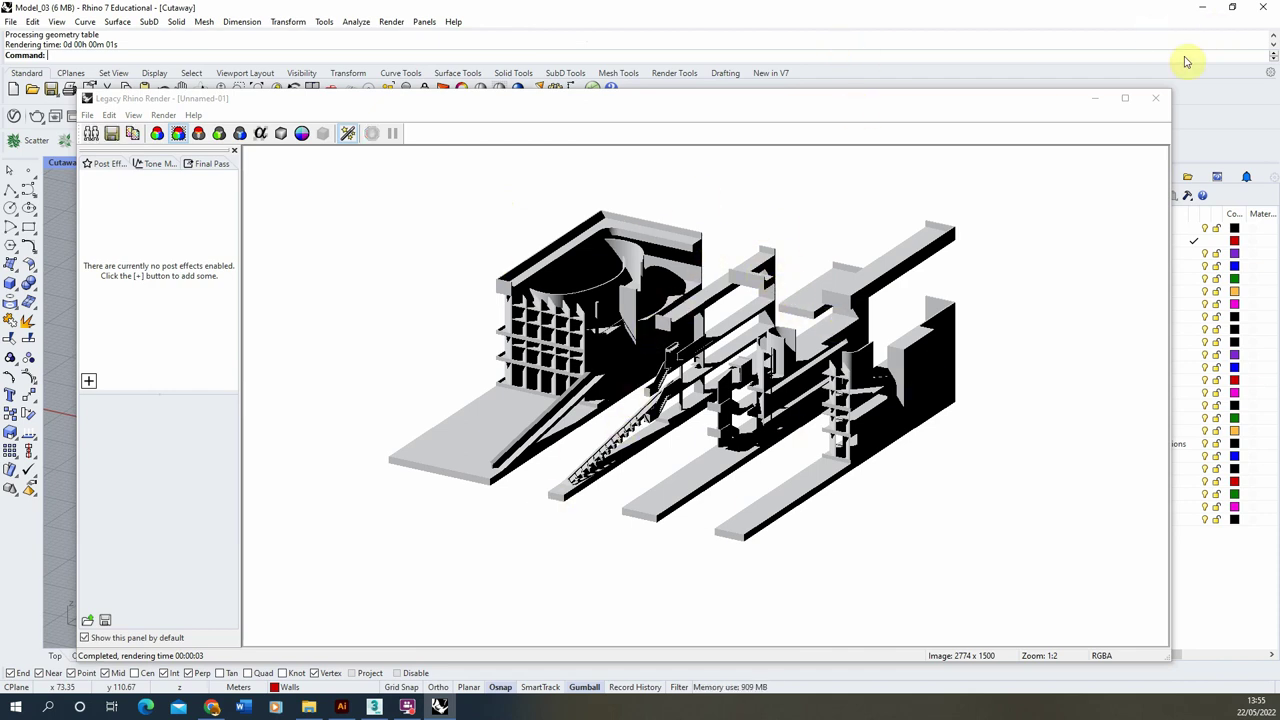
{"action": "left_click", "coordinate": [1155, 98]}
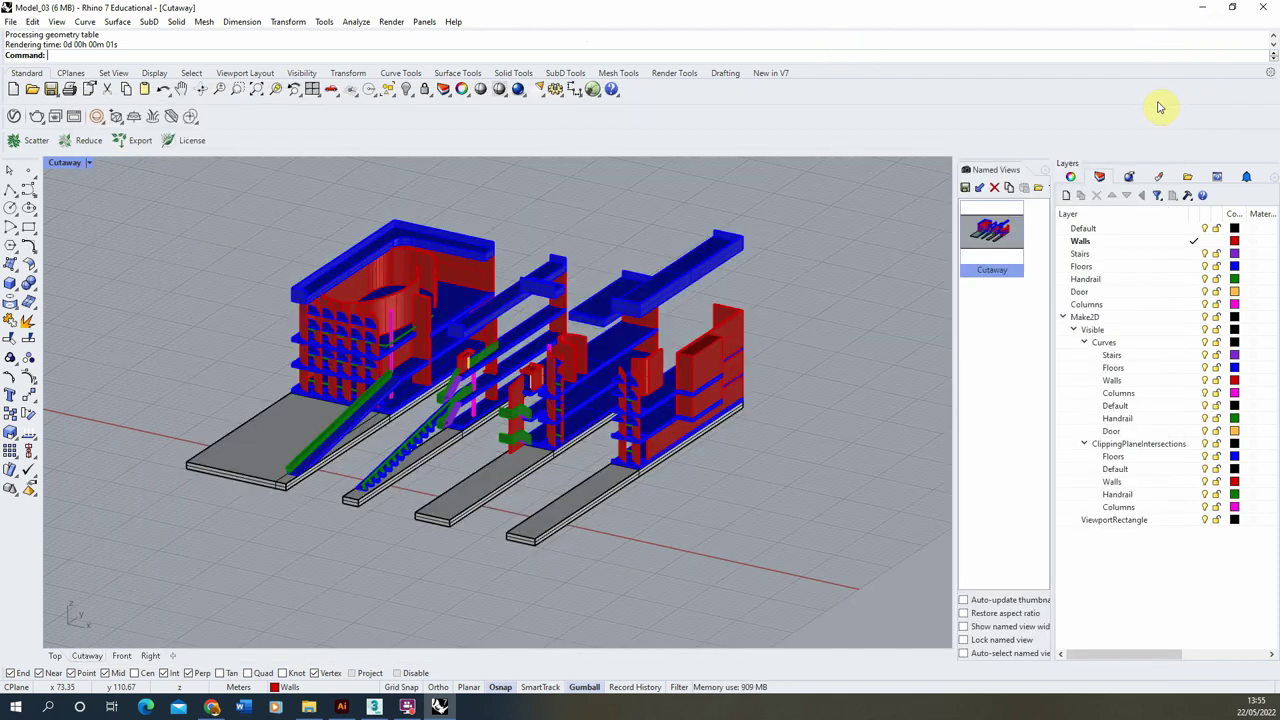
Render the Cutaway view and save the image as a JPEG named Shadows in the 053_Cutaway folder.
{"action": "left_click", "coordinate": [389, 22]}
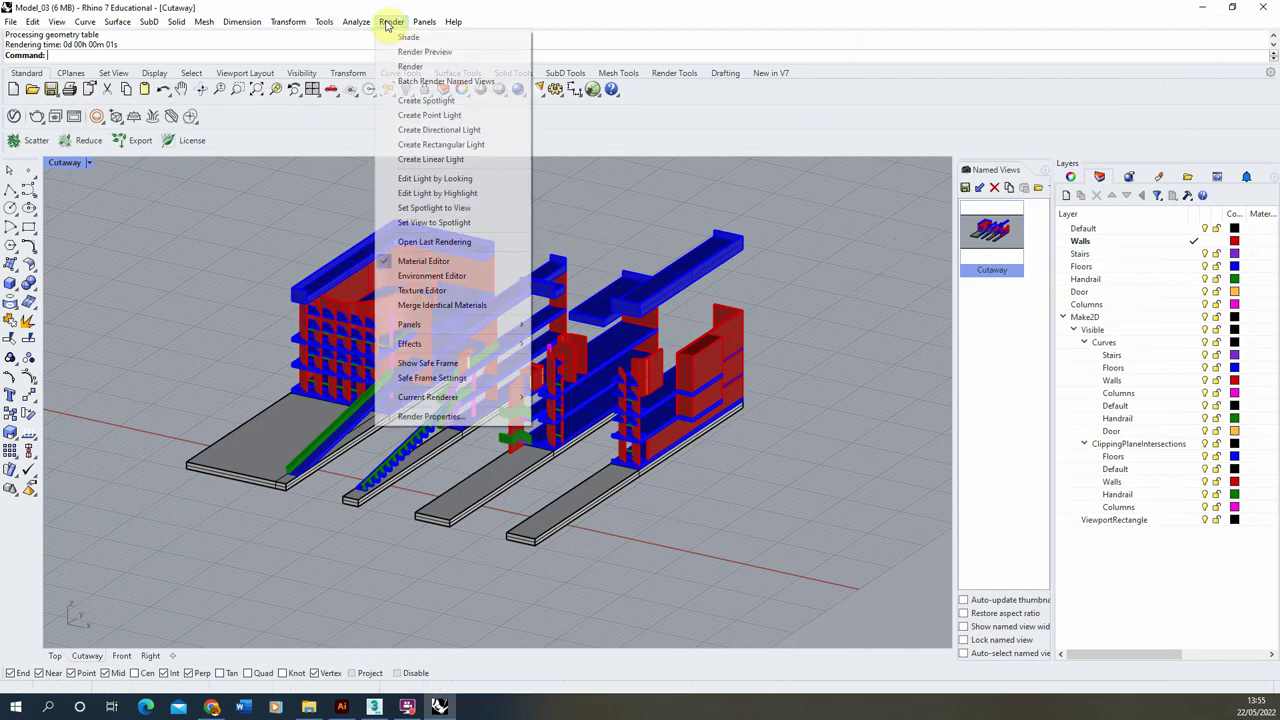
{"action": "left_click", "coordinate": [428, 67]}
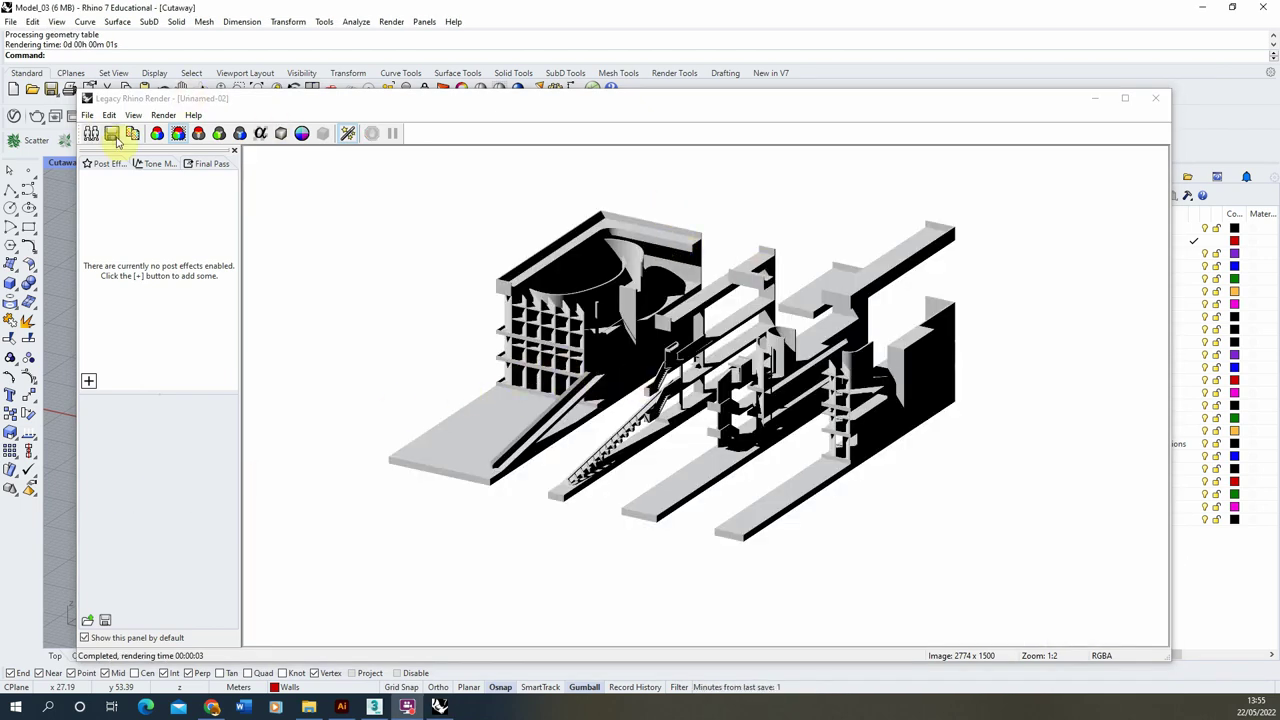
{"action": "left_click", "coordinate": [113, 135]}
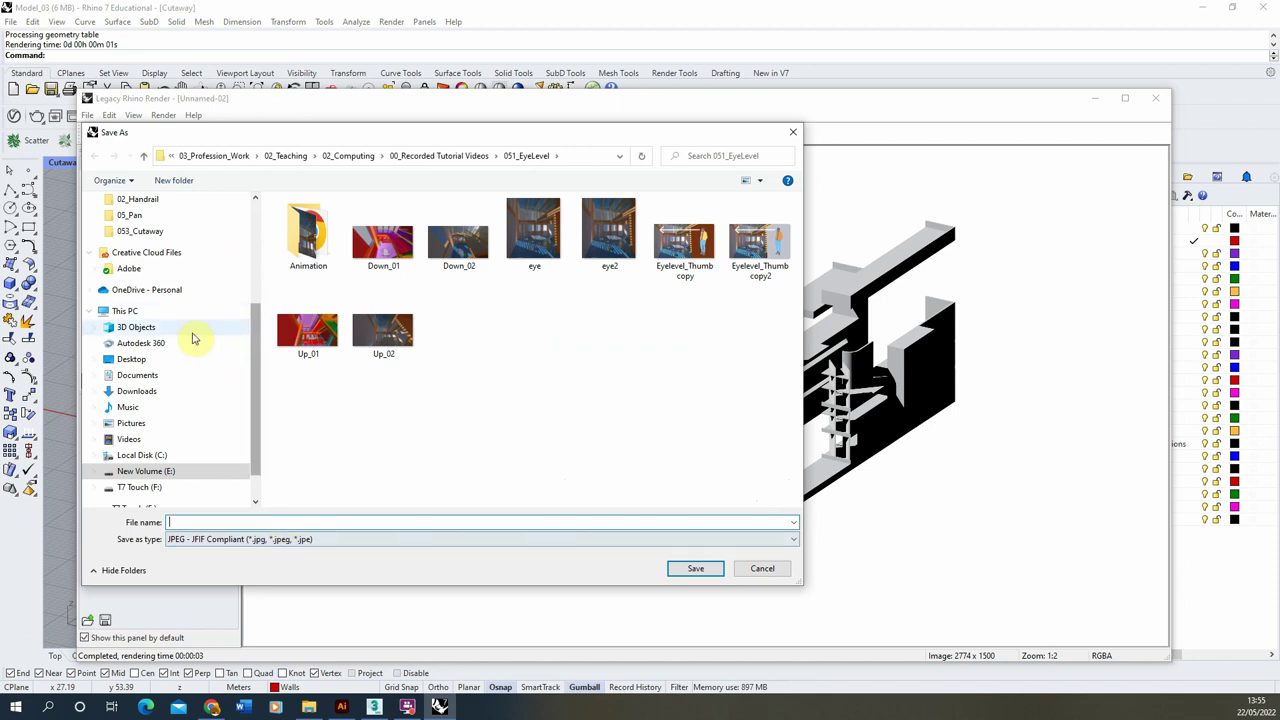
{"action": "left_click", "coordinate": [150, 232]}
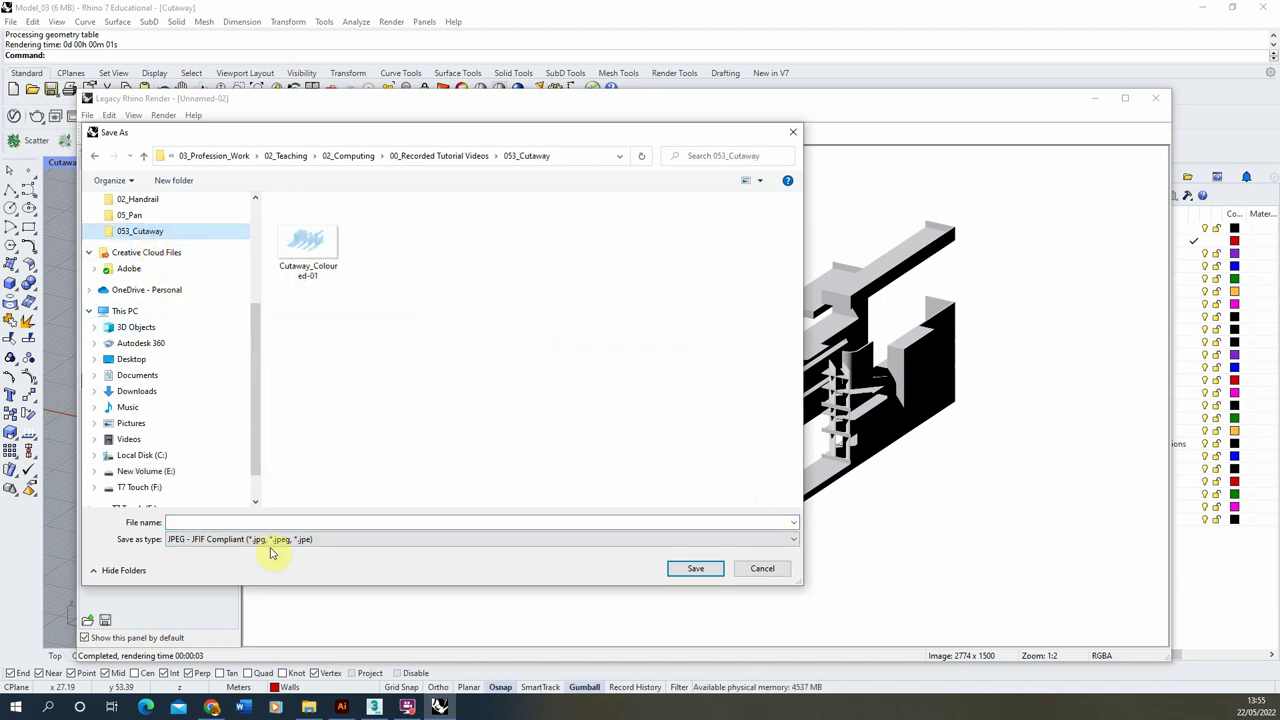
{"action": "left_click", "coordinate": [208, 522]}
{"action": "type", "text": "S"}
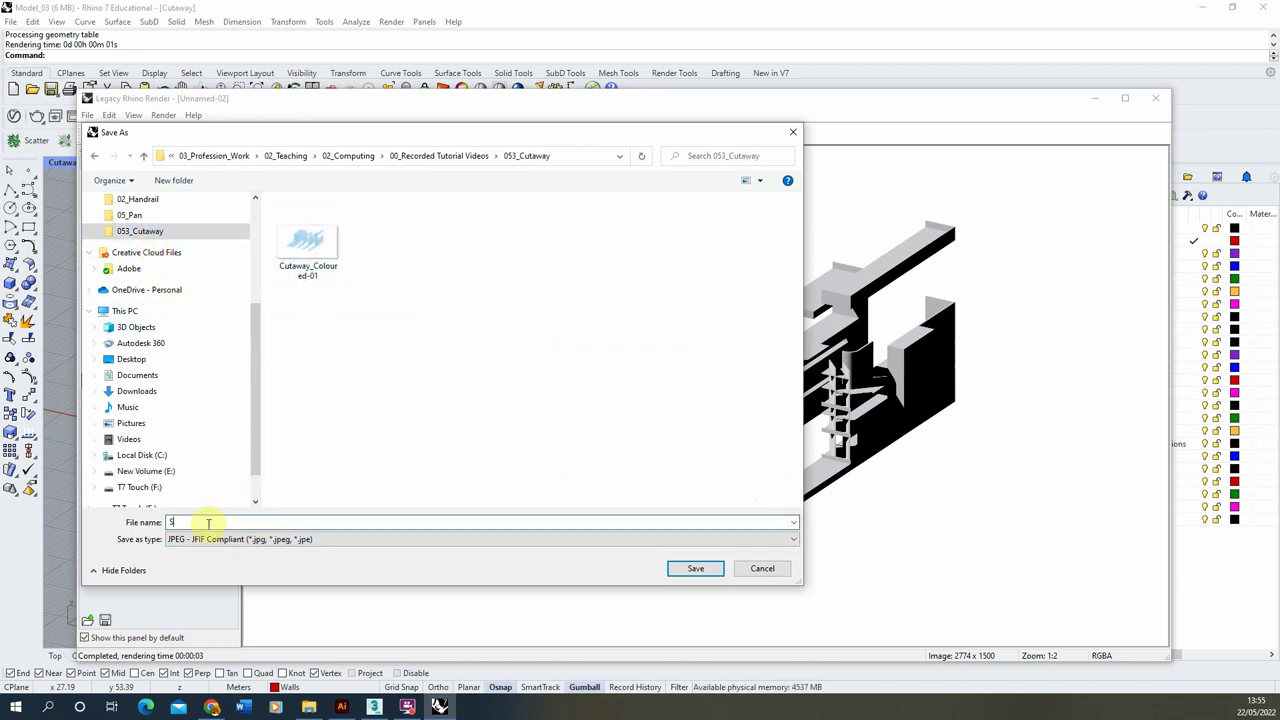
{"action": "type", "text": "hadows"}
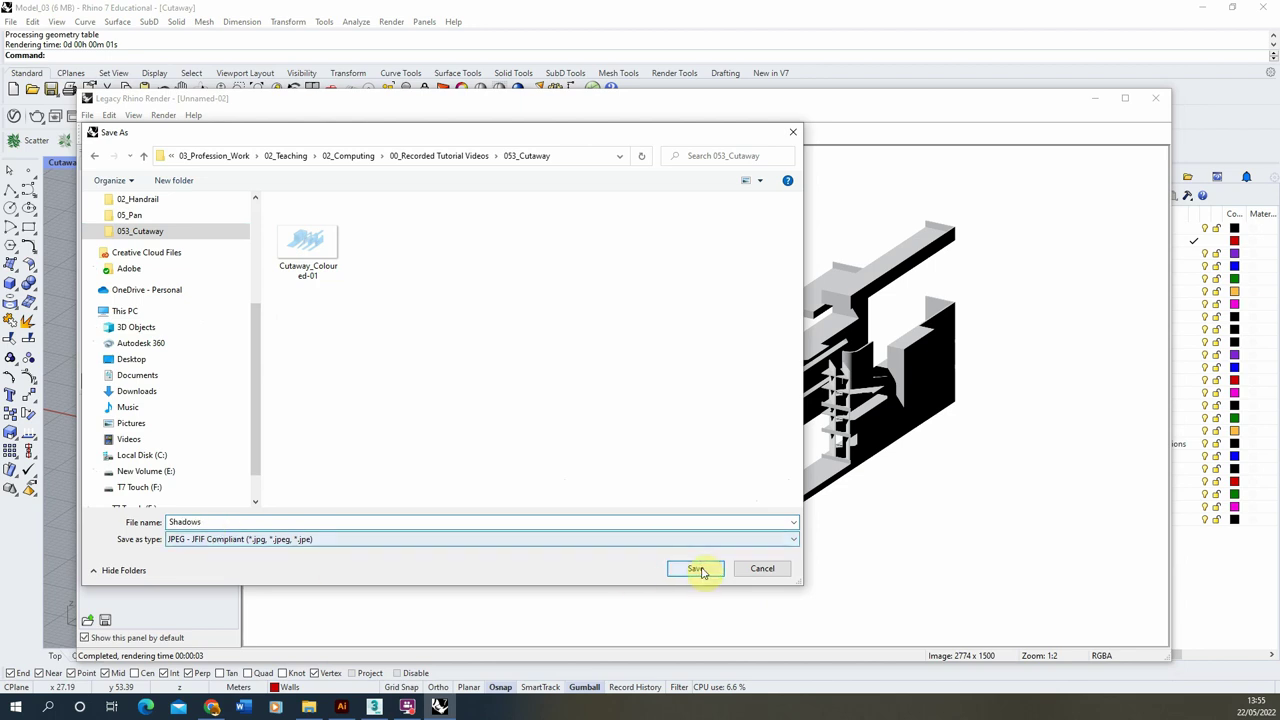
{"action": "left_click", "coordinate": [695, 568]}
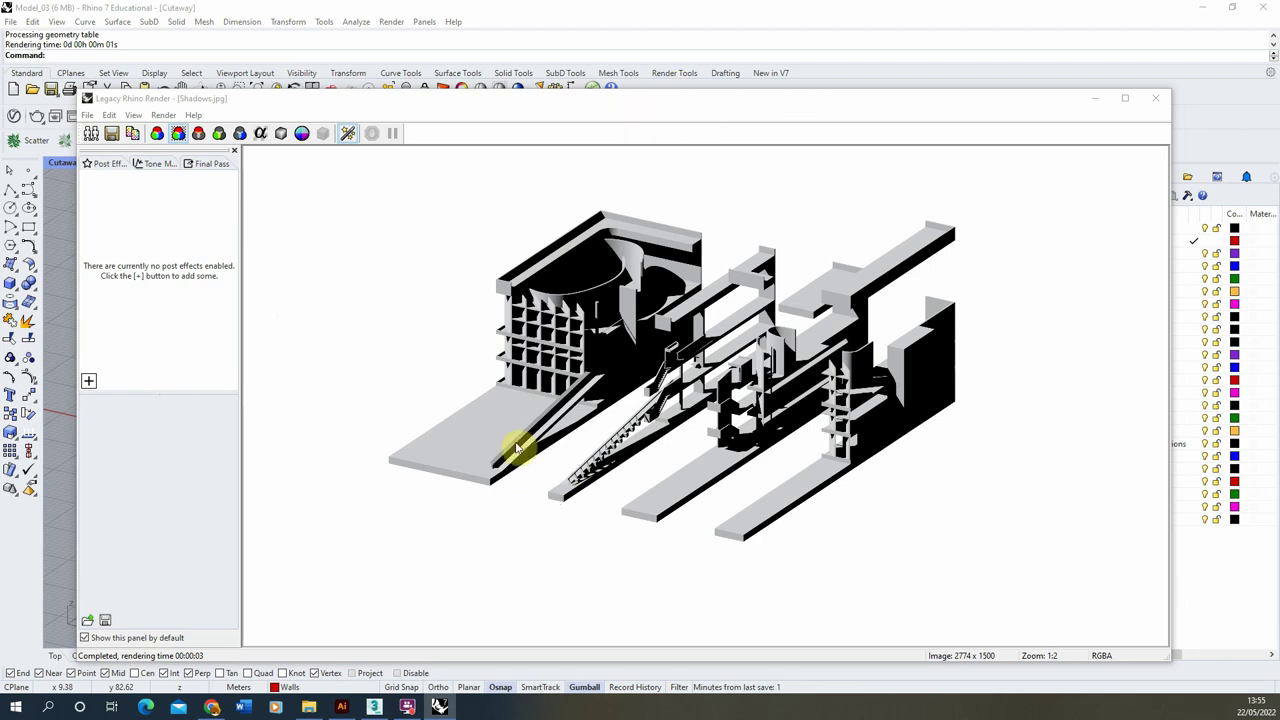
Switch to Photoshop and open the Cutaway_Coloured-01 image from the 053_Cutaway folder as a new document.
{"action": "mouse_move", "coordinate": [313, 710]}
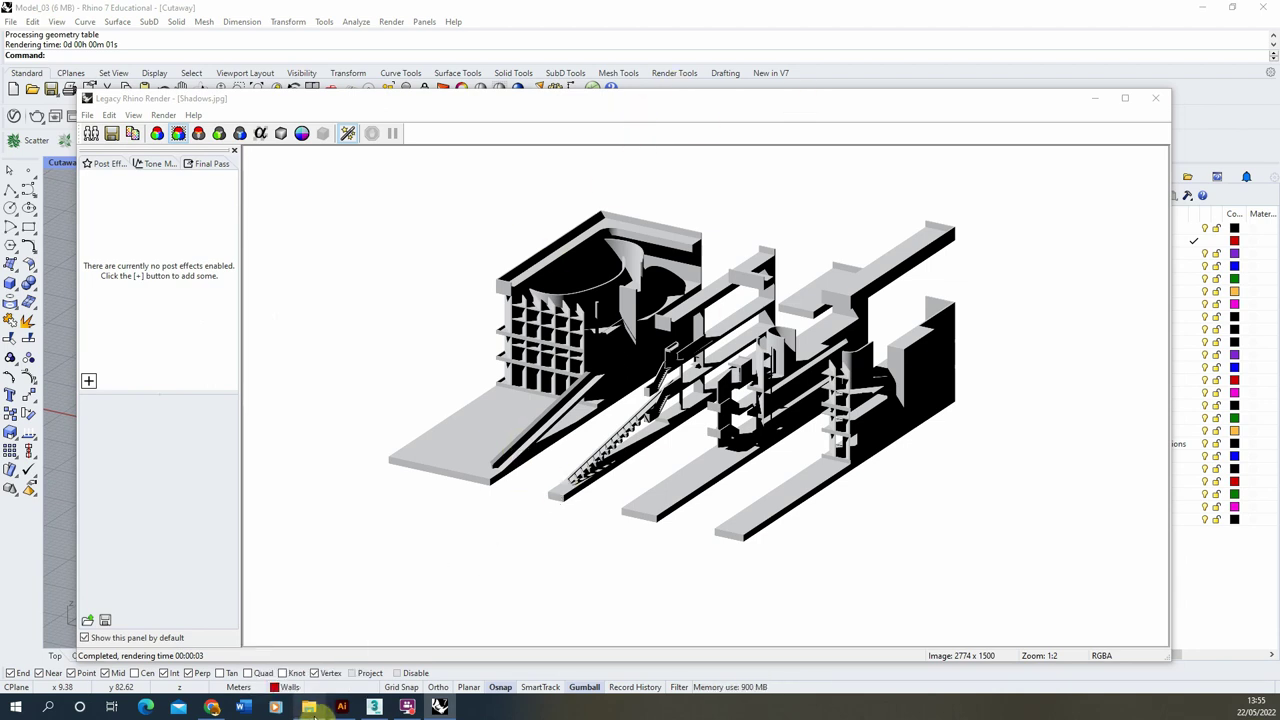
{"action": "left_click", "coordinate": [318, 710]}
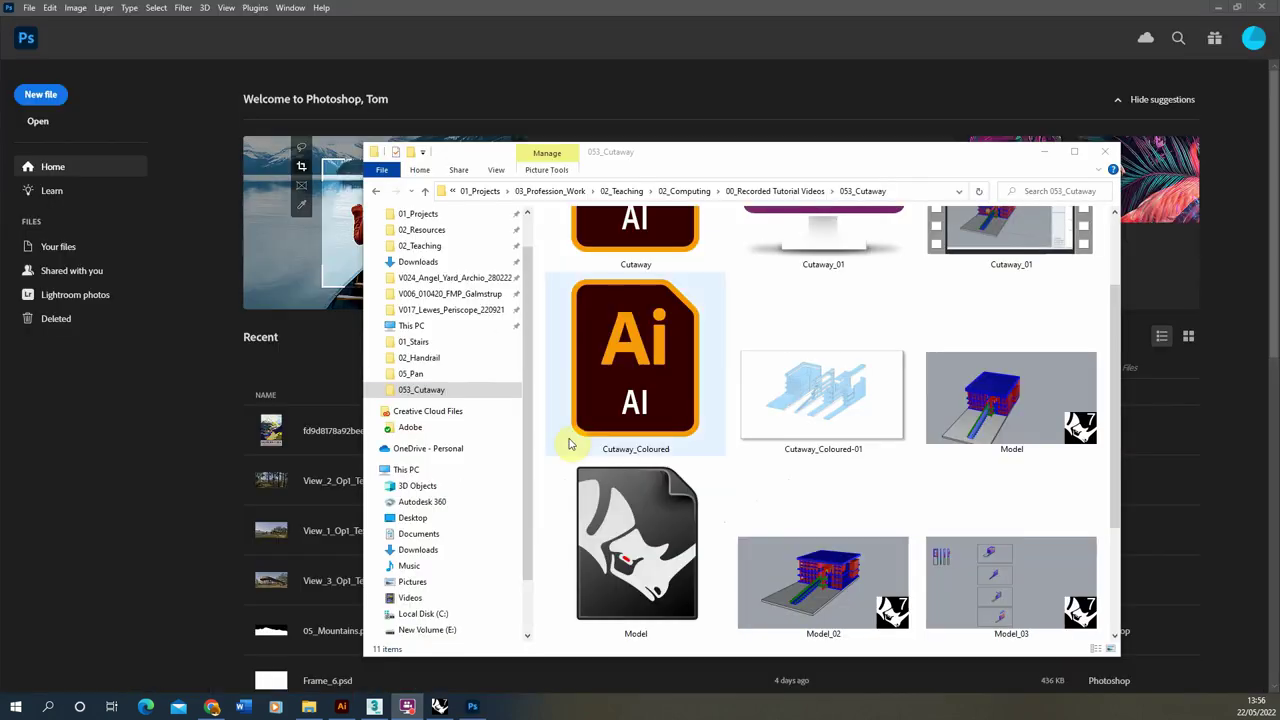
{"action": "left_click_drag", "start_coordinate": [818, 386], "coordinate": [551, 11]}
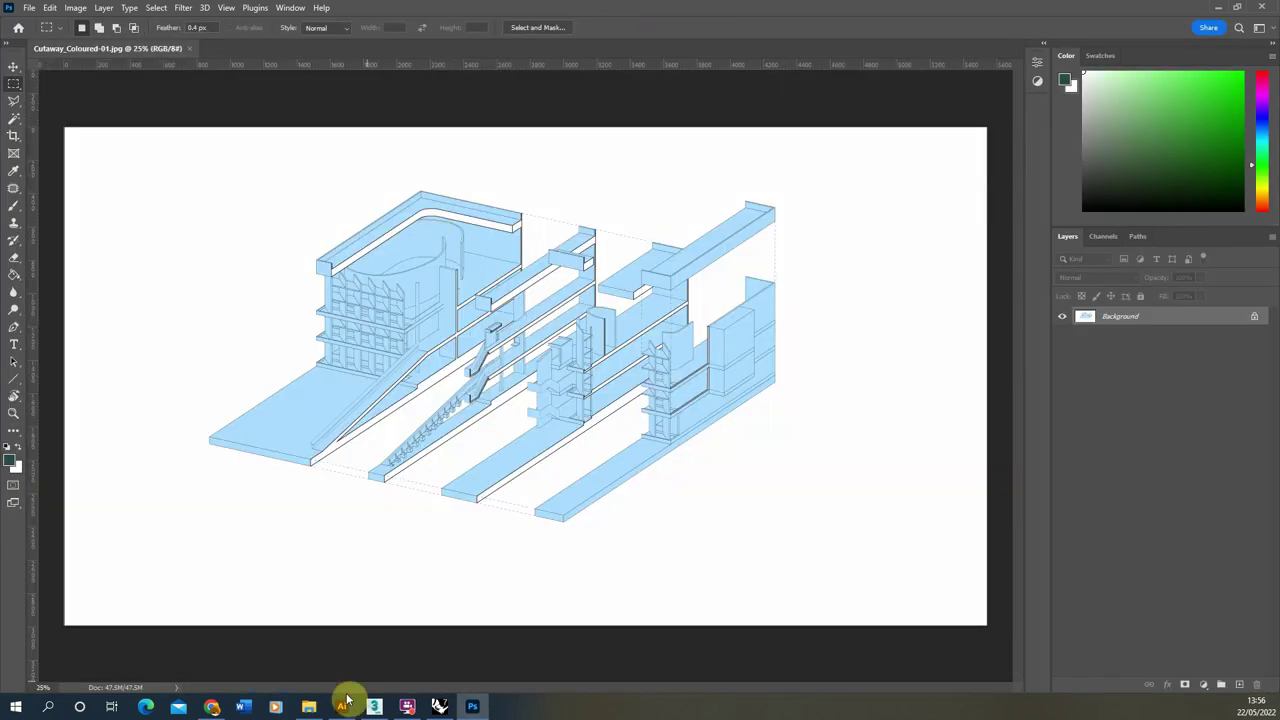
Place the Shadows render as a layer above the coloured drawing and toggle its visibility to check the alignment.
{"action": "left_click", "coordinate": [309, 706]}
{"action": "scroll", "coordinate": [690, 558], "scroll_direction": "down", "scroll_amount": 2}
{"action": "left_click_drag", "start_coordinate": [843, 569], "coordinate": [232, 311]}
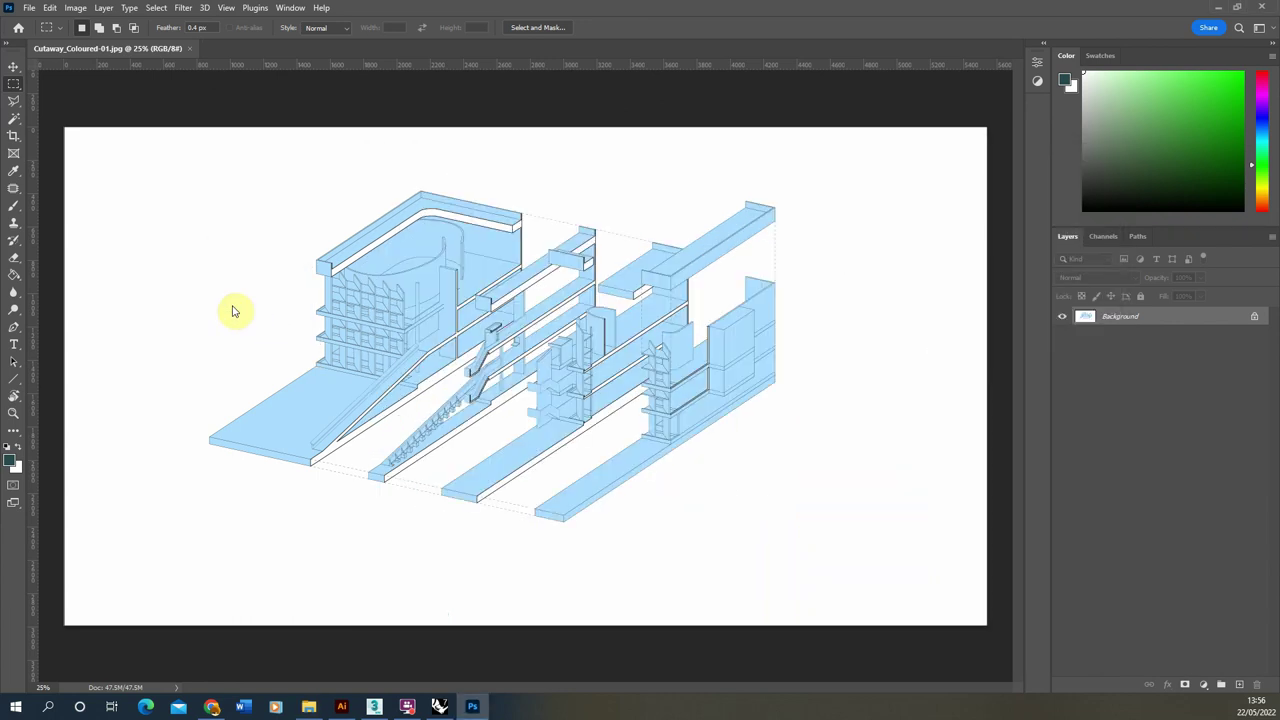
{"action": "left_click", "coordinate": [13, 91]}
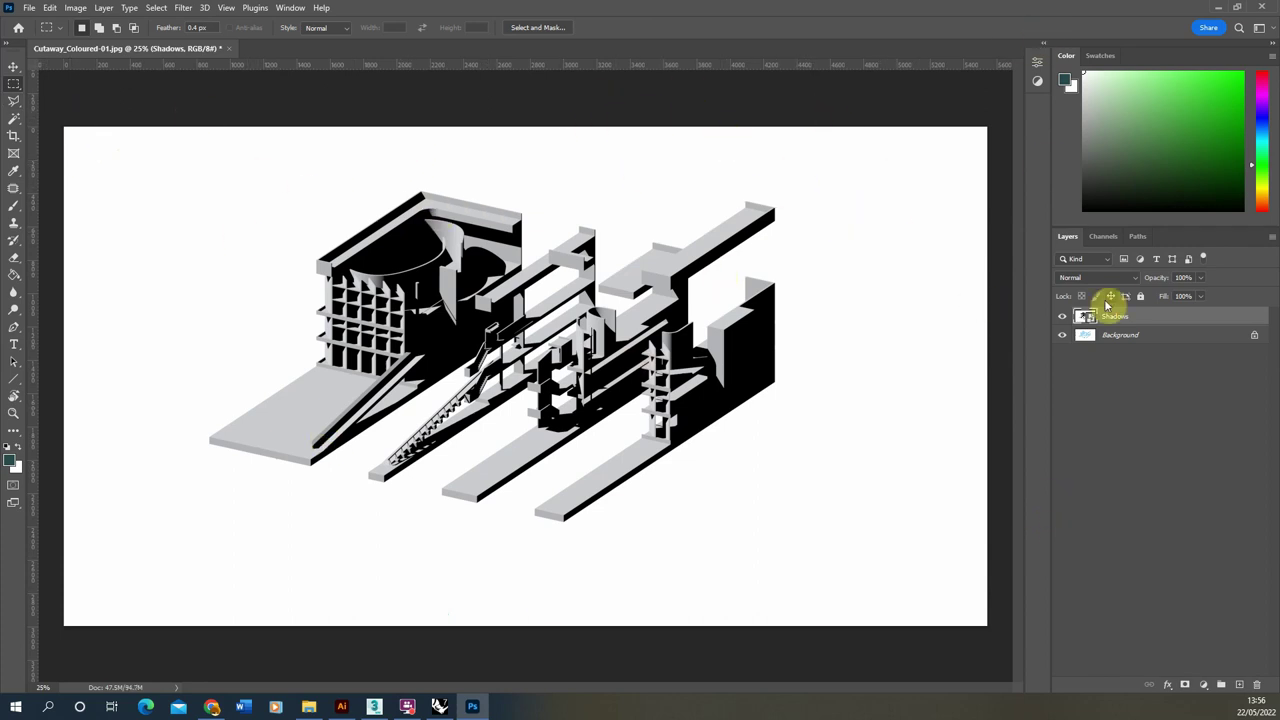
{"action": "left_click", "coordinate": [1062, 318]}
{"action": "left_click", "coordinate": [1062, 318]}
{"action": "left_click", "coordinate": [1062, 318]}
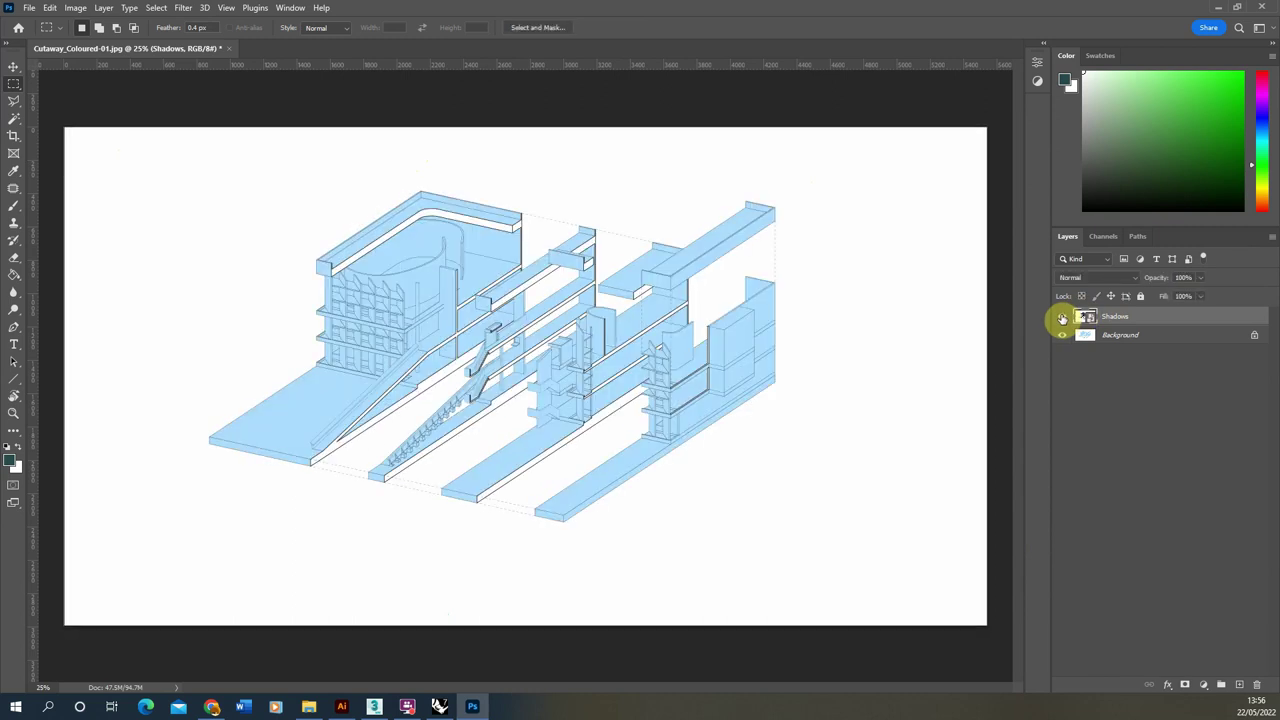